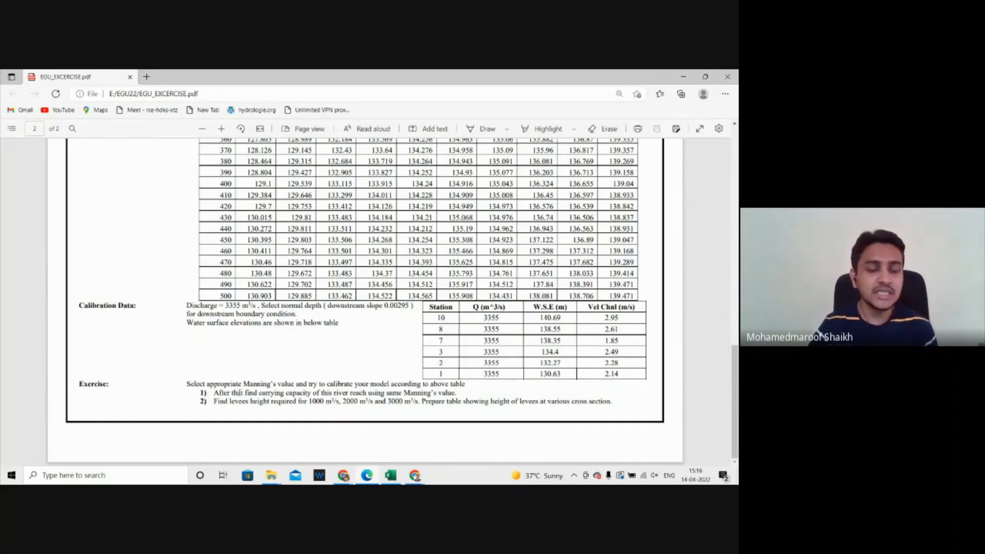
# Step: Review the exercise PDF from the calibration data back to the cross-section geometry table, and minimise the browser
pyautogui.scroll(1, 201, 362)
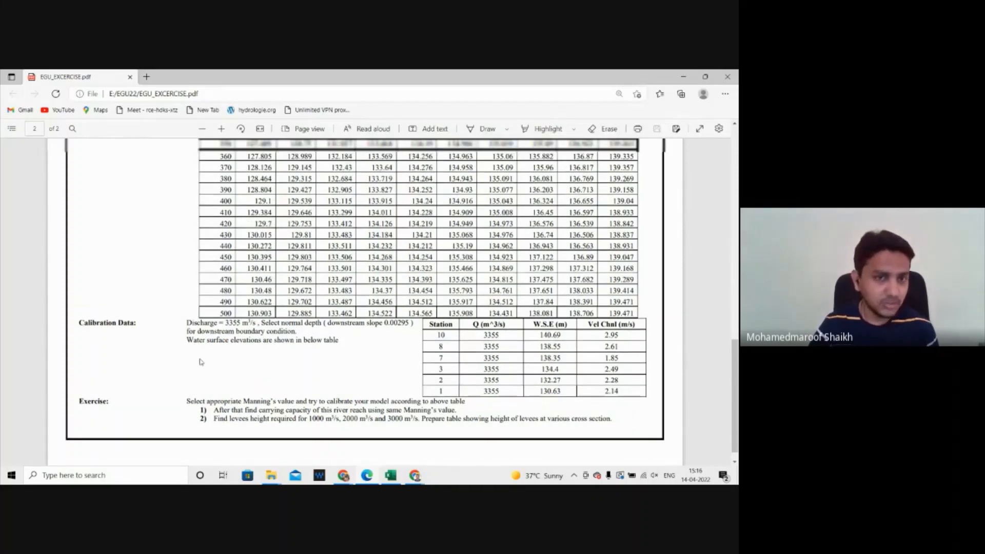
pyautogui.scroll(10, 201, 362)
pyautogui.scroll(5, 201, 362)
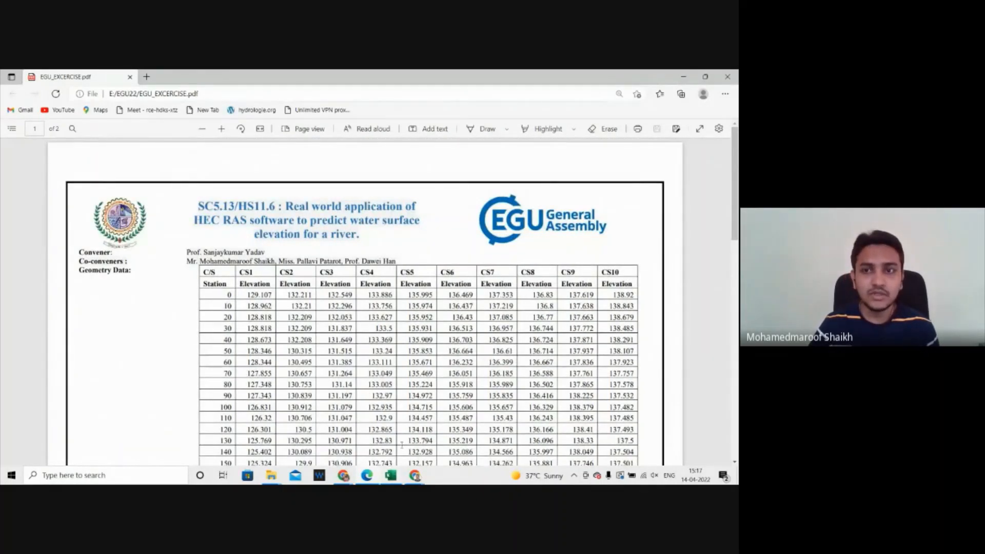
pyautogui.click(685, 77)
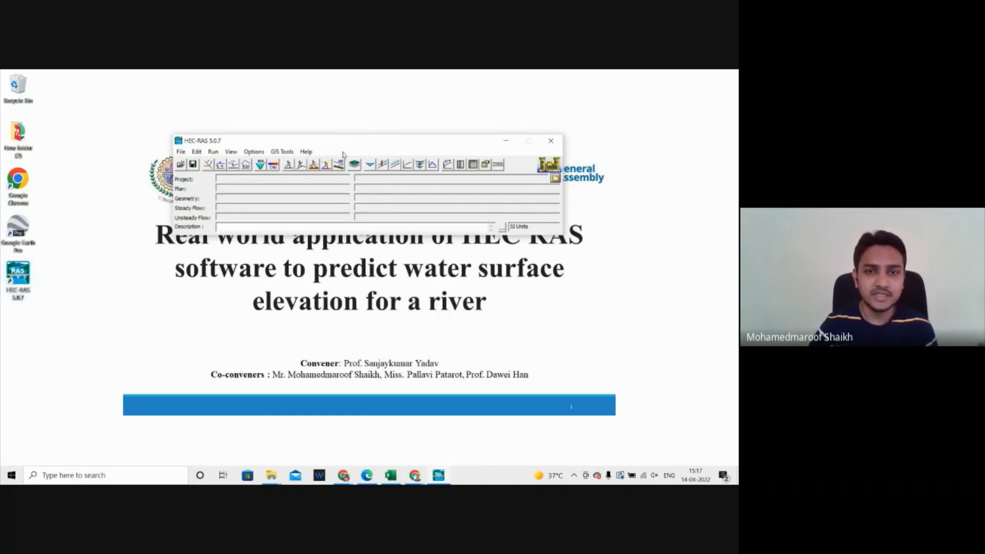
# Step: Apply System International (Metric System) as the unit system in HEC-RAS
pyautogui.moveTo(334, 147); pyautogui.dragTo(328, 232)
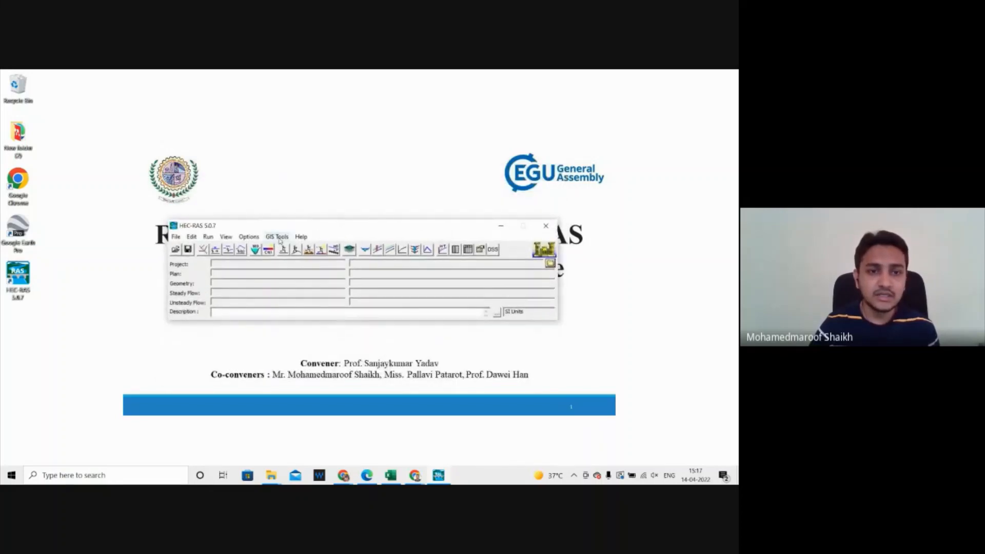
pyautogui.click(248, 240)
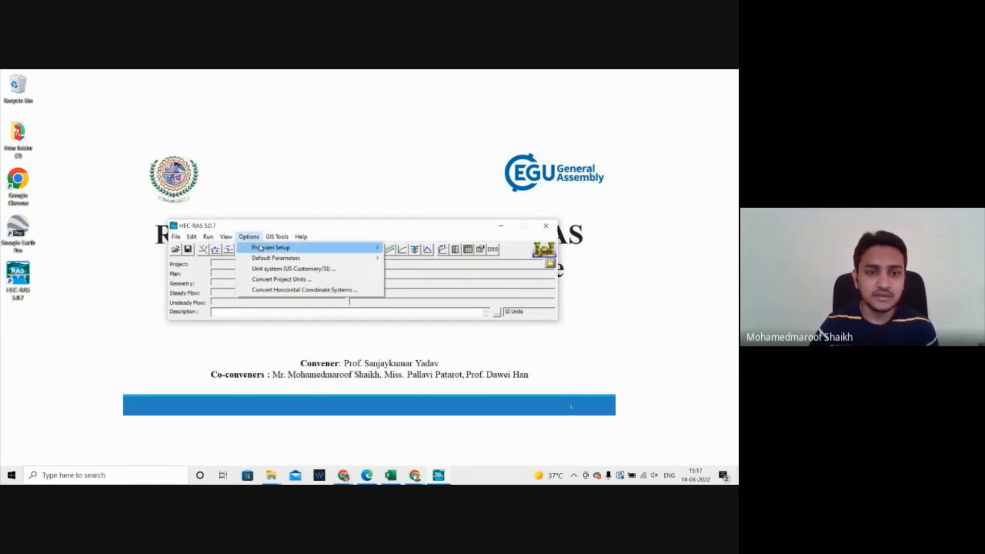
pyautogui.click(266, 272)
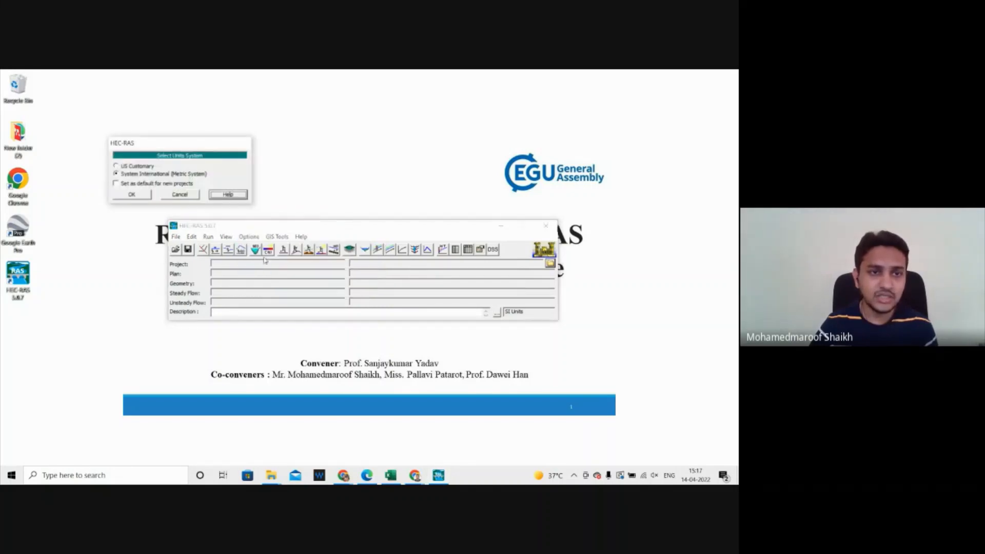
pyautogui.moveTo(159, 145); pyautogui.dragTo(320, 159)
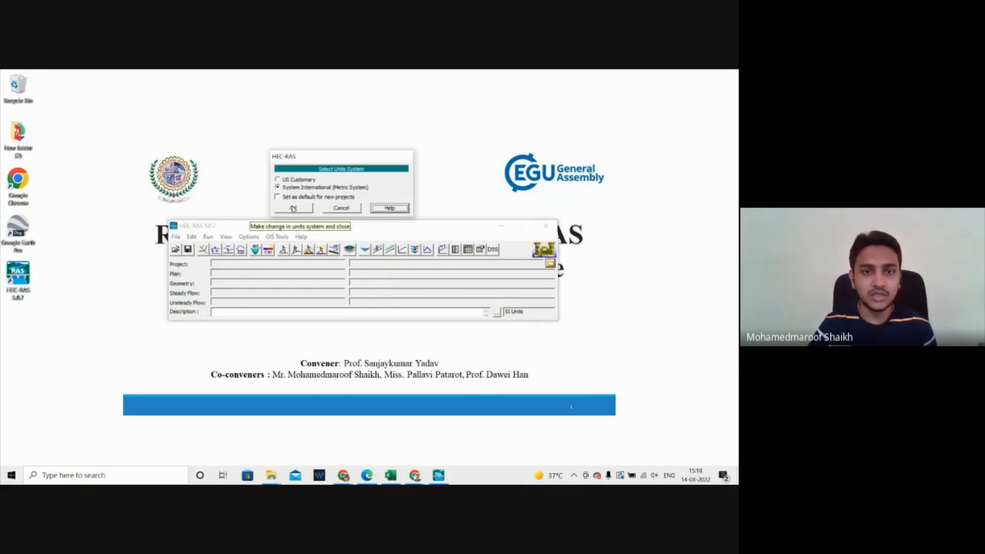
pyautogui.click(295, 208)
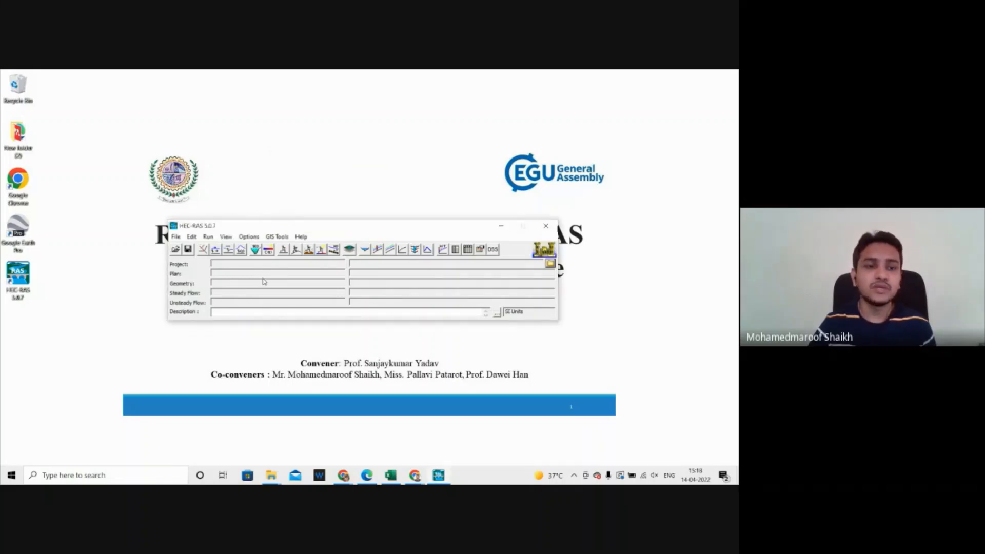
pyautogui.moveTo(307, 227)
pyautogui.mouseDown()
pyautogui.moveTo(308, 211)
pyautogui.moveTo(301, 216)
pyautogui.mouseUp()
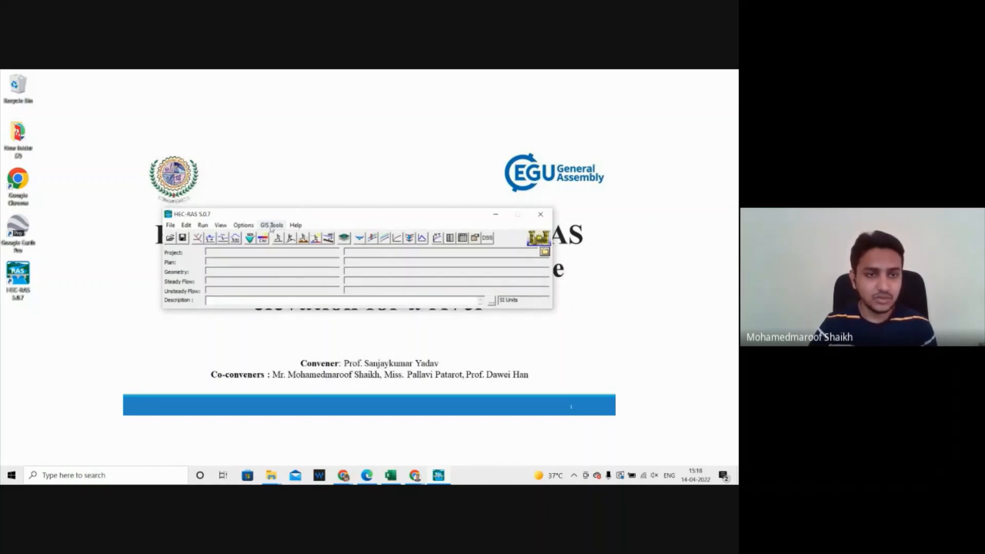
# Step: Start a new project and create a folder named "egu sc 2022" inside Documents to hold it
pyautogui.click(171, 225)
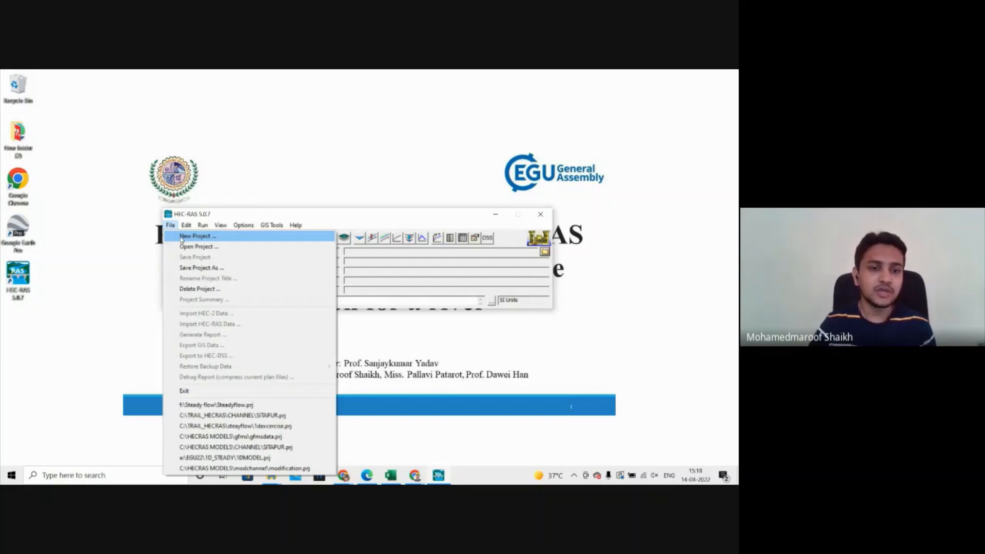
pyautogui.click(182, 239)
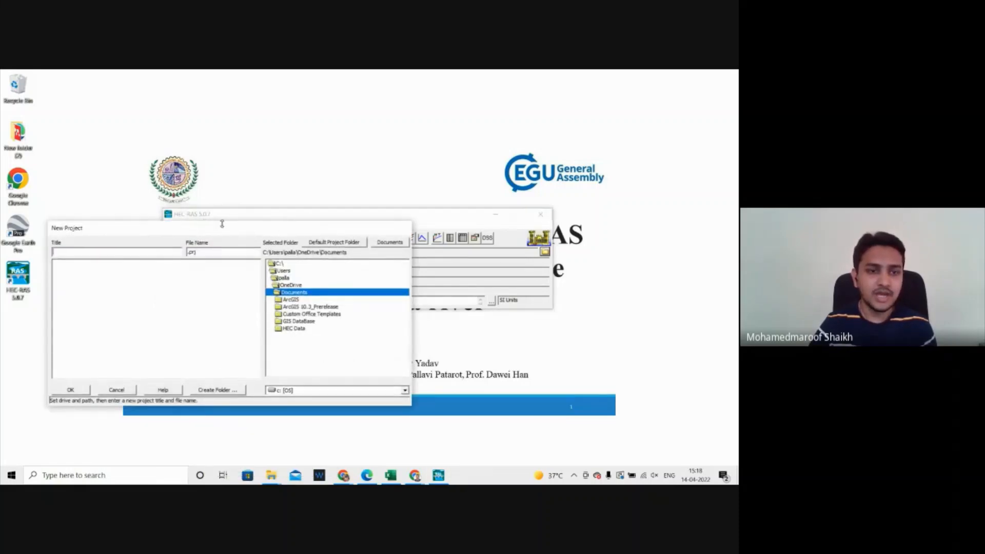
pyautogui.moveTo(206, 231); pyautogui.dragTo(328, 188)
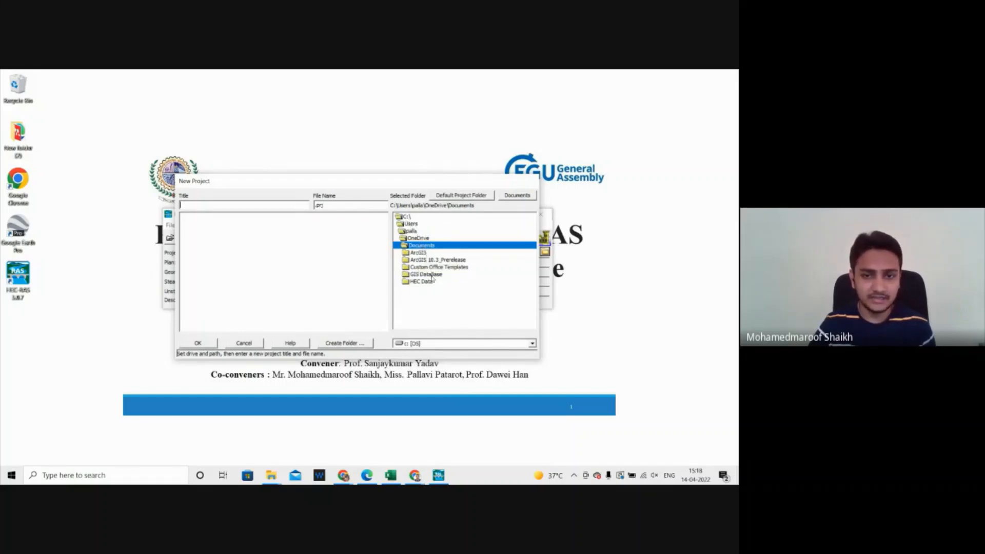
pyautogui.click(350, 345)
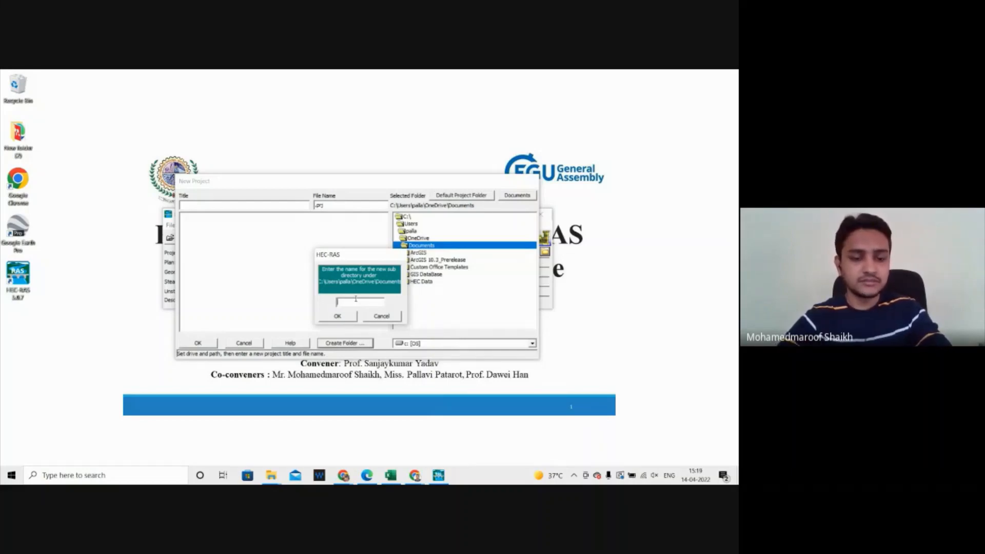
pyautogui.write('a')
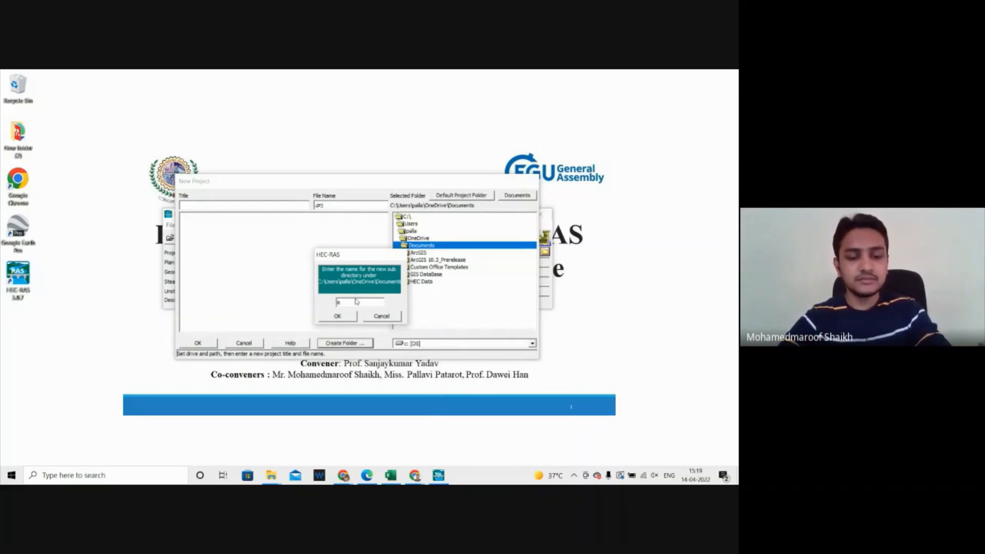
pyautogui.write('gu s')
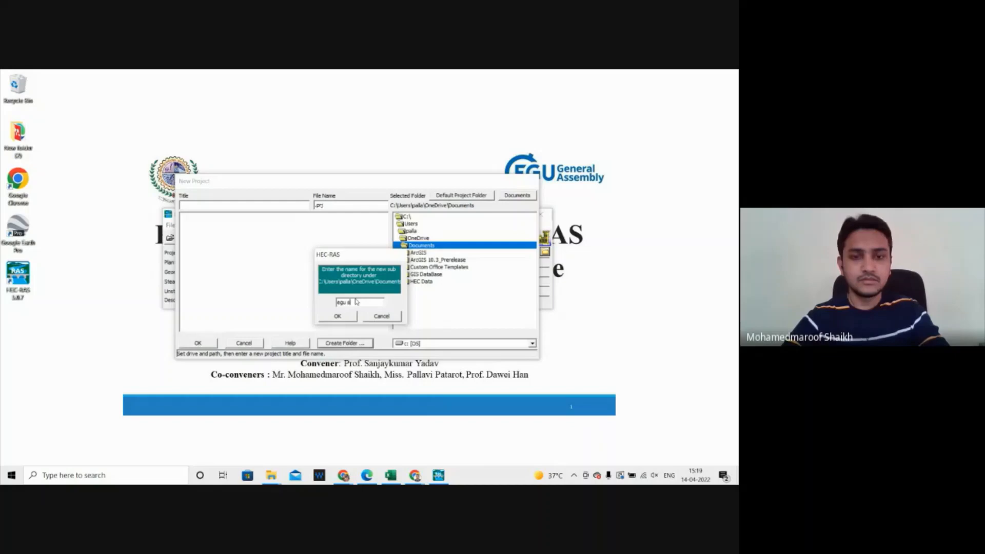
pyautogui.write('c')
pyautogui.press('BackSpace')
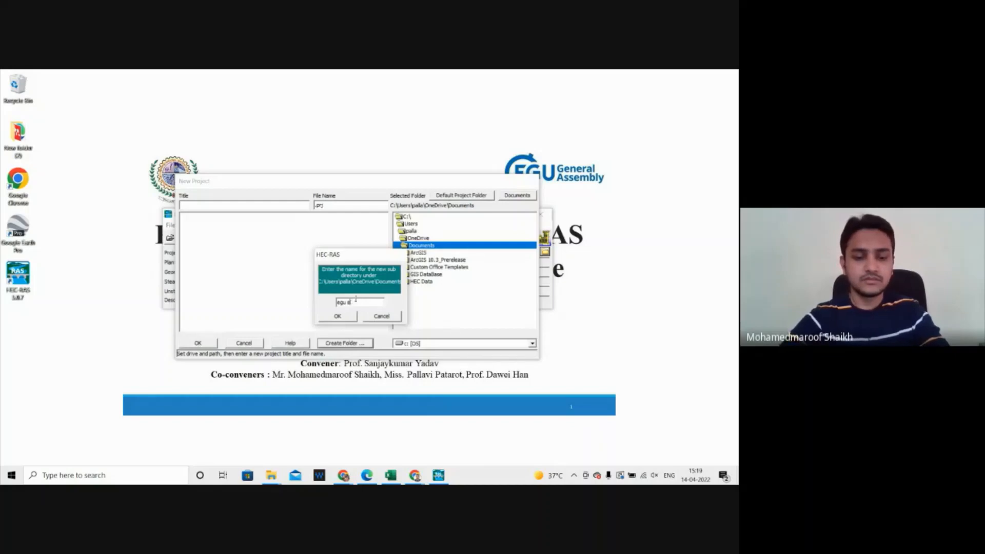
pyautogui.write('C')
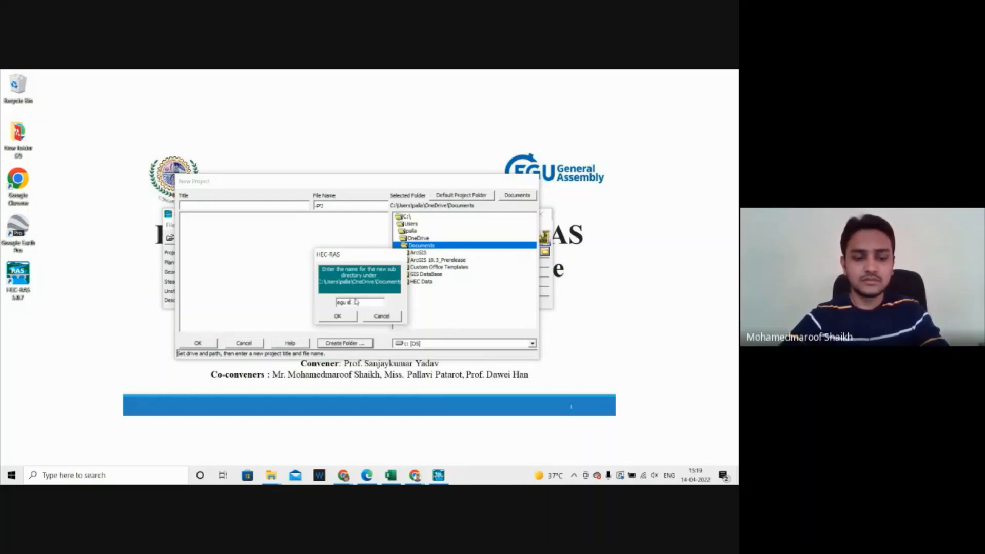
pyautogui.write('22')
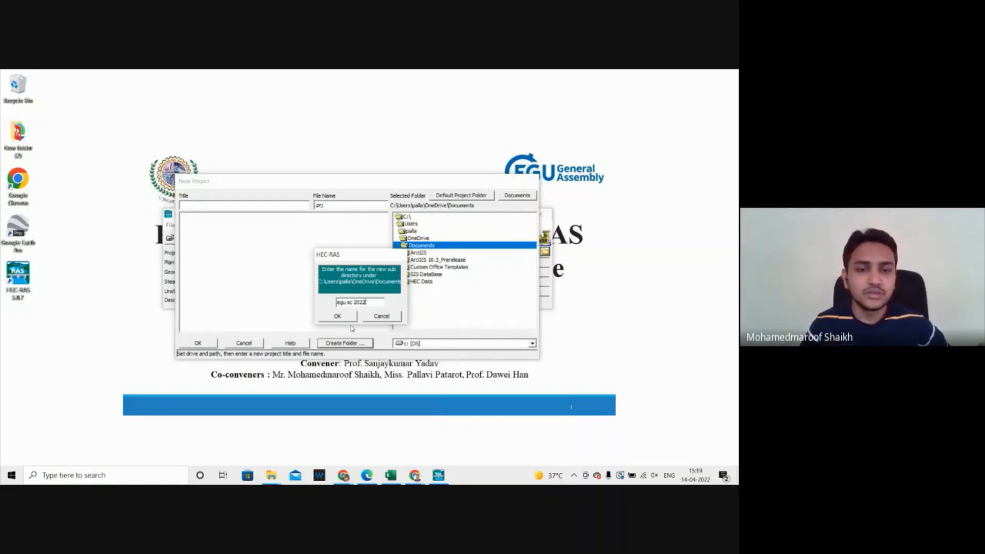
pyautogui.click(350, 318)
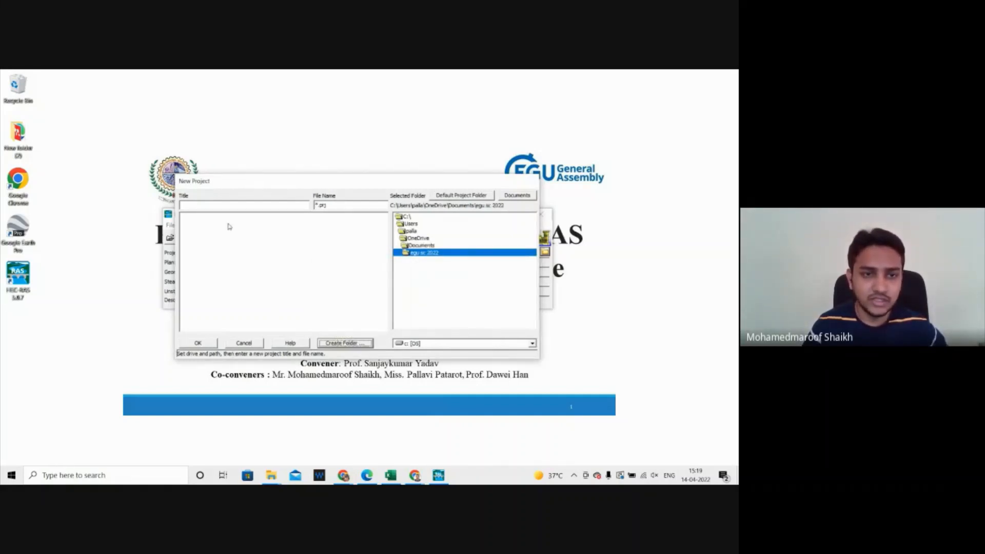
# Step: Title the new project Rel_River and create it in the "egu sc 2022" folder with SI units
pyautogui.click(210, 203)
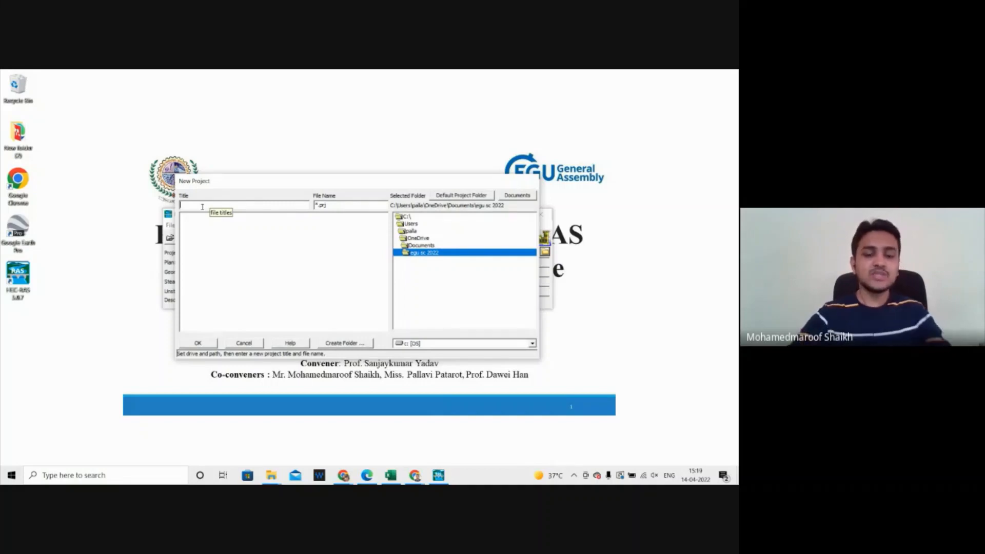
pyautogui.write('FEL')
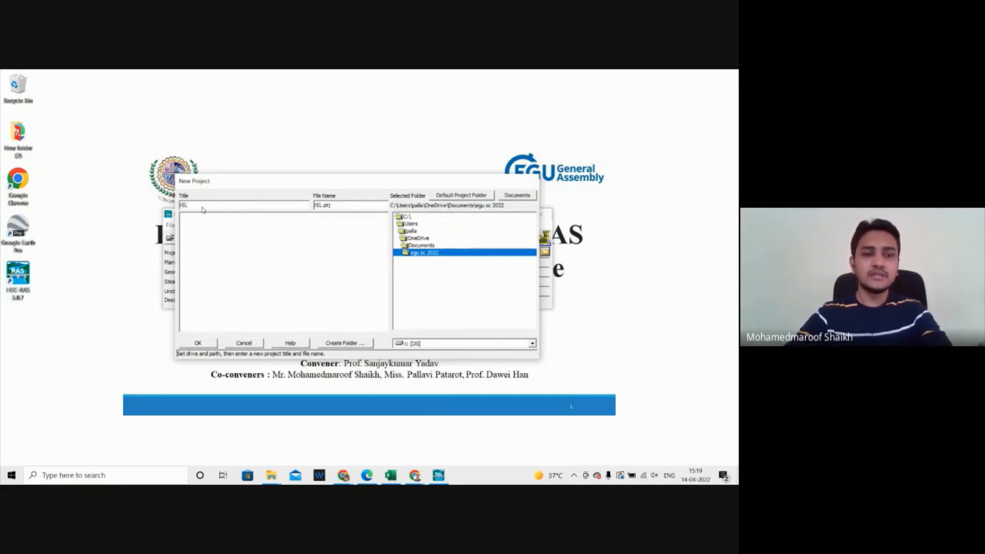
pyautogui.press('BackSpace')
pyautogui.press('BackSpace')
pyautogui.press('BackSpace')
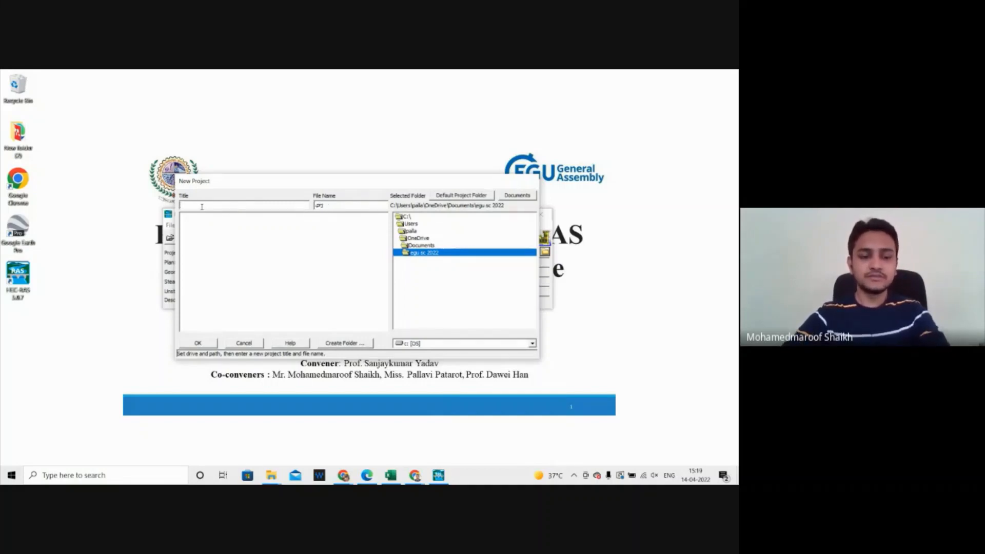
pyautogui.write('Rel_')
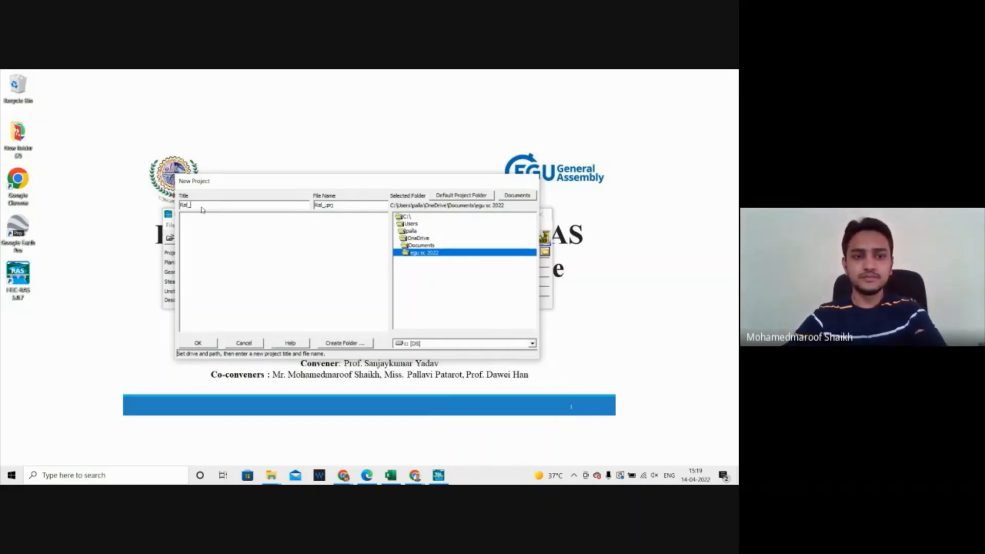
pyautogui.write('River')
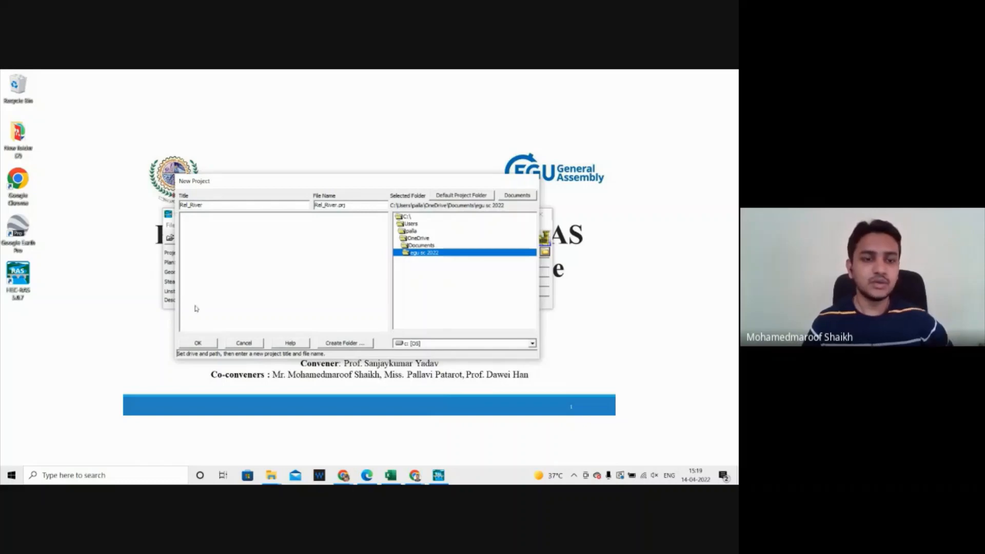
pyautogui.click(207, 344)
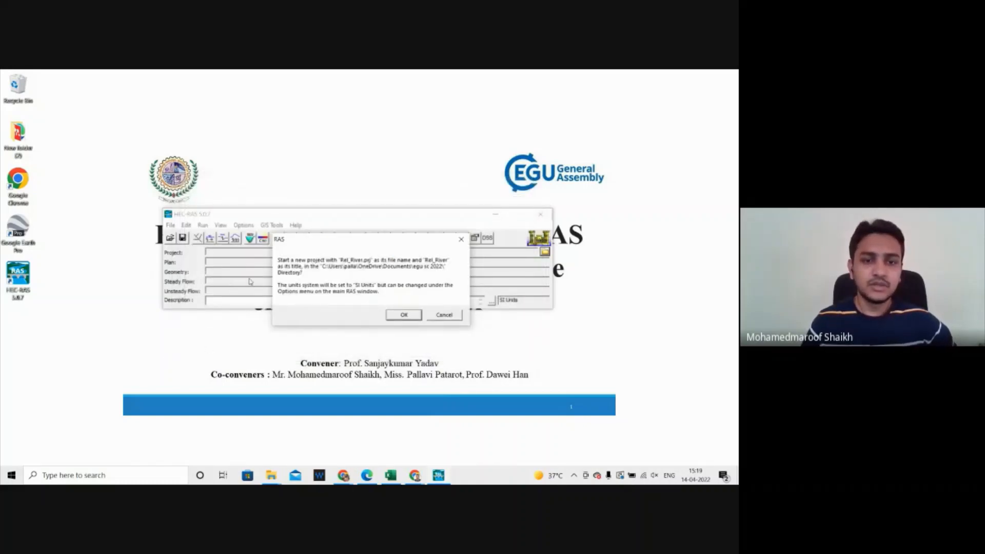
pyautogui.moveTo(331, 244); pyautogui.dragTo(323, 227)
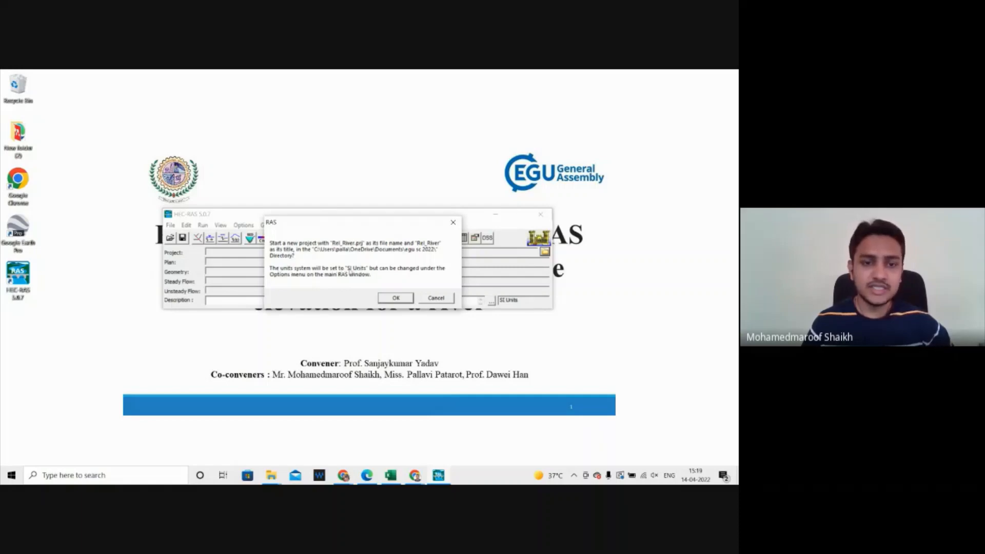
pyautogui.click(396, 298)
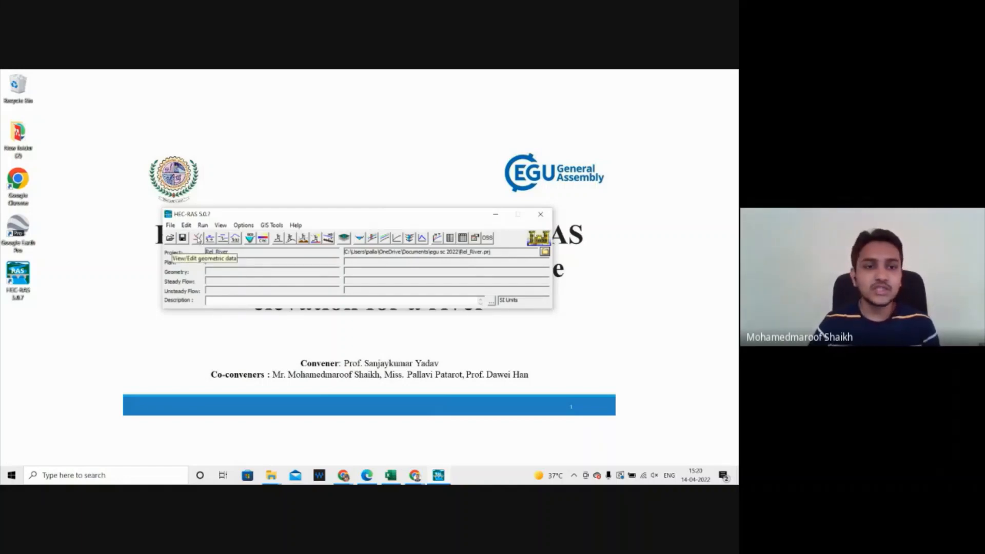
# Step: Open the geometric data editor maximised and draw a straight diagonal river reach from the upper right to the lower left of the schematic
pyautogui.click(197, 238)
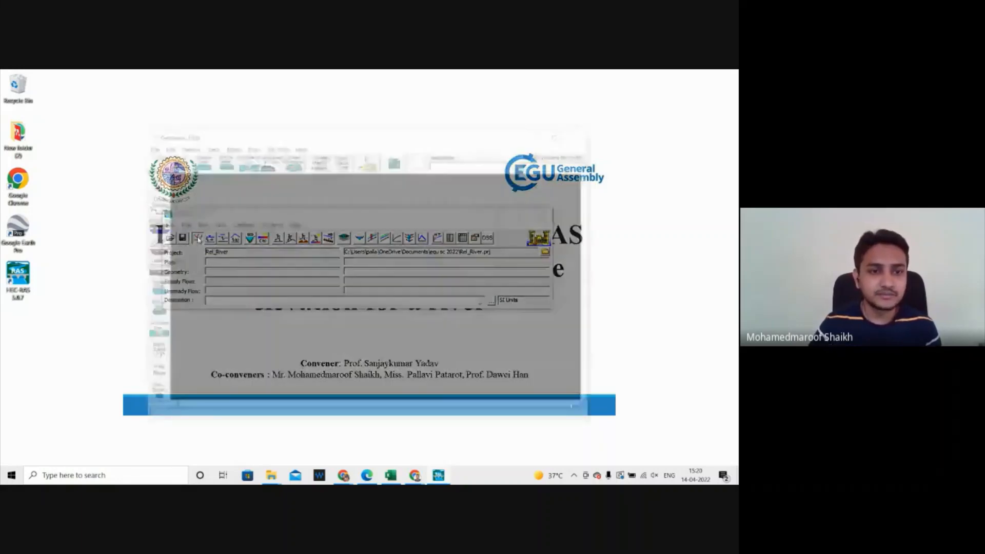
pyautogui.click(568, 141)
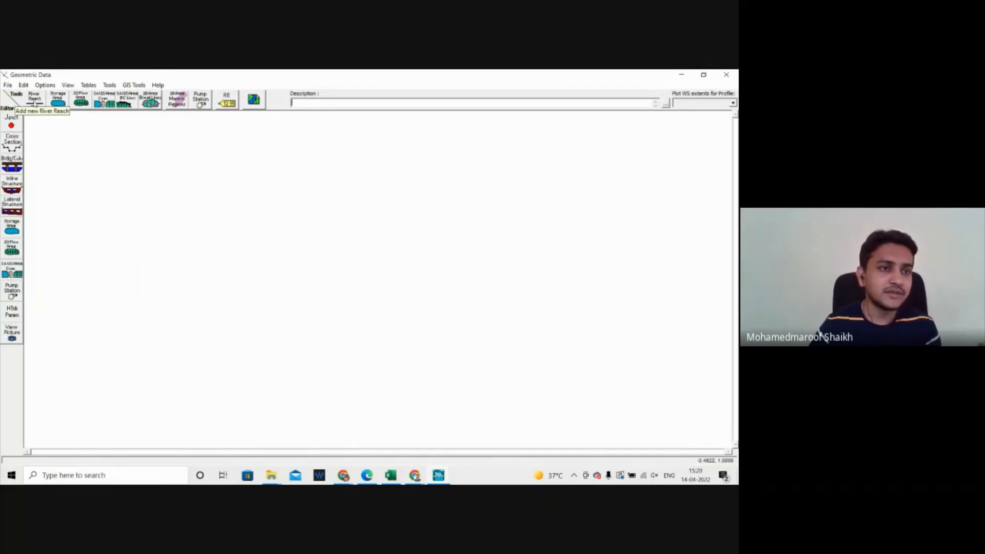
pyautogui.click(34, 101)
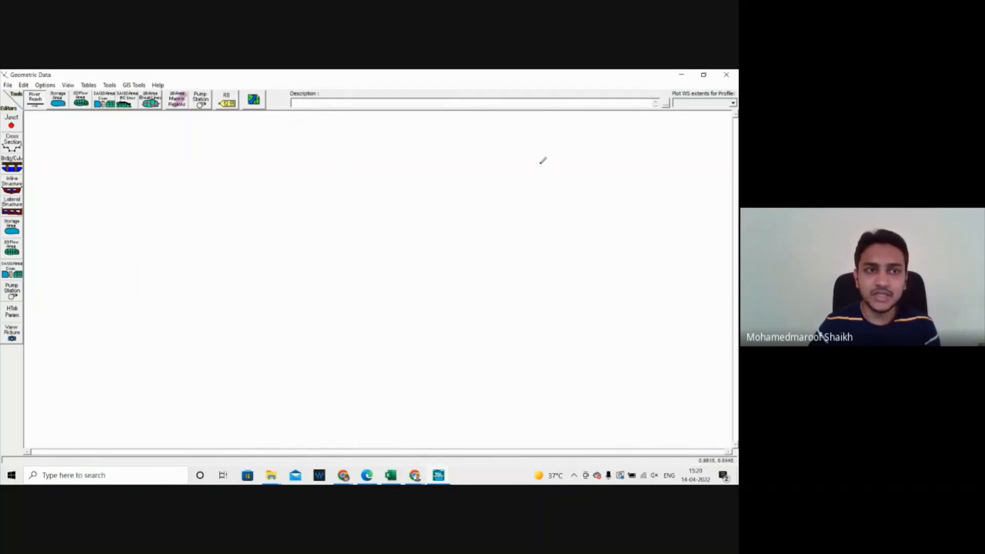
pyautogui.click(591, 145)
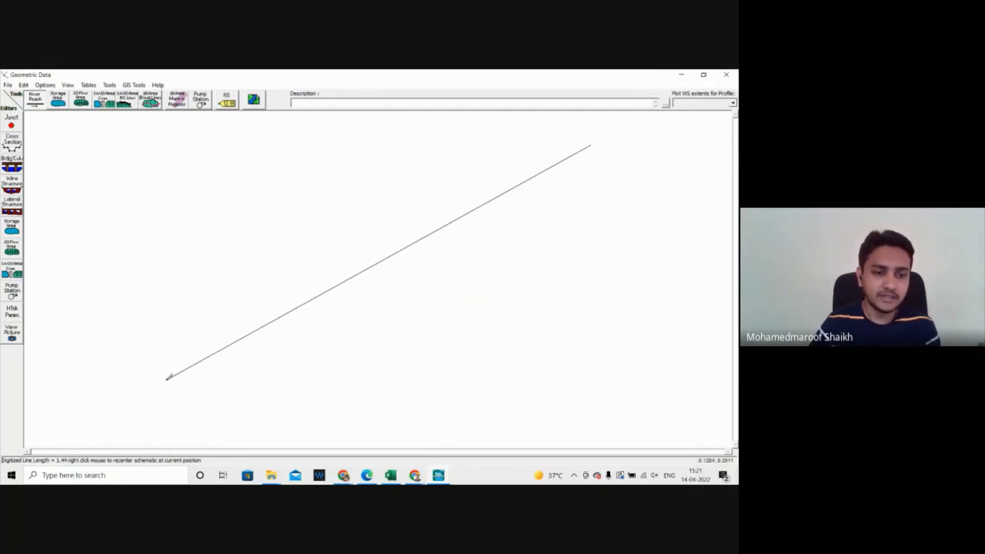
pyautogui.doubleClick(167, 379)
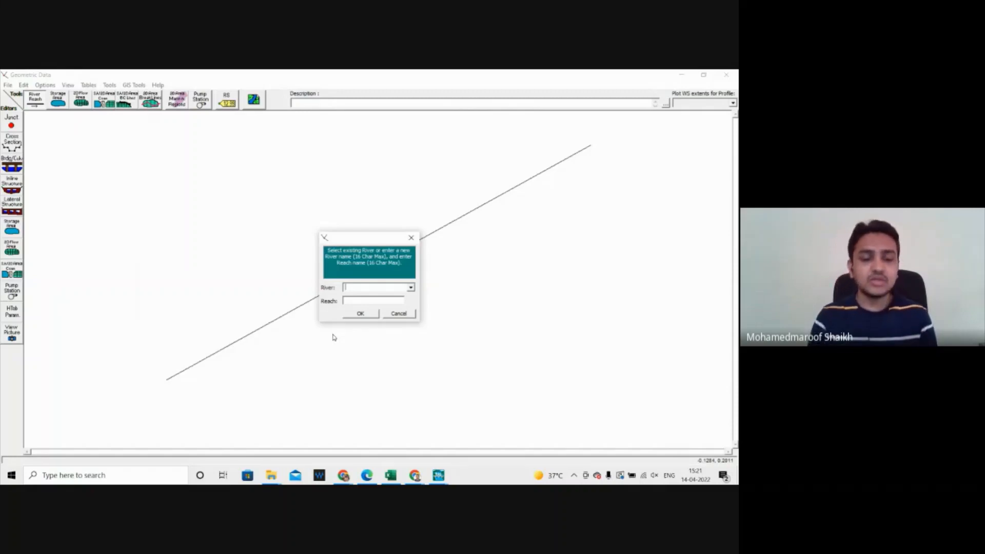
# Step: Name the drawn river Rel and its reach 1
pyautogui.write('R')
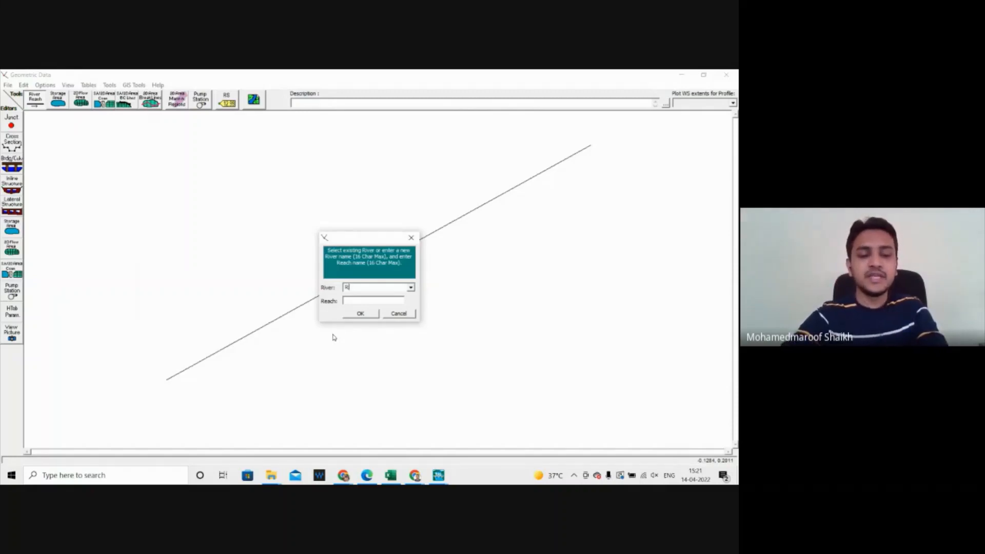
pyautogui.write('el')
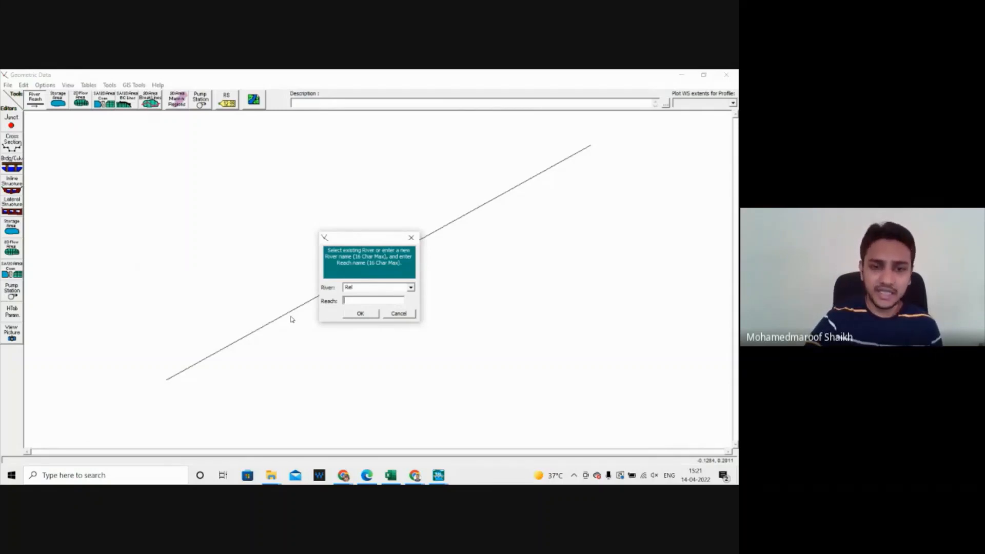
pyautogui.write('1')
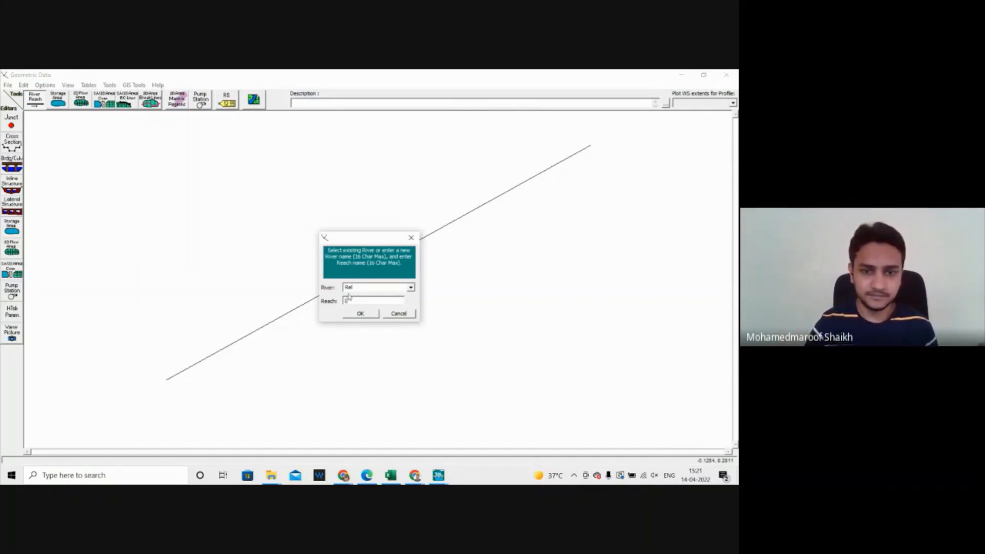
pyautogui.click(361, 312)
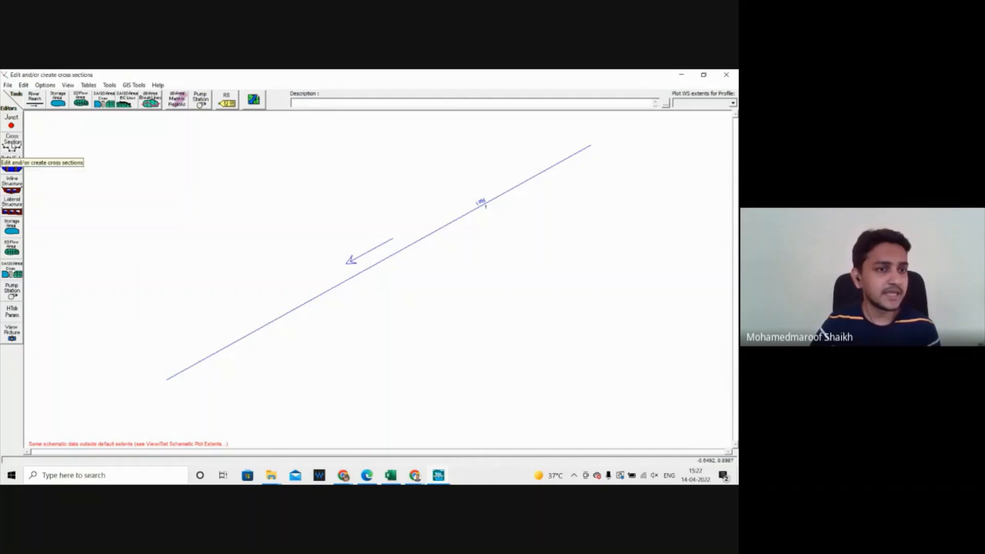
# Step: Open the cross section editor maximised and add a new cross section at river station 1 in reach 1
pyautogui.click(12, 145)
pyautogui.moveTo(277, 220); pyautogui.dragTo(418, 161)
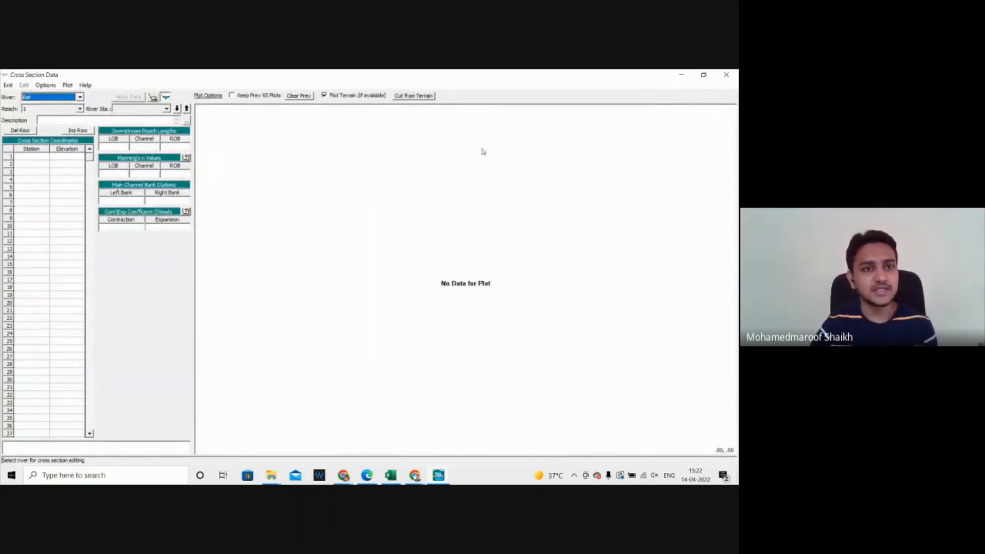
pyautogui.click(46, 86)
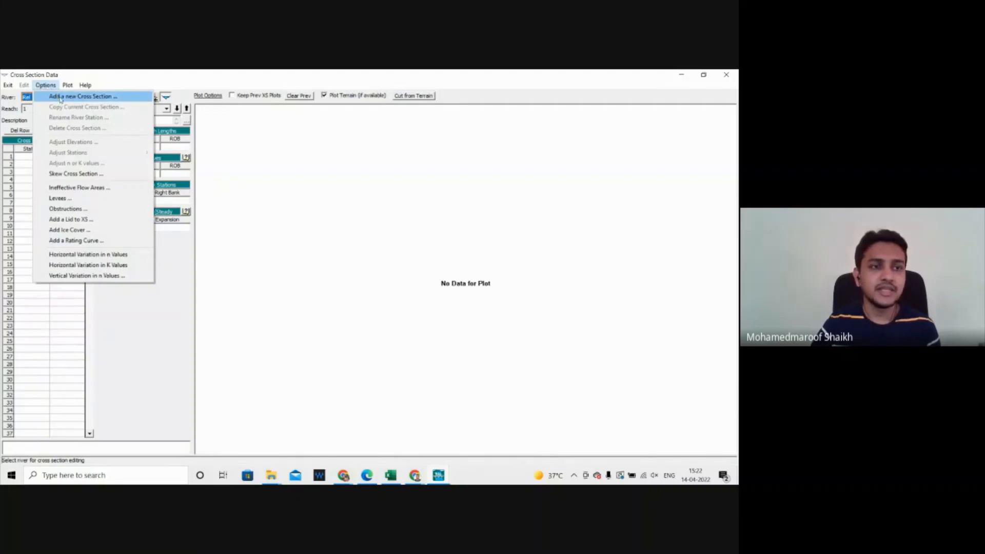
pyautogui.click(60, 98)
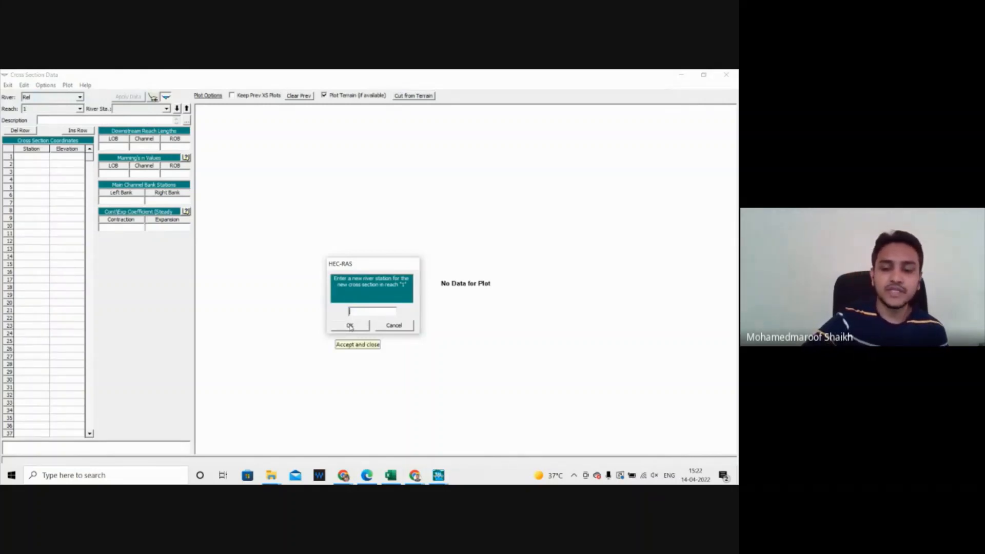
pyautogui.write('1')
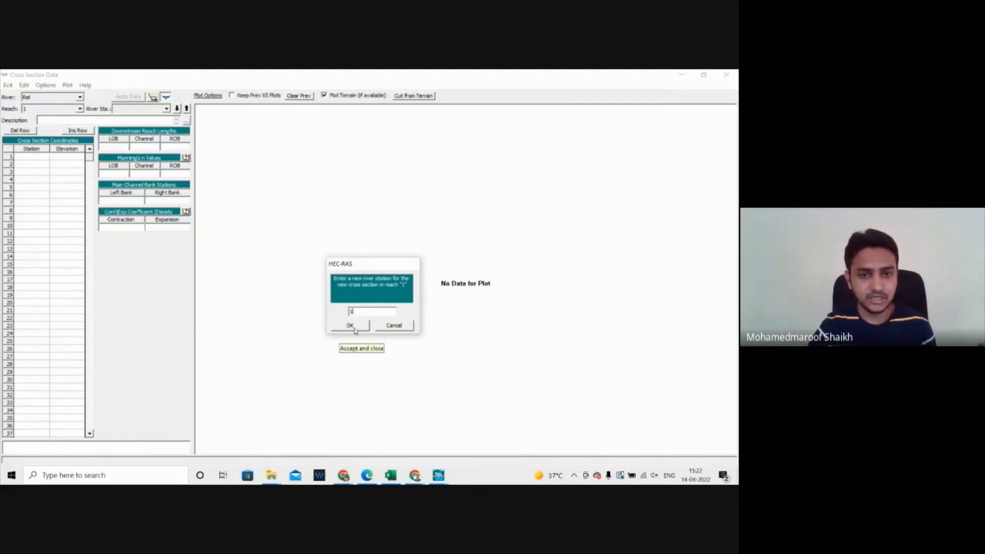
pyautogui.click(352, 328)
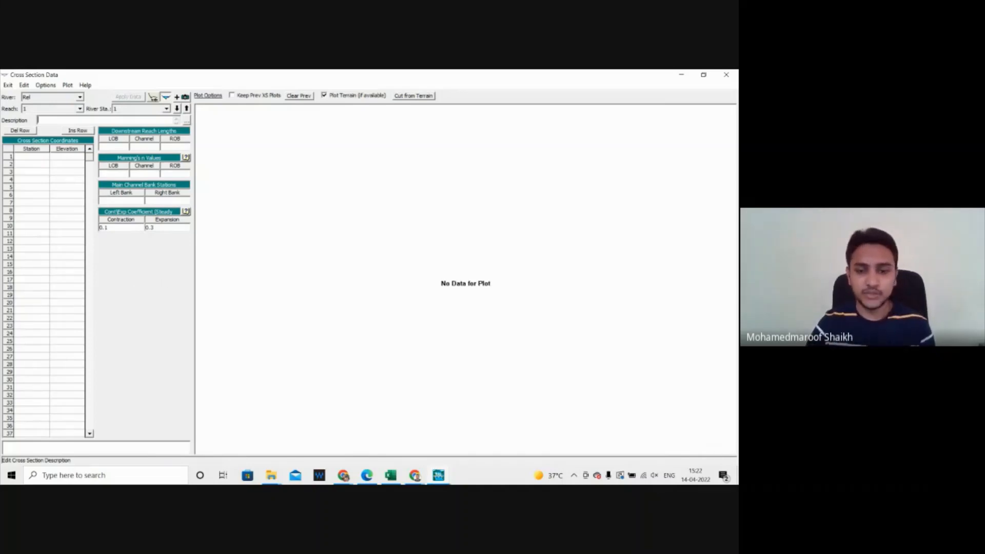
# Step: Check the exercise PDF down to its calibration data and copy the CS1 station and elevation values, A3:B53, from the EGU_SESSION workbook in Excel
pyautogui.click(390, 475)
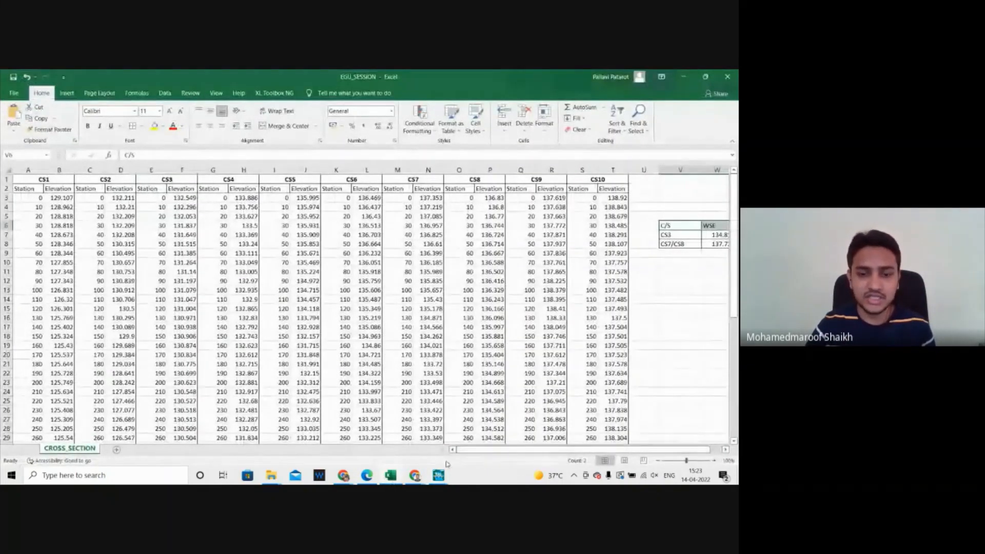
pyautogui.moveTo(370, 478)
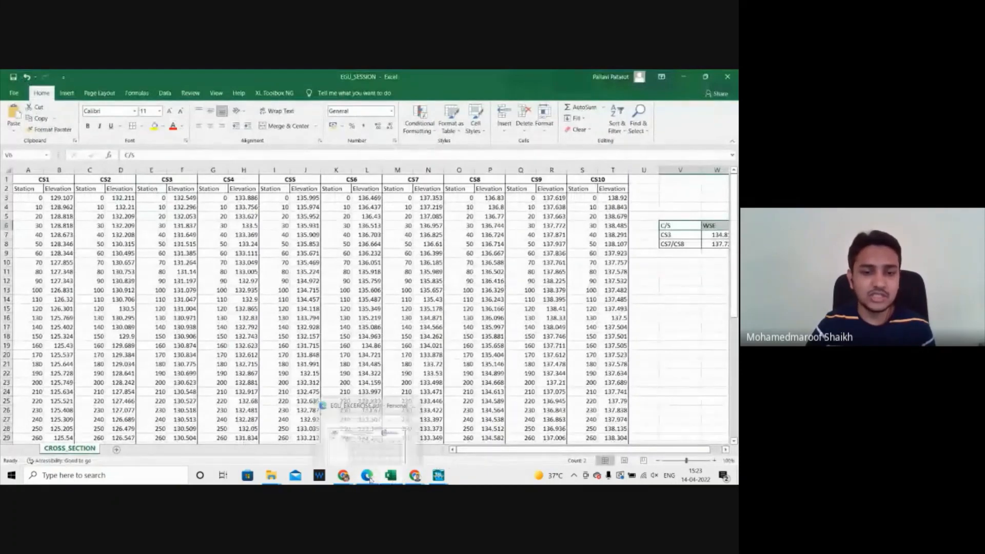
pyautogui.click(369, 405)
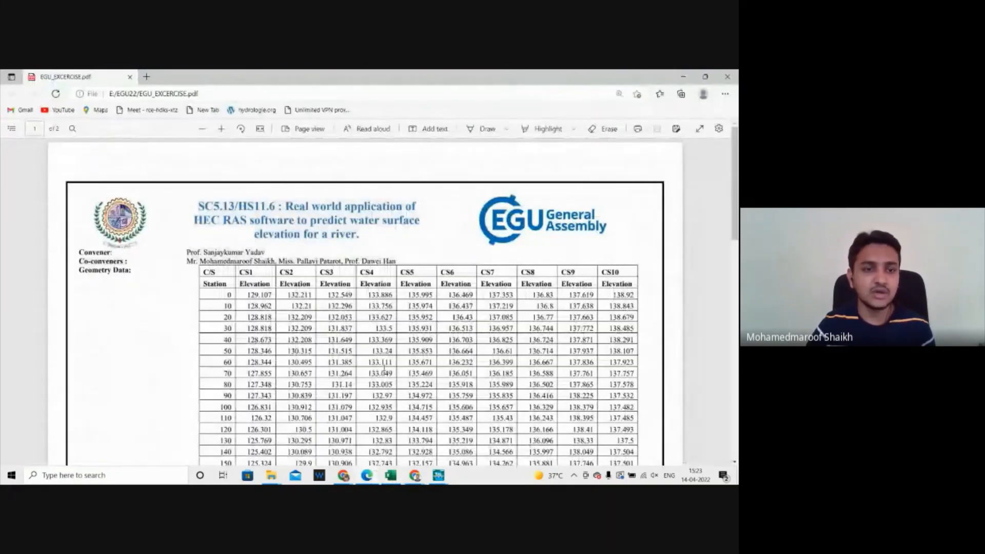
pyautogui.scroll(-1, 384, 367)
pyautogui.scroll(-15, 384, 366)
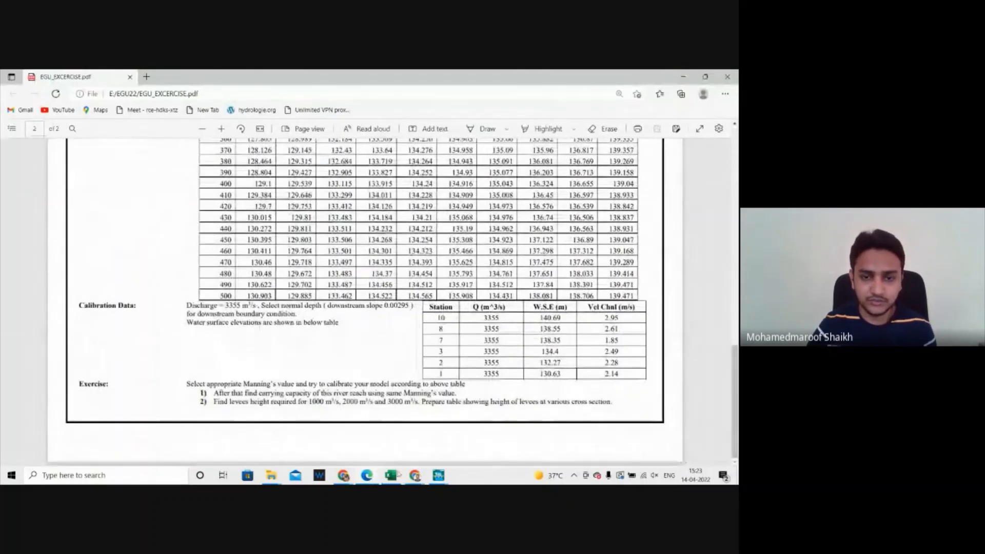
pyautogui.hotkey('alt', 'Tab')
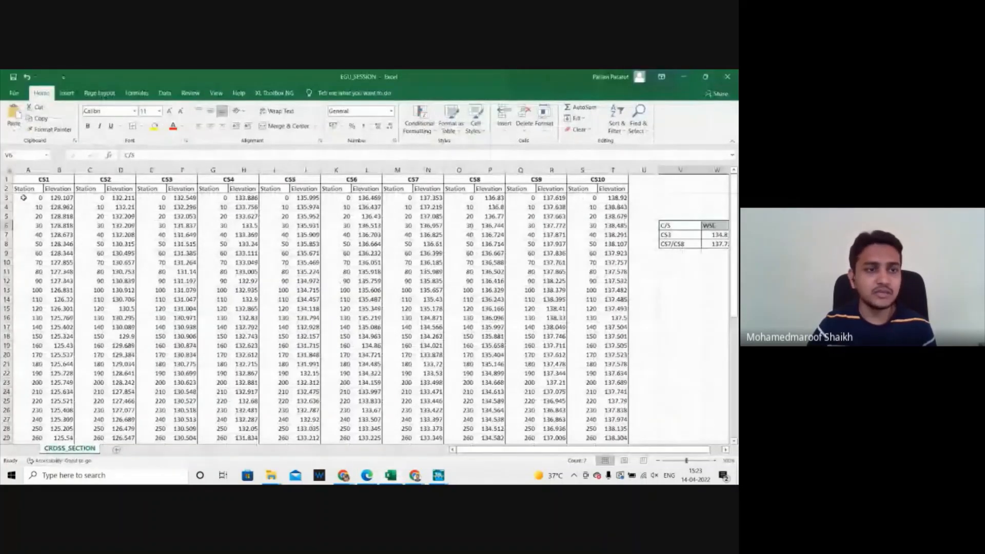
pyautogui.moveTo(23, 198); pyautogui.dragTo(58, 418)
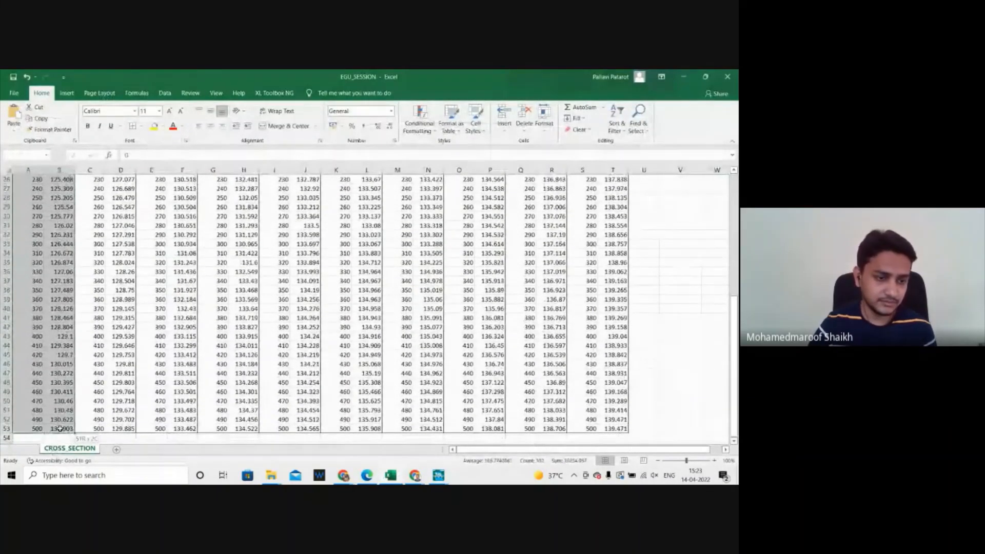
pyautogui.hotkey('ctrl', 'c')
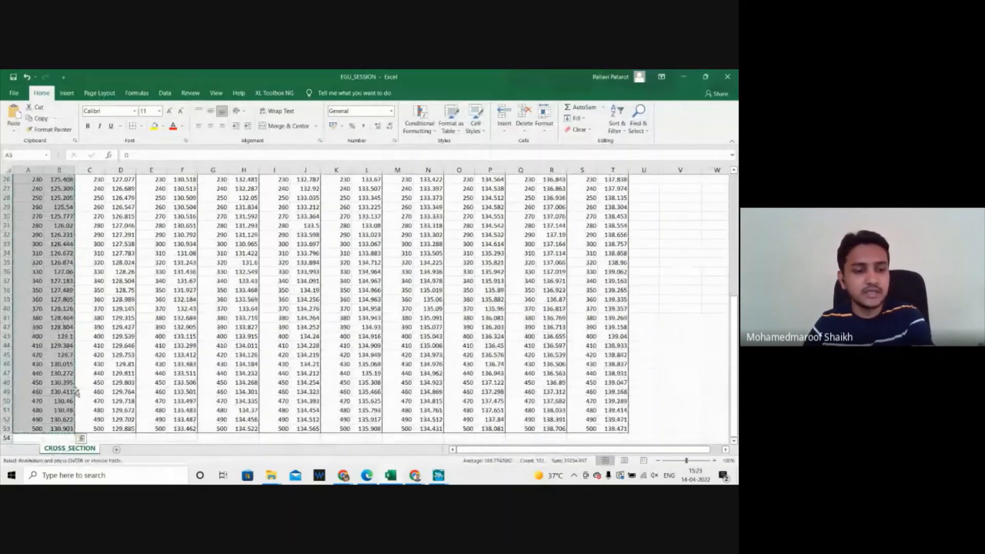
# Step: Switch to the HEC-RAS Cross Section Data window and paste the copied CS1 values into coordinate rows 1 to 50
pyautogui.click(438, 475)
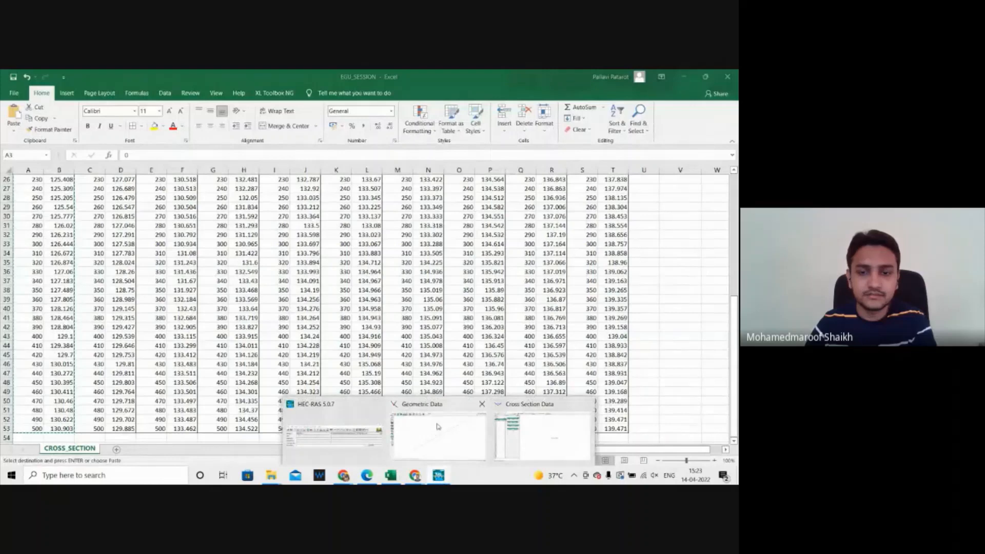
pyautogui.click(562, 444)
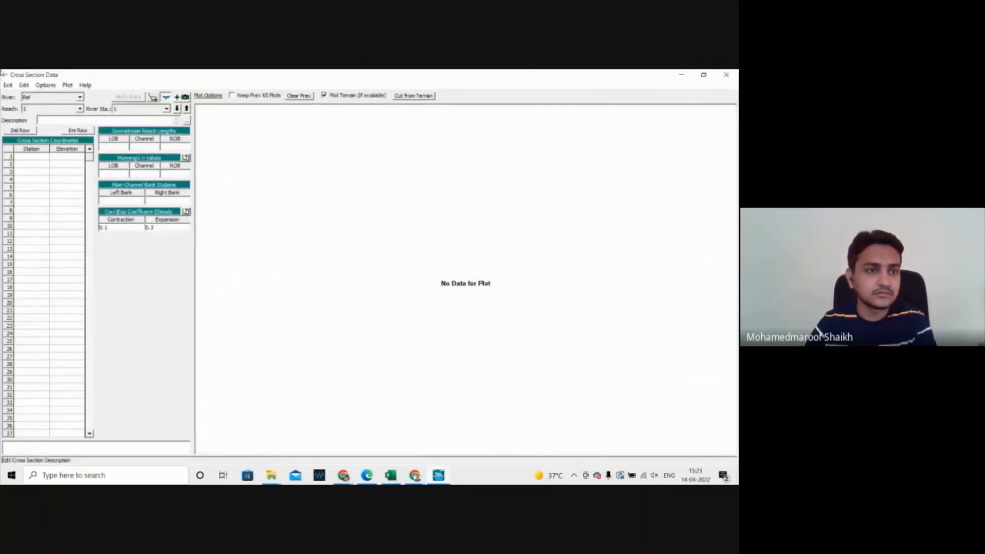
pyautogui.click(30, 157)
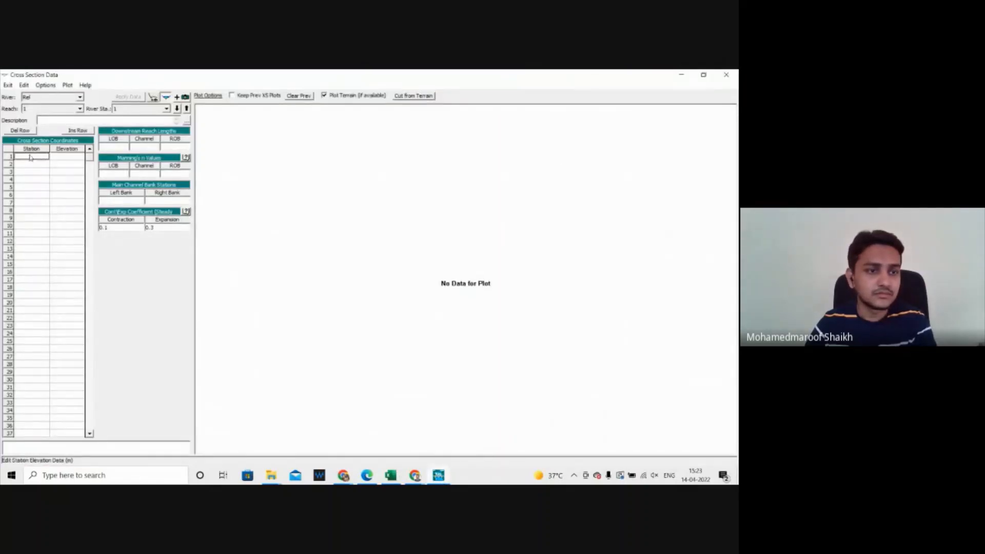
pyautogui.write('0')
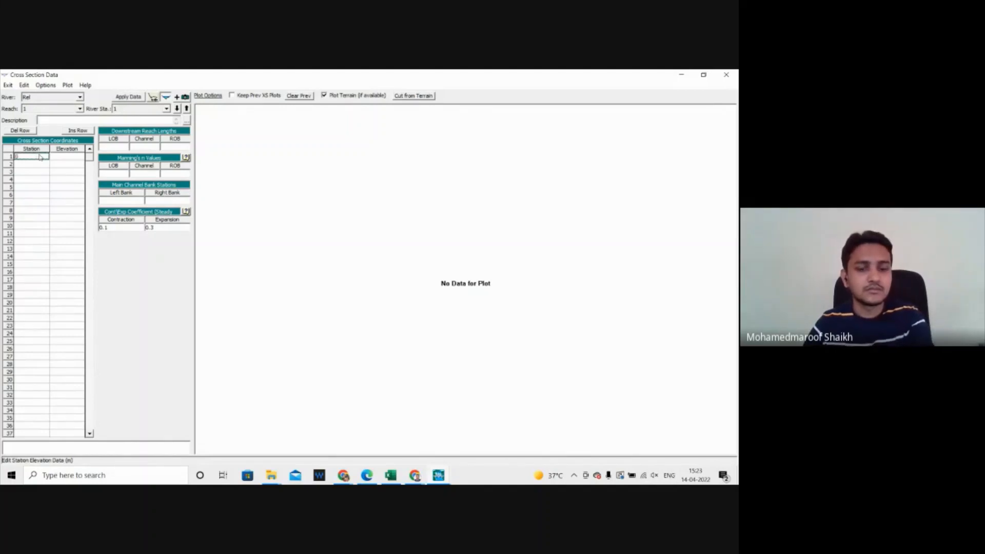
pyautogui.moveTo(29, 157); pyautogui.dragTo(71, 327)
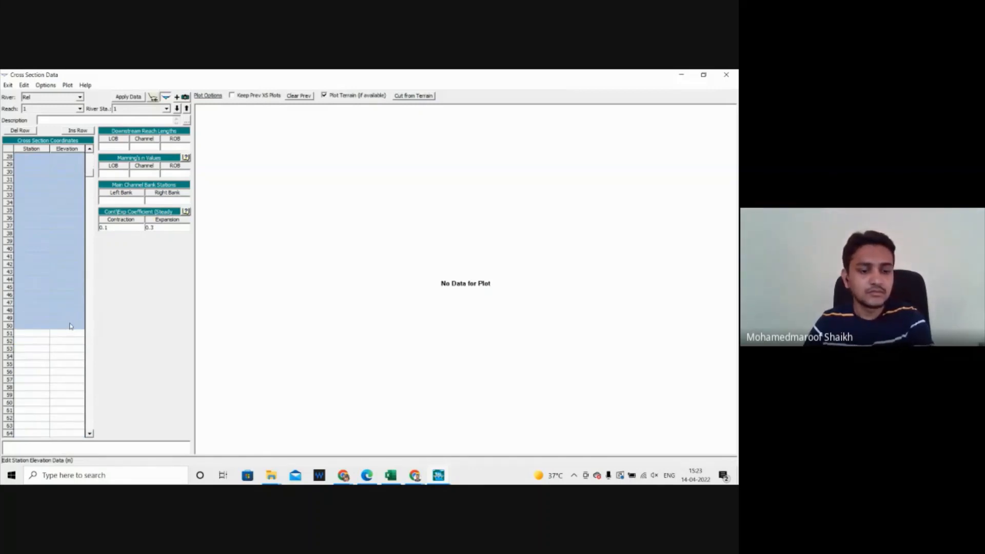
pyautogui.hotkey('ctrl', 'v')
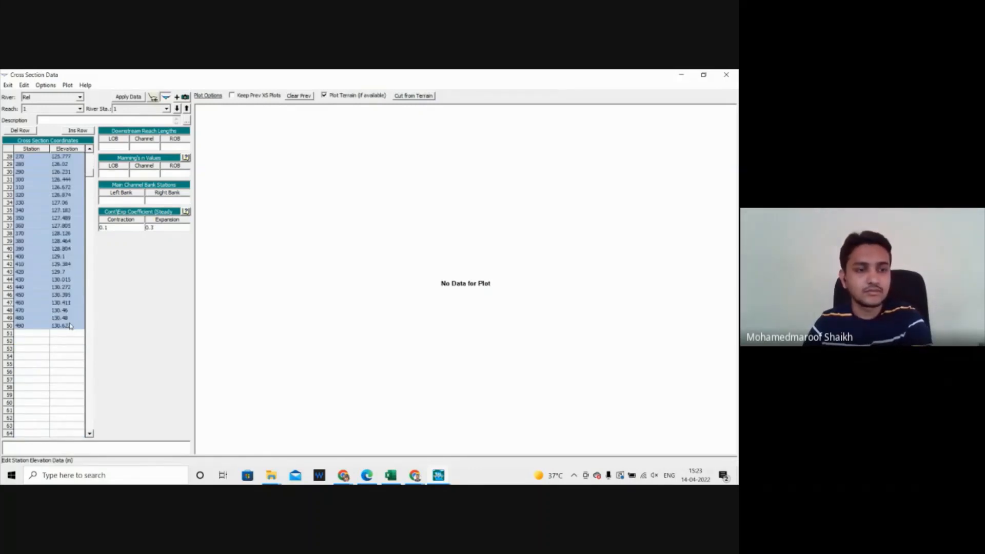
# Step: Paste the CS1 values again over coordinate rows 1 to 51 so that station 500 is included
pyautogui.click(31, 327)
pyautogui.scroll(9, 49, 323)
pyautogui.click(32, 158)
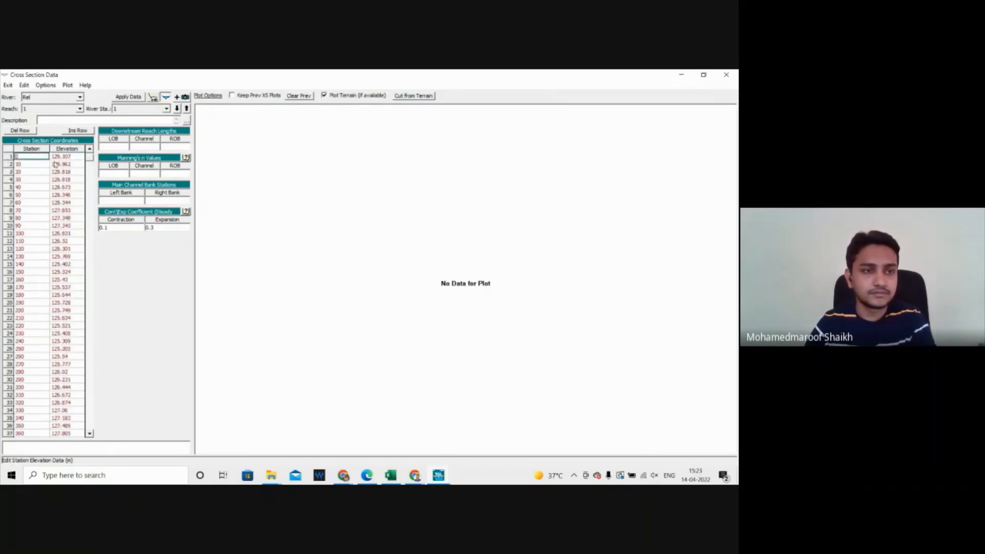
pyautogui.moveTo(55, 164); pyautogui.dragTo(80, 296)
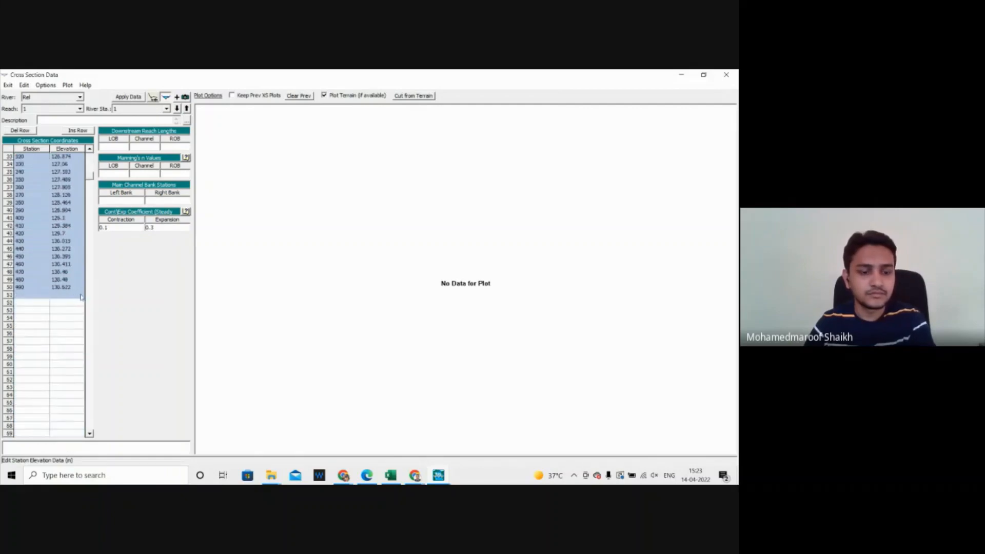
pyautogui.hotkey('ctrl', 'v')
pyautogui.click(78, 304)
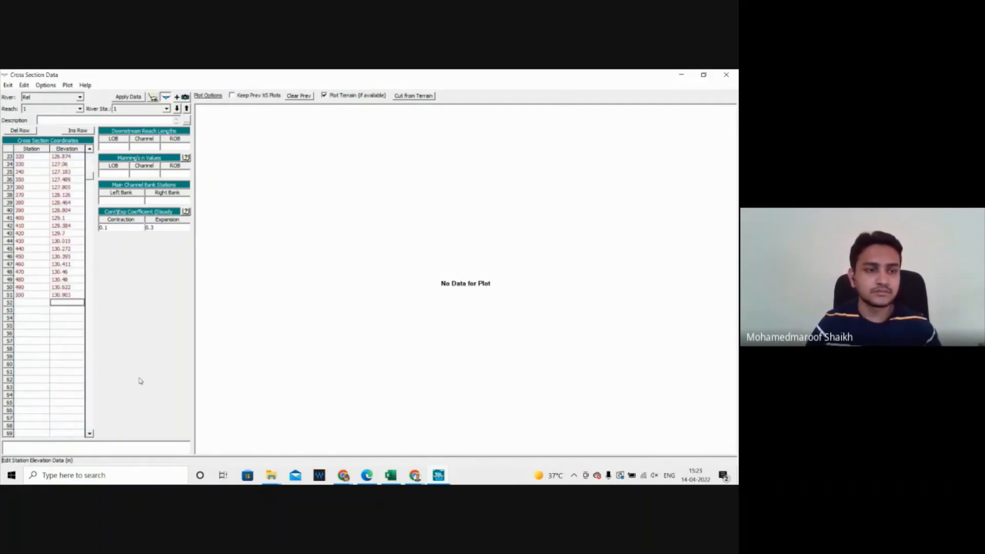
pyautogui.scroll(11, 103, 303)
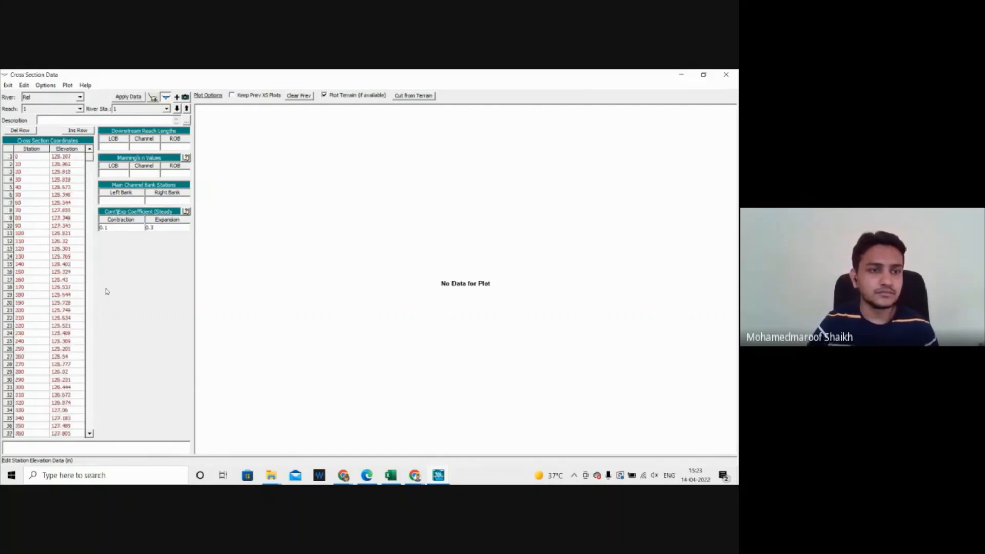
# Step: Set the downstream reach lengths of river station 1 to 0 for the left overbank, channel and right overbank
pyautogui.click(117, 148)
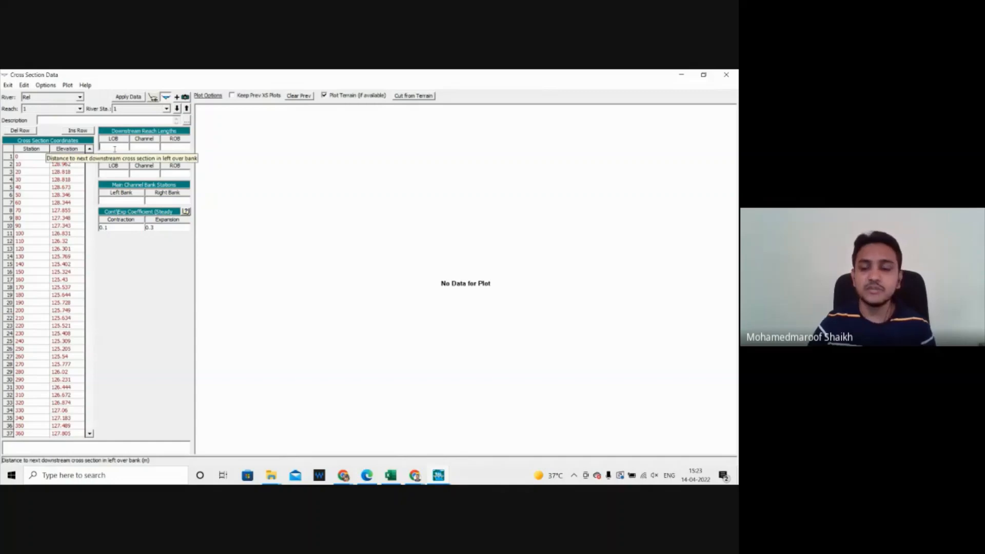
pyautogui.write('0')
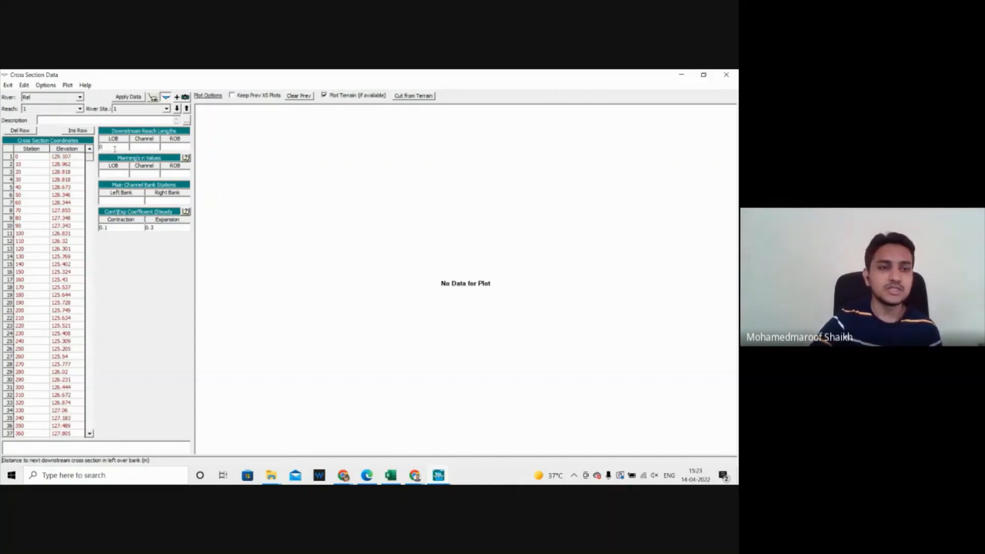
pyautogui.write('0')
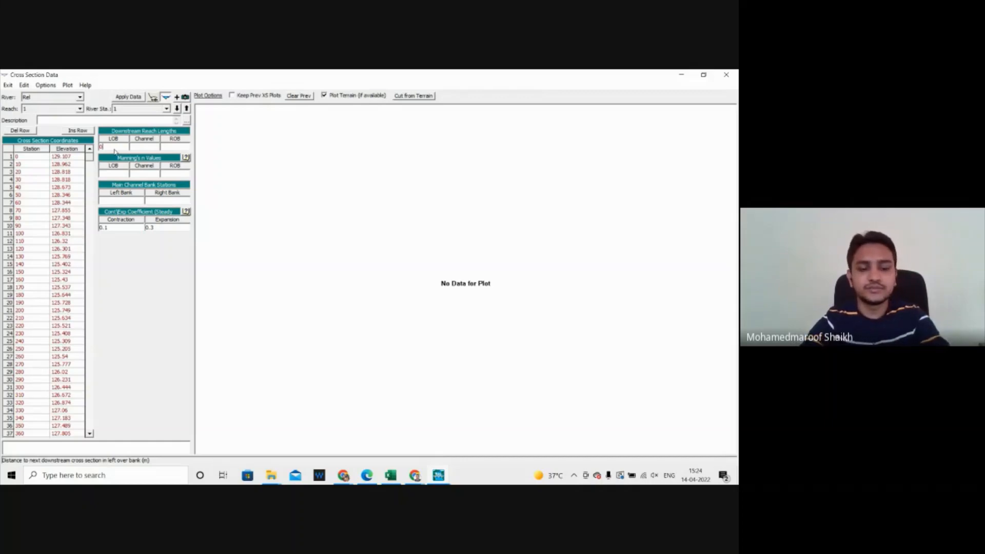
pyautogui.press('Tab')
pyautogui.write('0')
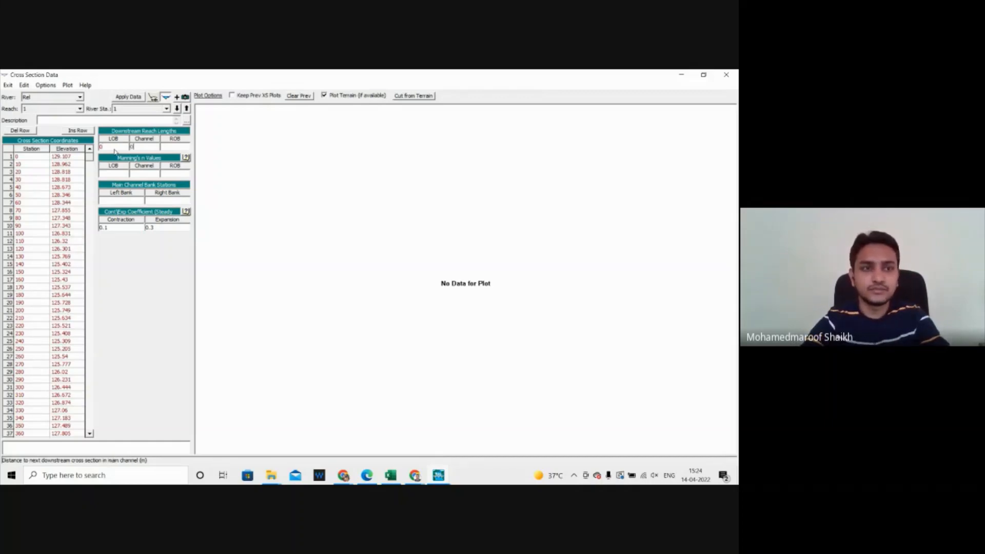
pyautogui.press('Tab')
pyautogui.write('0')
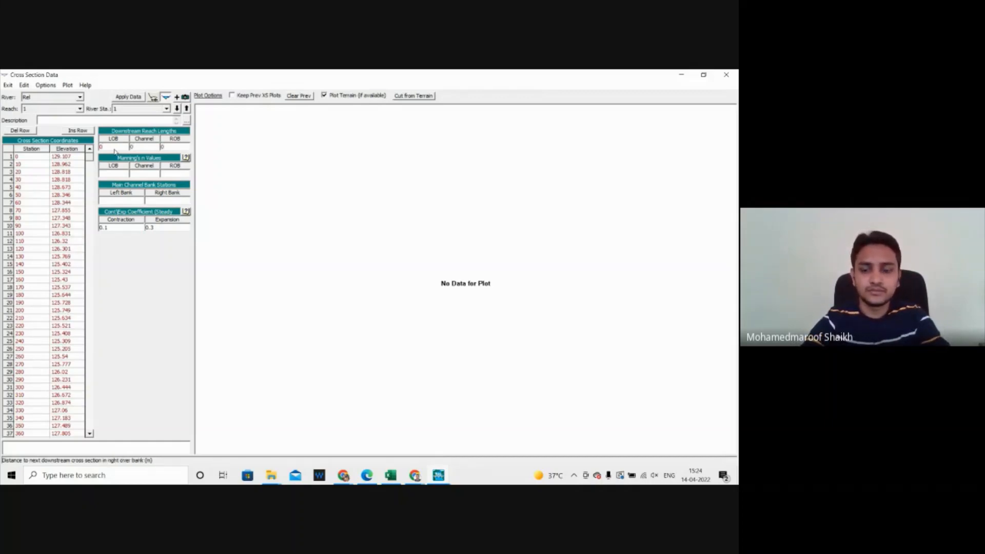
# Step: Set the Manning's n values of river station 1 to 0.040 for the left overbank, channel and right overbank
pyautogui.press('Tab')
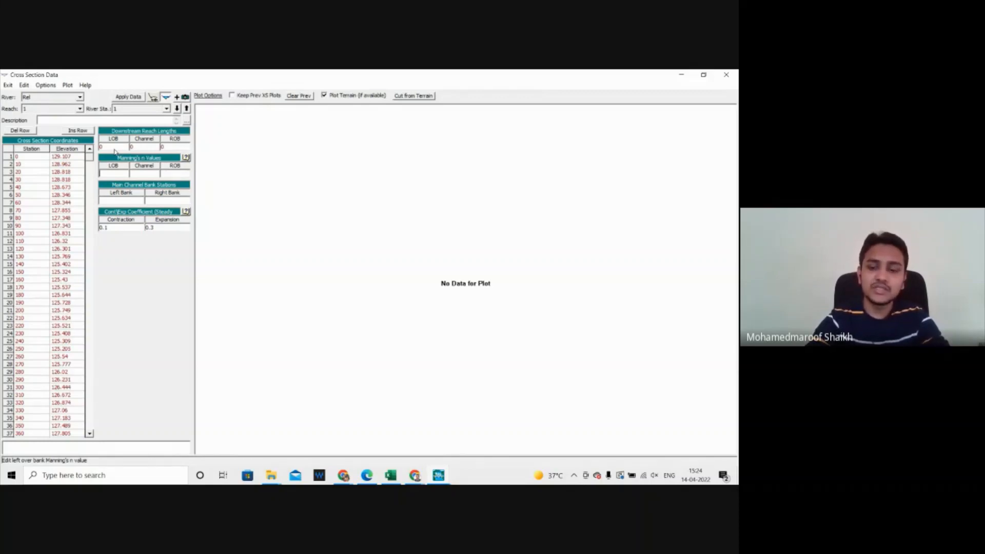
pyautogui.write('0.040')
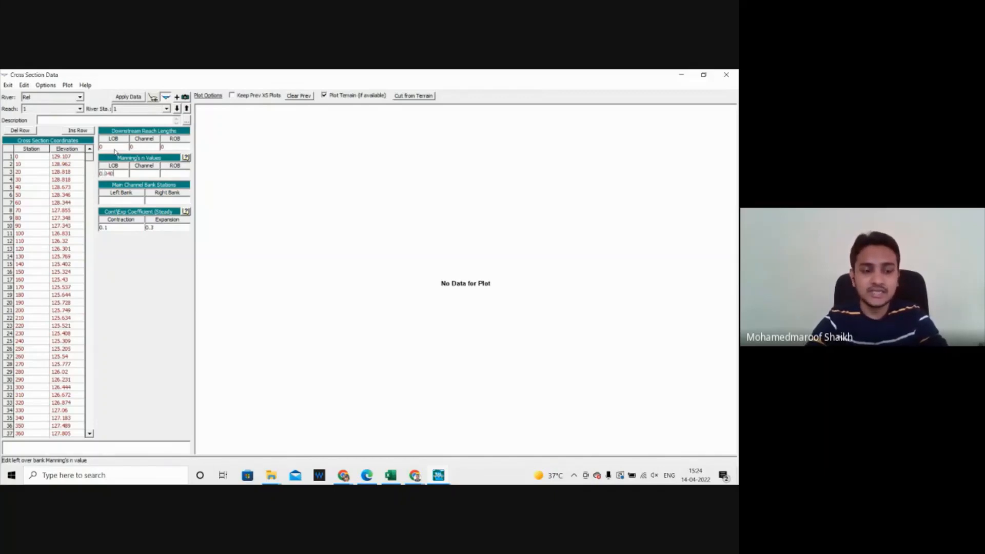
pyautogui.press('Tab')
pyautogui.write('0.040')
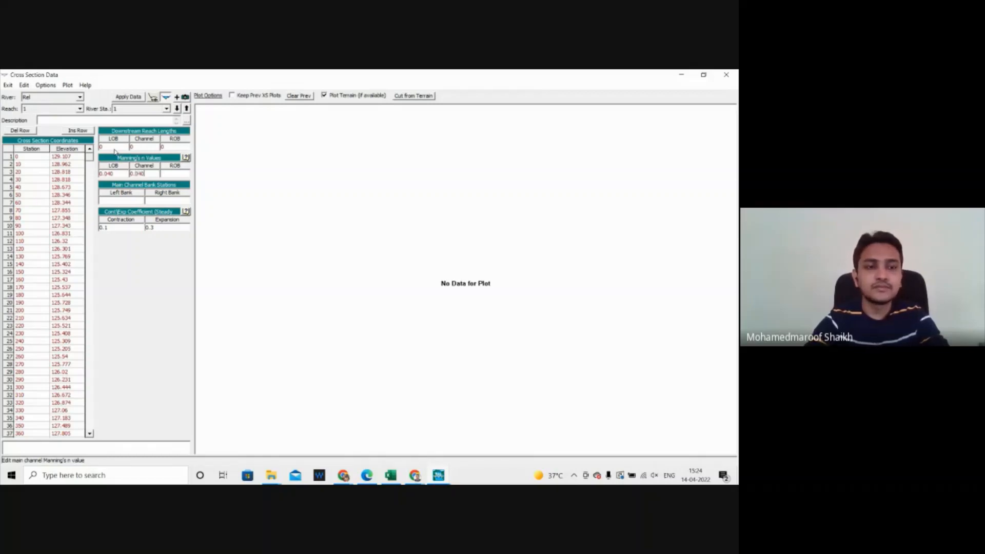
pyautogui.press('Tab')
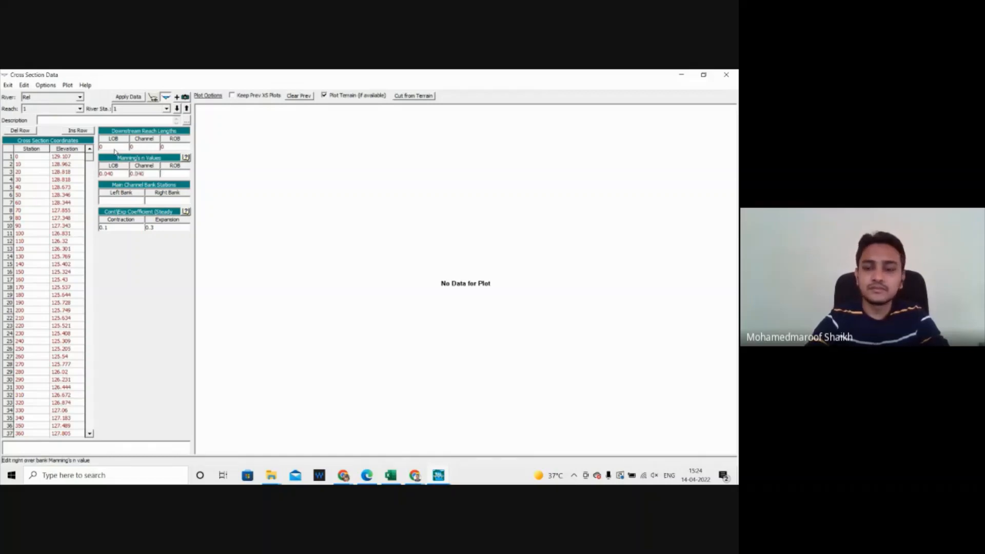
pyautogui.write('0.04')
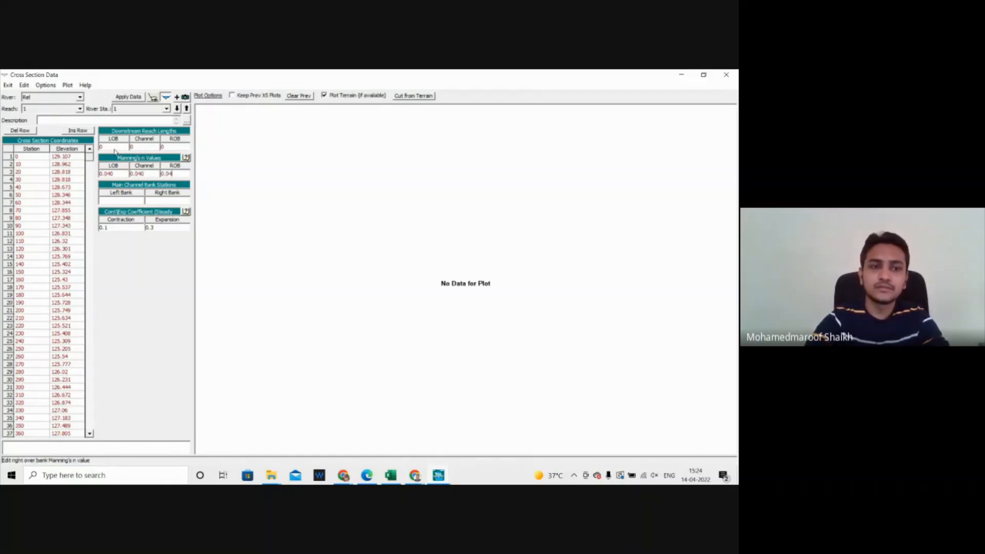
pyautogui.write('0')
# Step: Set river station 1's left bank station to 0 and right bank station to 500, check the last coordinate rows, and apply the data
pyautogui.press('Tab')
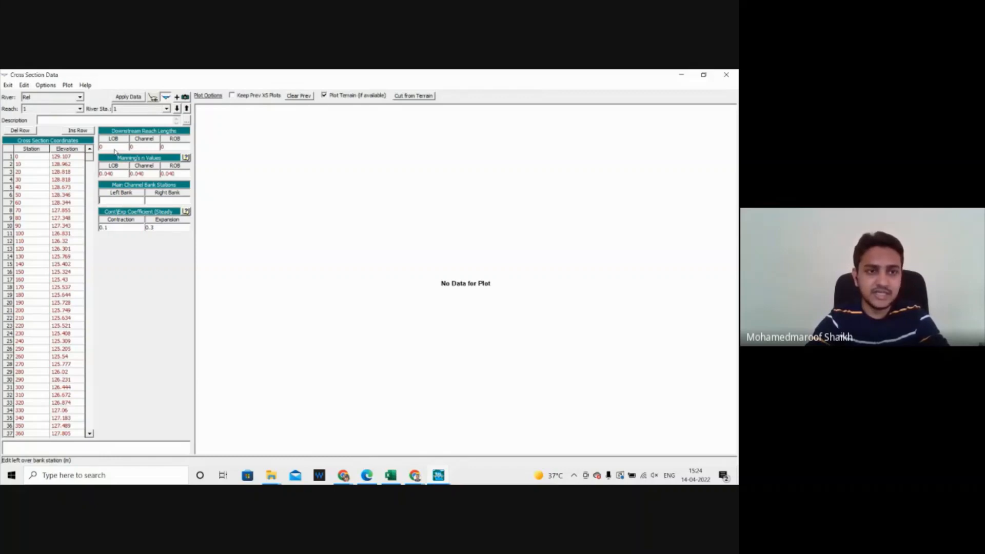
pyautogui.write('0')
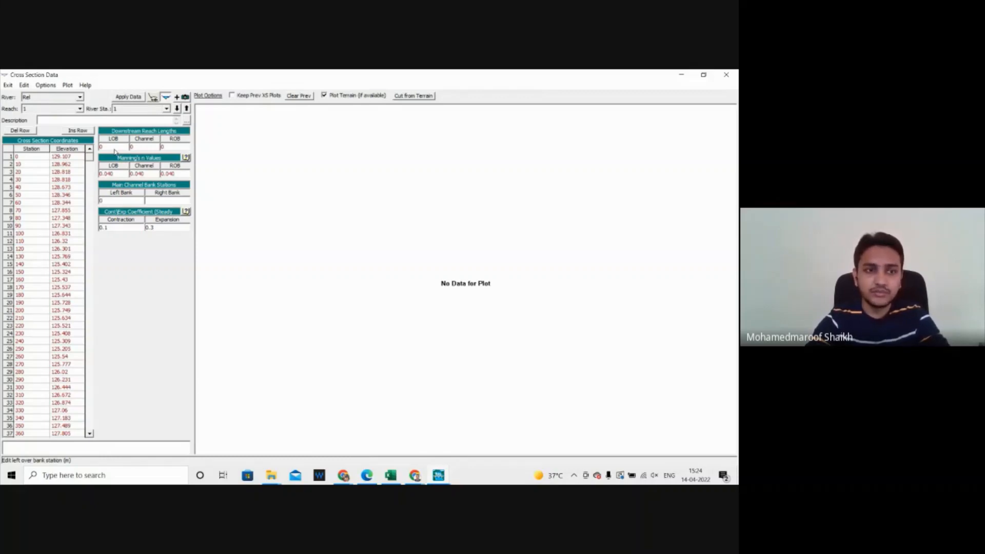
pyautogui.press('Tab')
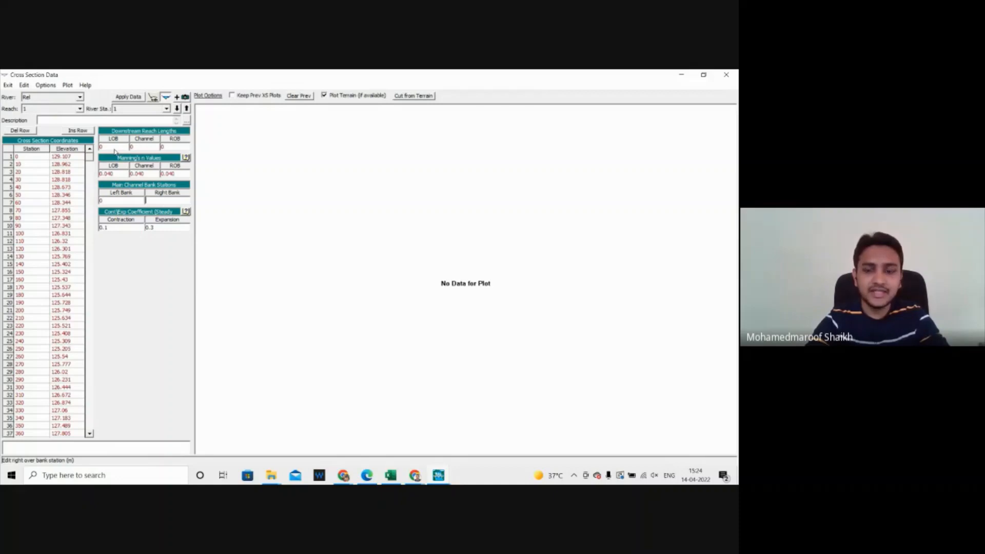
pyautogui.write('500')
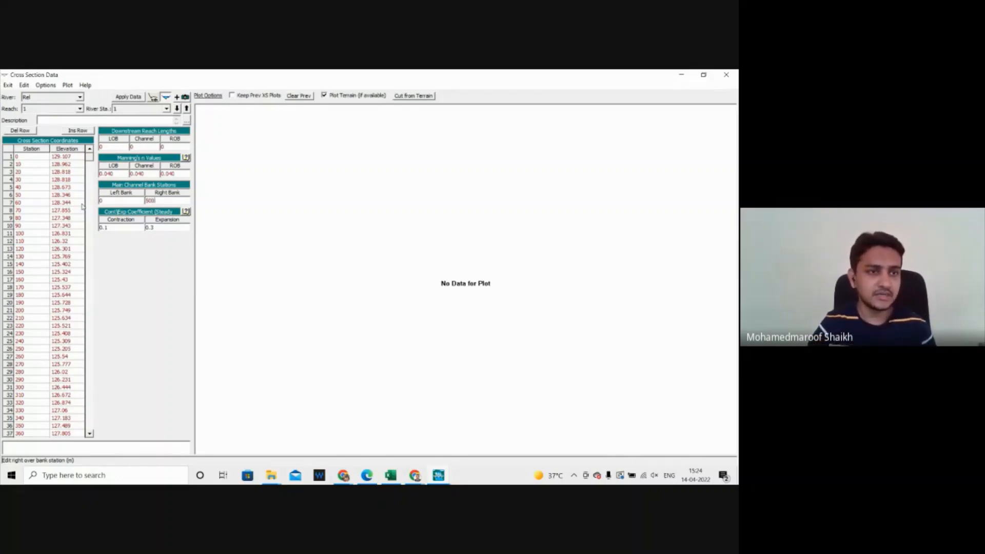
pyautogui.click(27, 163)
pyautogui.scroll(-13, 34, 302)
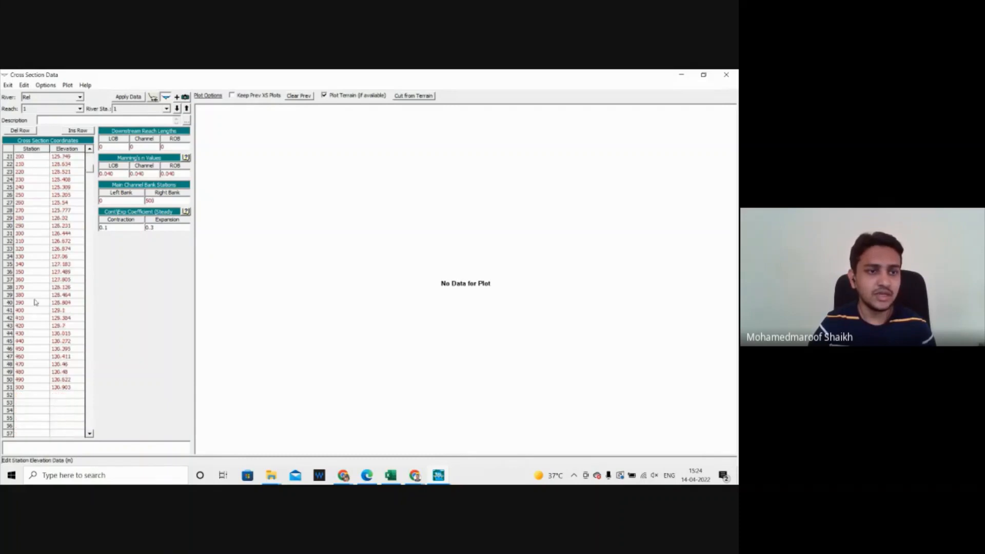
pyautogui.click(26, 234)
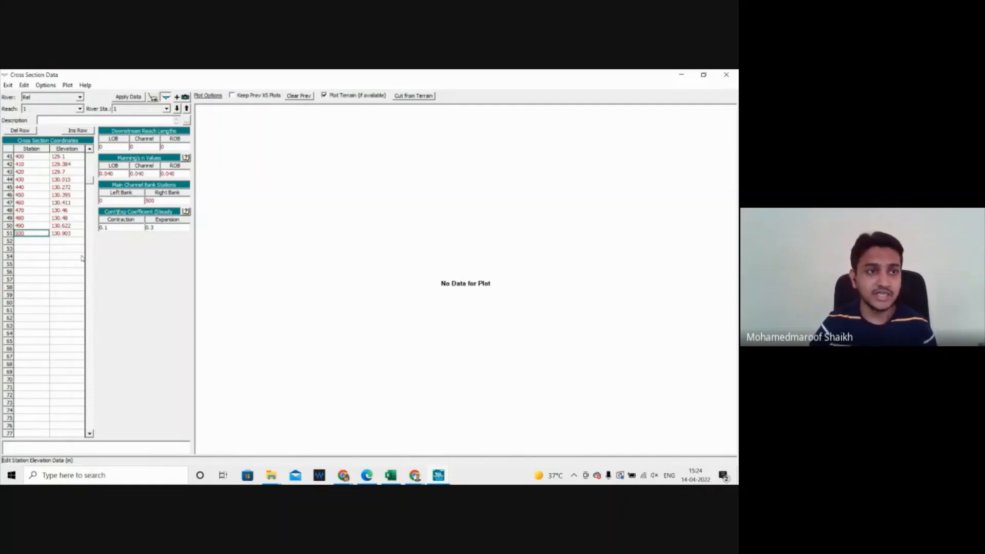
pyautogui.click(128, 97)
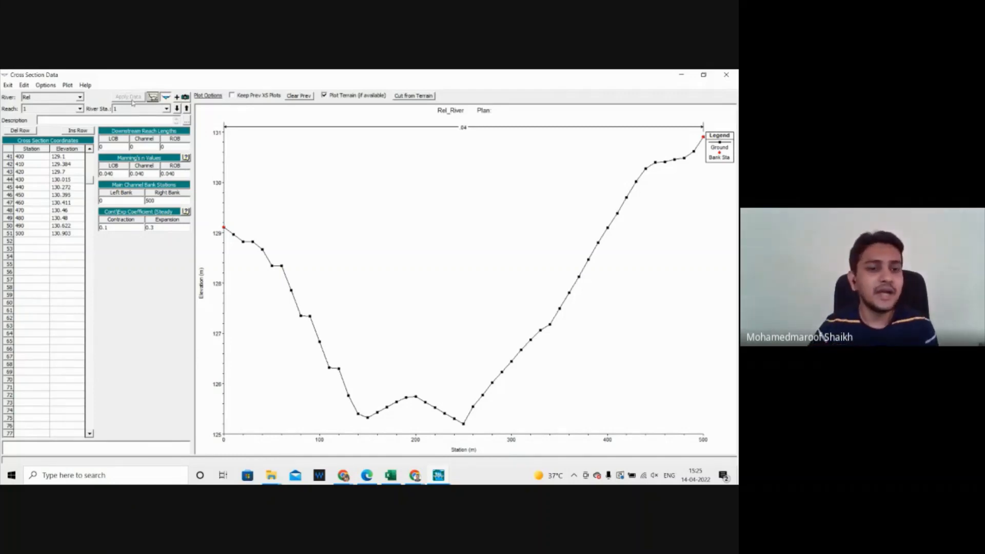
# Step: Add a new cross section to reach 1 with river station 2
pyautogui.click(46, 85)
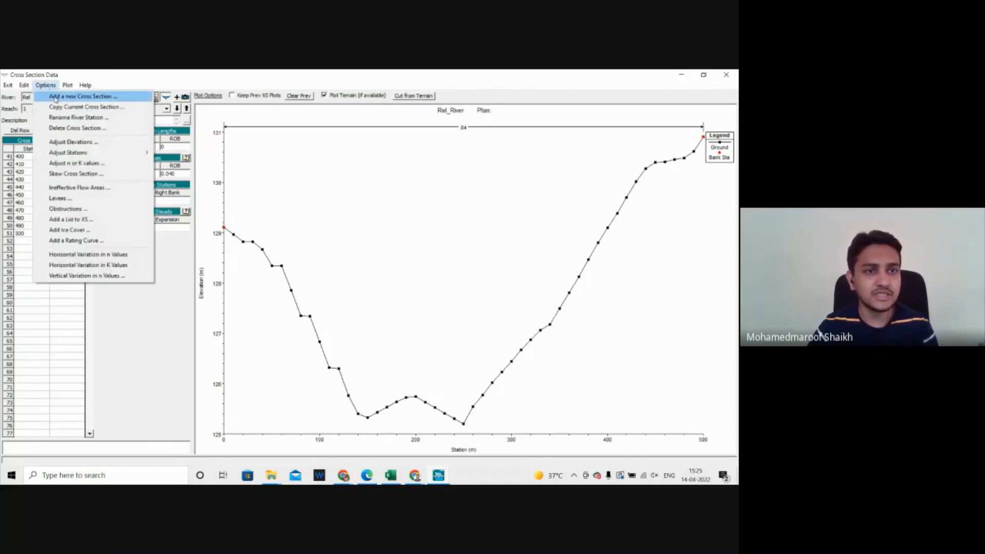
pyautogui.click(55, 98)
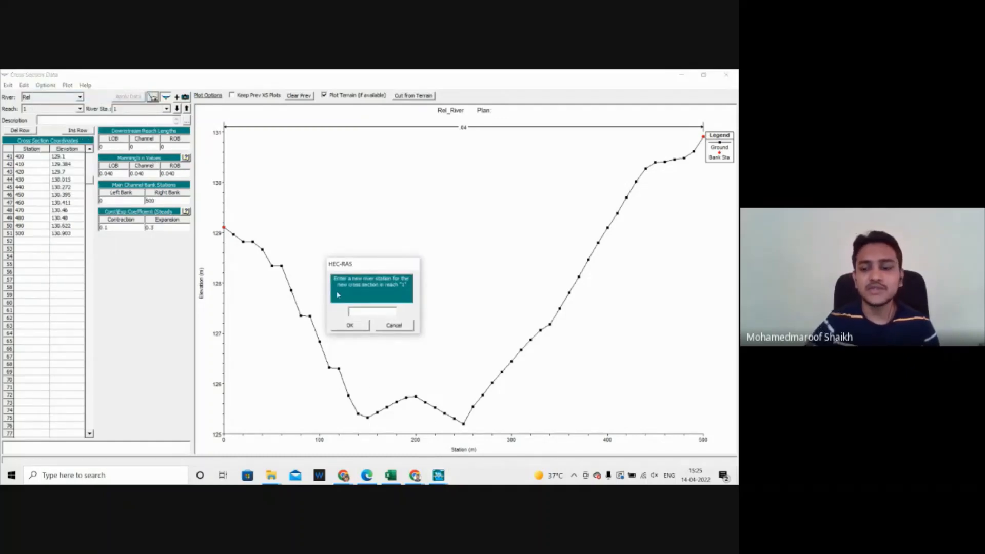
pyautogui.write('2')
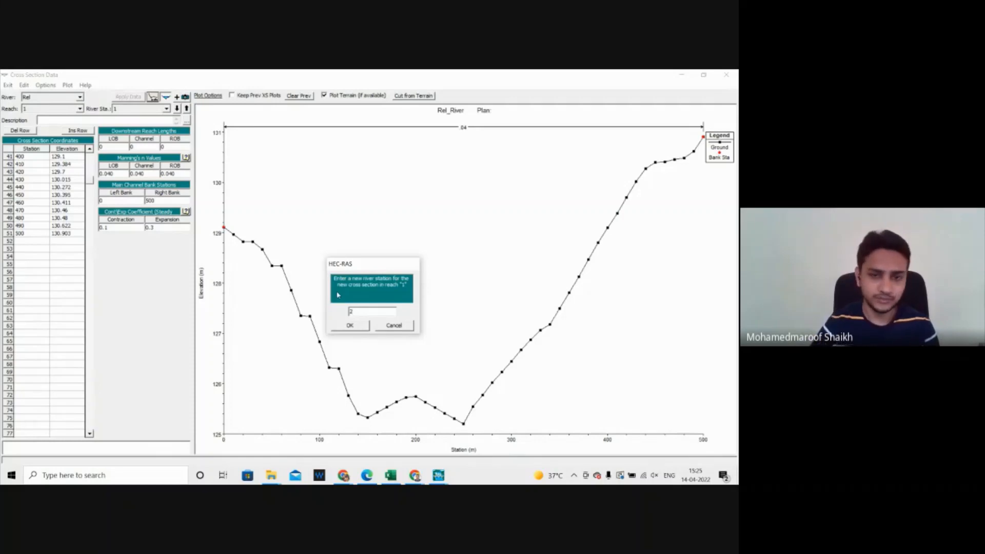
pyautogui.click(343, 326)
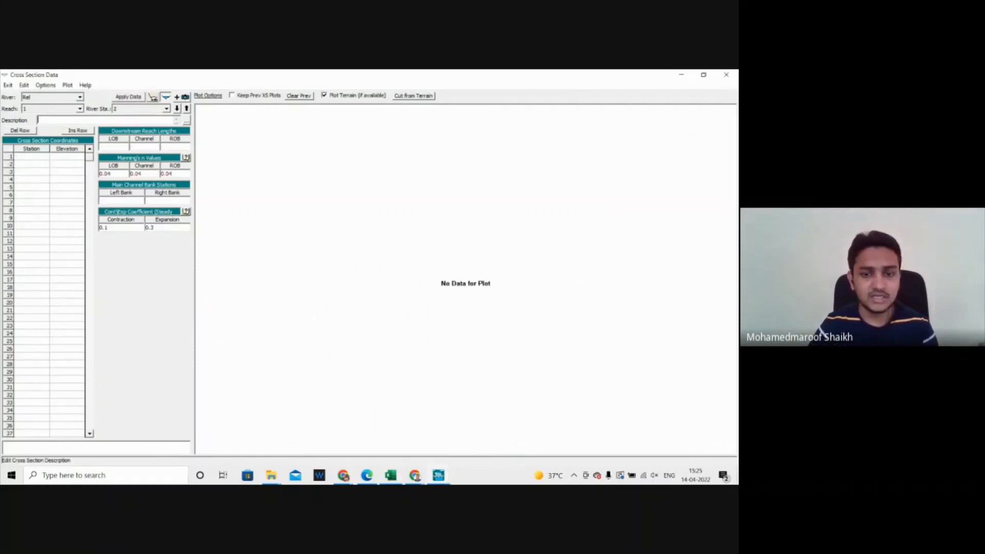
# Step: Switch to the EGU_SESSION workbook in Excel and copy the second cross section's station and elevation values, C3:D53
pyautogui.click(391, 475)
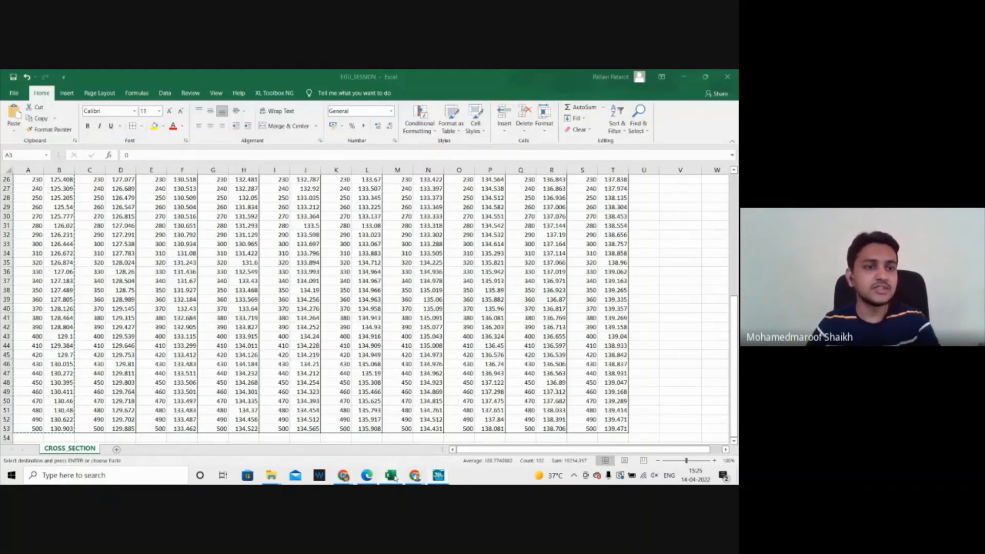
pyautogui.scroll(8, 96, 206)
pyautogui.moveTo(96, 200); pyautogui.dragTo(119, 422)
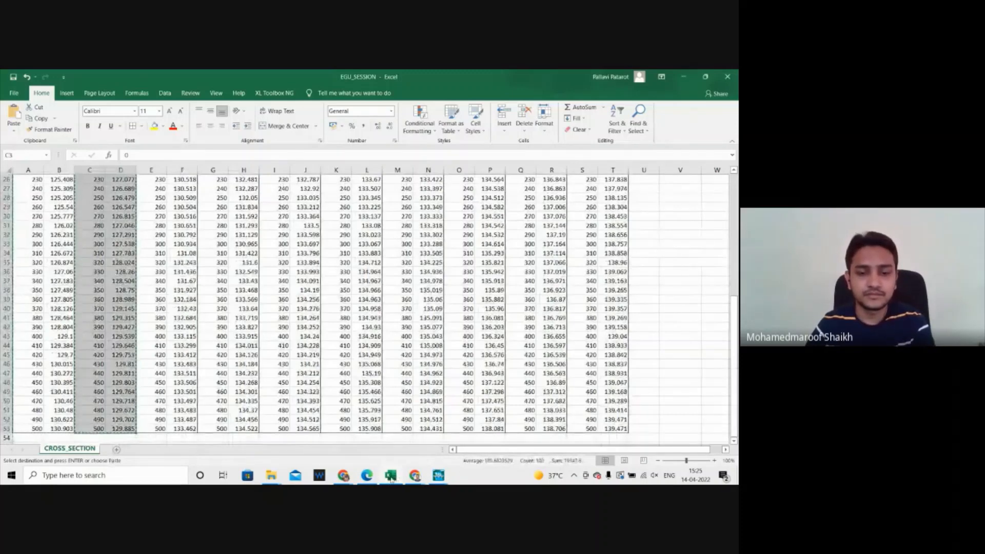
# Step: Switch to the HEC-RAS Cross Section Data window and paste the copied values into coordinate rows 1 to 51 of river station 2
pyautogui.click(438, 476)
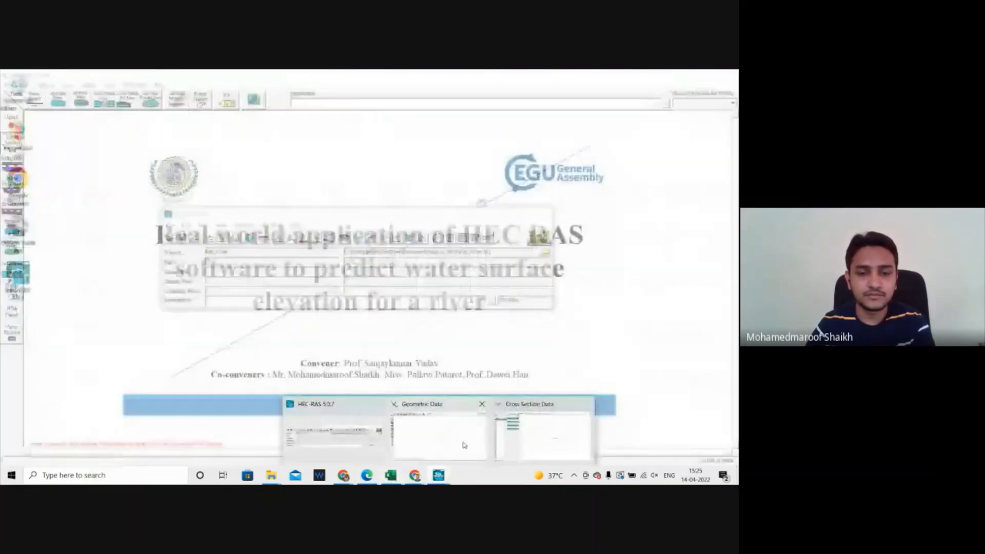
pyautogui.click(506, 430)
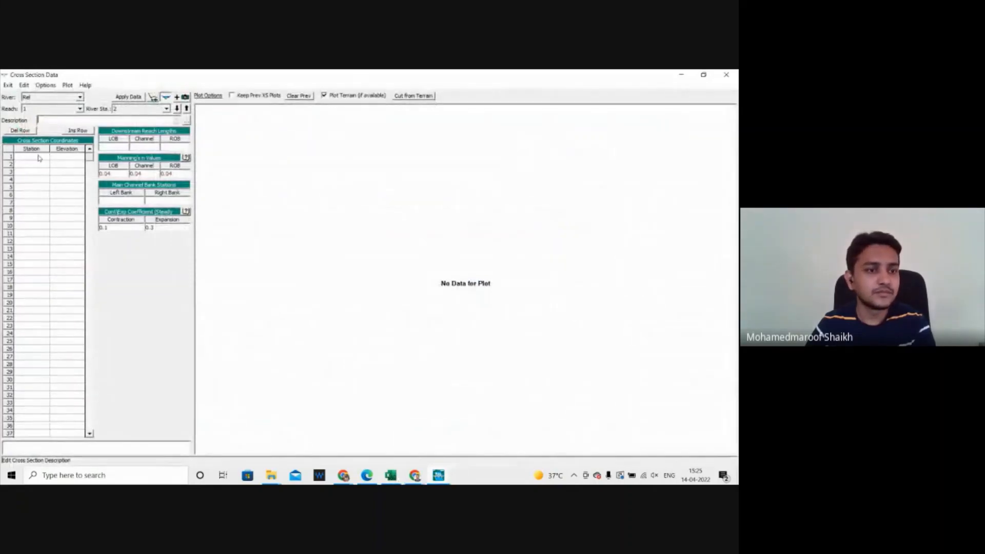
pyautogui.moveTo(38, 158); pyautogui.dragTo(59, 399)
pyautogui.moveTo(61, 437); pyautogui.dragTo(74, 367)
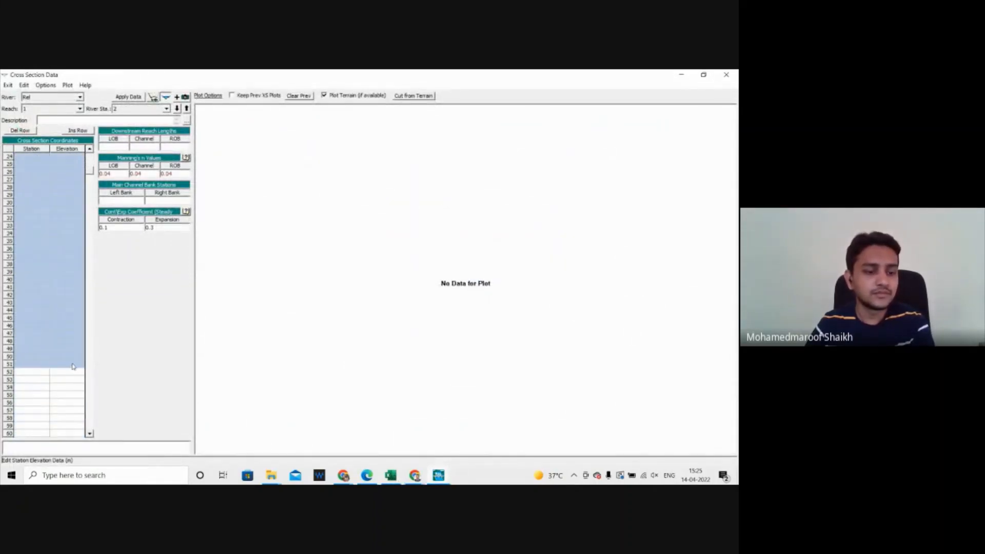
pyautogui.hotkey('ctrl', 'v')
pyautogui.scroll(8, 114, 280)
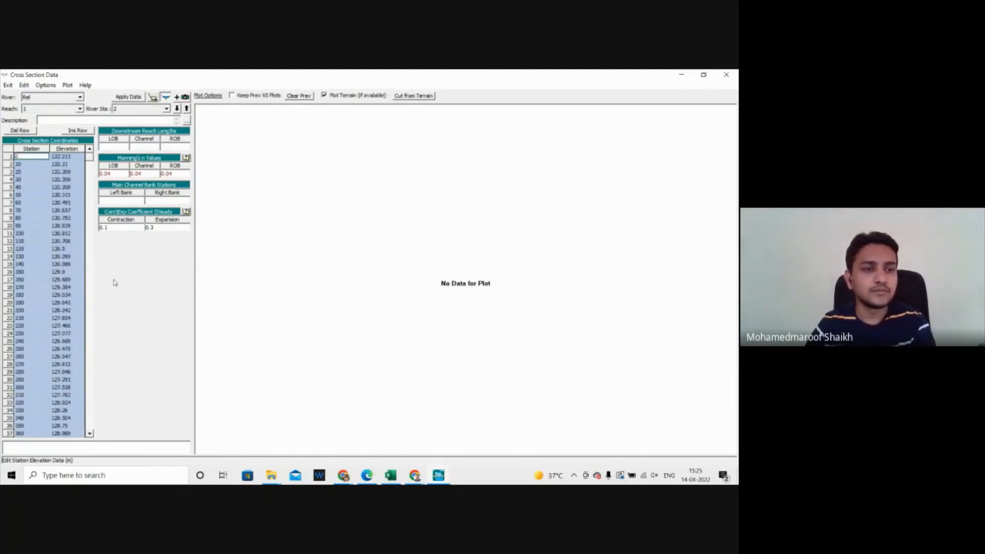
pyautogui.click(64, 173)
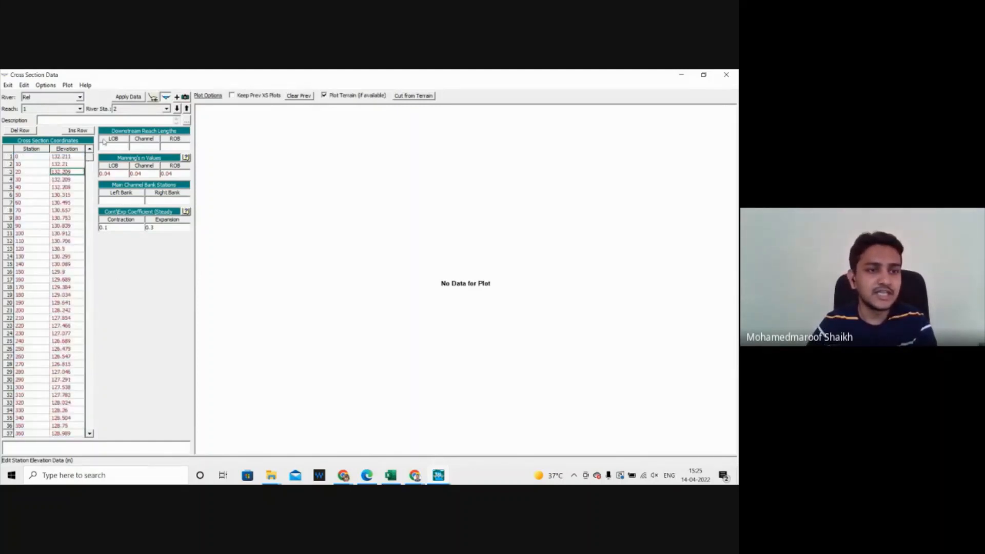
# Step: Set the downstream reach lengths of river station 2 to 500 for the left overbank, channel and right overbank
pyautogui.click(123, 146)
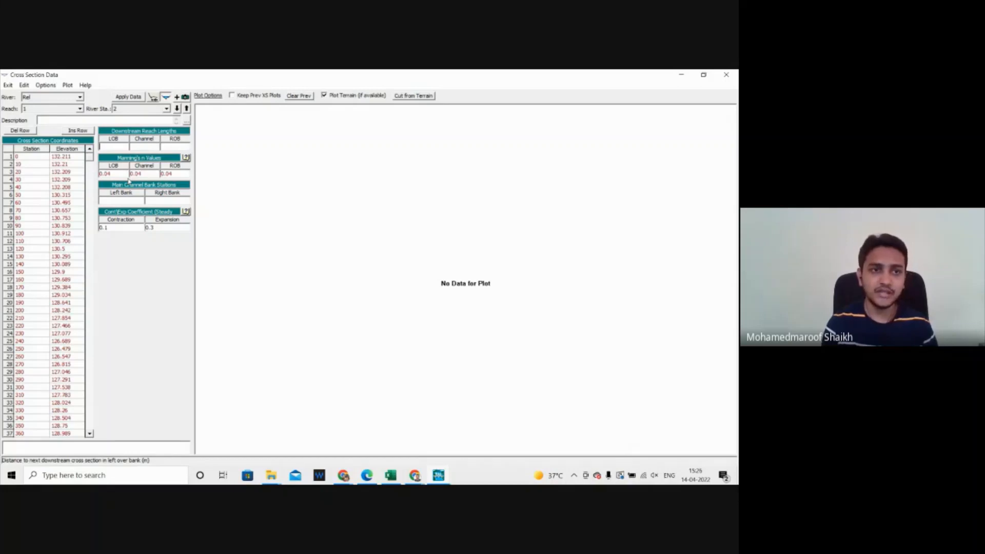
pyautogui.write('500')
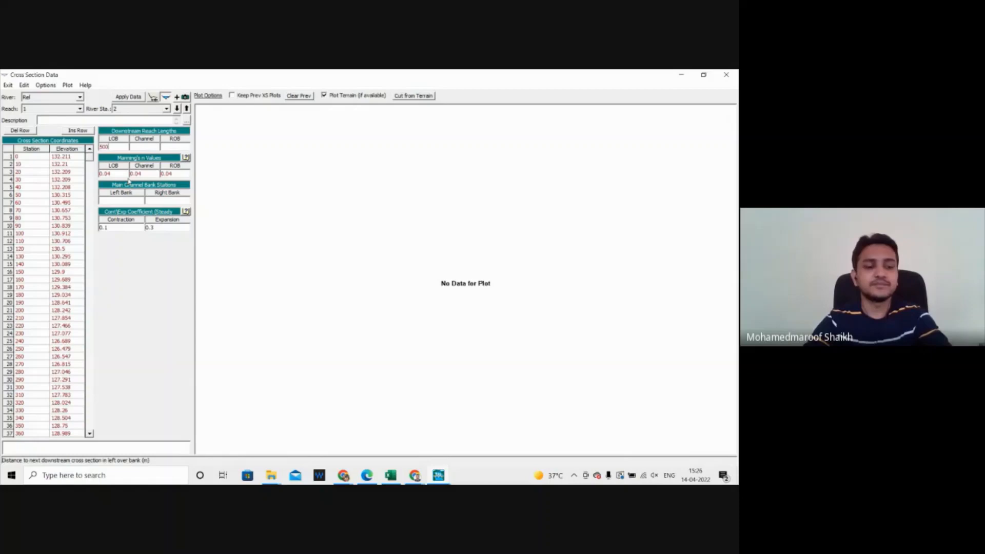
pyautogui.press('Tab')
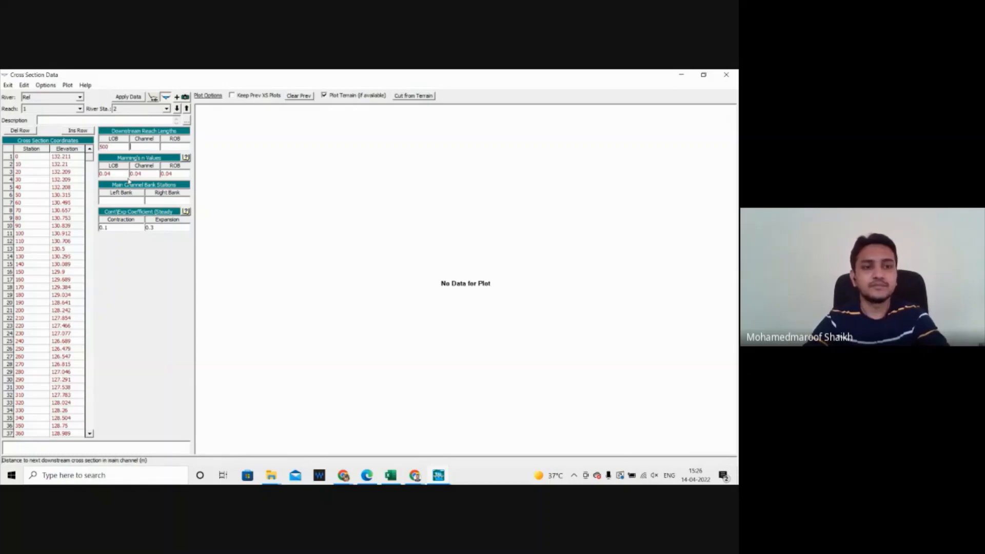
pyautogui.write('500')
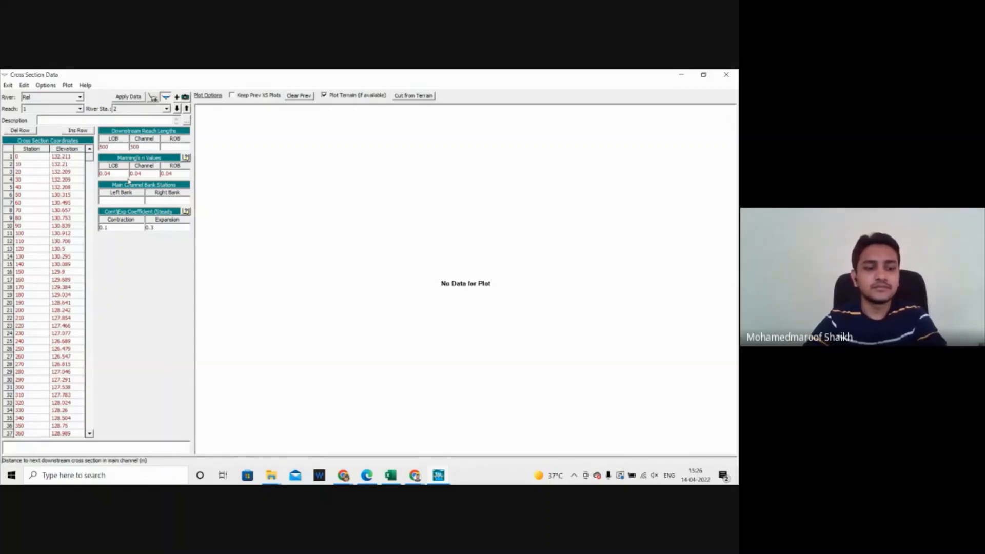
pyautogui.press('Tab')
pyautogui.write('500')
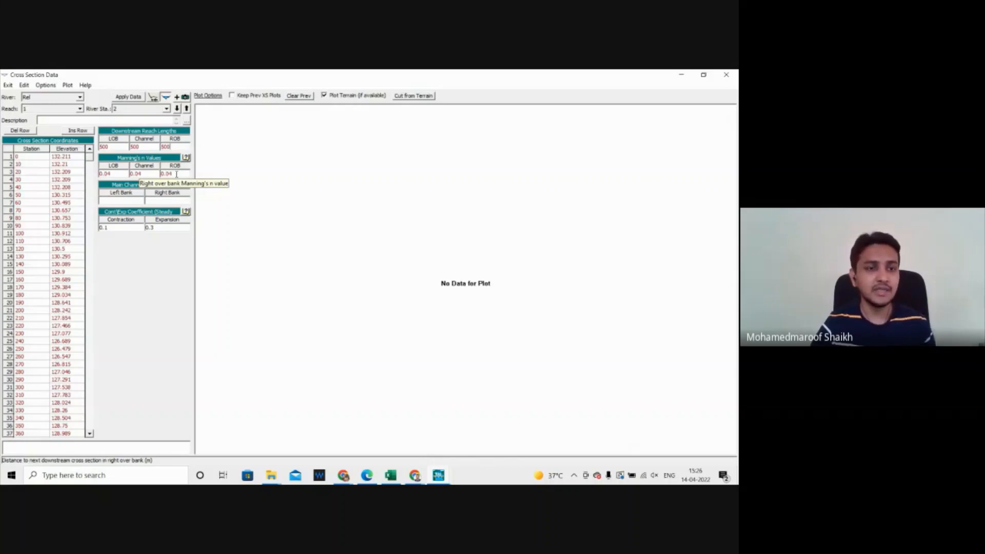
# Step: Set the main channel bank stations of river station 2 to 0 (left) and 500 (right), and apply the data
pyautogui.click(129, 199)
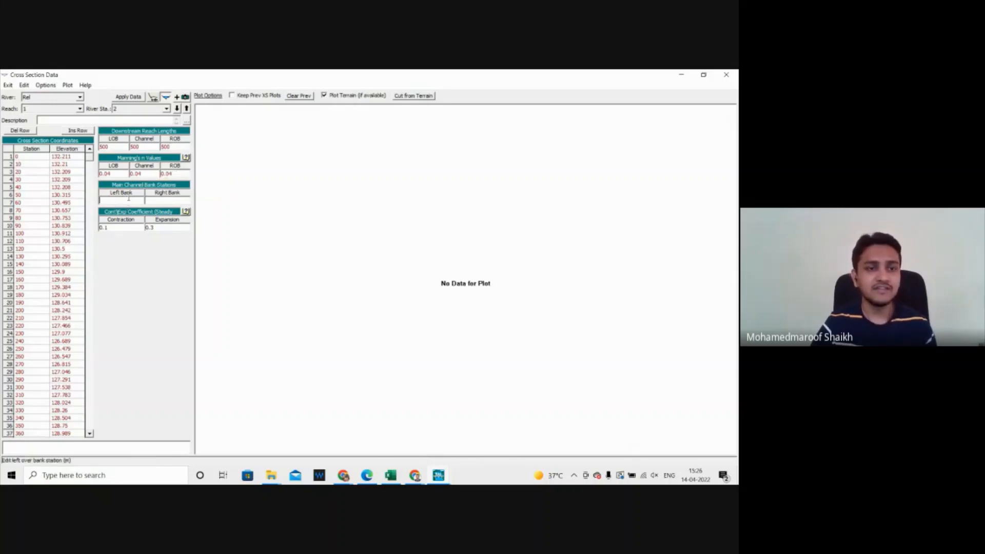
pyautogui.write('0')
pyautogui.click(161, 202)
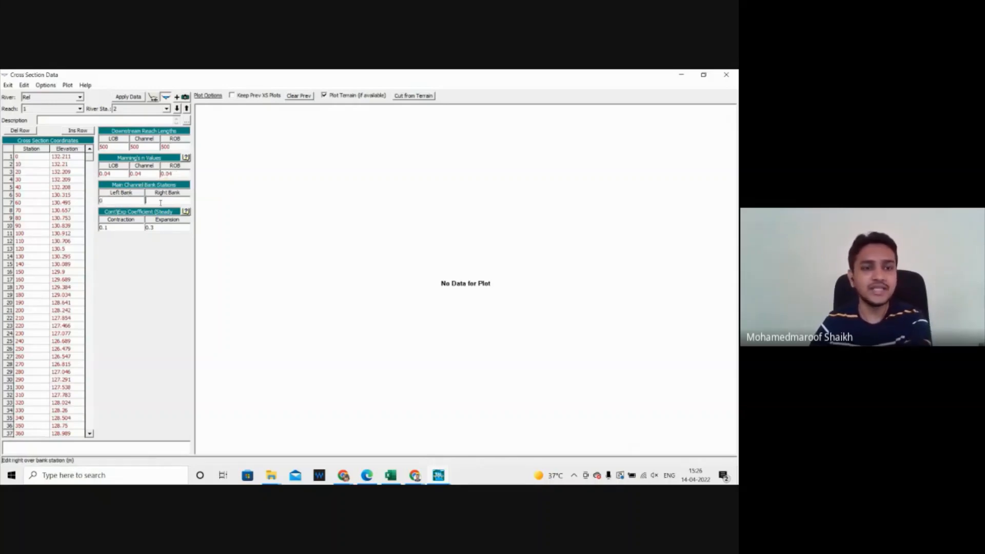
pyautogui.write('500')
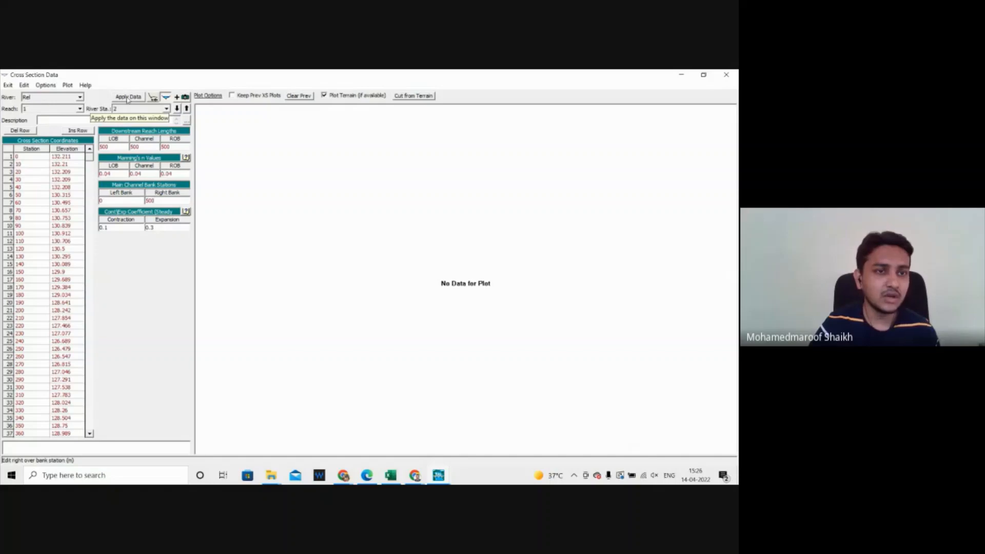
pyautogui.click(127, 98)
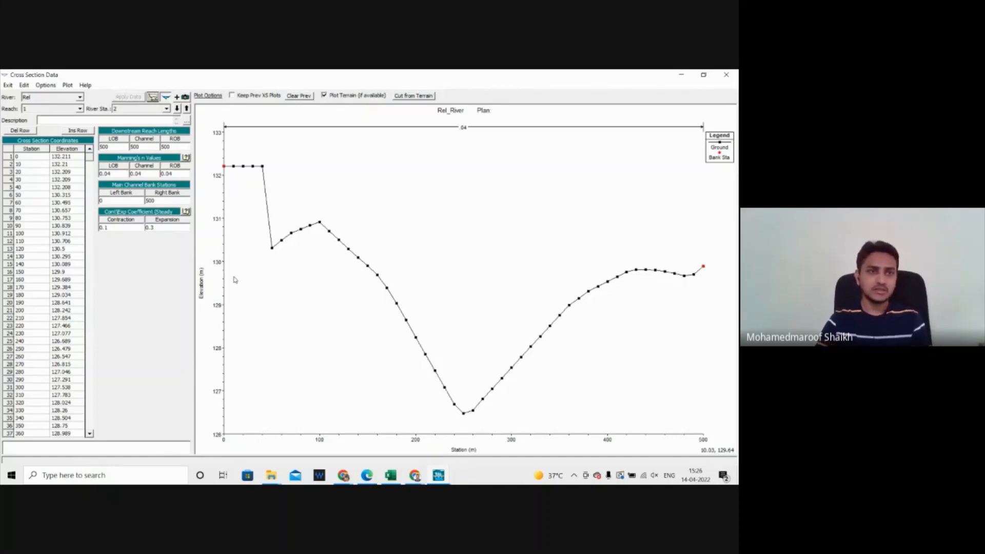
# Step: Add another cross section to reach 1 with river station 3
pyautogui.click(45, 85)
pyautogui.click(49, 98)
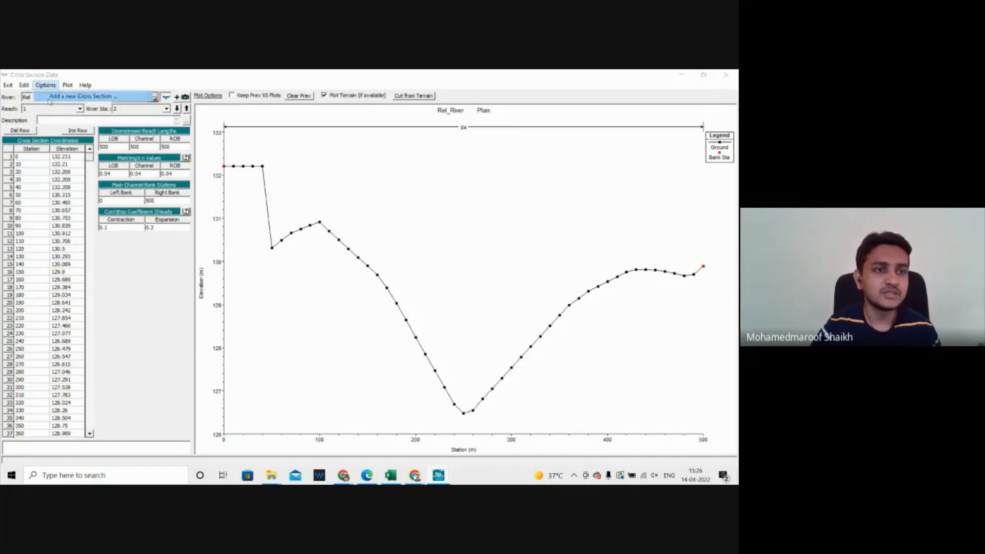
pyautogui.write('3')
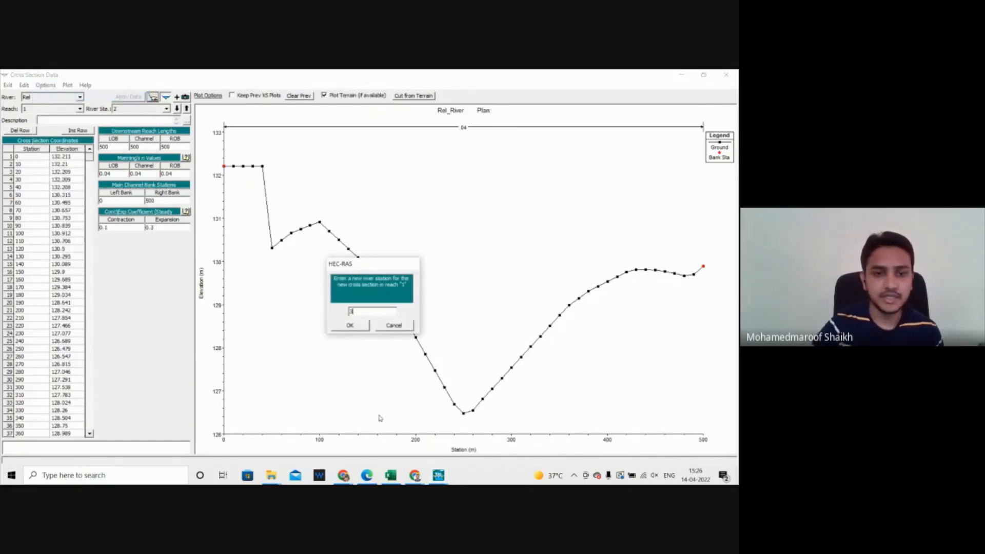
pyautogui.click(361, 326)
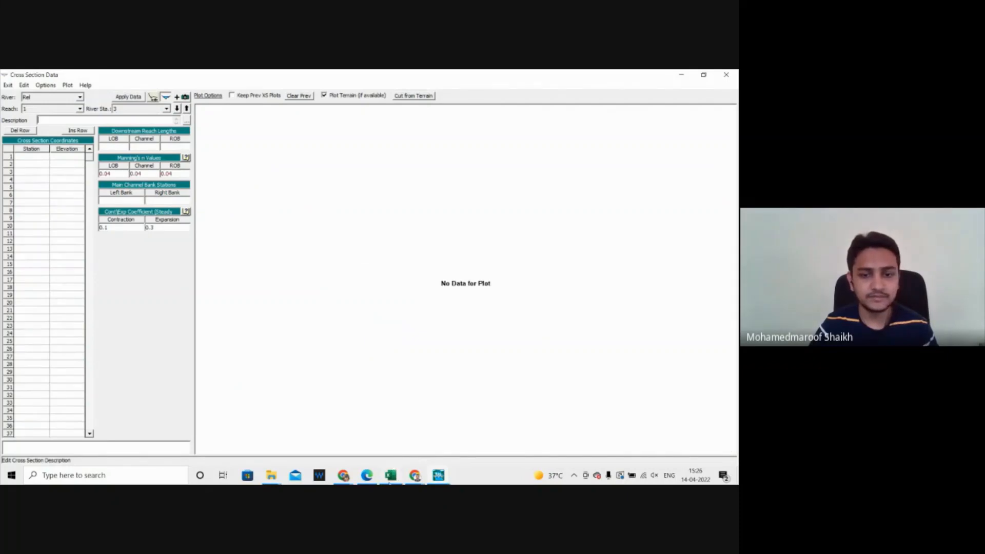
# Step: Switch to the Excel cross-section workbook and copy the third station-elevation column pair, E3:F53
pyautogui.click(391, 475)
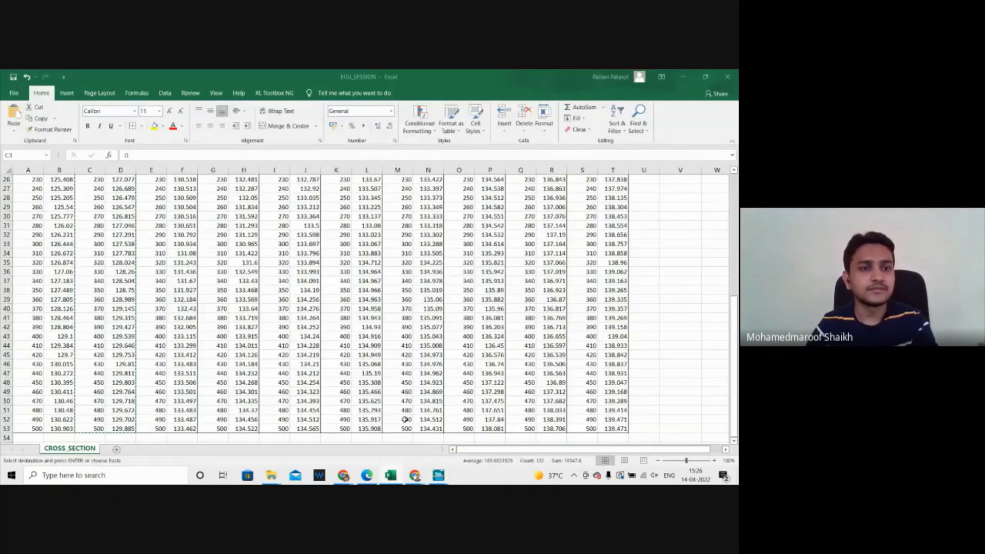
pyautogui.scroll(8, 147, 199)
pyautogui.moveTo(147, 199); pyautogui.dragTo(187, 425)
pyautogui.hotkey('ctrl', 'c')
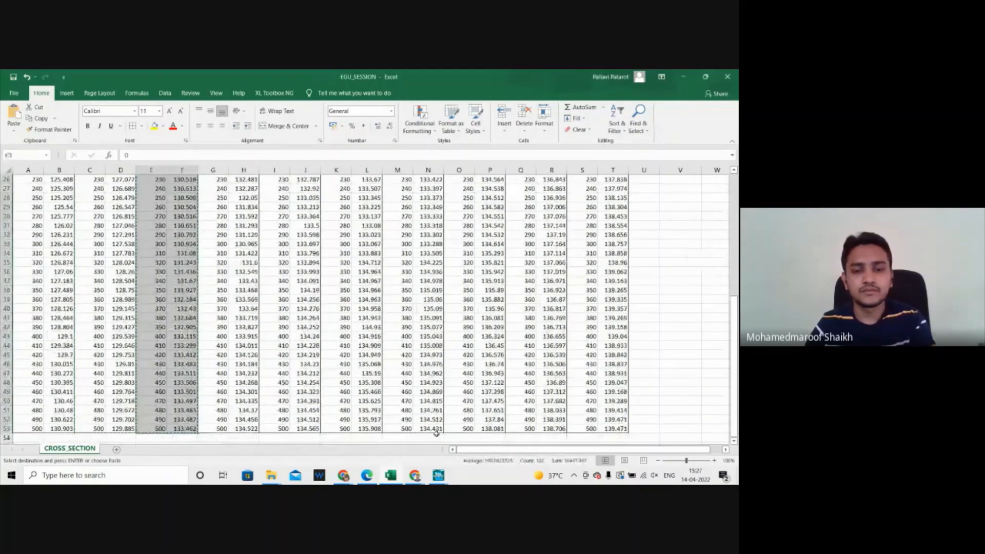
# Step: Switch to the HEC-RAS Cross Section Data window and paste the copied values into coordinate rows 1 to 51 of river station 3
pyautogui.click(437, 475)
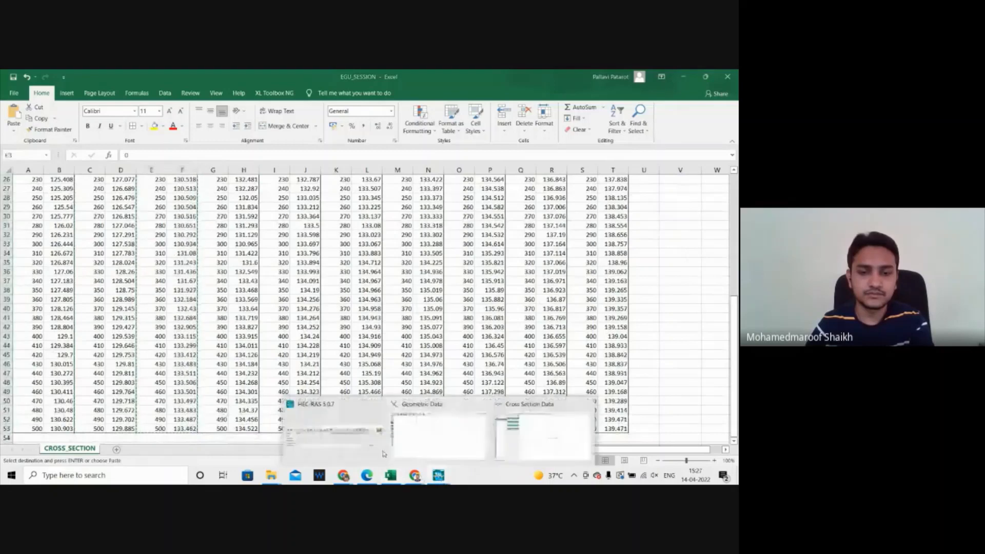
pyautogui.click(539, 449)
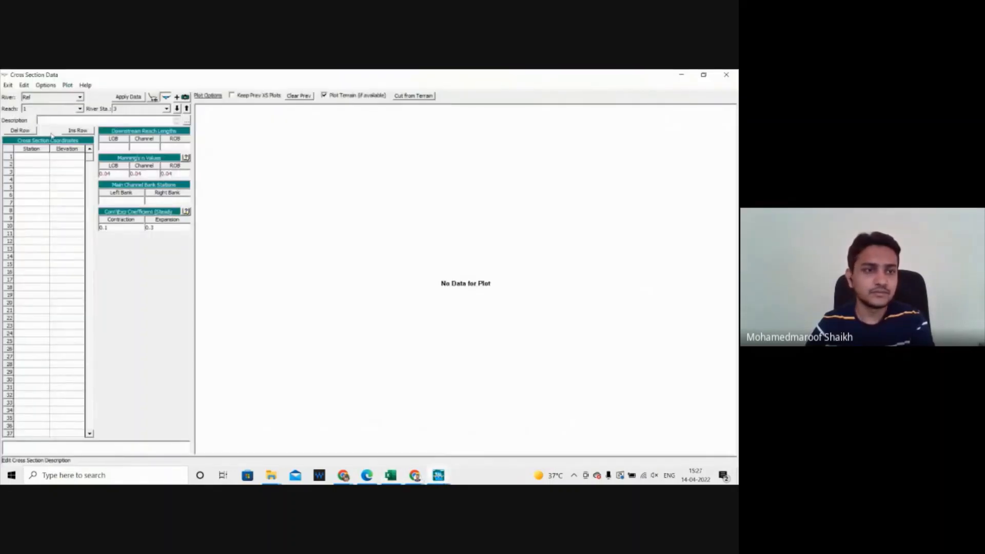
pyautogui.moveTo(36, 157); pyautogui.dragTo(82, 359)
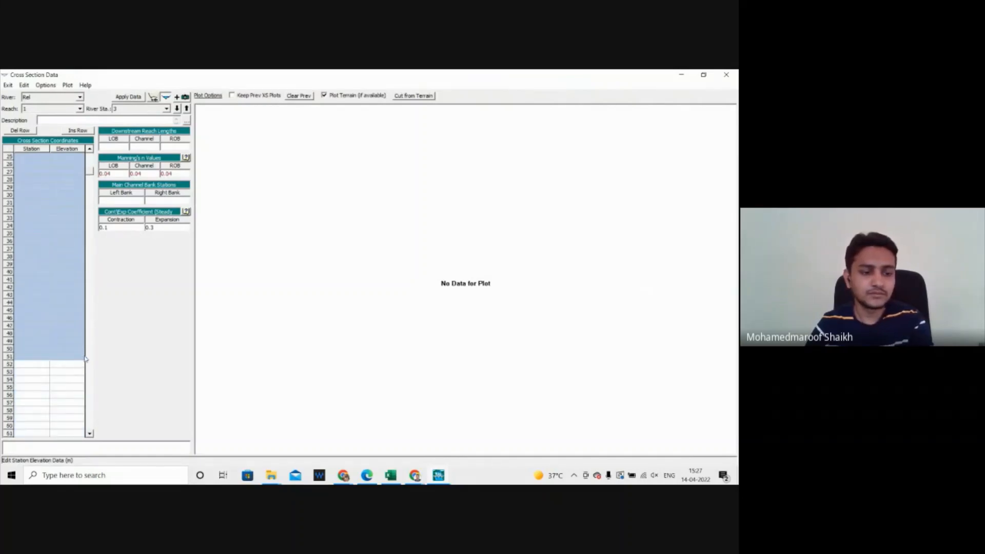
pyautogui.hotkey('ctrl', 'v')
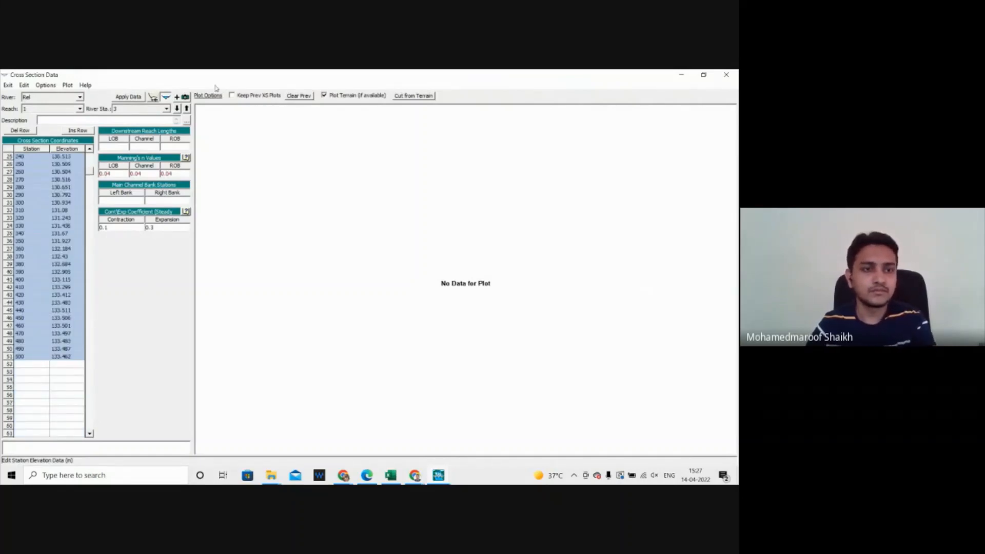
# Step: Set the downstream reach lengths of river station 3 to 500 for the left overbank, channel and right overbank
pyautogui.click(125, 146)
pyautogui.write('500')
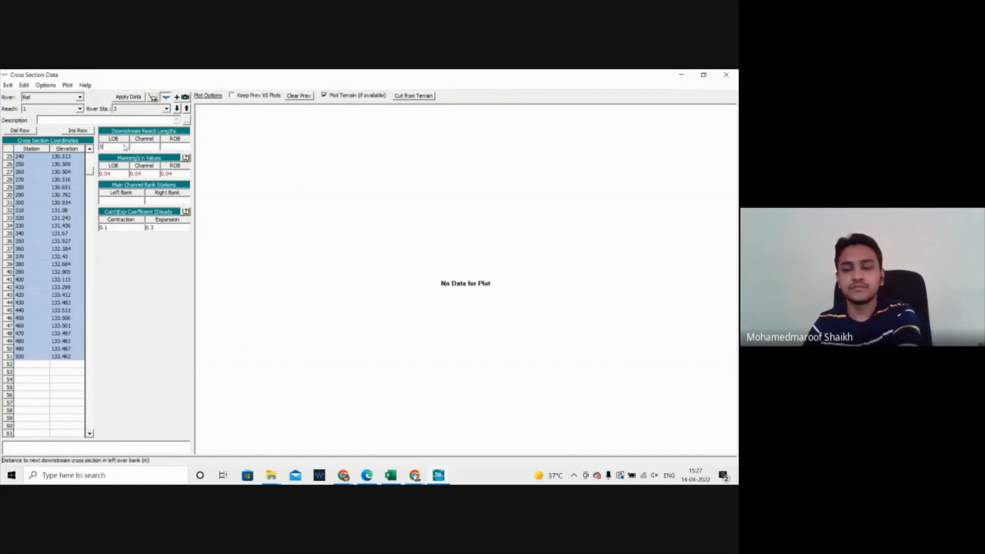
pyautogui.click(147, 146)
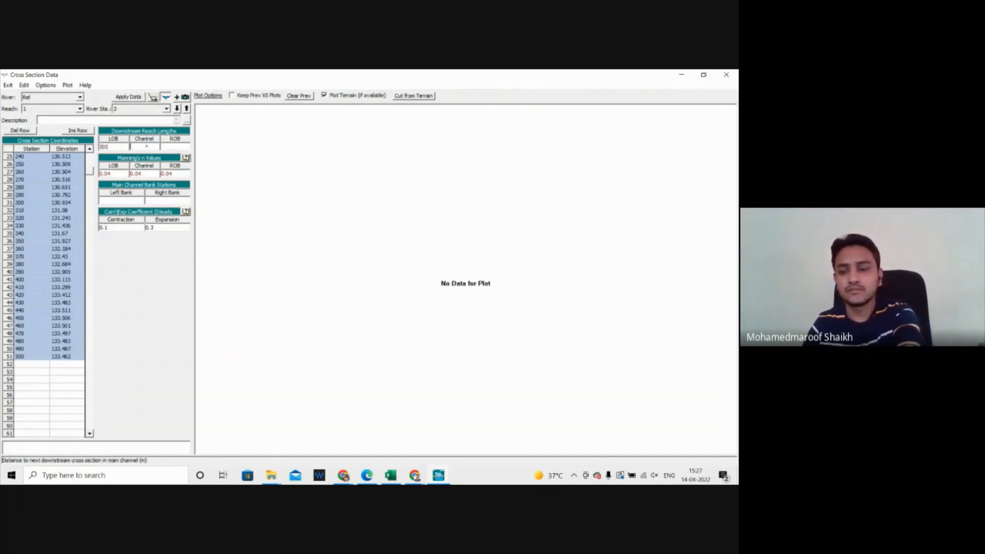
pyautogui.write('500')
pyautogui.click(172, 145)
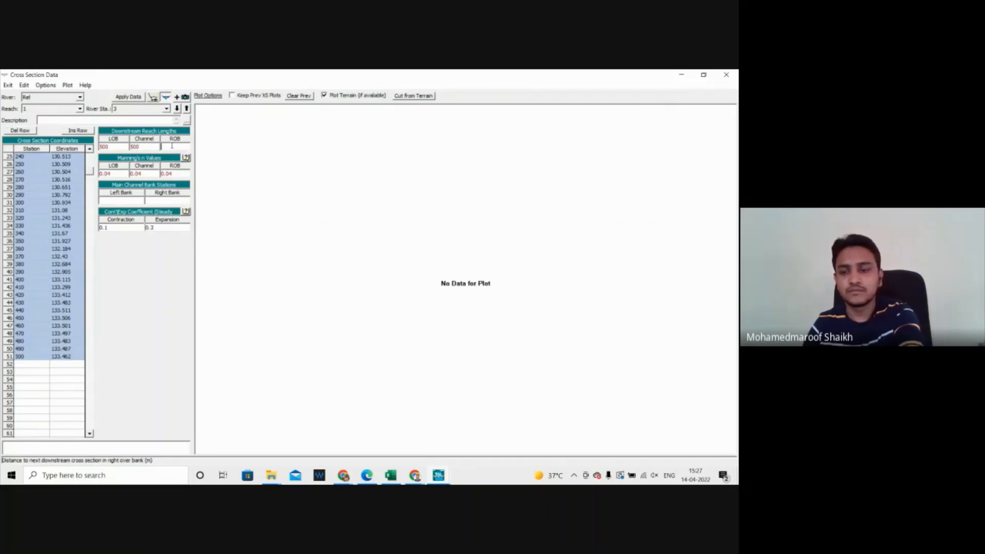
pyautogui.write('500')
# Step: Set the main channel bank stations of river station 3 to 0 (left) and 500 (right), and apply the data
pyautogui.click(130, 199)
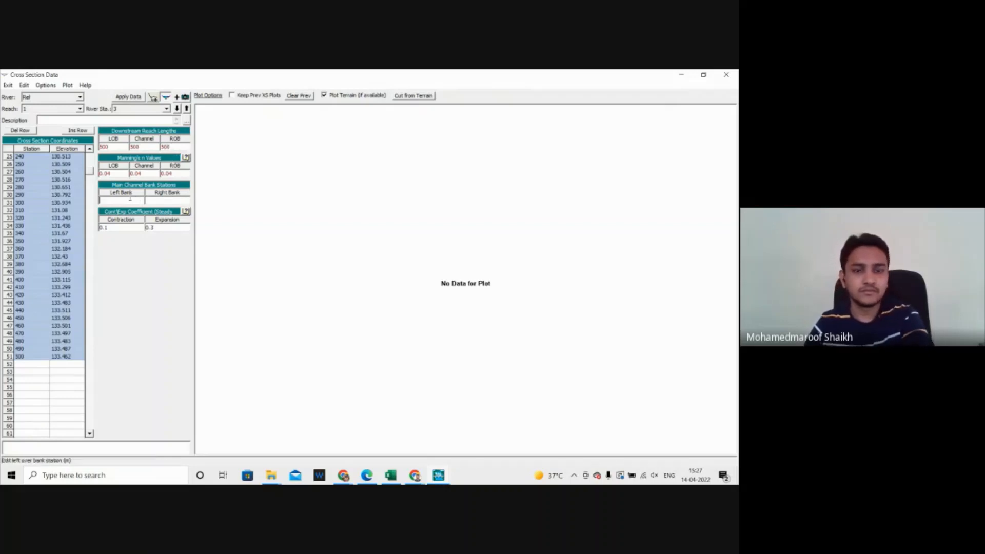
pyautogui.write('0')
pyautogui.click(165, 200)
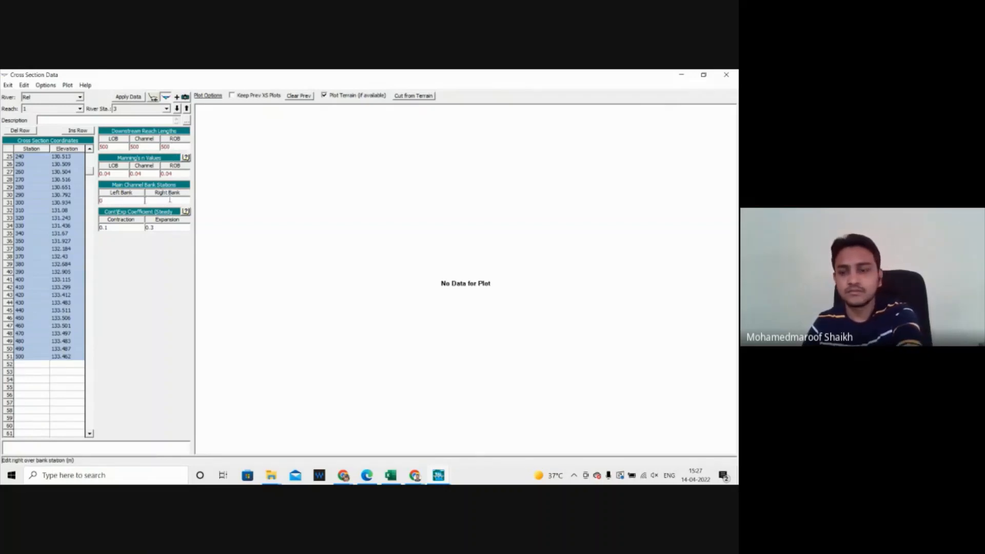
pyautogui.write('500')
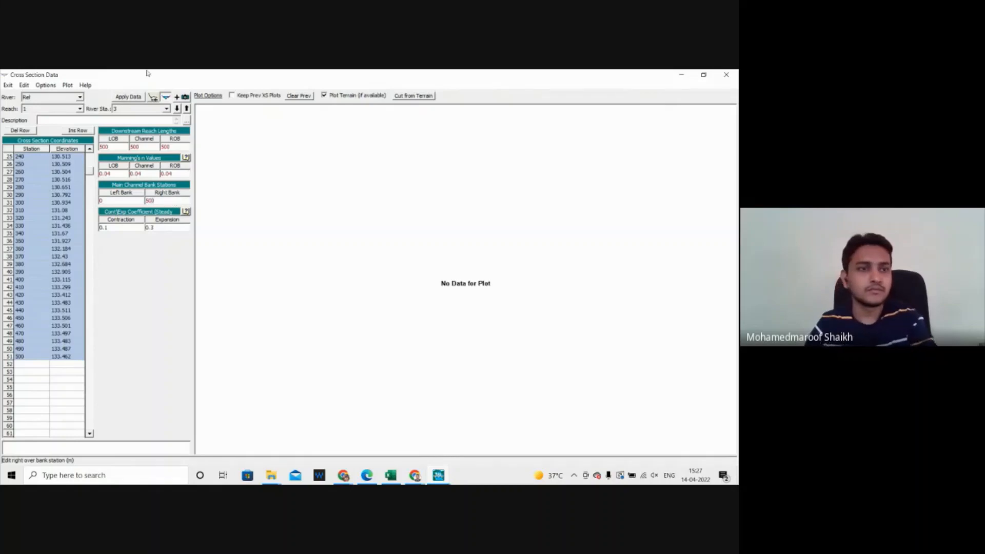
pyautogui.click(135, 99)
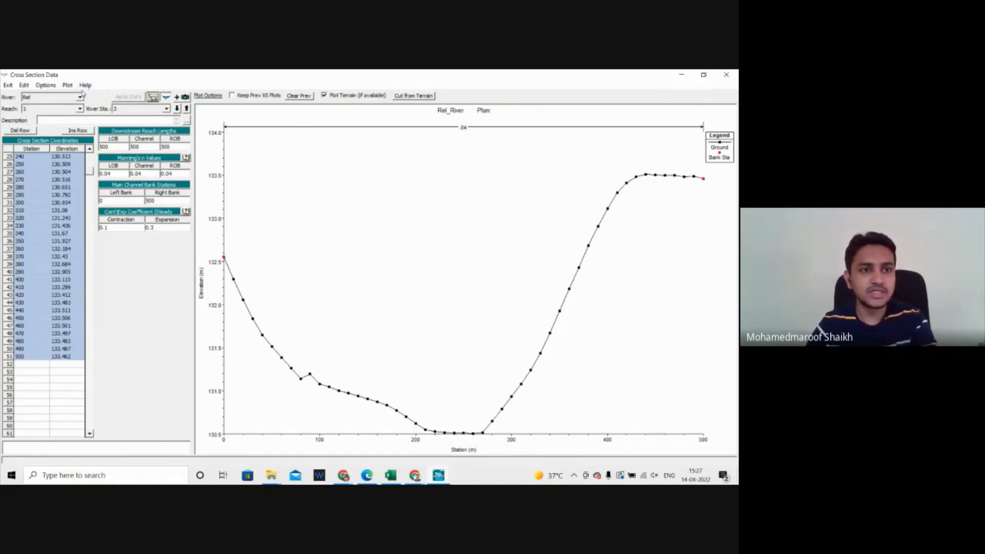
# Step: Add another cross section to reach 1 with river station 4
pyautogui.click(46, 86)
pyautogui.click(53, 97)
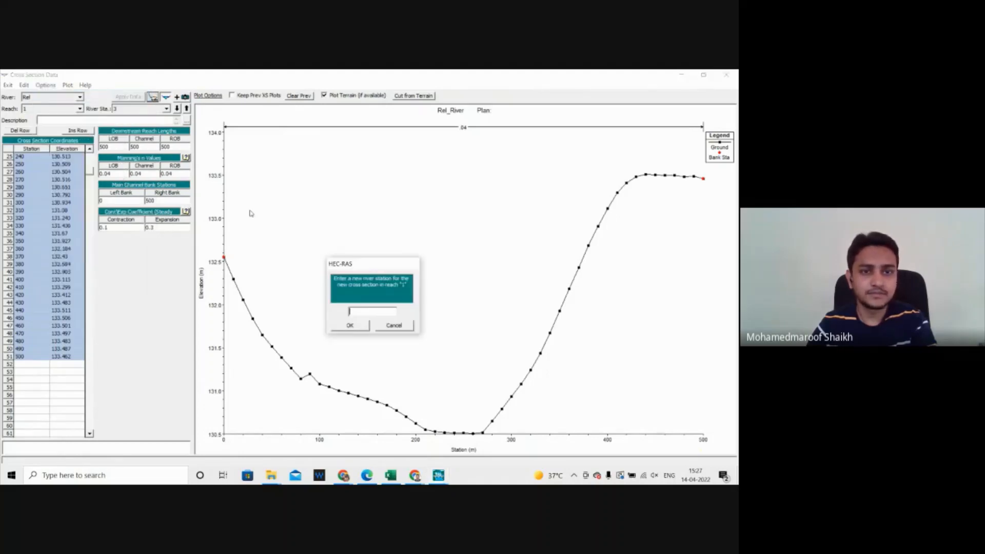
pyautogui.click(350, 325)
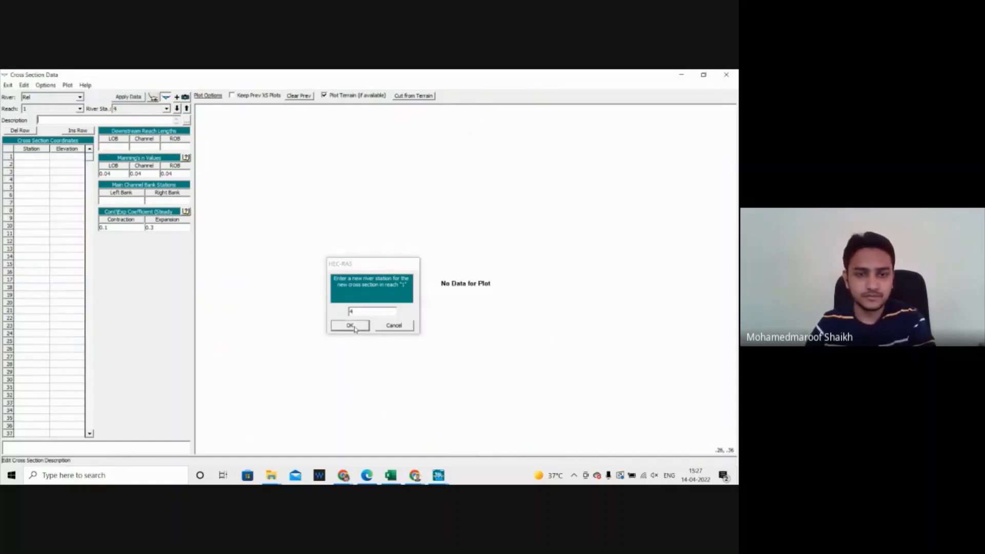
# Step: Switch to the Excel cross-section workbook and copy the fourth station-elevation column pair, G3:H53
pyautogui.click(390, 477)
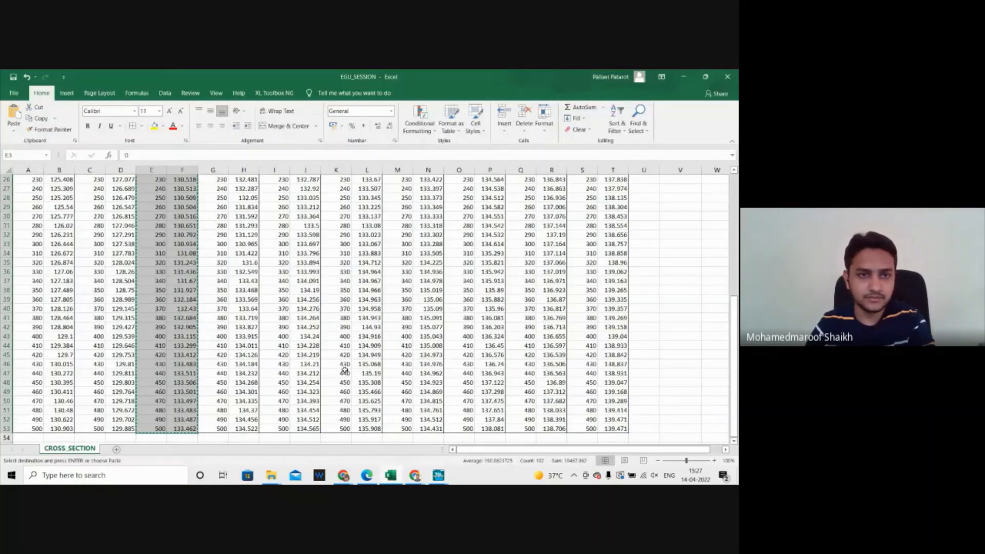
pyautogui.scroll(9, 345, 370)
pyautogui.moveTo(222, 200); pyautogui.dragTo(238, 434)
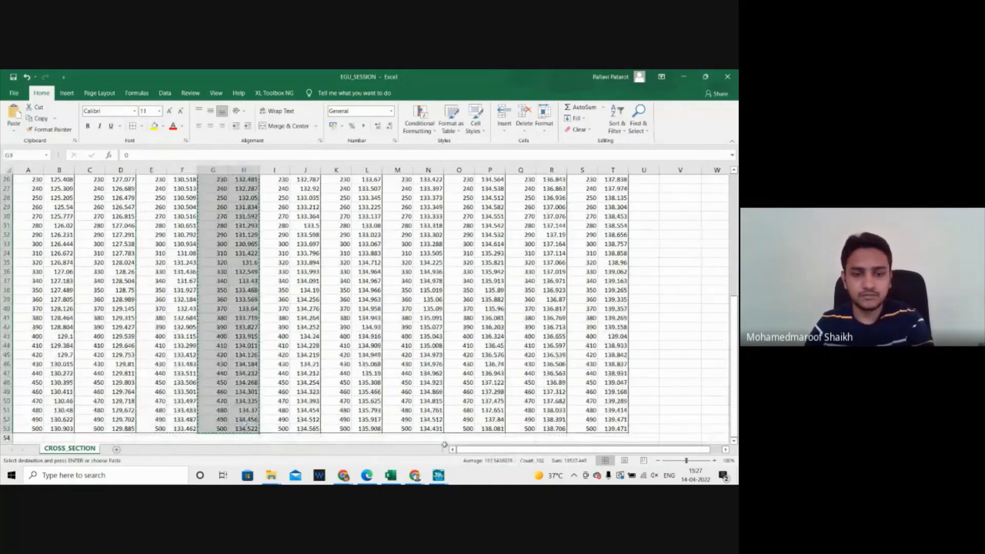
# Step: Switch to the HEC-RAS Cross Section Data window and paste the copied values into coordinate rows 1 to 51 of river station 4
pyautogui.click(440, 476)
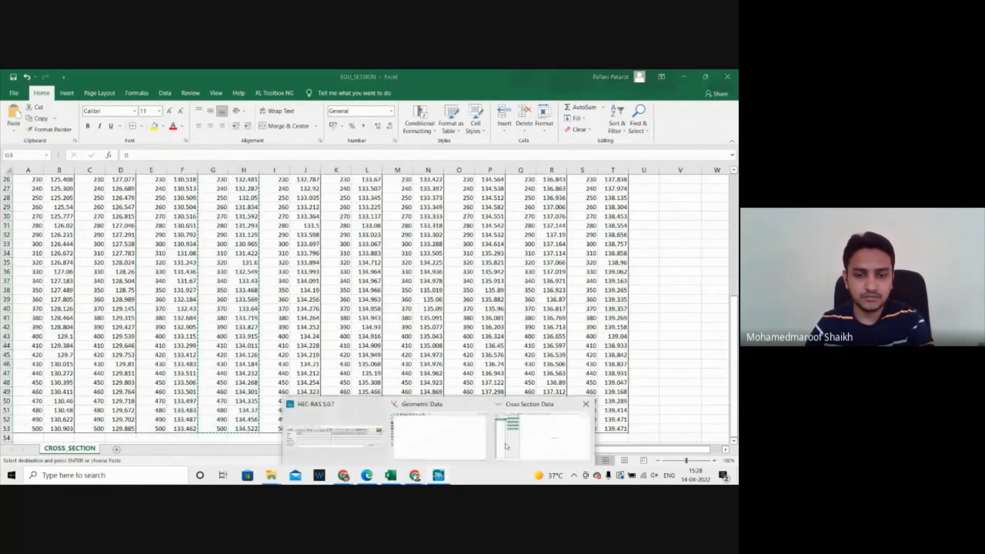
pyautogui.click(530, 440)
pyautogui.moveTo(46, 156); pyautogui.dragTo(71, 381)
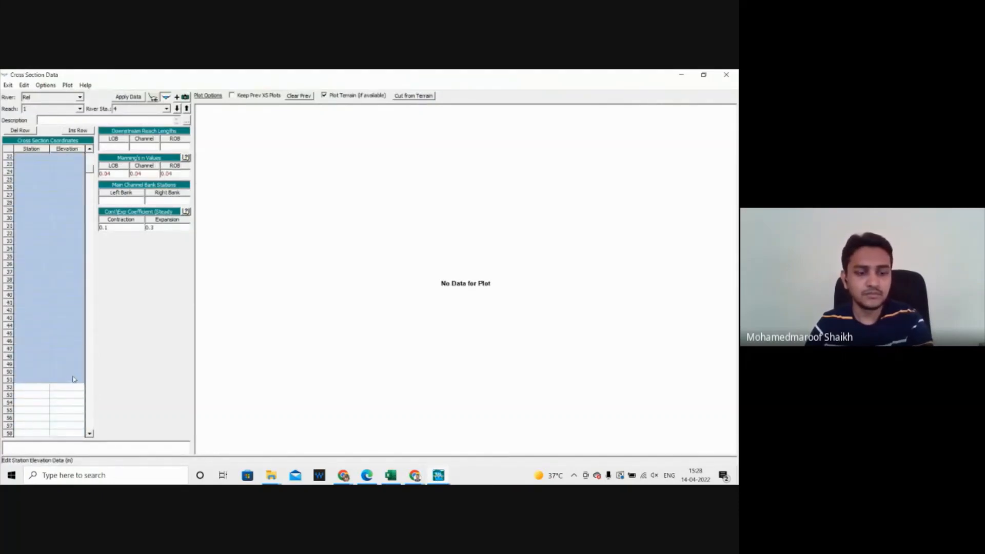
pyautogui.hotkey('ctrl', 'v')
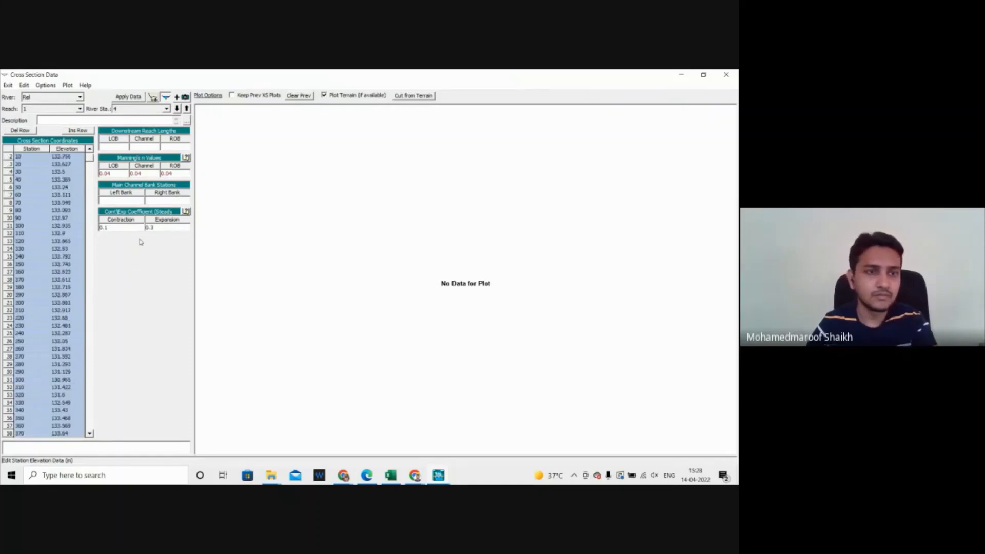
# Step: Set the downstream reach lengths of river station 4 to 500 for the left overbank, channel and right overbank
pyautogui.click(121, 149)
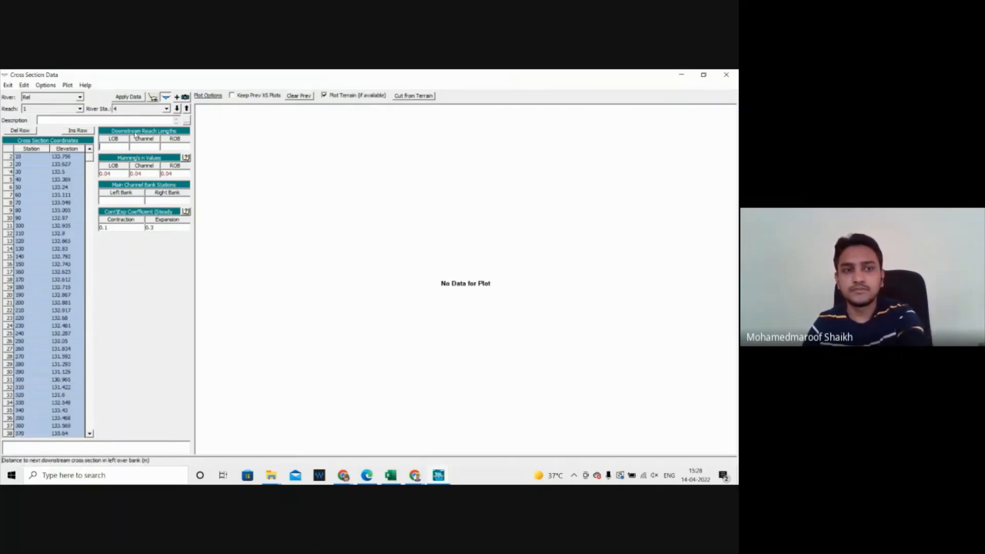
pyautogui.write('500')
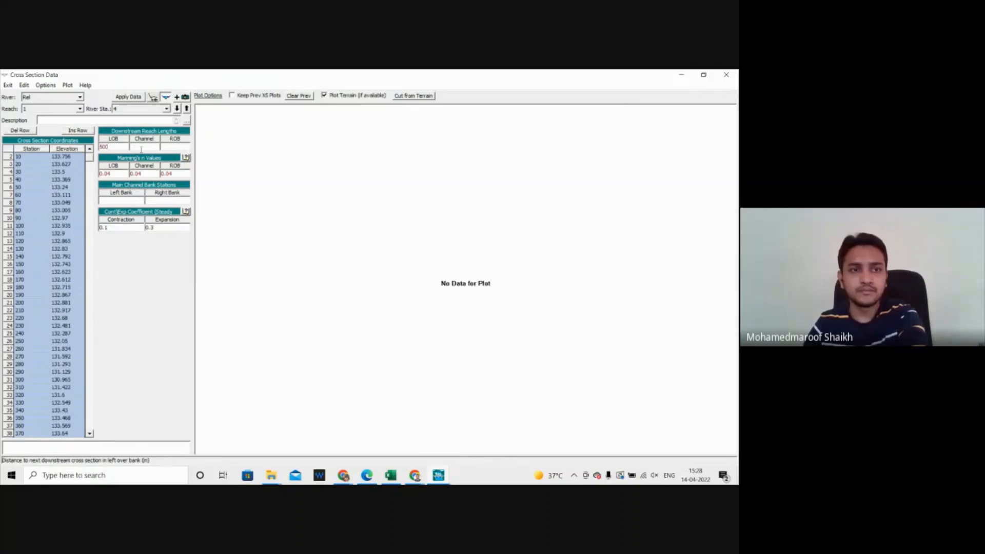
pyautogui.click(141, 149)
pyautogui.write('500')
pyautogui.click(162, 147)
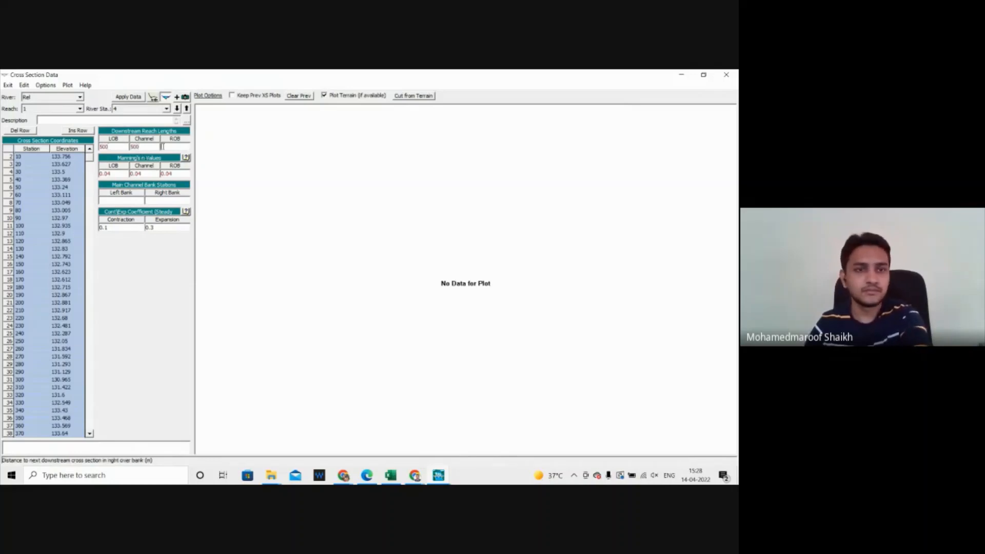
pyautogui.write('500')
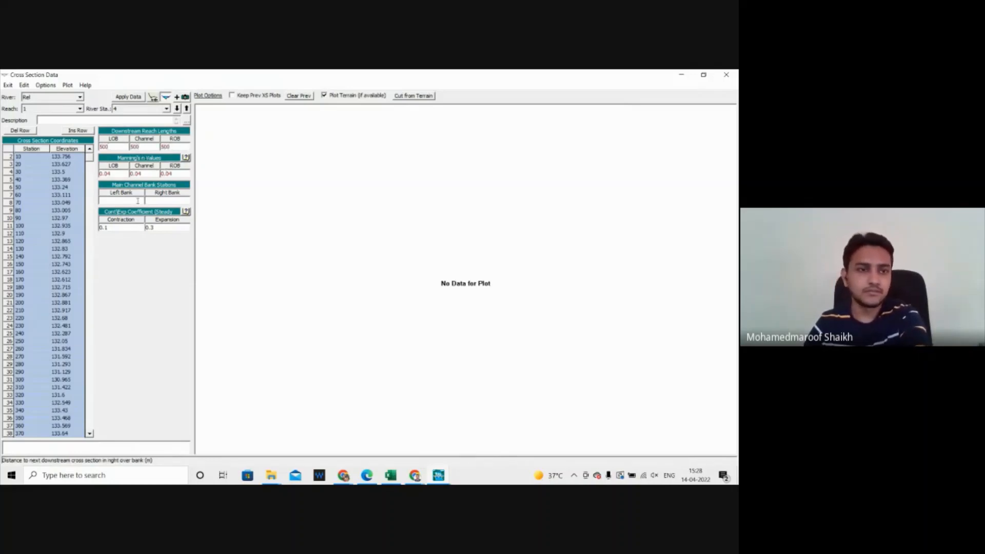
# Step: Set the main channel bank stations of river station 4 to 0 (left) and 500 (right), and apply the data
pyautogui.click(138, 200)
pyautogui.write('0')
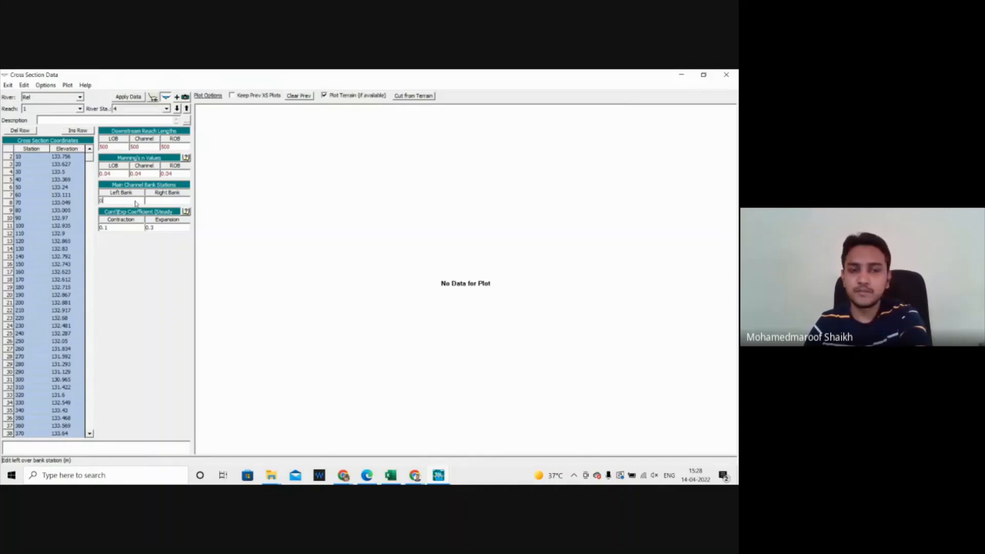
pyautogui.click(170, 200)
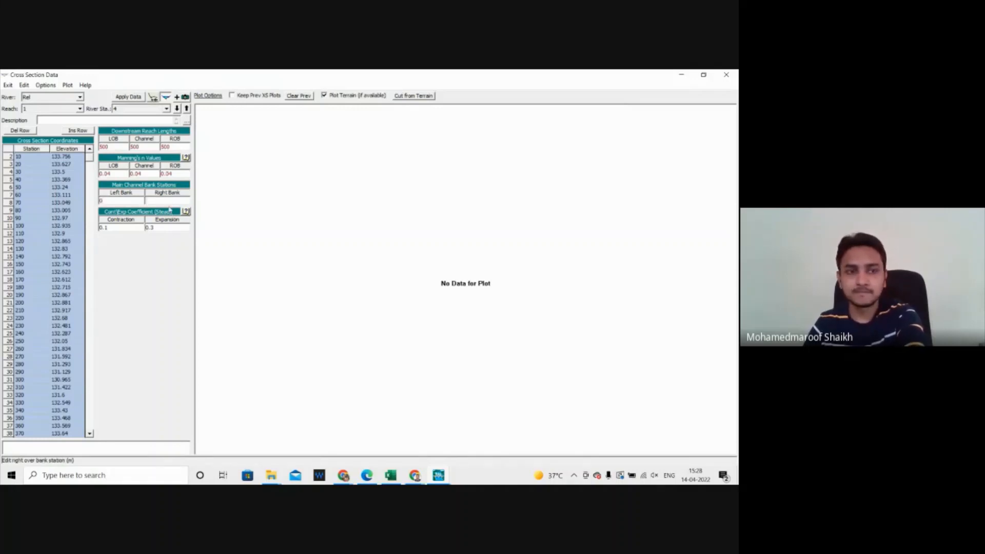
pyautogui.write('500')
pyautogui.click(139, 98)
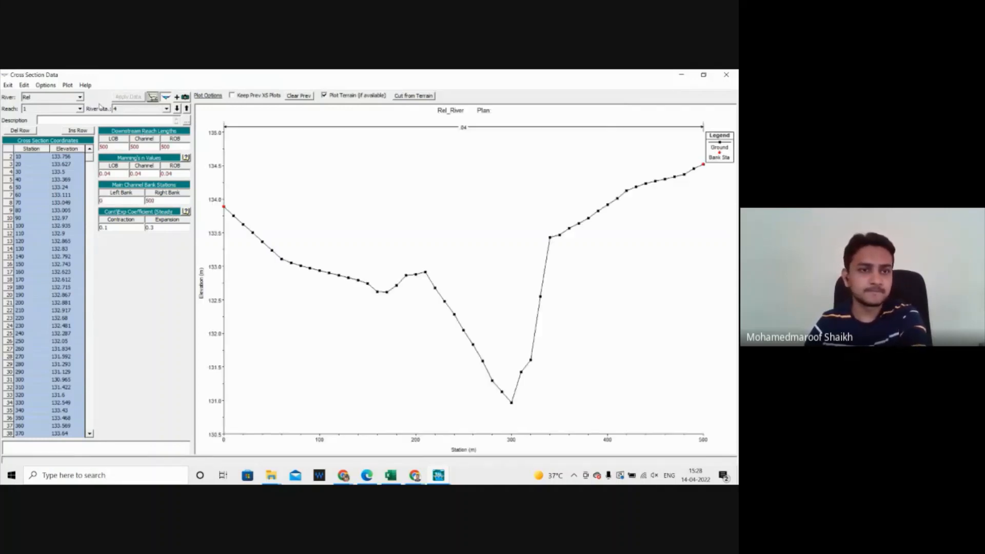
# Step: Add another cross section to reach 1 with river station 5
pyautogui.click(46, 85)
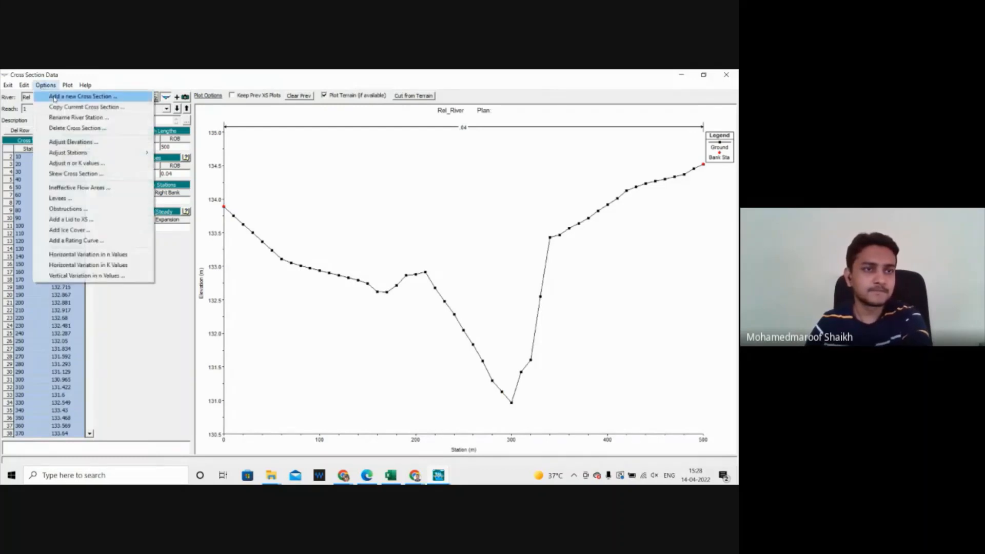
pyautogui.click(67, 95)
pyautogui.write('5')
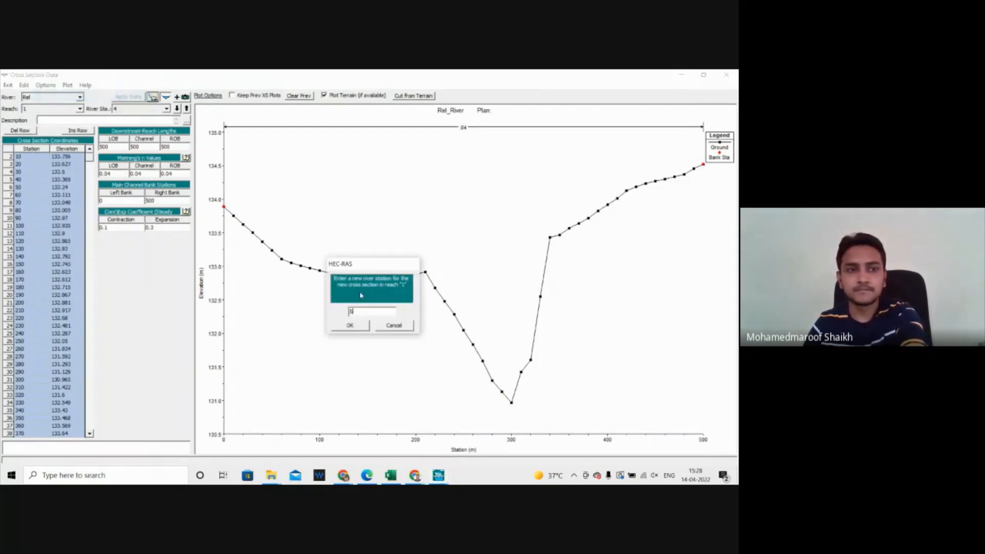
pyautogui.click(350, 327)
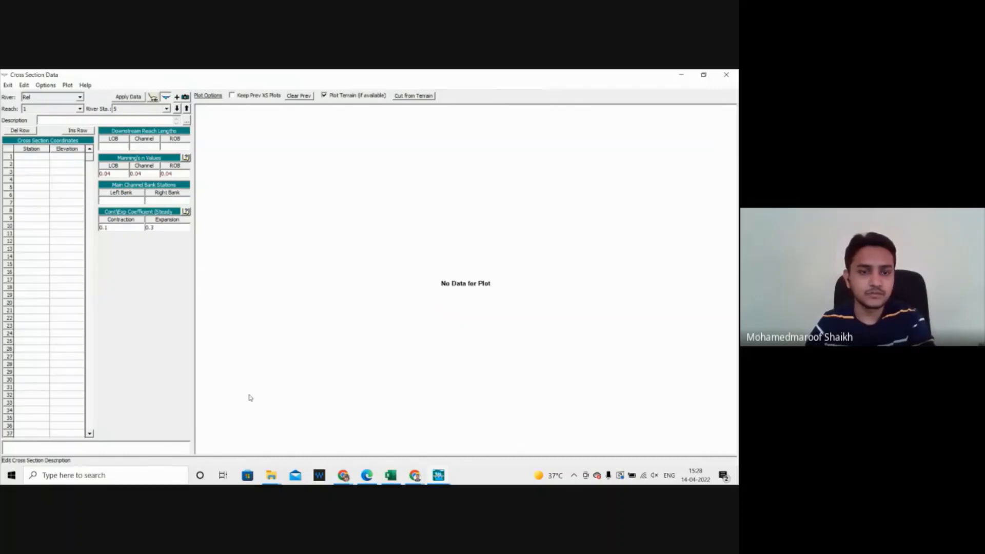
# Step: Switch to the Excel cross-section workbook and copy the fifth station-elevation column pair, I3:J53
pyautogui.click(389, 476)
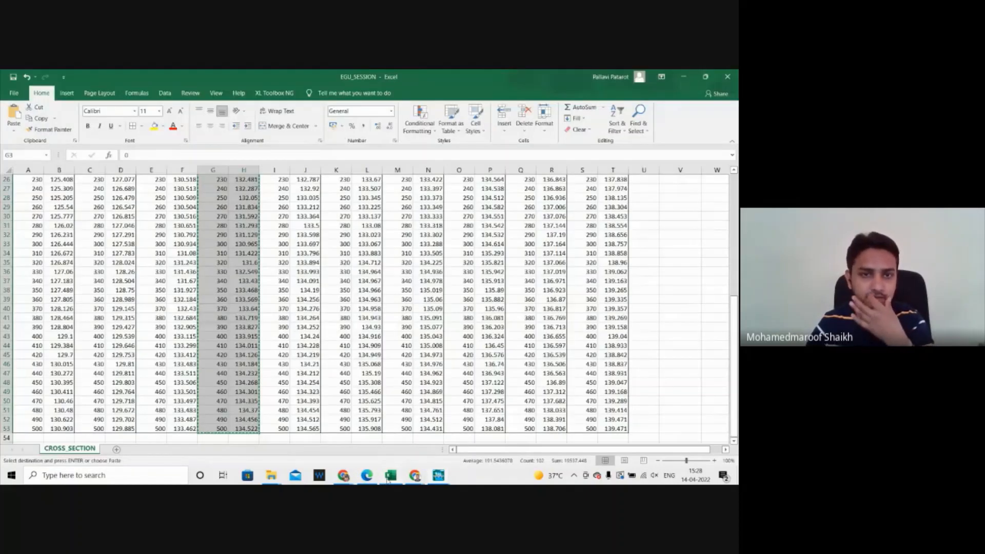
pyautogui.scroll(8, 308, 257)
pyautogui.moveTo(277, 206); pyautogui.dragTo(306, 253)
pyautogui.moveTo(285, 198); pyautogui.dragTo(304, 428)
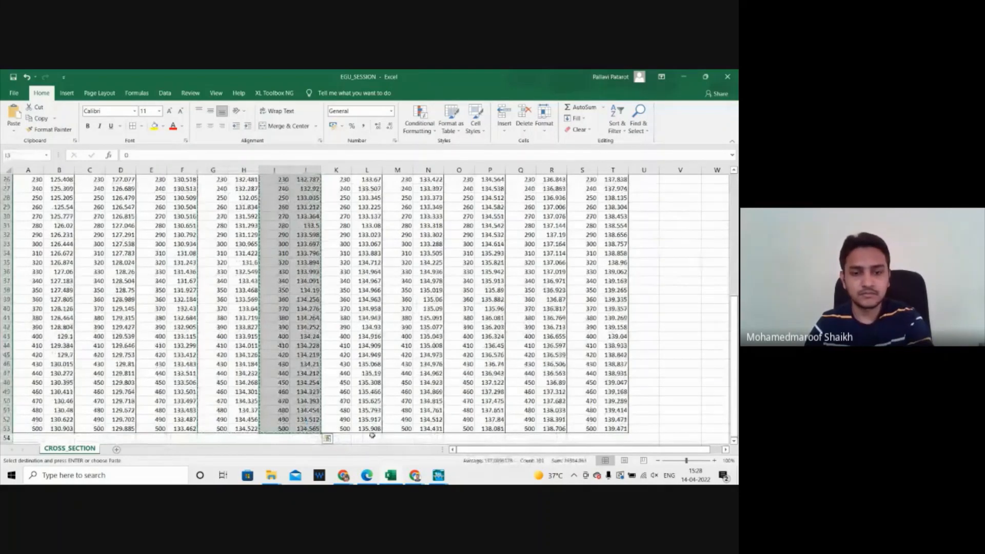
# Step: Switch to the HEC-RAS Cross Section Data window and paste the copied values into coordinate rows 1 to 51 of river station 5
pyautogui.moveTo(438, 475)
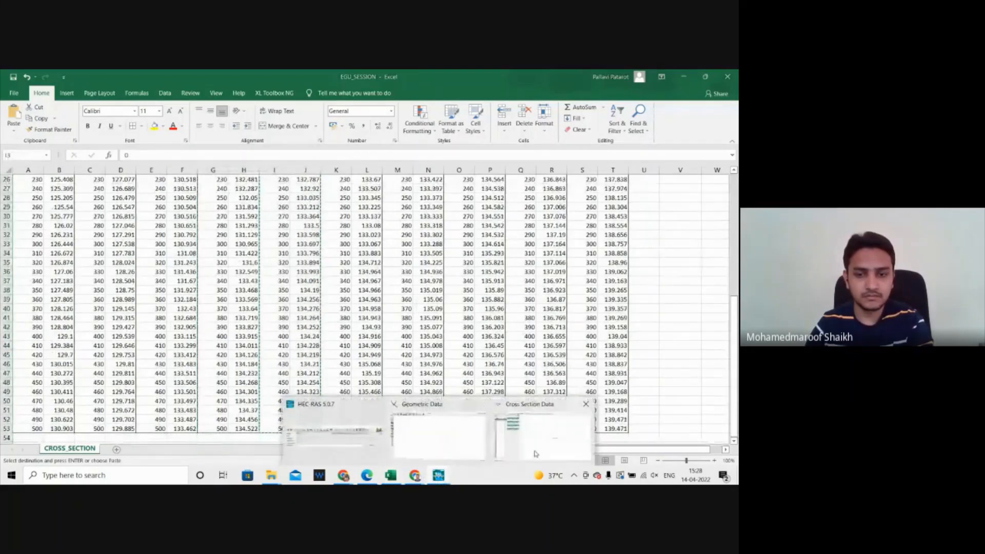
pyautogui.click(544, 426)
pyautogui.moveTo(43, 157); pyautogui.dragTo(73, 364)
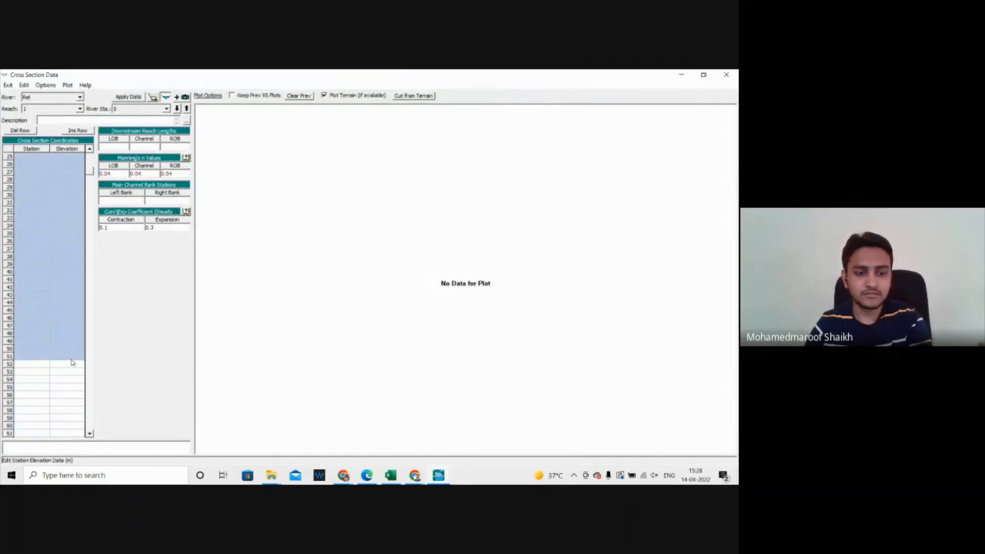
pyautogui.hotkey('ctrl', 'v')
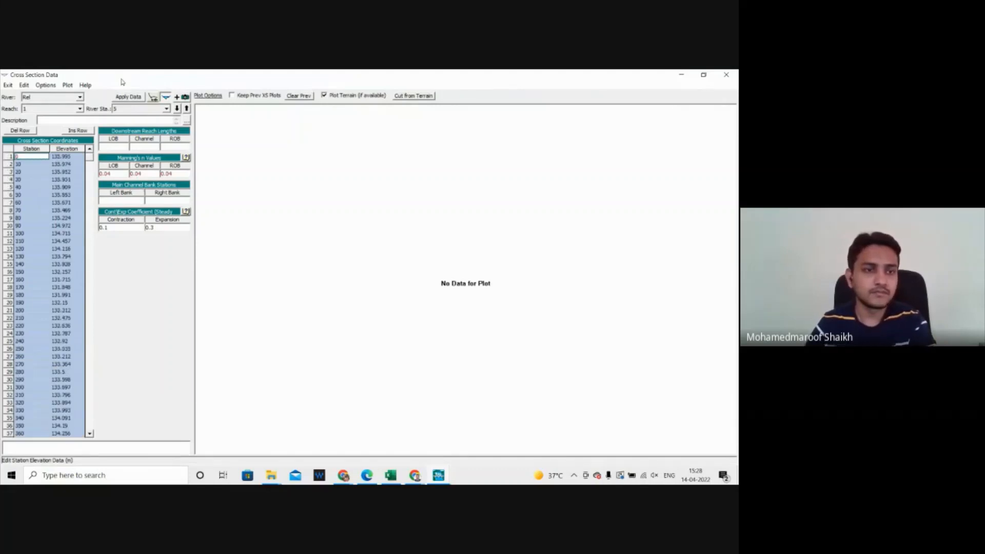
# Step: Set the downstream reach lengths of river station 5 to 500 for LOB, Channel and ROB
pyautogui.click(115, 147)
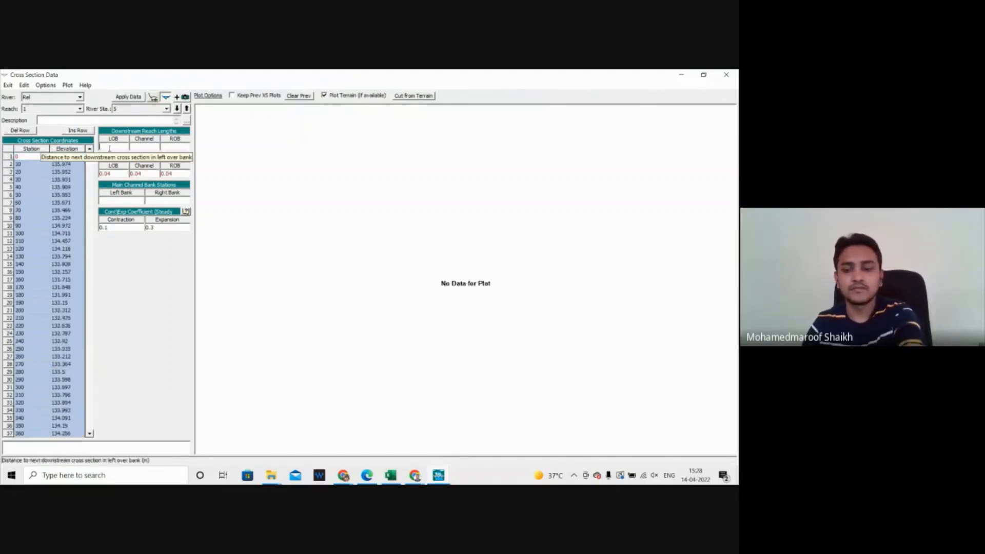
pyautogui.write('500')
pyautogui.click(133, 147)
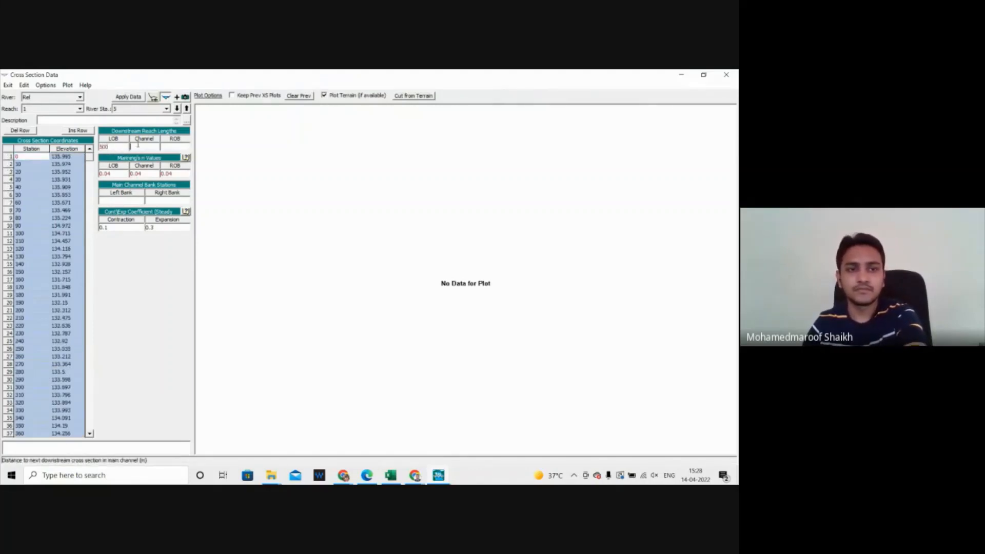
pyautogui.write('500')
pyautogui.click(165, 148)
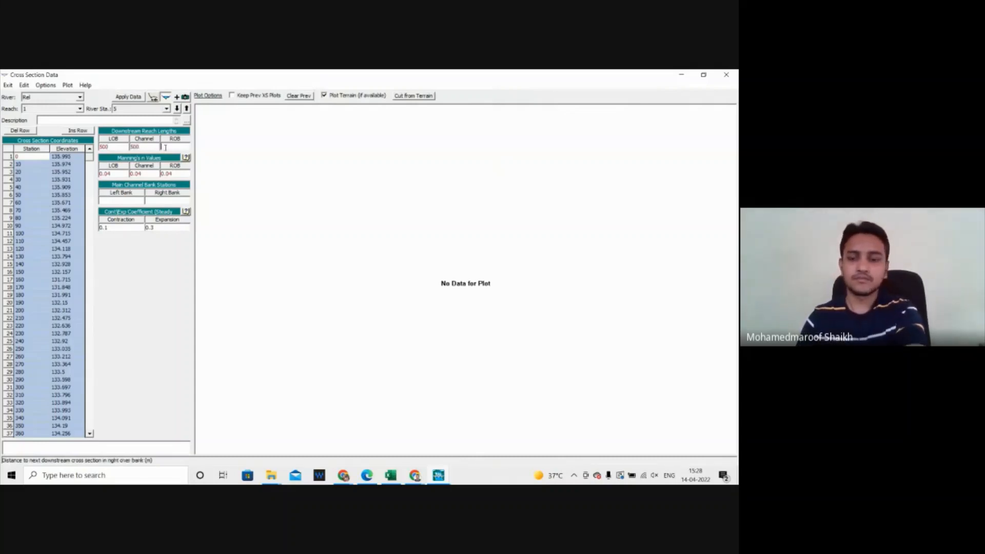
pyautogui.write('500')
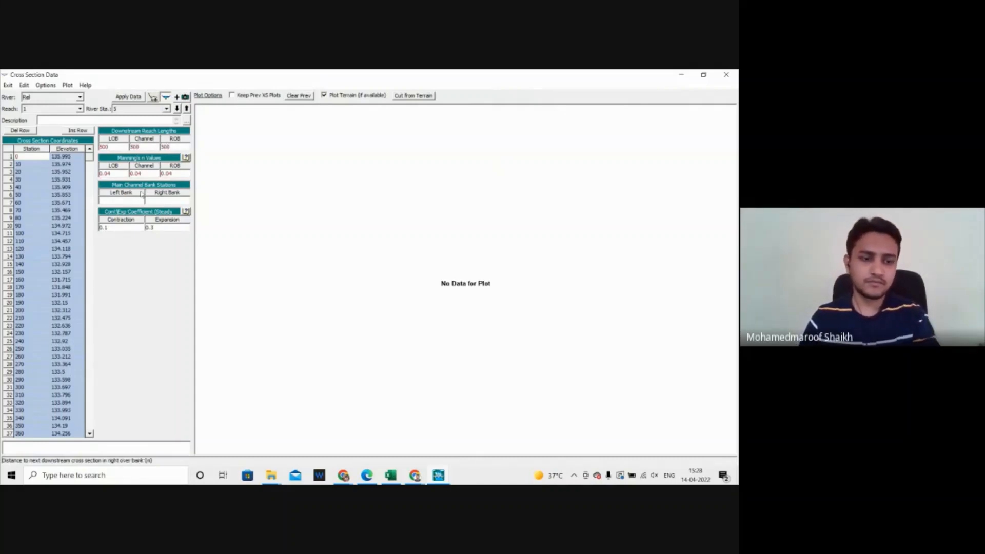
# Step: Set the main channel bank stations of river station 5 to 0 (left) and 500 (right), and apply the data
pyautogui.press('Tab')
pyautogui.press('Tab')
pyautogui.press('Tab')
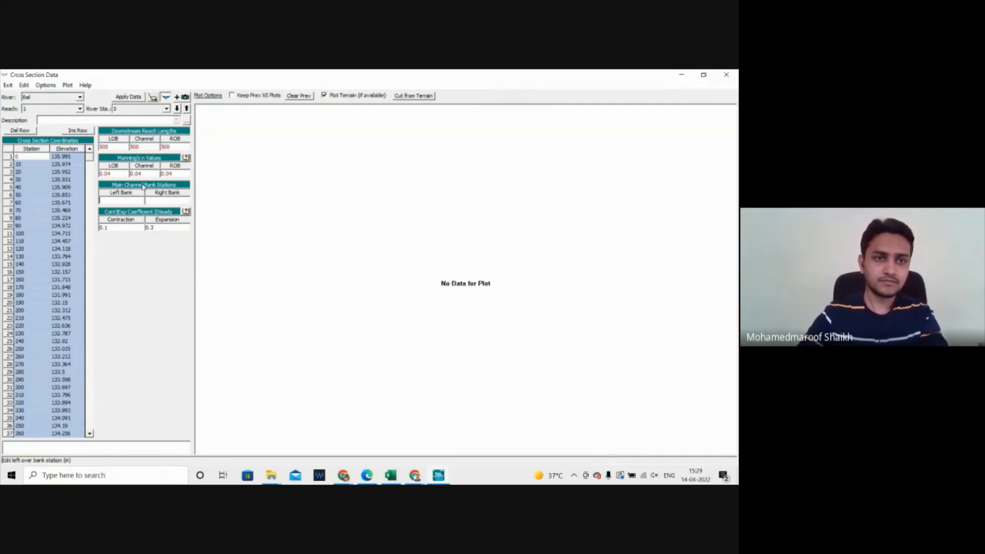
pyautogui.write('0')
pyautogui.press('Tab')
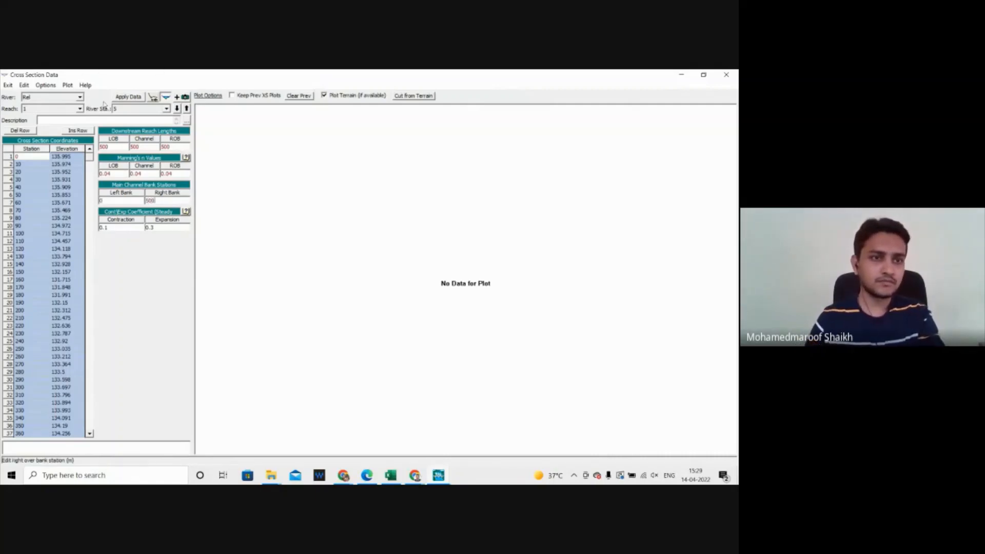
pyautogui.click(123, 97)
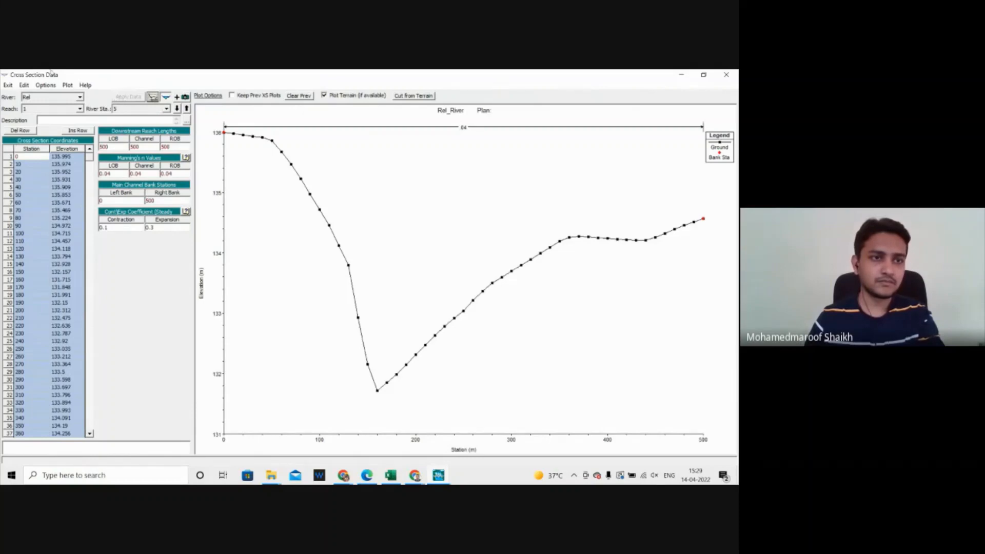
# Step: Add a new cross section to reach 1 with river station 6
pyautogui.click(45, 85)
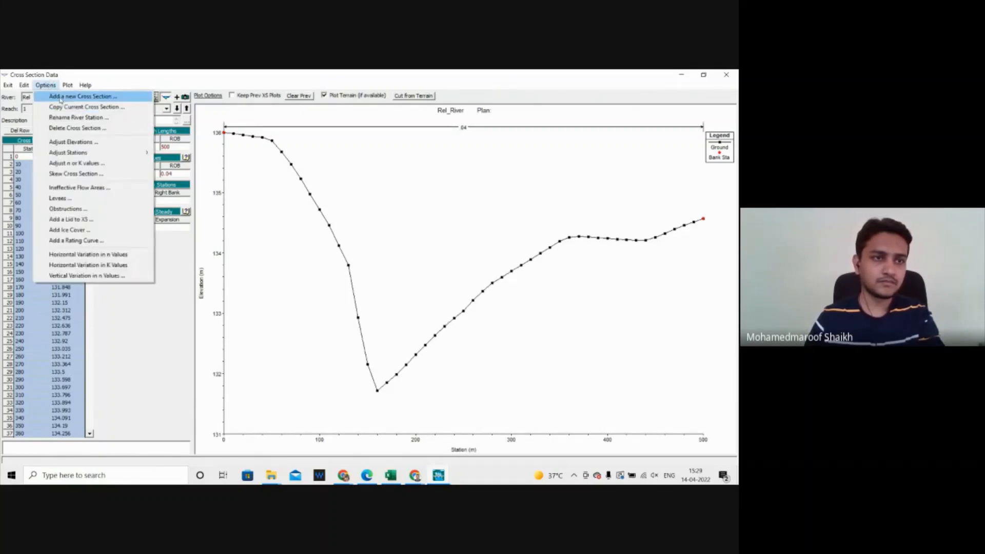
pyautogui.click(60, 99)
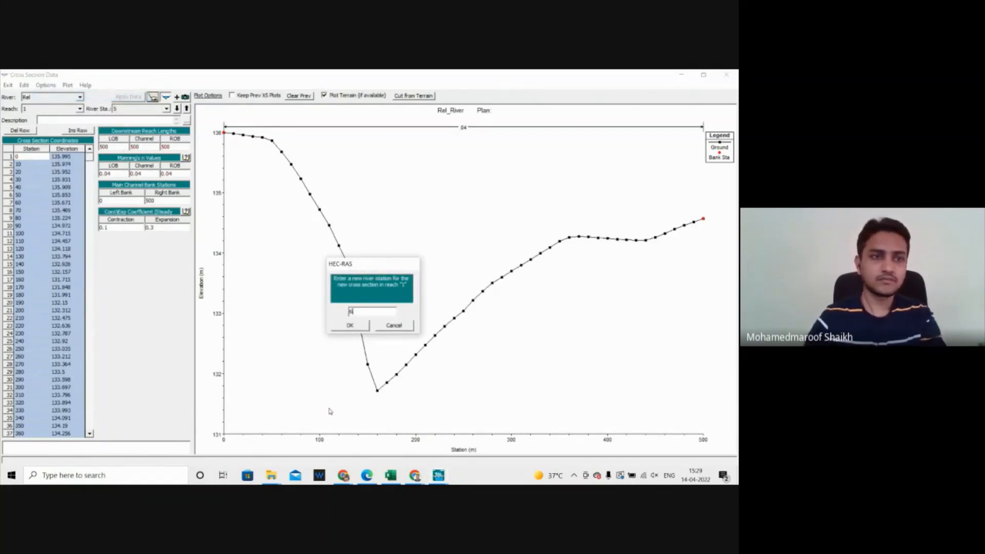
pyautogui.write('6')
pyautogui.click(361, 326)
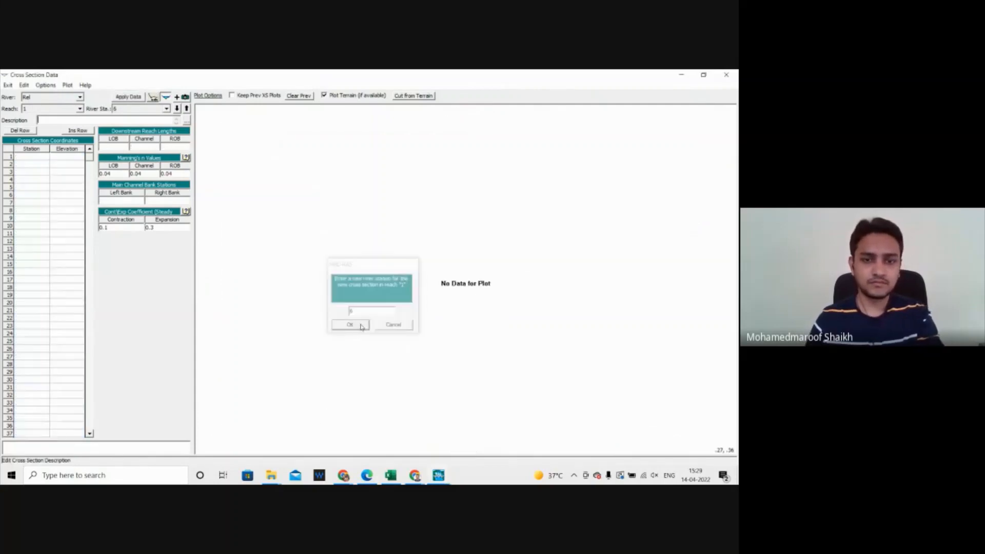
# Step: Switch to the Excel cross-section workbook and copy the CS6 station-elevation values, K3:L53
pyautogui.hotkey('alt', 'Tab')
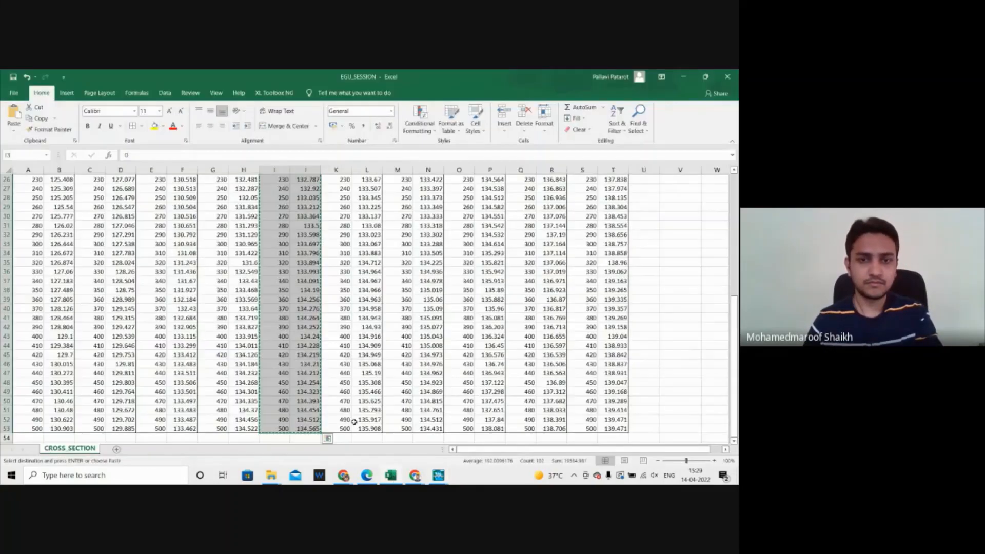
pyautogui.scroll(8, 340, 195)
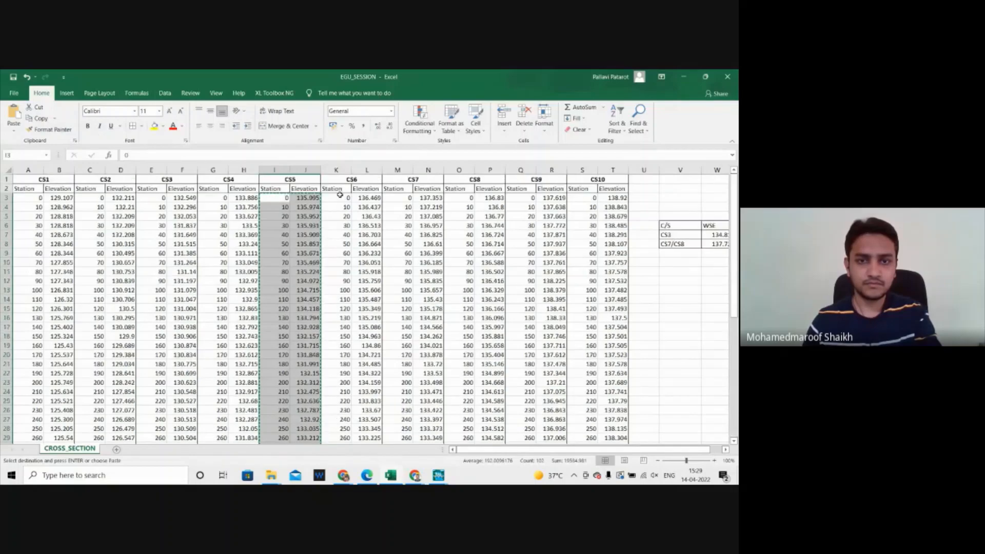
pyautogui.moveTo(340, 195); pyautogui.dragTo(367, 429)
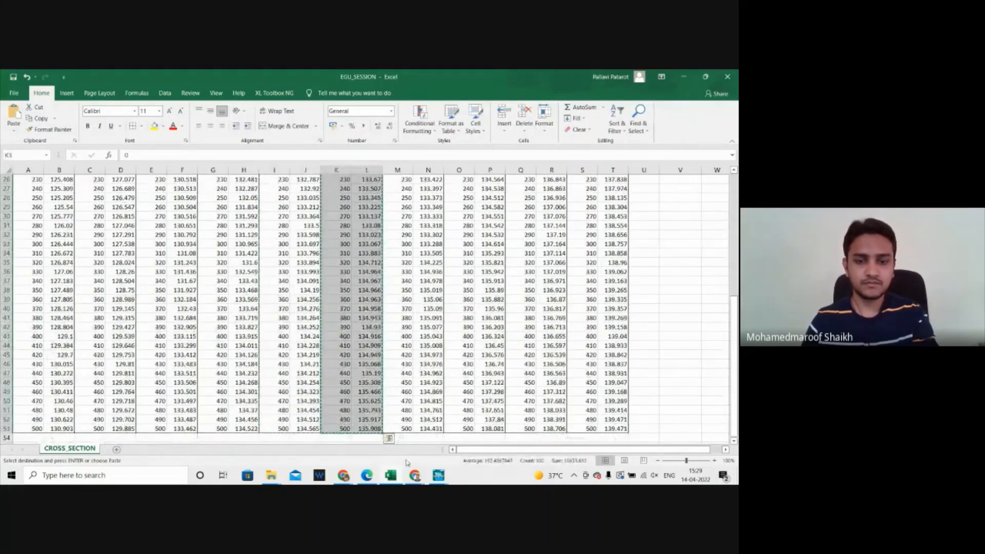
# Step: Switch to the HEC-RAS Cross Section Data window and paste the CS6 values into coordinate rows 1 to 51 of river station 6
pyautogui.moveTo(439, 476)
pyautogui.click(526, 429)
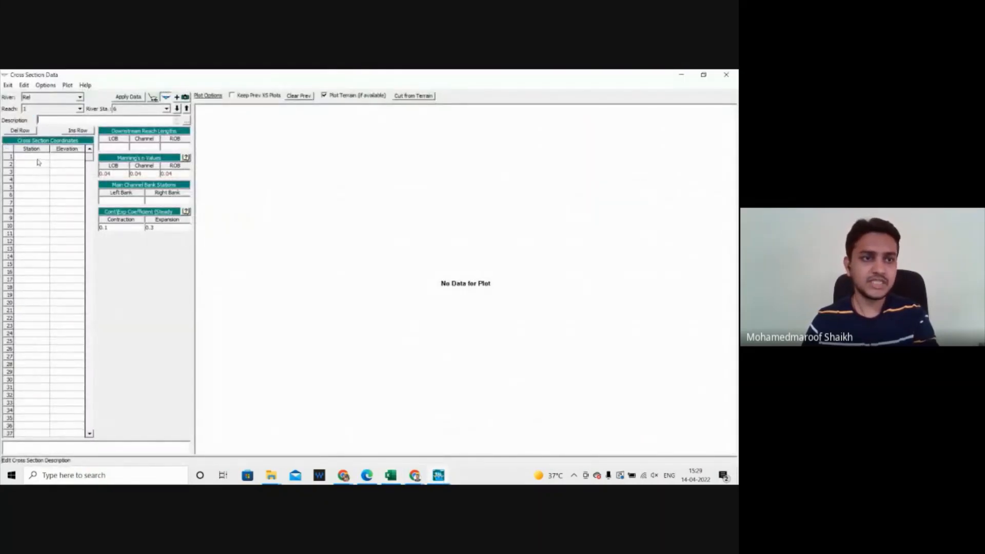
pyautogui.moveTo(38, 161); pyautogui.dragTo(63, 359)
pyautogui.hotkey('ctrl', 'v')
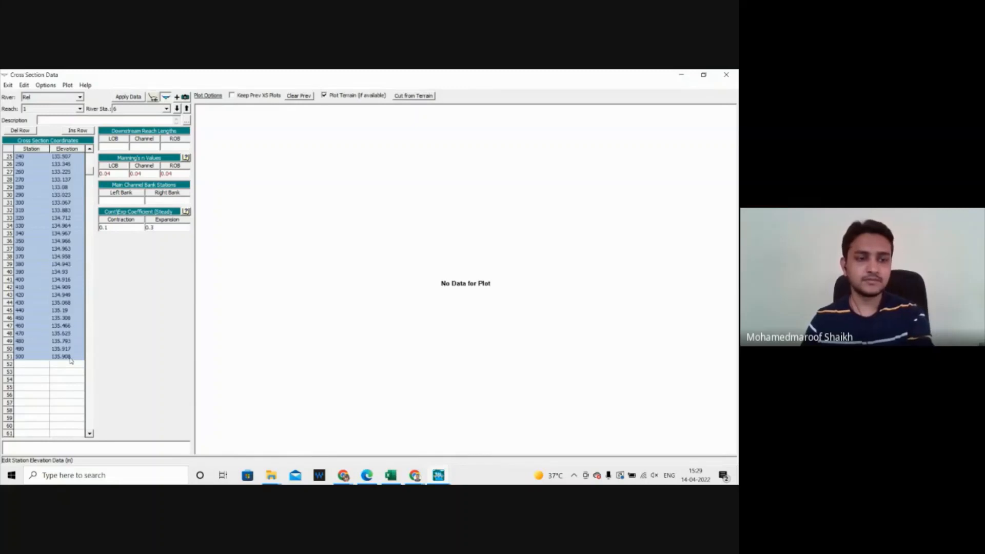
# Step: Set the LOB, Channel and ROB downstream reach lengths of river station 6 to 500
pyautogui.click(124, 145)
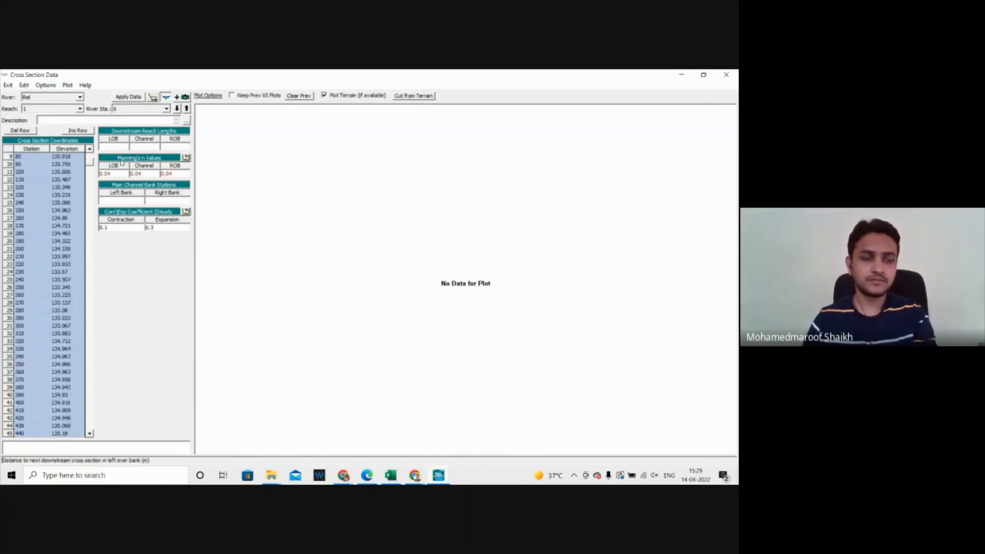
pyautogui.write('500')
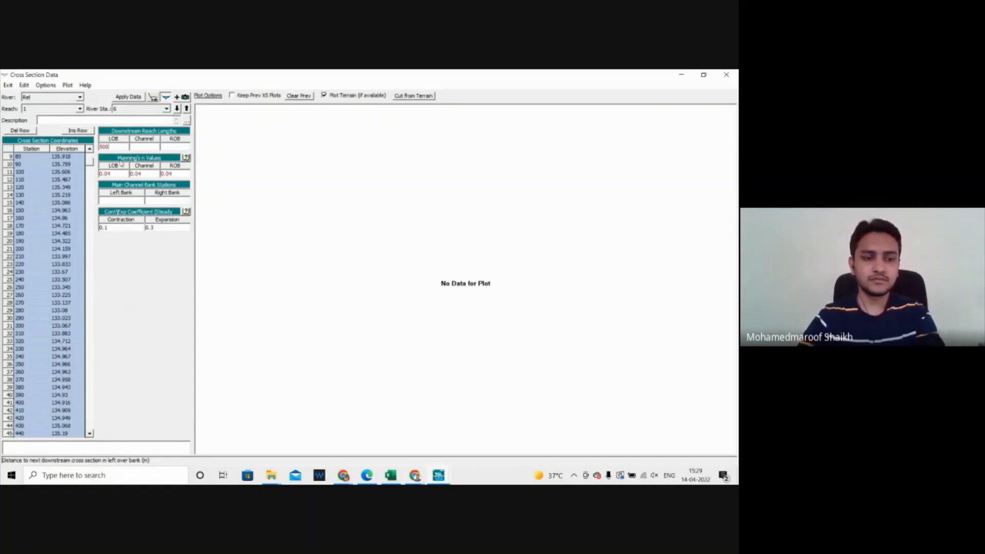
pyautogui.press('Tab')
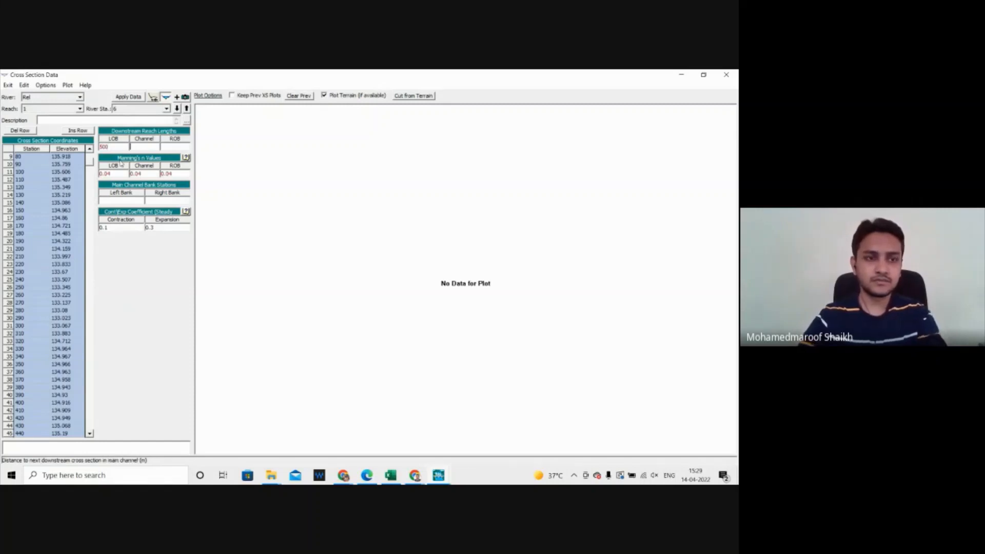
pyautogui.write('500')
pyautogui.press('Tab')
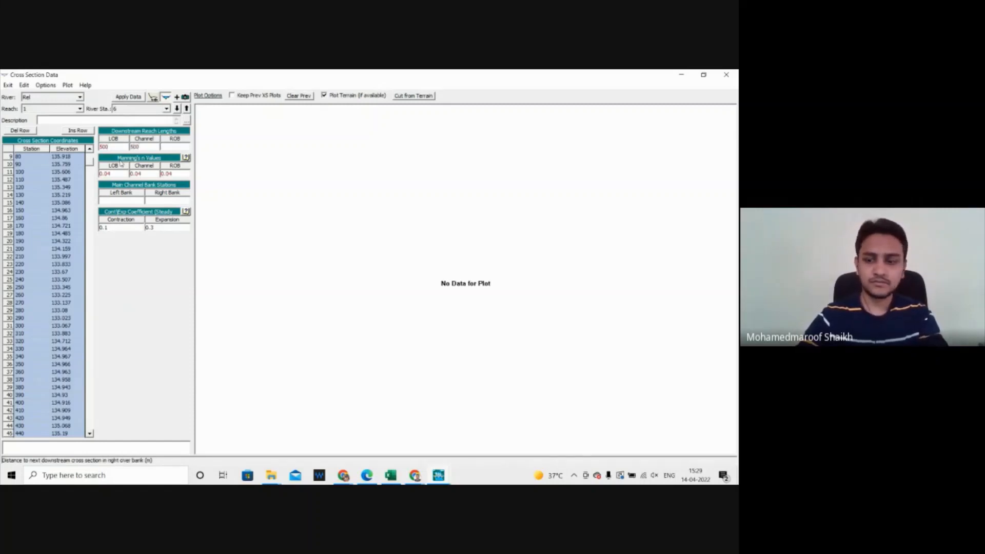
pyautogui.press('Tab')
# Step: Give river station 6 main channel bank stations of 0 (left) and 500 (right), and apply the data
pyautogui.press('Tab')
pyautogui.press('Tab')
pyautogui.press('Tab')
pyautogui.press('Tab')
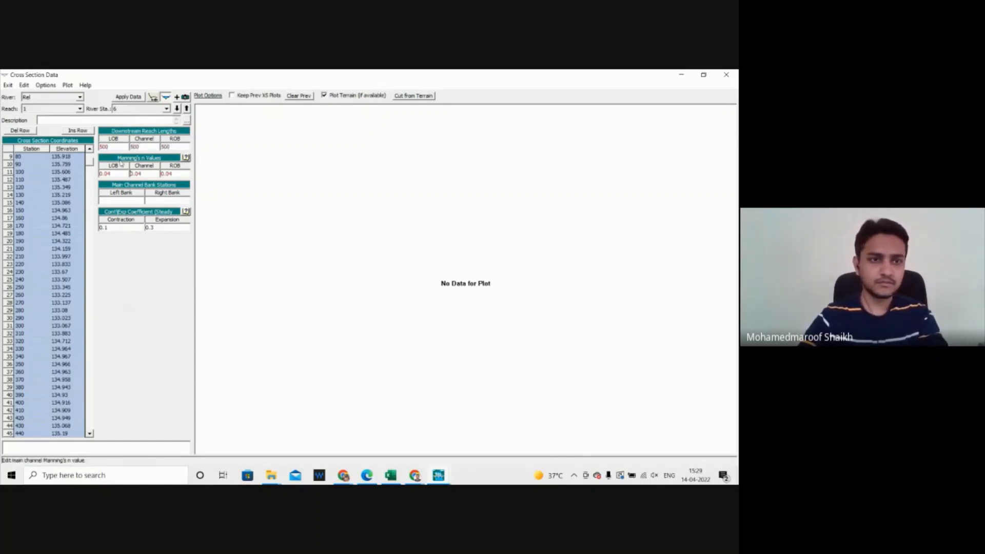
pyautogui.press('Tab')
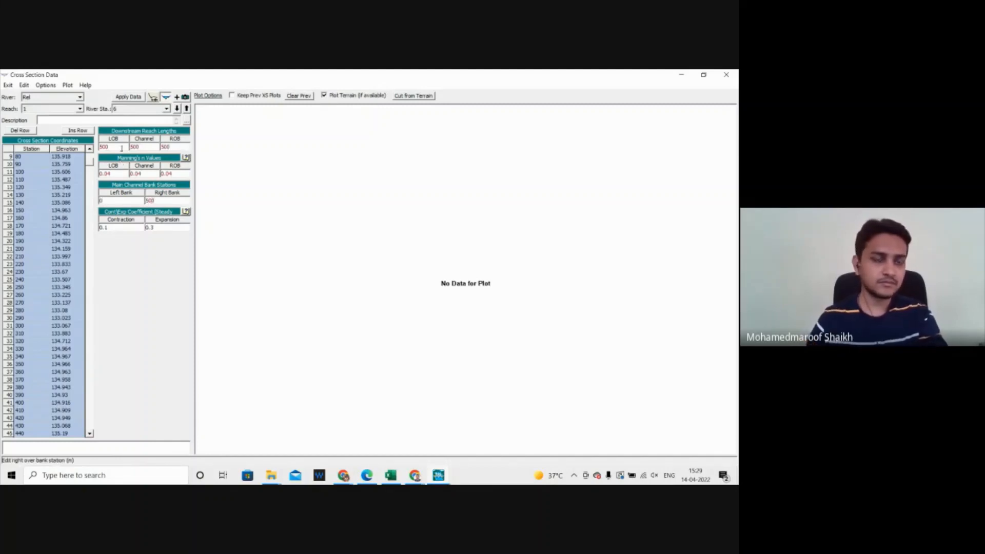
pyautogui.click(131, 98)
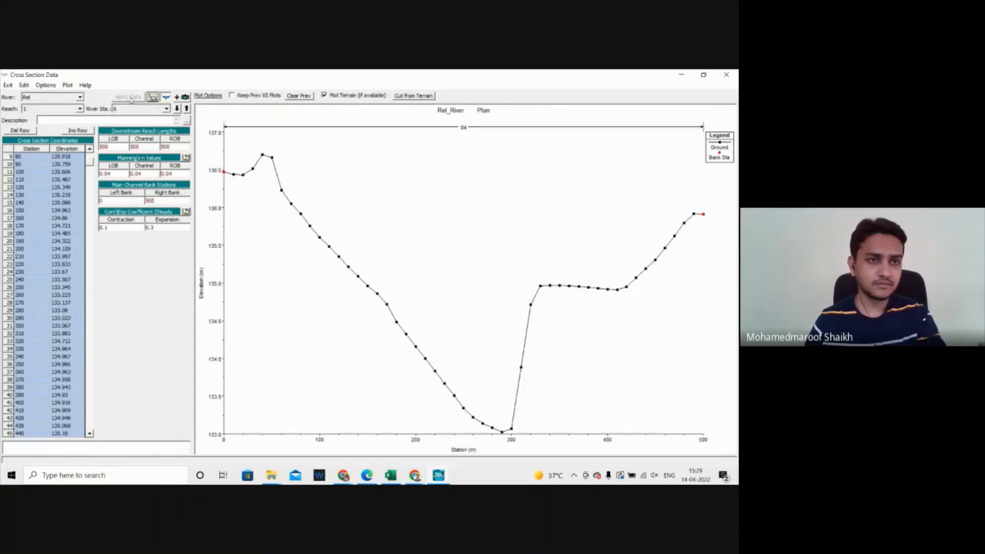
# Step: Add a new cross section to reach 1 with river station 7
pyautogui.click(46, 86)
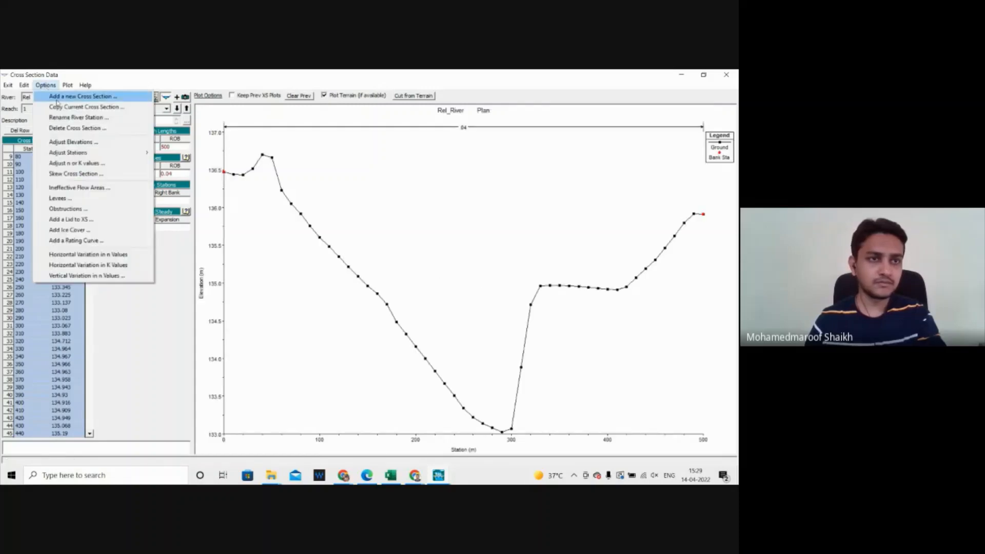
pyautogui.click(58, 97)
pyautogui.write('7')
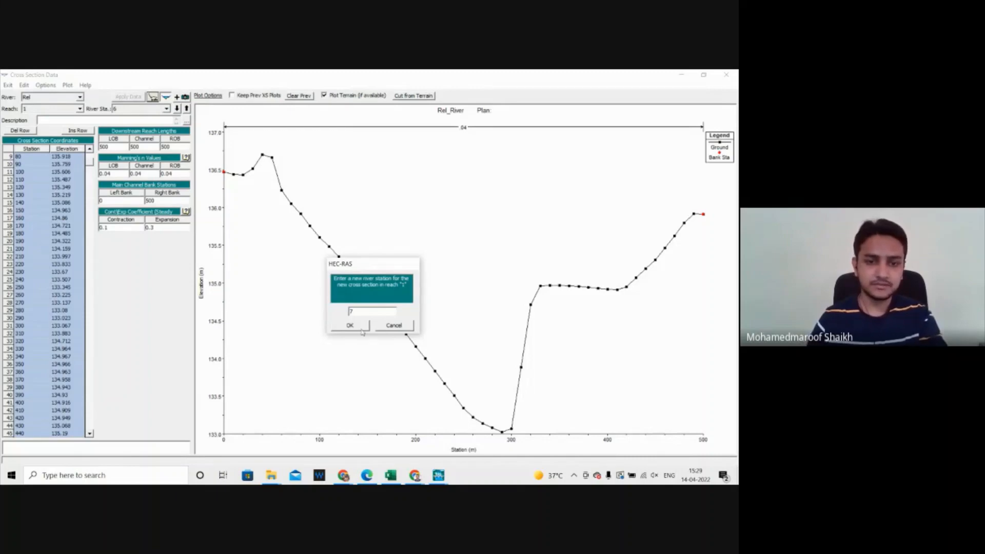
pyautogui.click(361, 331)
# Step: Switch to the Excel cross-section workbook and copy the CS7 station-elevation values, M3:N53
pyautogui.click(390, 475)
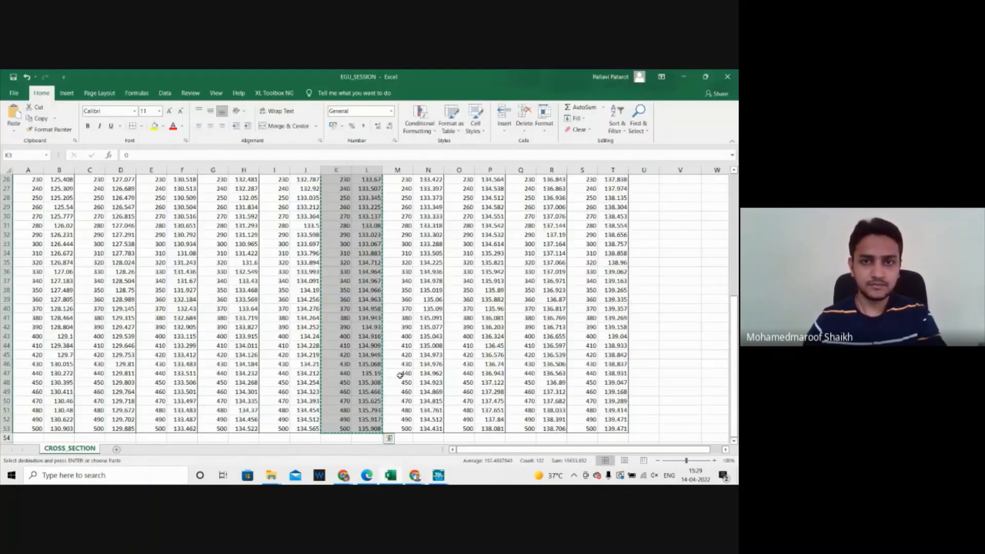
pyautogui.scroll(8, 400, 375)
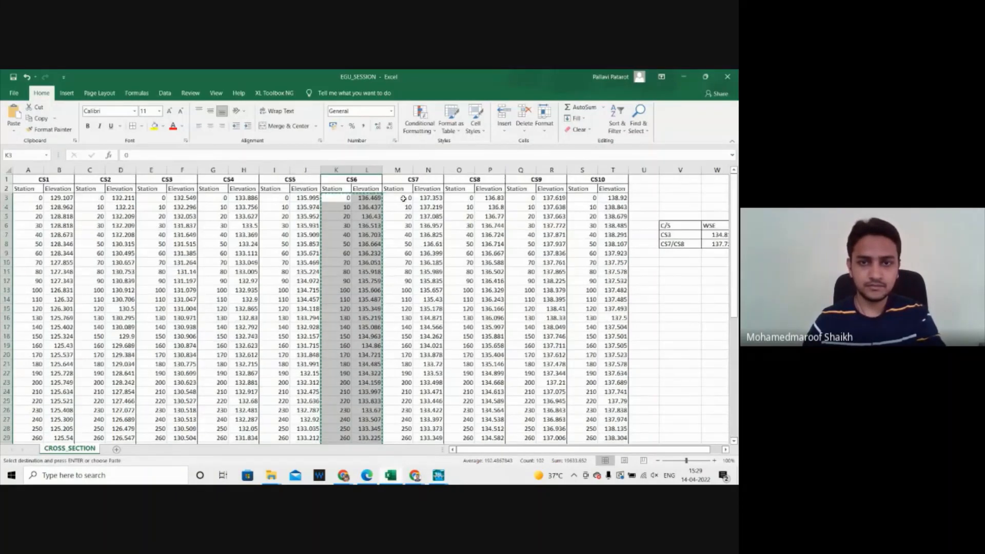
pyautogui.moveTo(405, 198); pyautogui.dragTo(418, 424)
pyautogui.hotkey('ctrl', 'c')
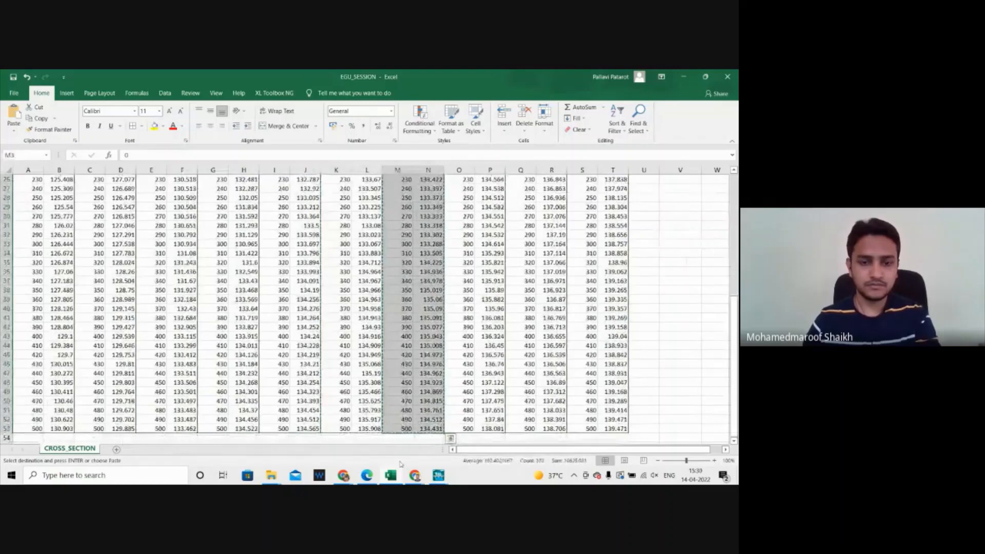
# Step: Switch to the HEC-RAS Cross Section Data window and paste the CS7 values into coordinate rows 1 to 51 of river station 7
pyautogui.click(438, 475)
pyautogui.click(546, 441)
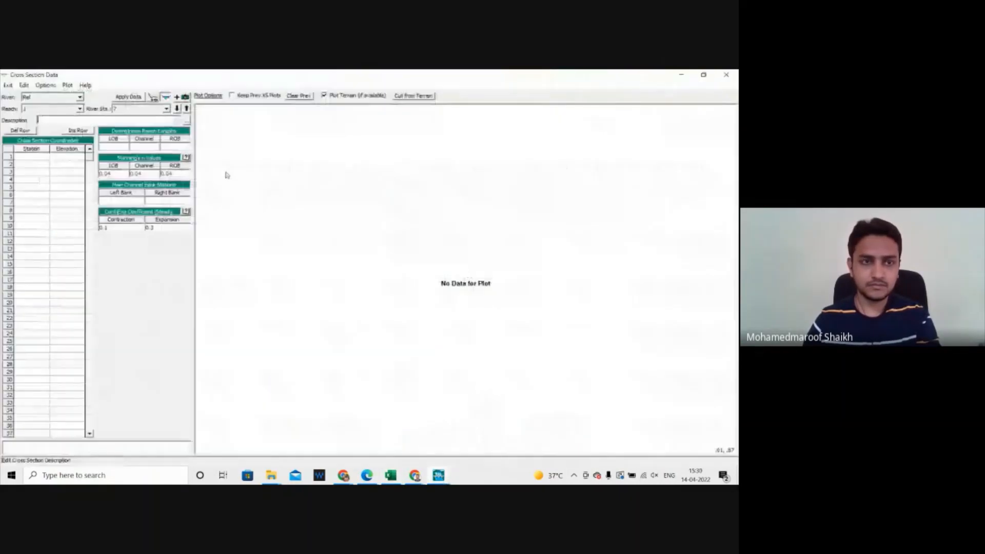
pyautogui.moveTo(31, 160); pyautogui.dragTo(57, 402)
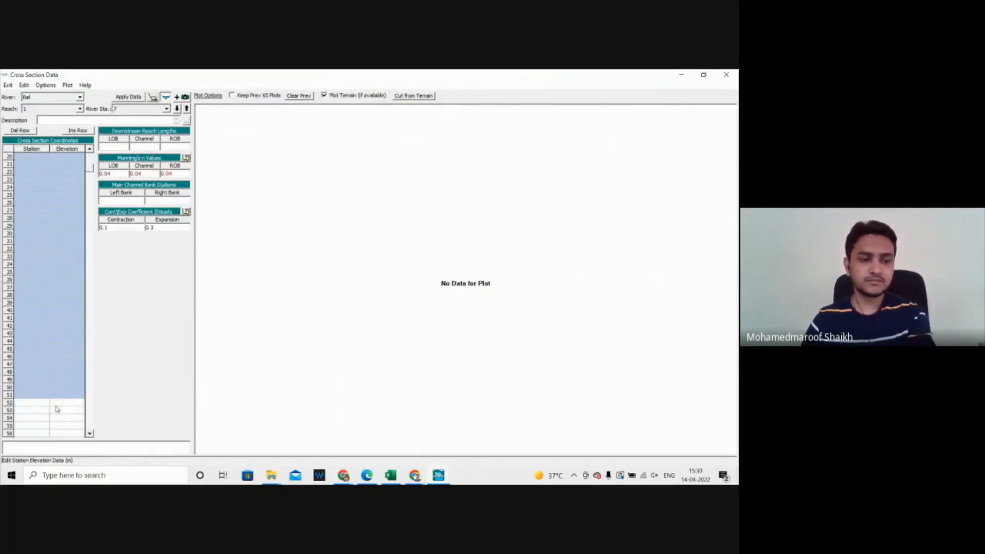
pyautogui.hotkey('ctrl', 'v')
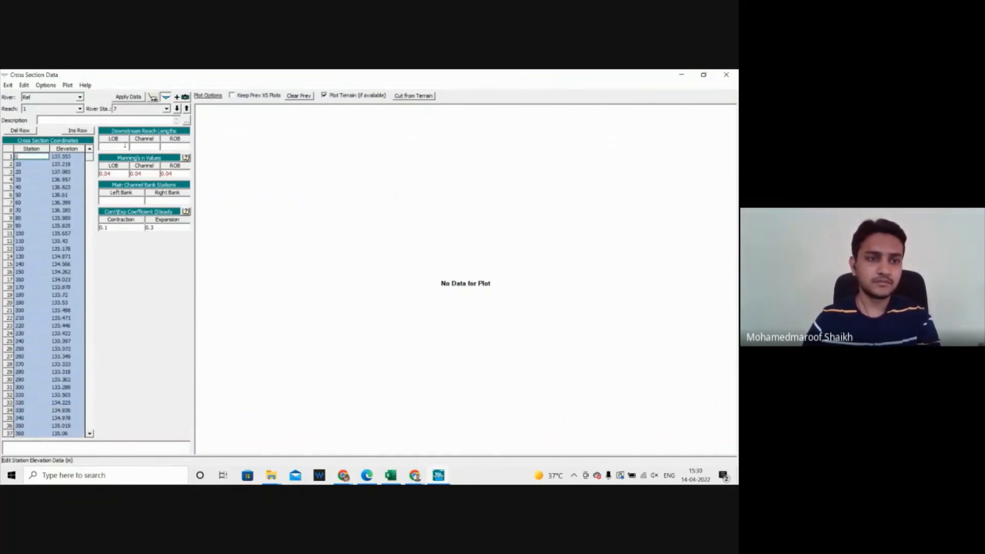
# Step: Set all three downstream reach lengths of river station 7 (LOB, Channel, ROB) to 500
pyautogui.click(119, 147)
pyautogui.write('500')
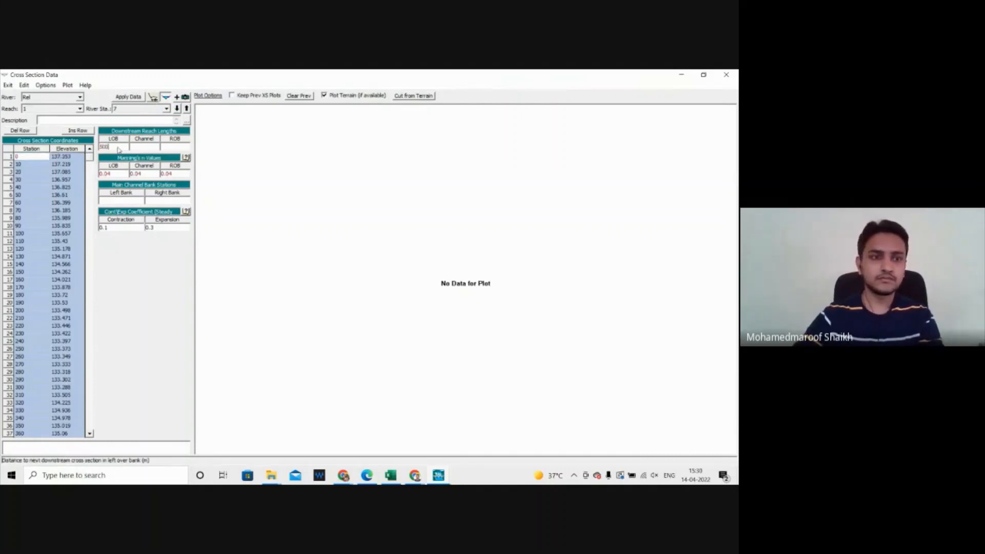
pyautogui.press('Tab')
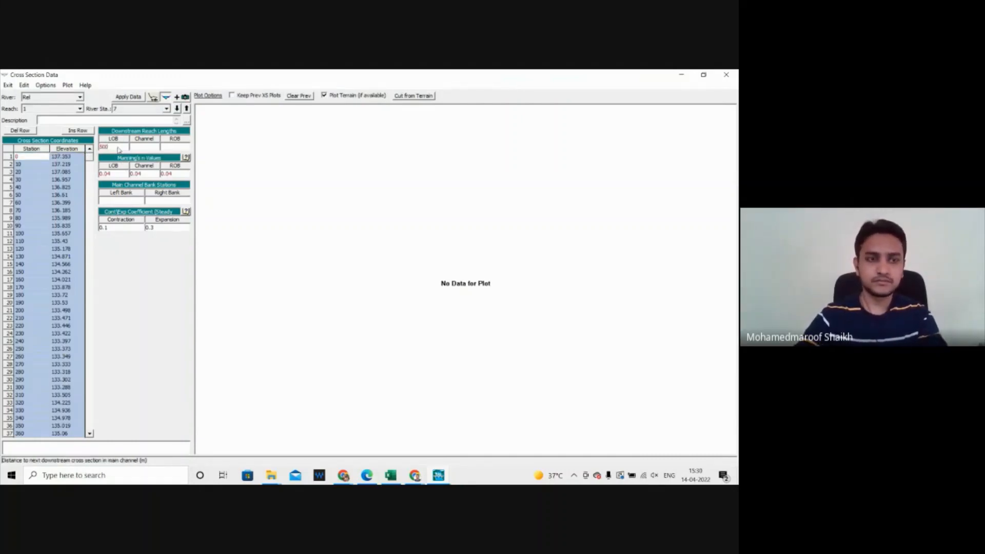
pyautogui.write('500')
pyautogui.press('Tab')
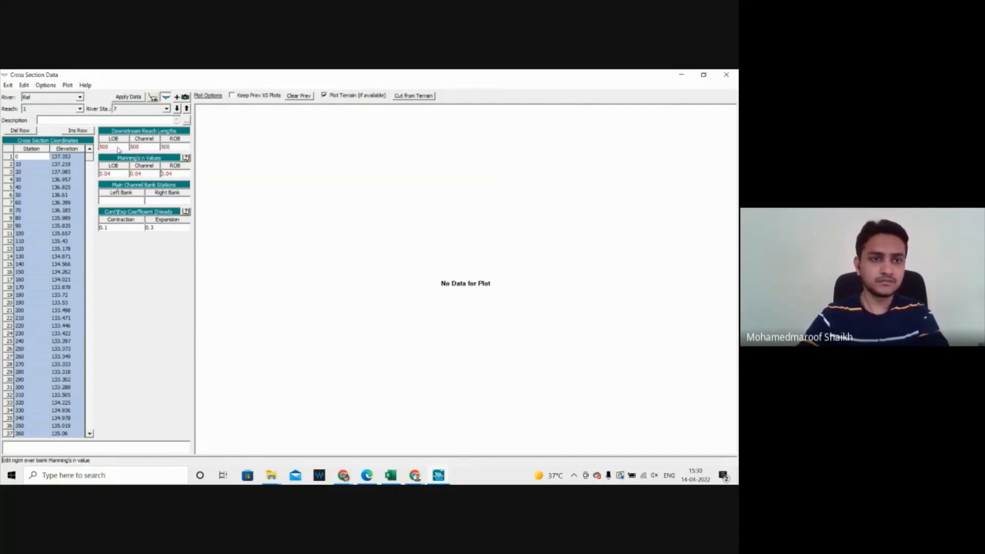
# Step: Set the main channel bank stations of river station 7 to 0 (left) and 500 (right), and apply the data
pyautogui.press('Tab')
pyautogui.press('Tab')
pyautogui.write('0')
pyautogui.press('Tab')
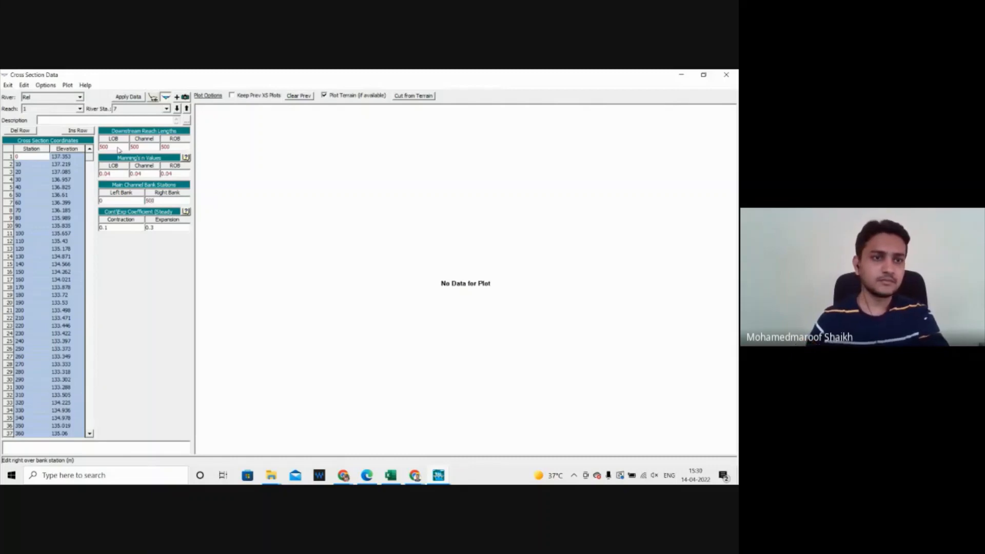
pyautogui.click(131, 97)
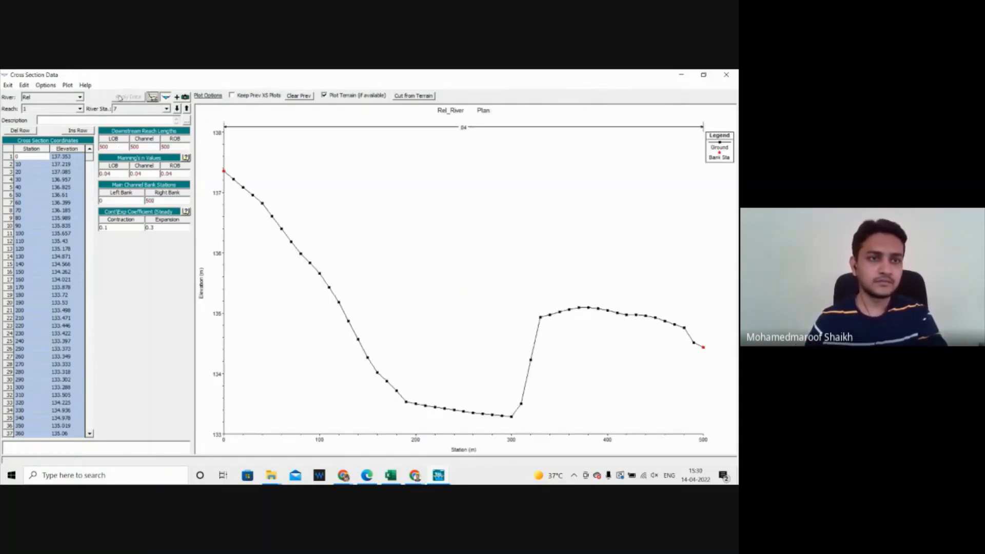
# Step: Add a new cross section to reach 1 of the Rel river at river station 8
pyautogui.click(51, 85)
pyautogui.click(54, 96)
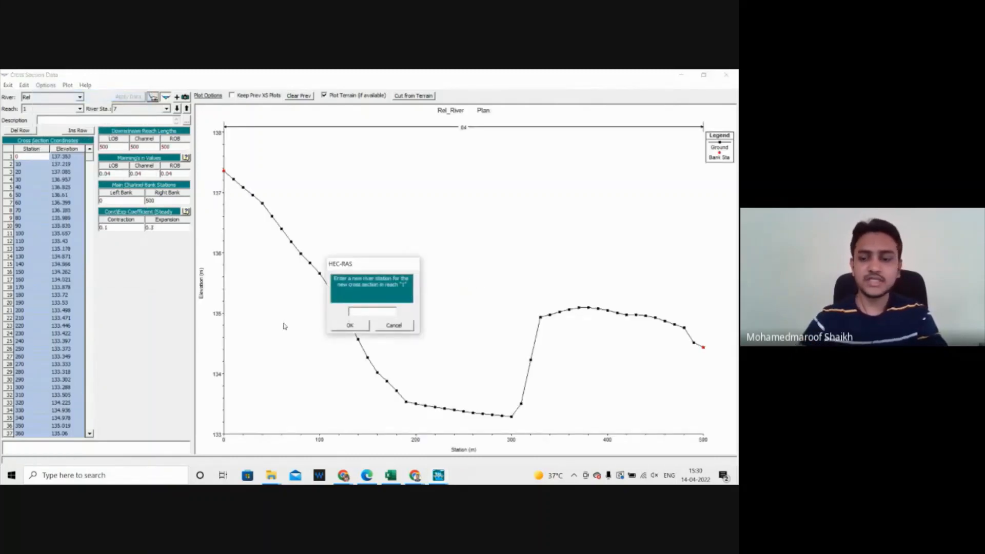
pyautogui.write('8')
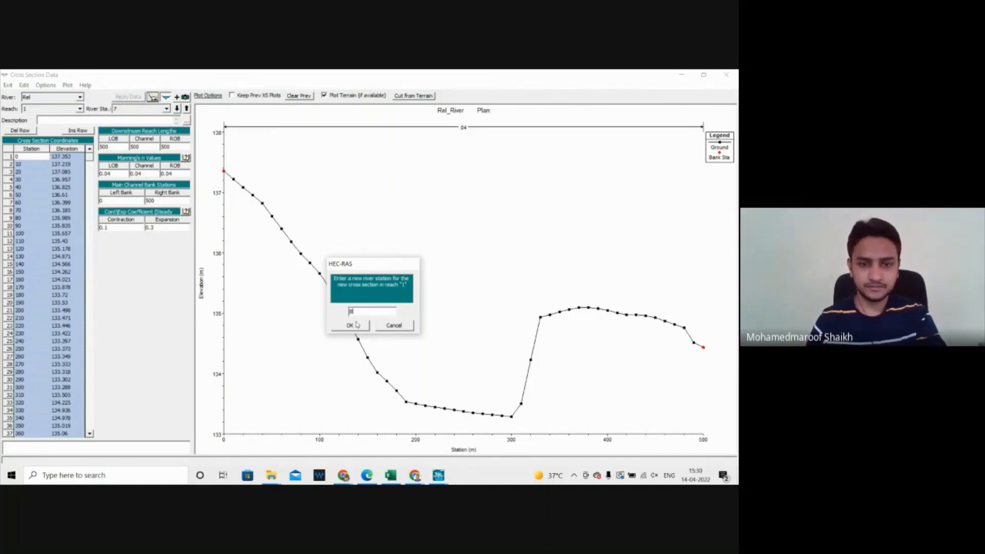
pyautogui.click(353, 326)
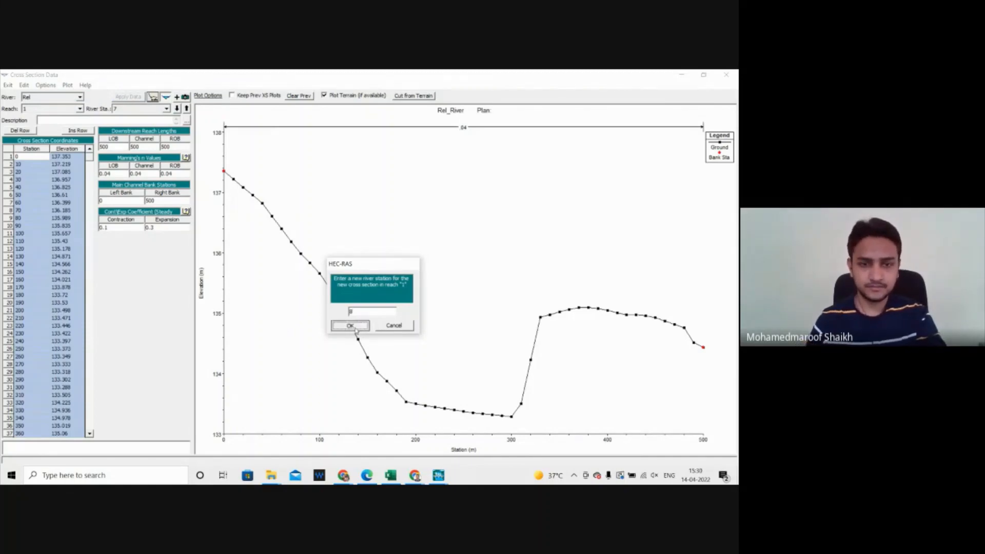
# Step: Switch to the Excel cross-section workbook and copy the CS8 station-elevation values, O3:P53
pyautogui.click(398, 475)
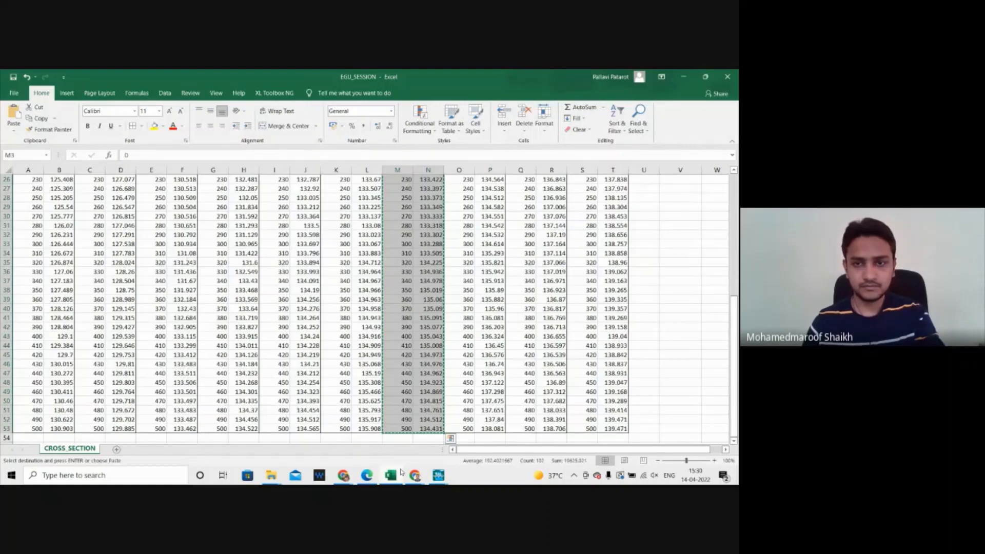
pyautogui.scroll(8, 463, 179)
pyautogui.moveTo(464, 198); pyautogui.dragTo(480, 430)
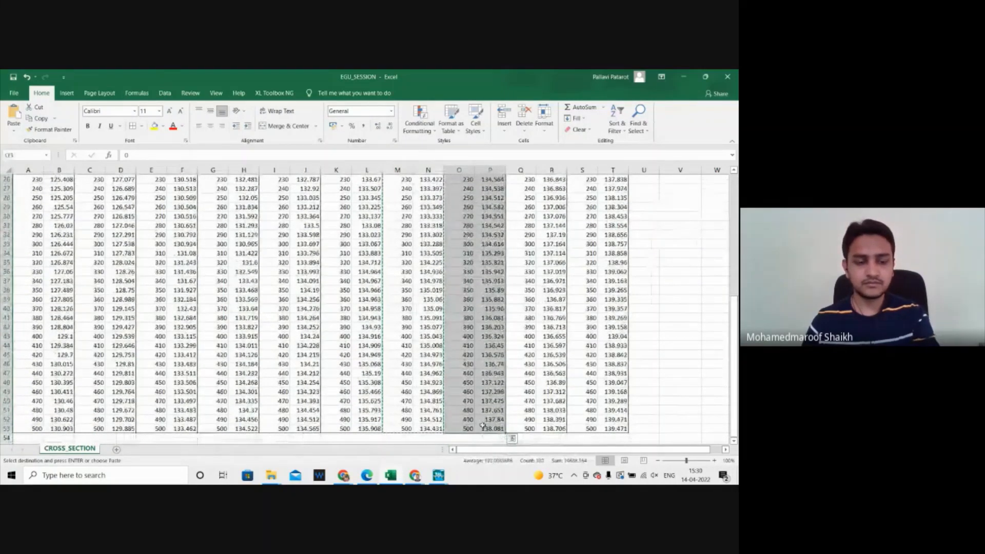
pyautogui.hotkey('ctrl', 'c')
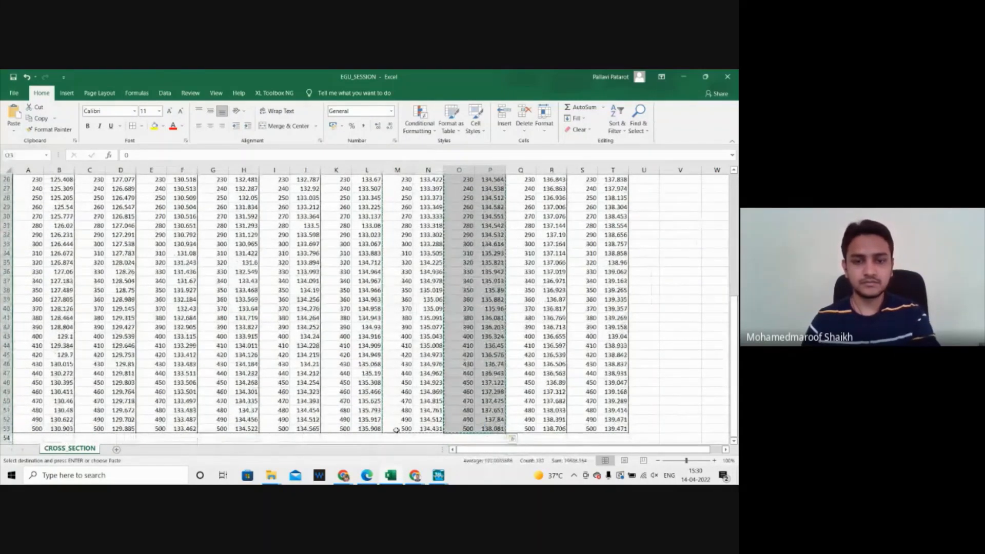
# Step: Switch to the HEC-RAS Cross Section Data window and paste the CS8 values into coordinate rows 1 to 51 of river station 8
pyautogui.click(438, 475)
pyautogui.click(503, 416)
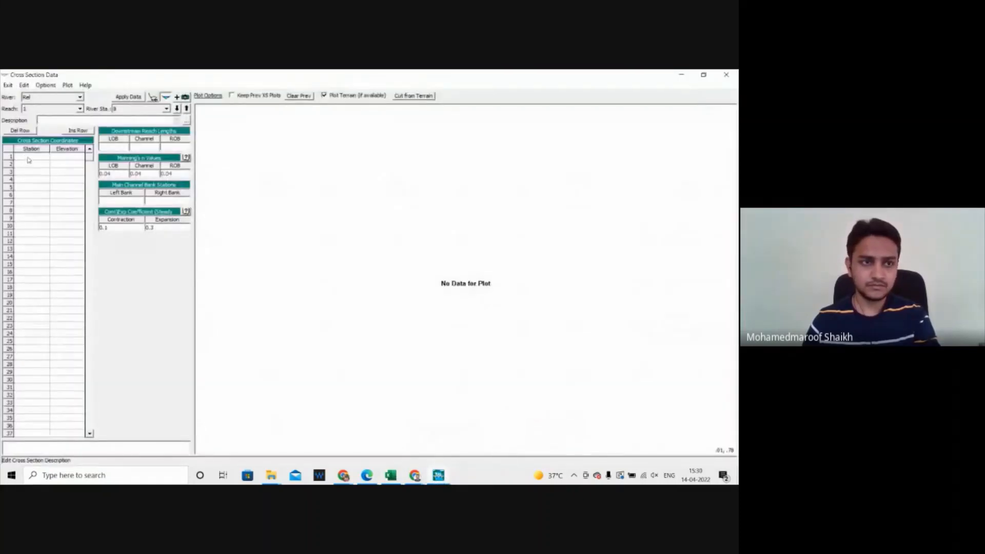
pyautogui.moveTo(28, 160); pyautogui.dragTo(62, 386)
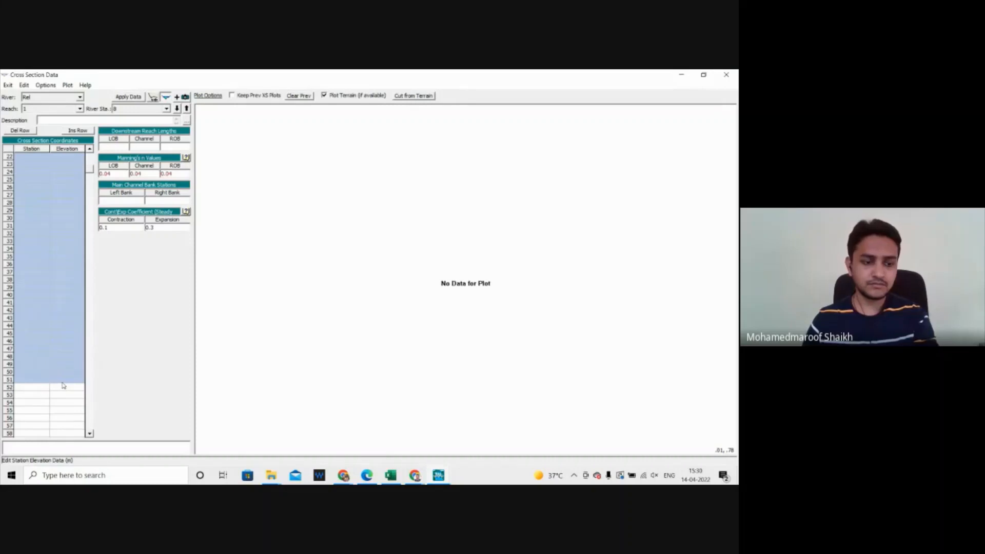
pyautogui.hotkey('ctrl', 'v')
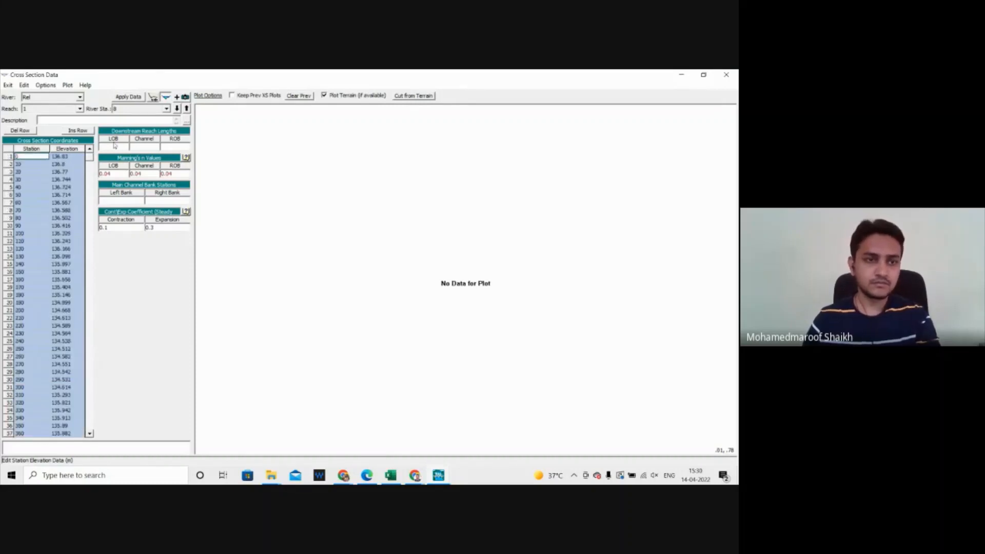
# Step: Set all three downstream reach lengths of river station 8 (LOB, Channel, ROB) to 500
pyautogui.click(117, 149)
pyautogui.write('500')
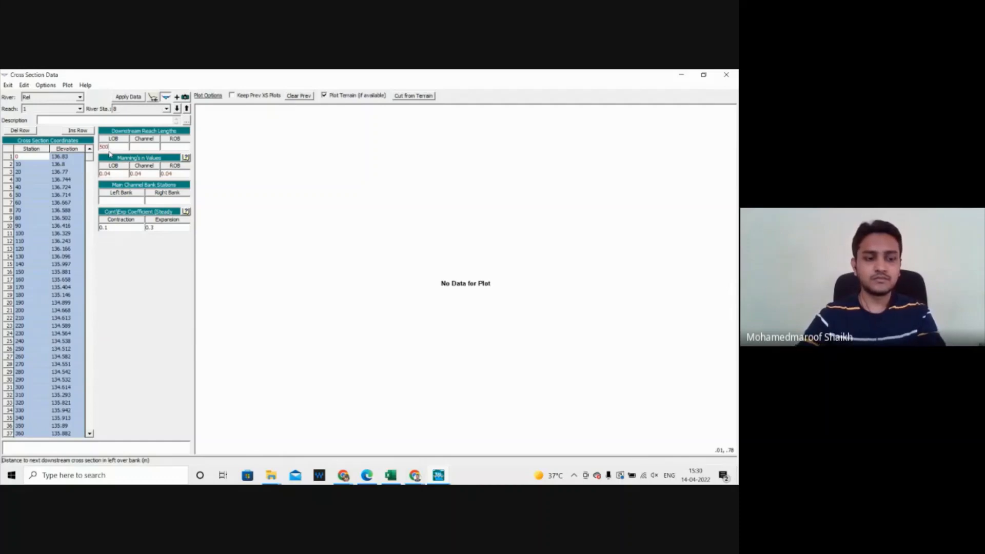
pyautogui.press('Tab')
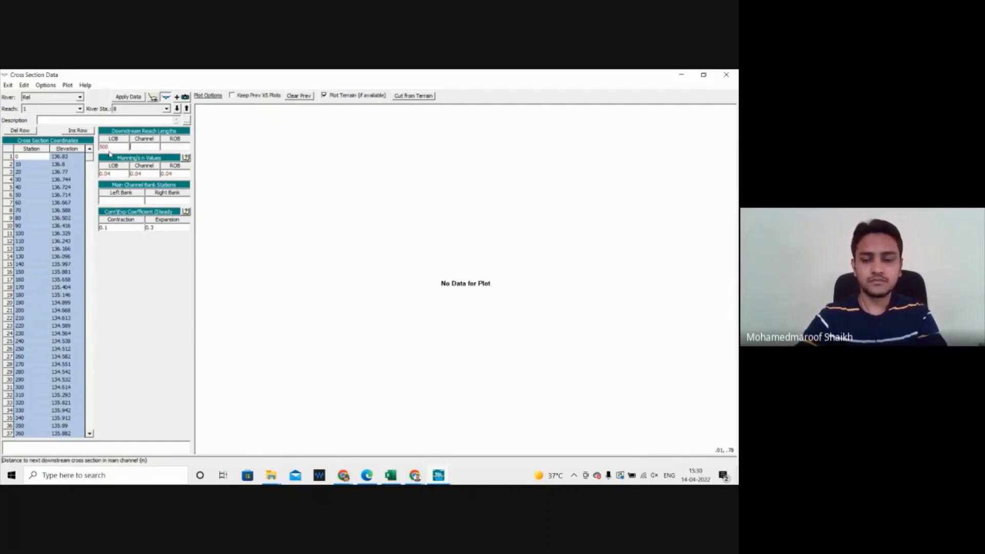
pyautogui.write('500')
pyautogui.press('Tab')
pyautogui.write('50')
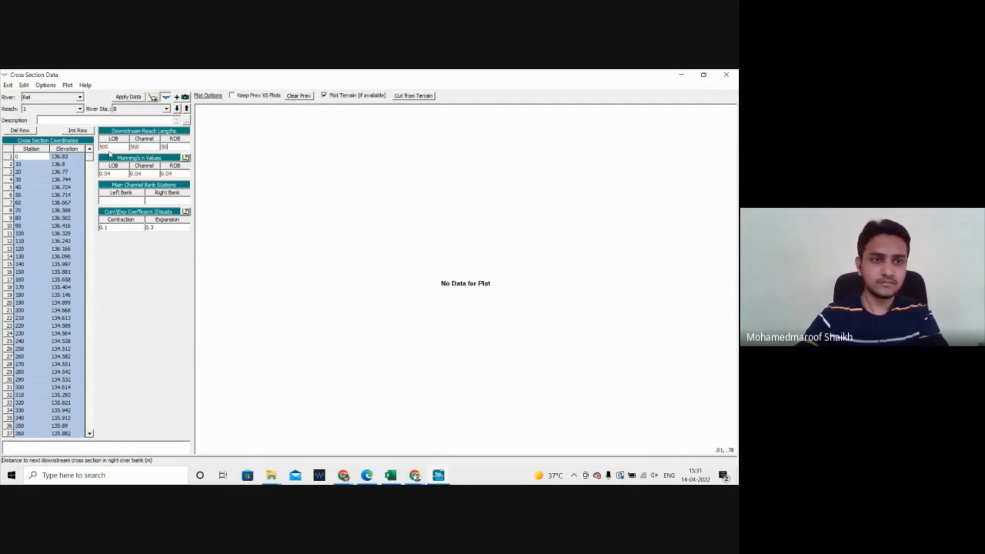
pyautogui.write('0')
pyautogui.press('Tab')
# Step: Set the main channel bank stations of river station 8 to 0 (left) and 500 (right), and apply the data
pyautogui.press('Tab')
pyautogui.press('Tab')
pyautogui.press('Tab')
pyautogui.press('Tab')
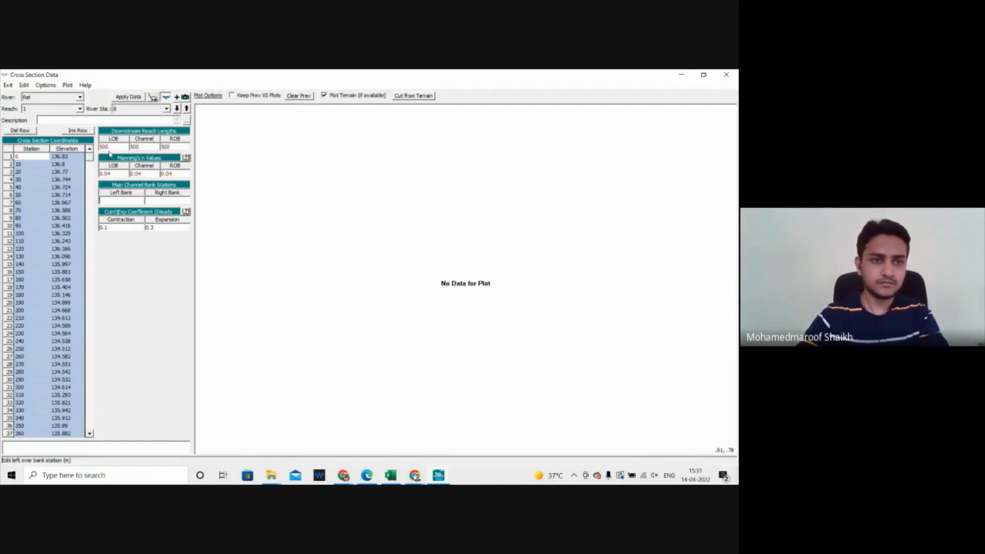
pyautogui.write('0')
pyautogui.press('Tab')
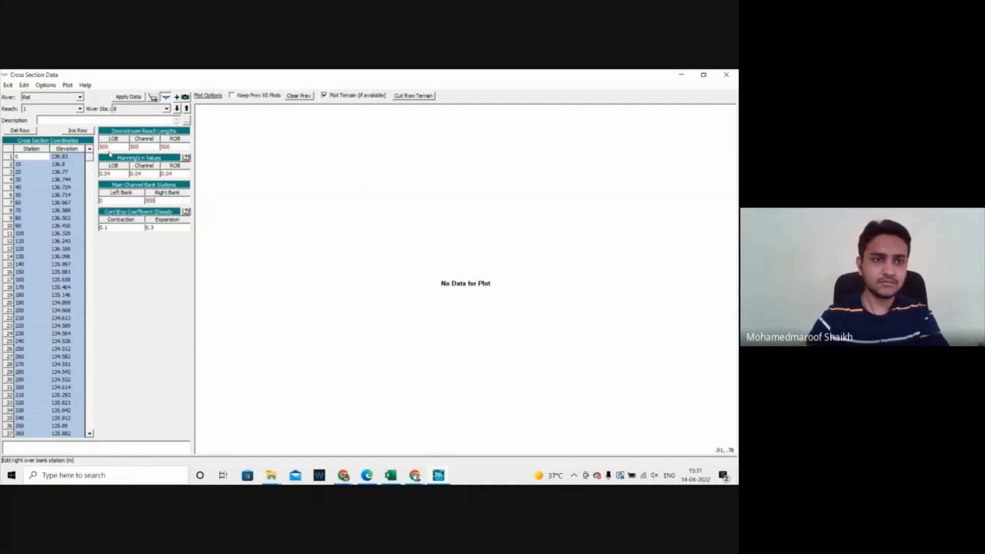
pyautogui.click(136, 97)
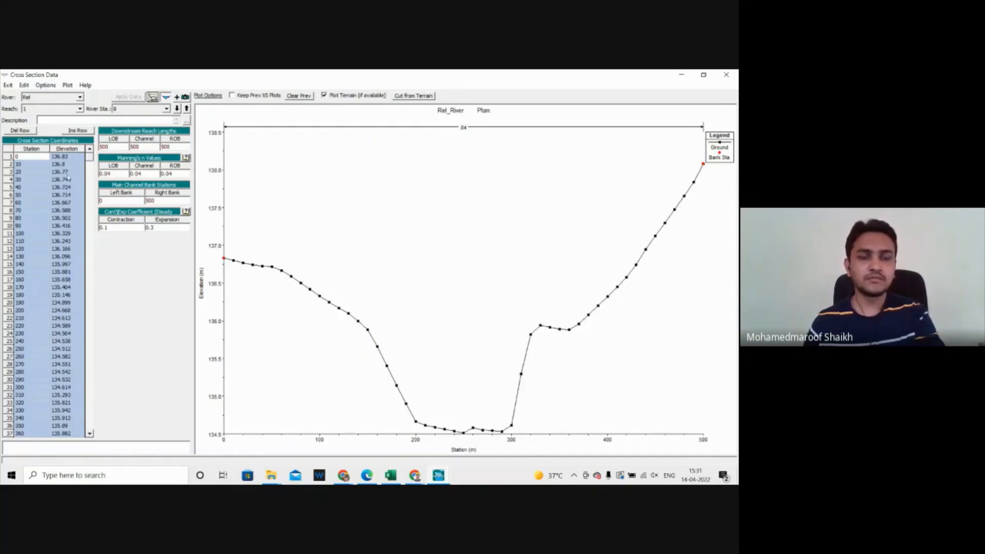
# Step: Add a new cross section to reach 1 of the Rel river at river station 9
pyautogui.click(46, 86)
pyautogui.click(64, 96)
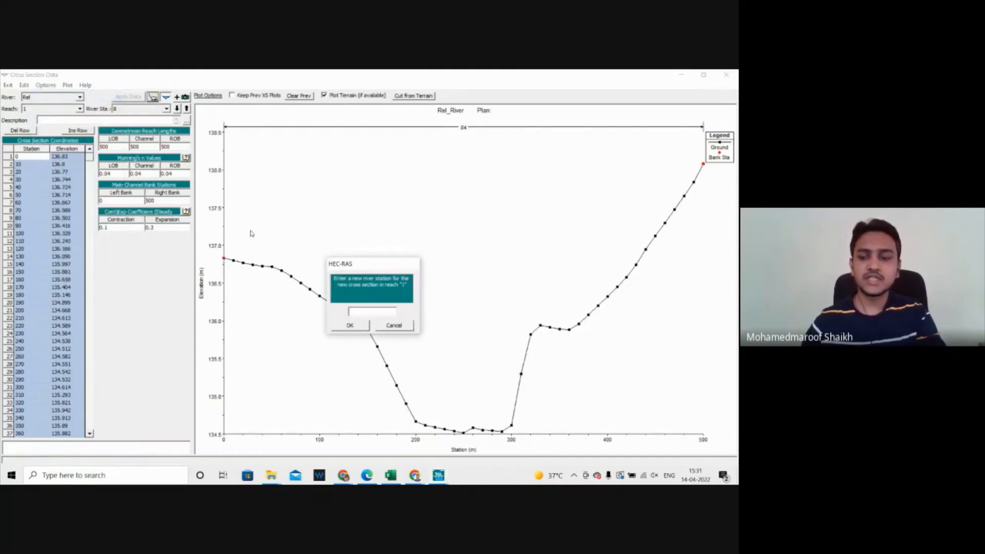
pyautogui.click(349, 325)
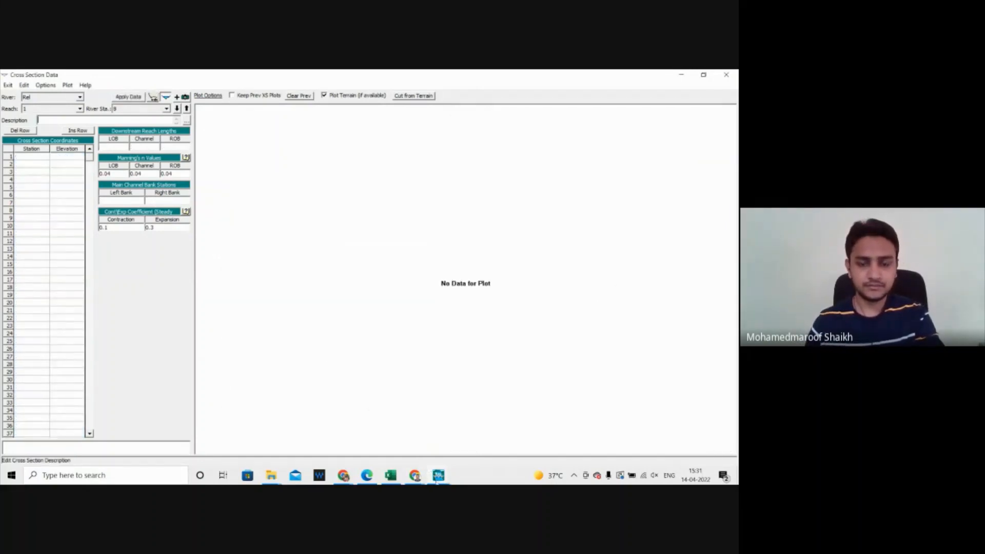
# Step: Switch to the Excel cross-section workbook and copy the CS9 station-elevation values, Q3:R53
pyautogui.moveTo(437, 478)
pyautogui.click(391, 475)
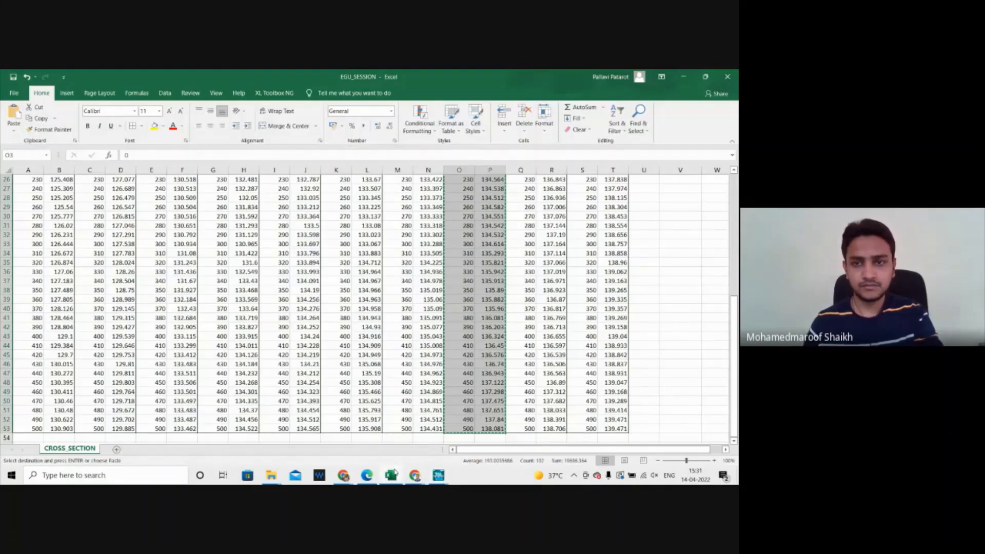
pyautogui.scroll(9, 513, 287)
pyautogui.moveTo(526, 198); pyautogui.dragTo(550, 436)
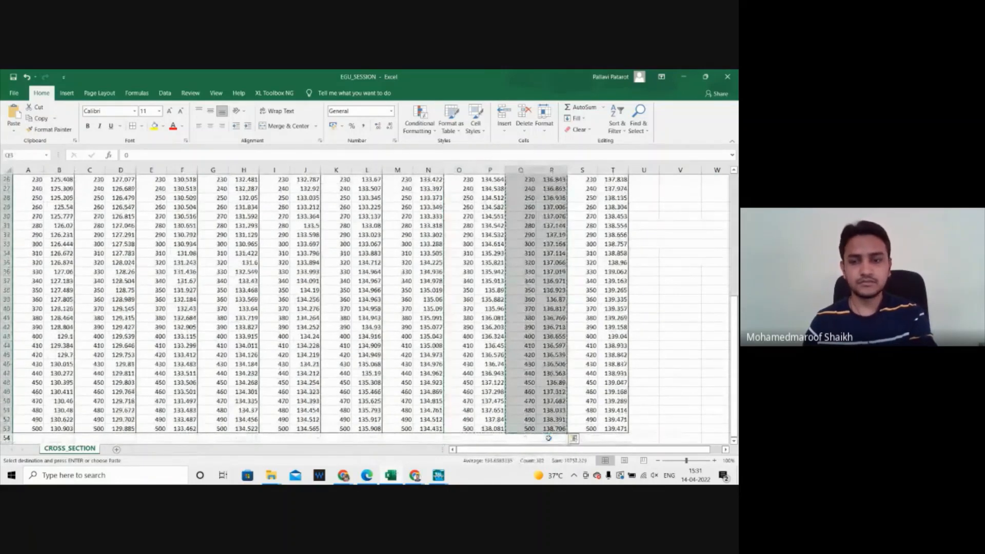
pyautogui.hotkey('ctrl', 'c')
# Step: Switch to the HEC-RAS Cross Section Data window and paste the CS9 values into coordinate rows 1 to 51 of river station 9
pyautogui.moveTo(438, 475)
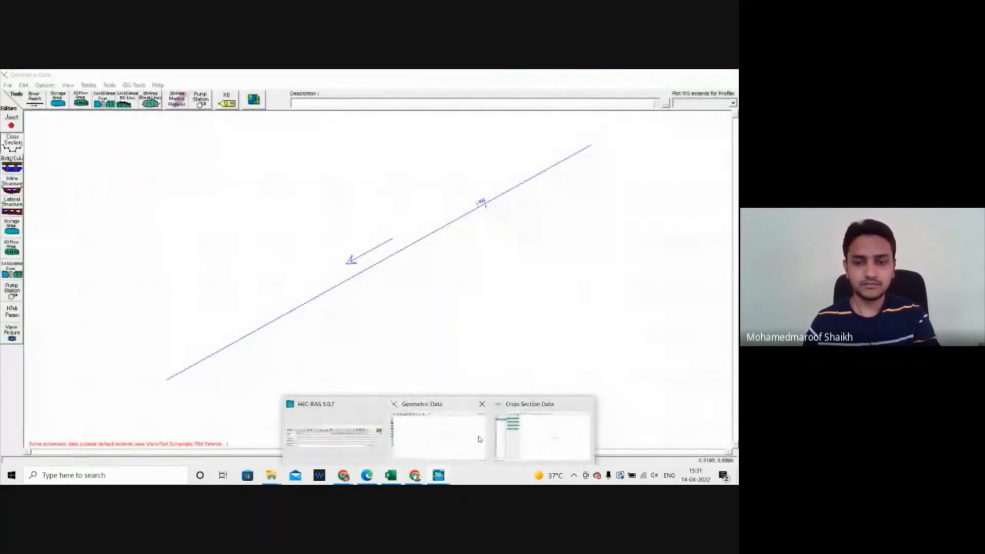
pyautogui.click(543, 433)
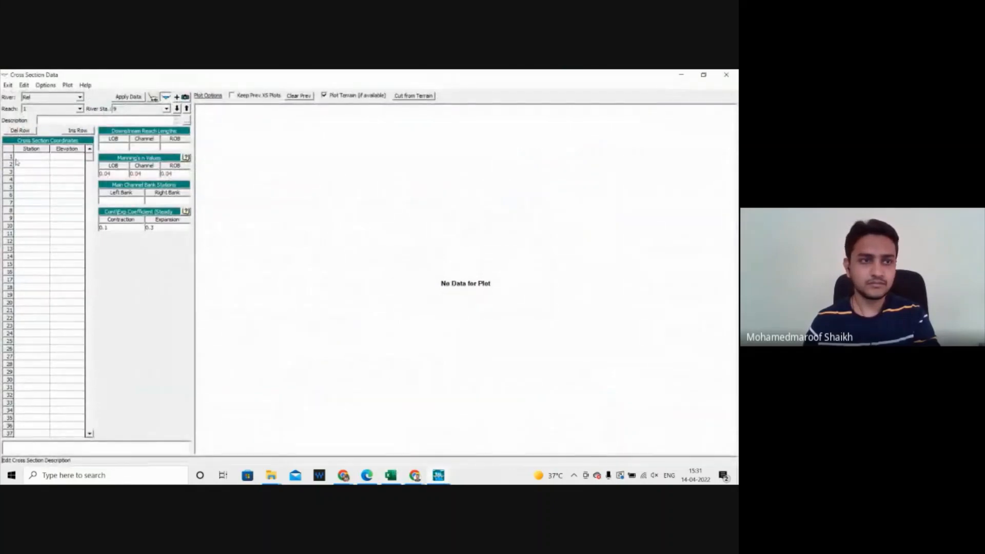
pyautogui.moveTo(17, 162); pyautogui.dragTo(59, 329)
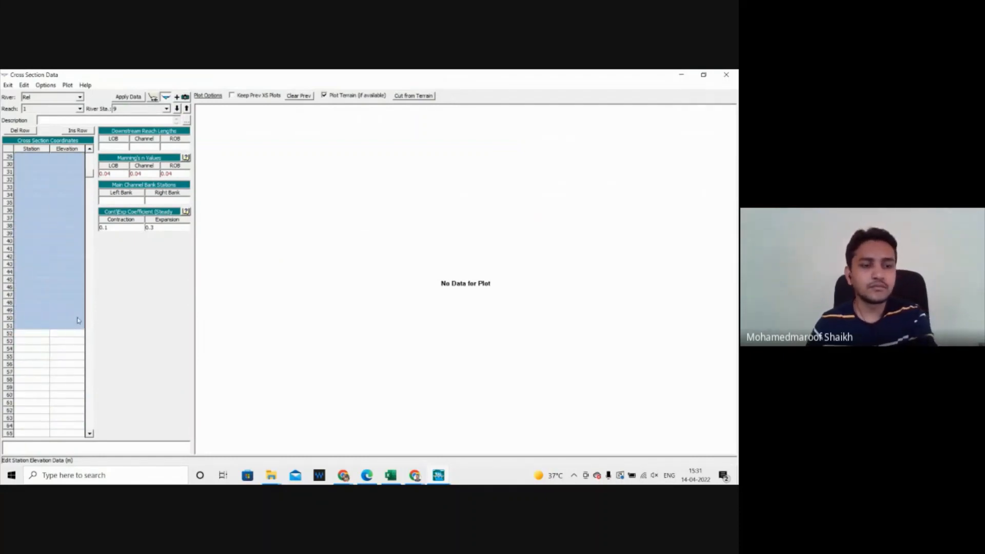
pyautogui.hotkey('ctrl', 'v')
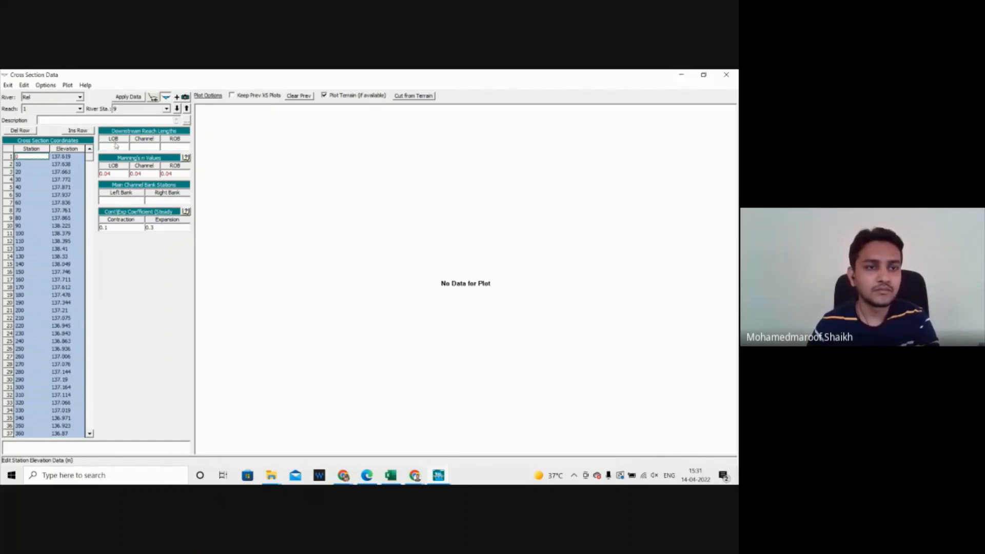
# Step: Set all three downstream reach lengths of river station 9 (LOB, Channel, ROB) to 500
pyautogui.click(119, 149)
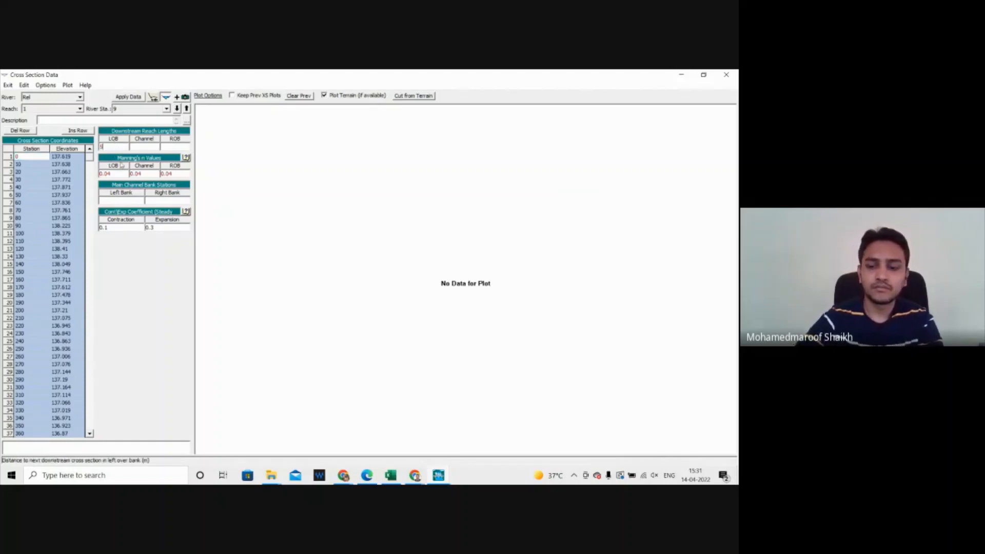
pyautogui.press('Tab')
pyautogui.write('500')
pyautogui.press('Tab')
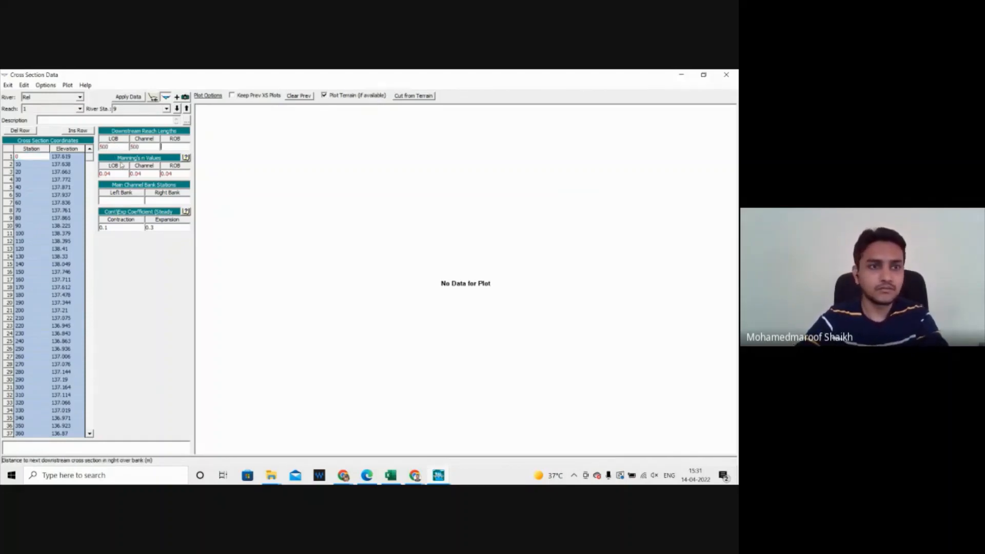
pyautogui.press('Tab')
# Step: Set the main channel bank stations of river station 9 to 0 (left) and 500 (right), and apply the data
pyautogui.press('Tab')
pyautogui.press('Tab')
pyautogui.press('Tab')
pyautogui.press('Tab')
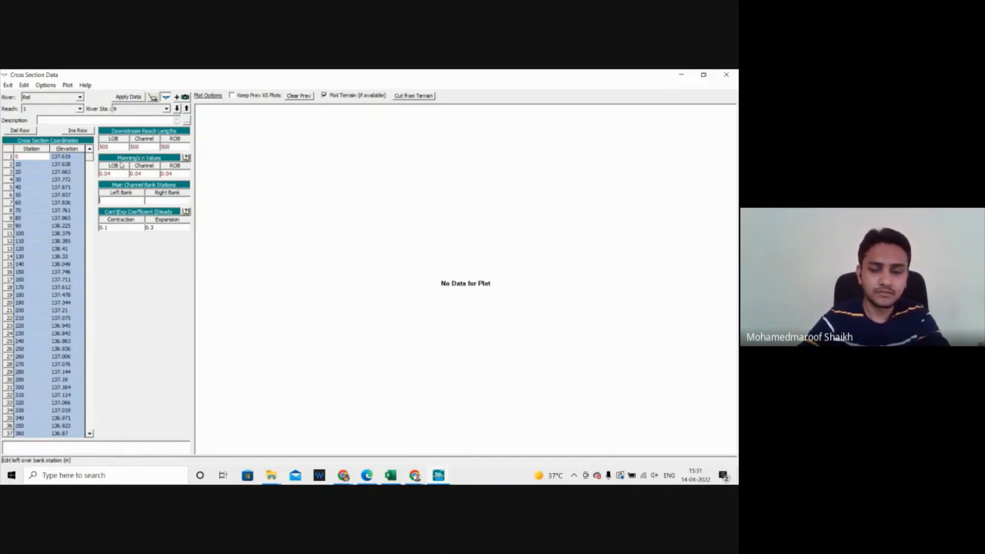
pyautogui.write('0')
pyautogui.press('Tab')
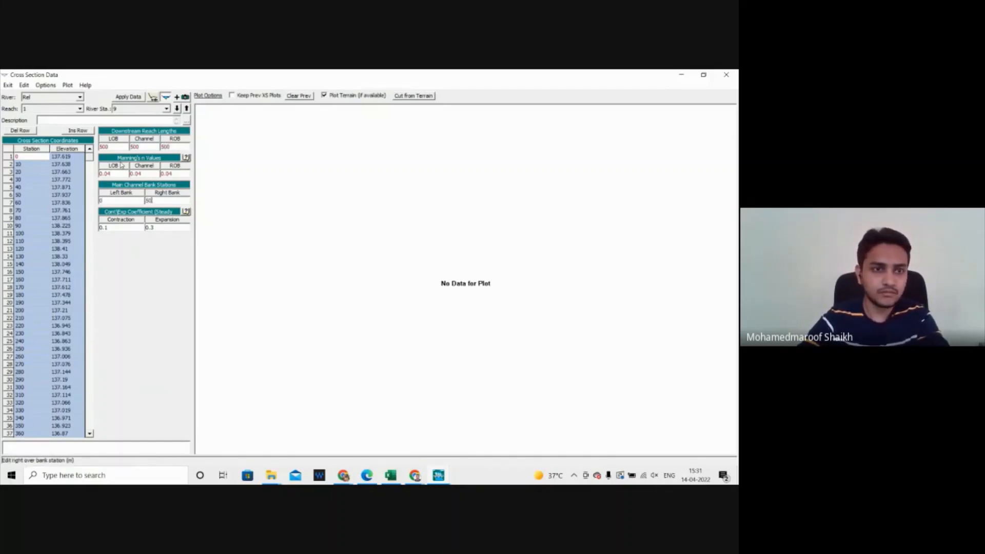
pyautogui.click(129, 97)
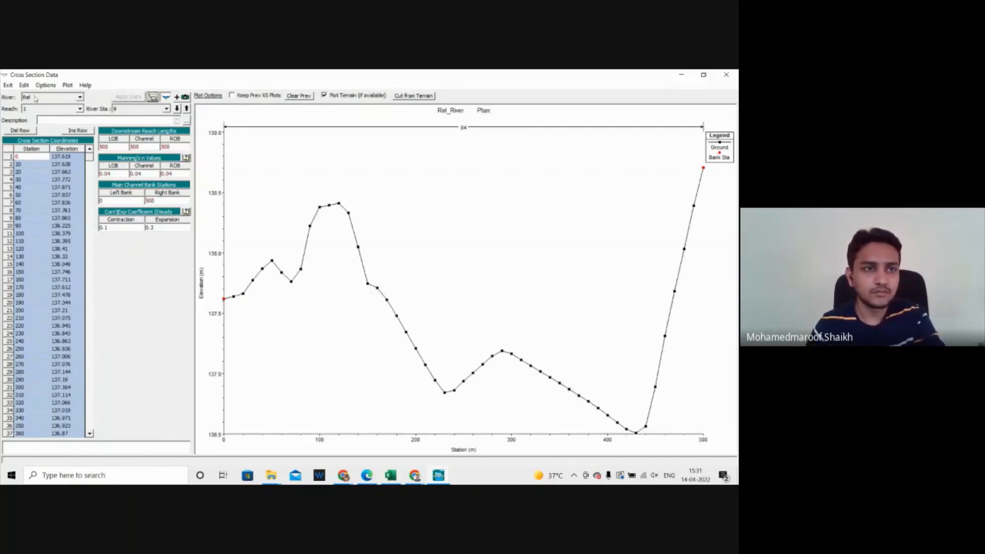
# Step: Add a new cross section to reach 1 of the Rel river at river station 10
pyautogui.click(45, 84)
pyautogui.click(56, 97)
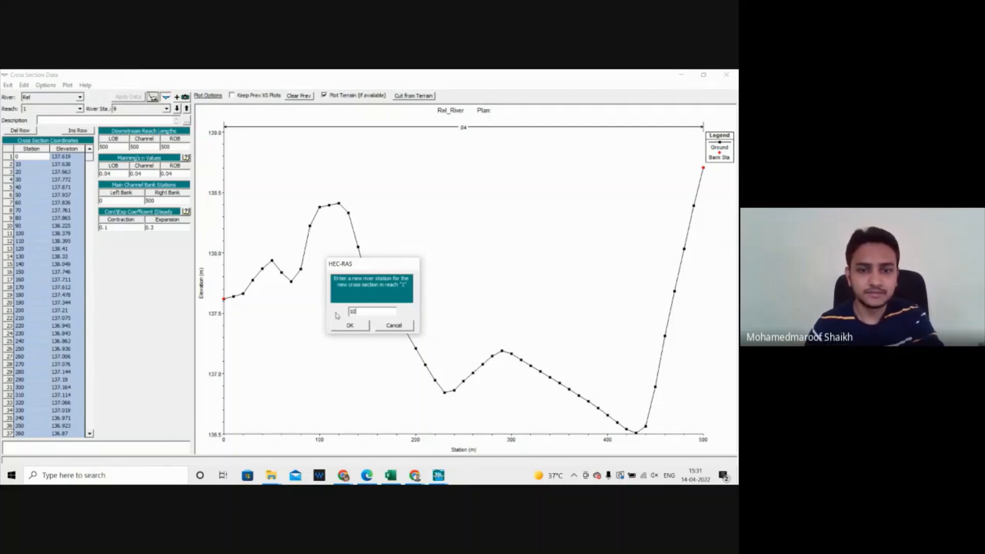
pyautogui.click(350, 326)
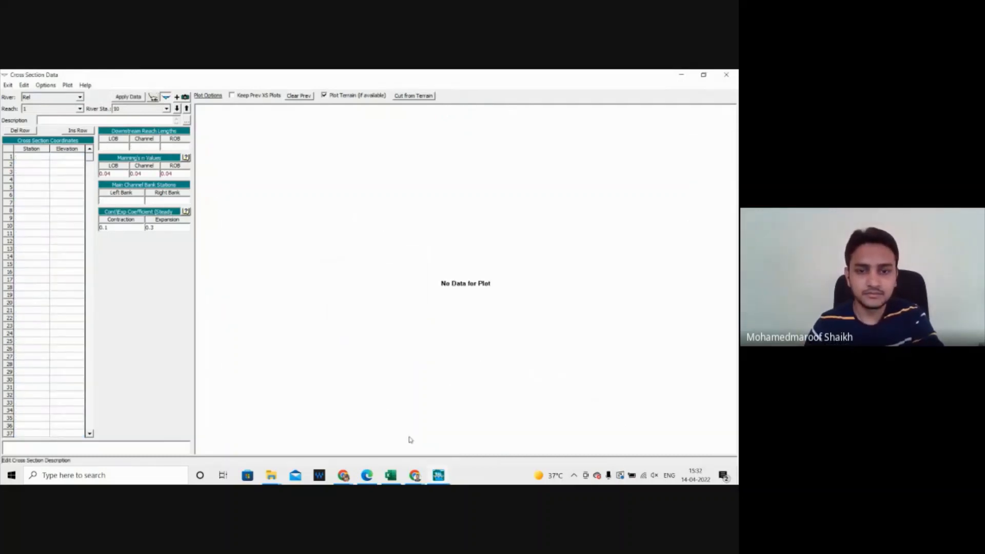
# Step: Switch to the Excel cross-section workbook and copy the CS10 station-elevation values, S3:T53
pyautogui.click(389, 476)
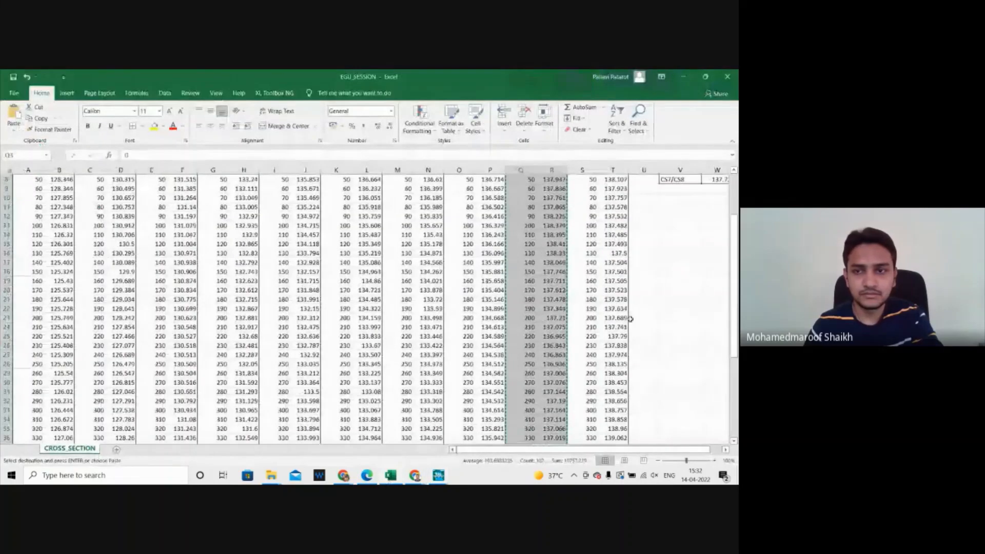
pyautogui.scroll(5, 580, 200)
pyautogui.moveTo(588, 205); pyautogui.dragTo(615, 433)
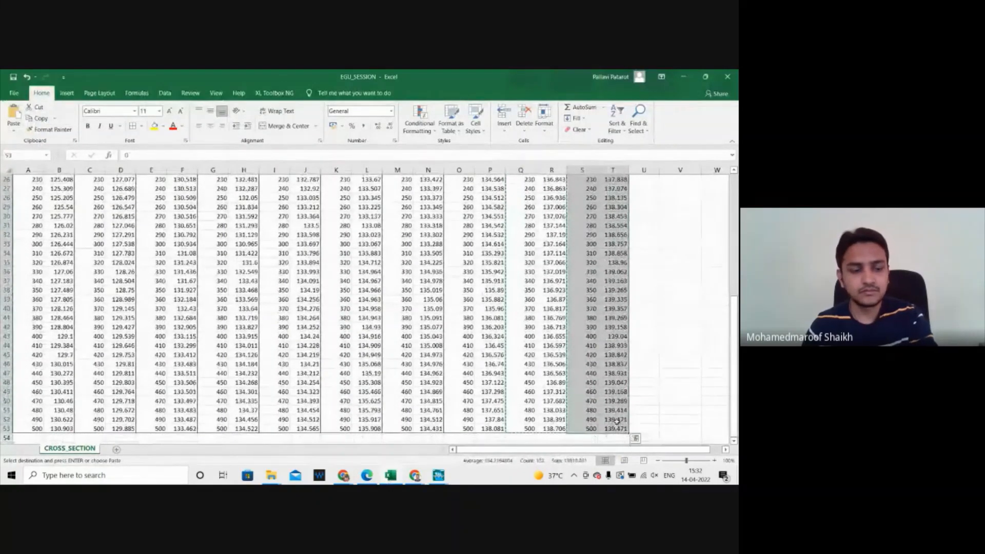
# Step: Switch back to HEC-RAS and paste the copied CS10 station-elevation values into rows 1–51 of river station 10's cross section coordinates
pyautogui.click(436, 477)
pyautogui.click(571, 433)
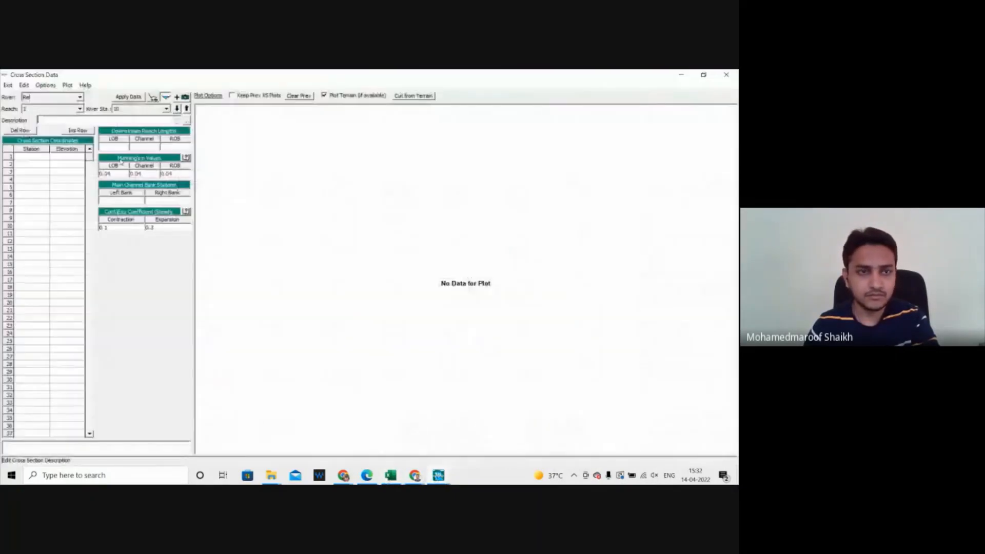
pyautogui.click(40, 158)
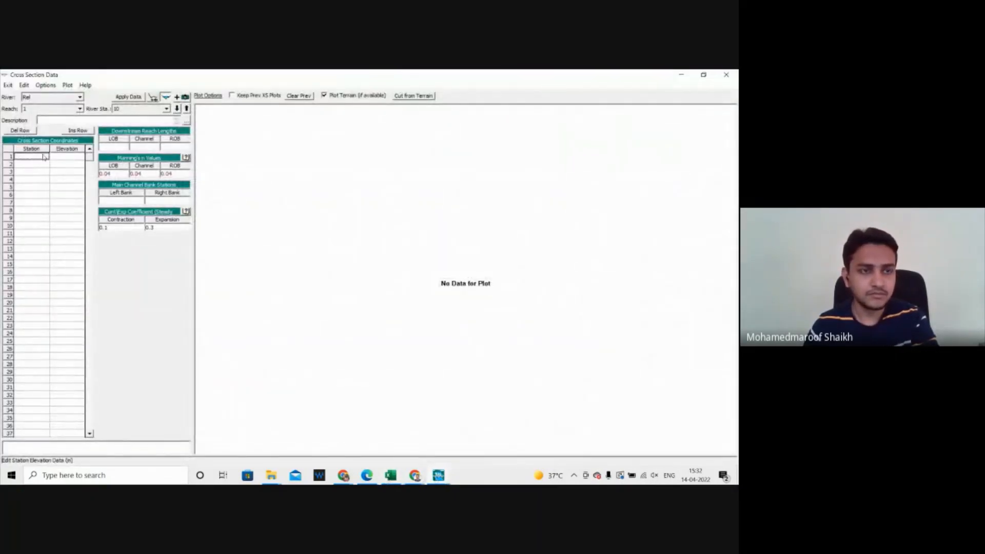
pyautogui.moveTo(46, 159); pyautogui.dragTo(63, 440)
pyautogui.moveTo(63, 440); pyautogui.dragTo(65, 352)
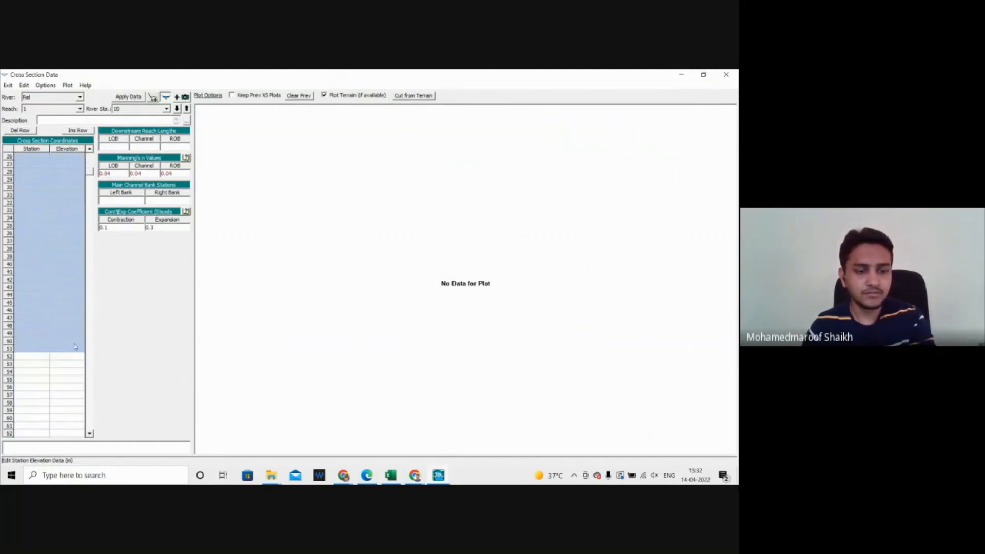
pyautogui.hotkey('ctrl', 'v')
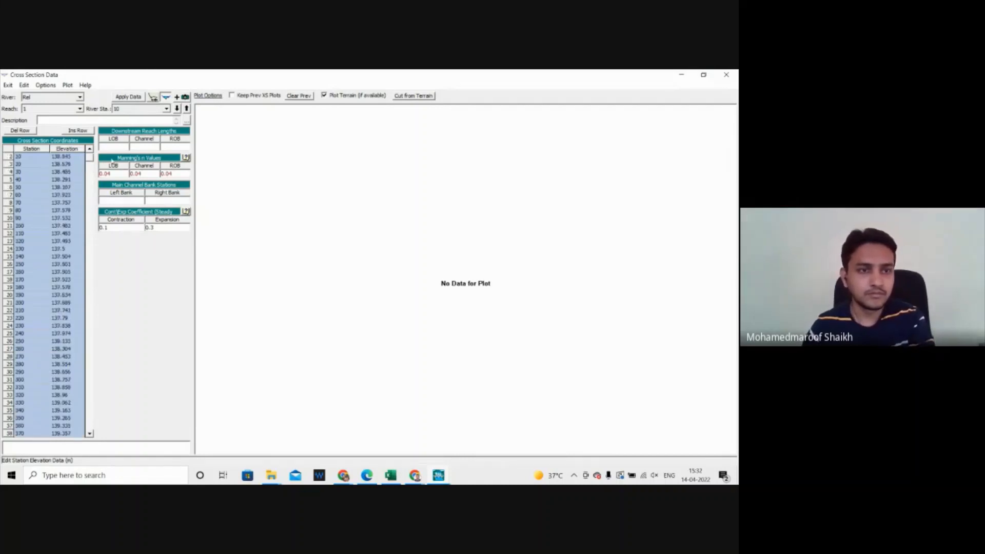
# Step: Set all three downstream reach lengths of river station 10 (LOB, Channel, ROB) to 500
pyautogui.click(111, 148)
pyautogui.write('500')
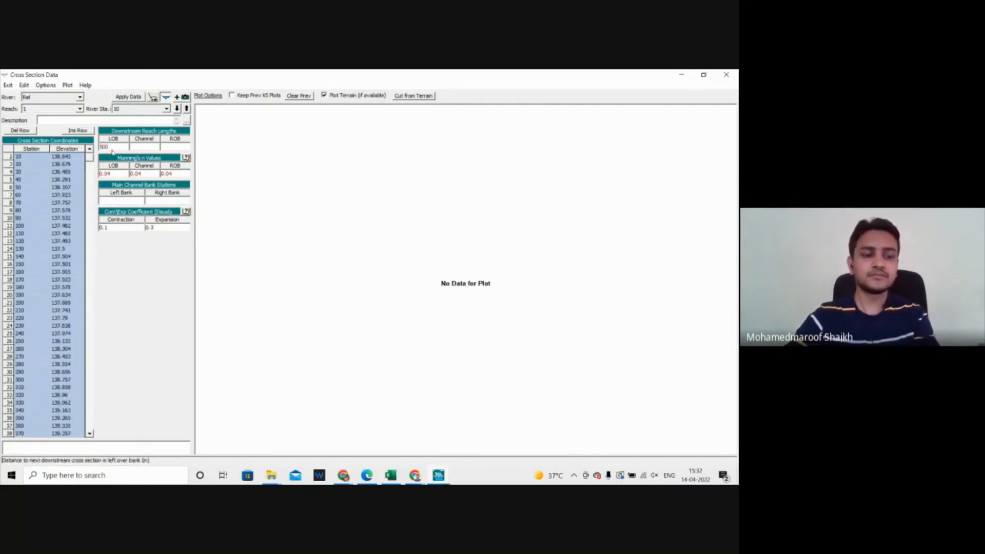
pyautogui.press('Tab')
pyautogui.write('5')
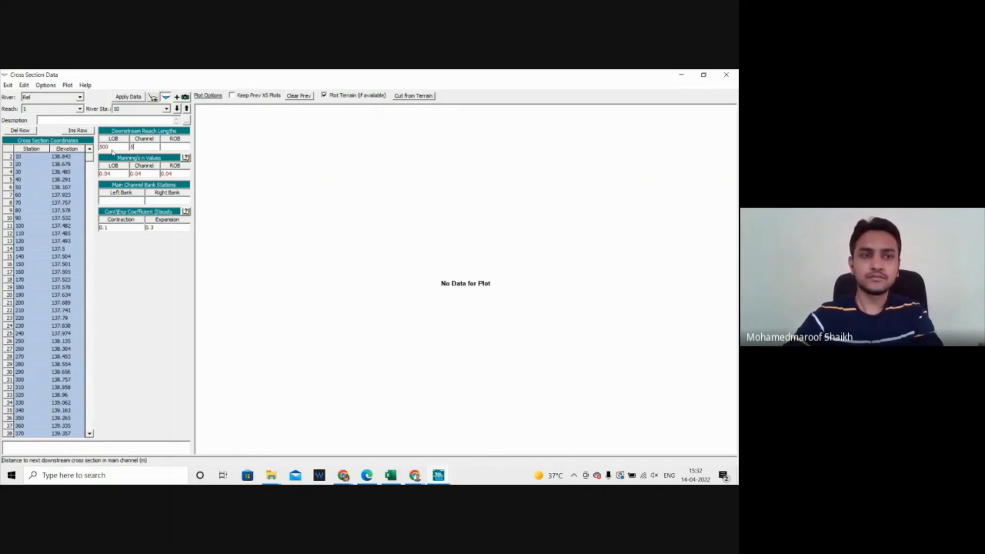
pyautogui.write('00')
pyautogui.press('Tab')
pyautogui.write('500')
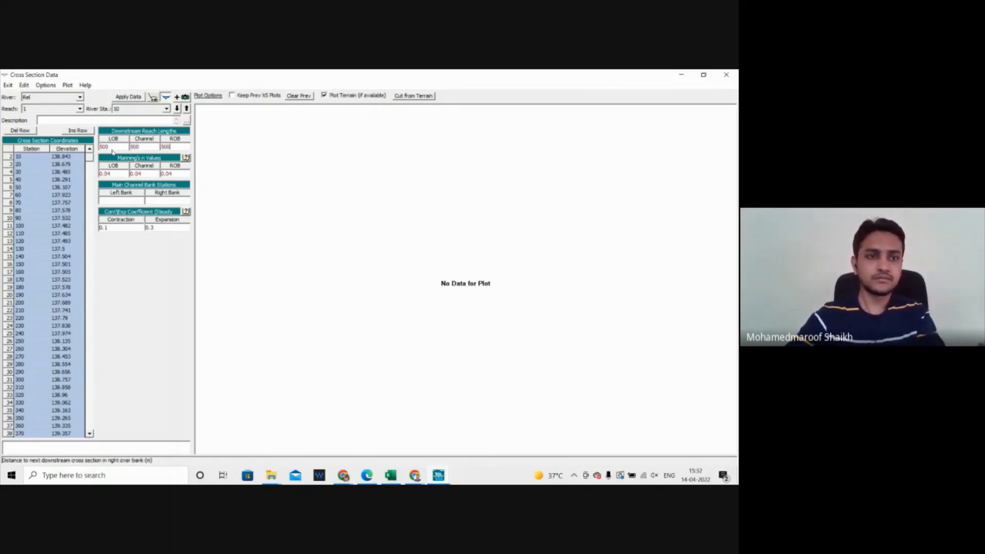
# Step: Set river station 10's main channel bank stations to 0 (left) and 500 (right), apply the data, and close the cross section editor
pyautogui.press('Tab')
pyautogui.press('Tab')
pyautogui.press('Tab')
pyautogui.press('Tab')
pyautogui.press('Tab')
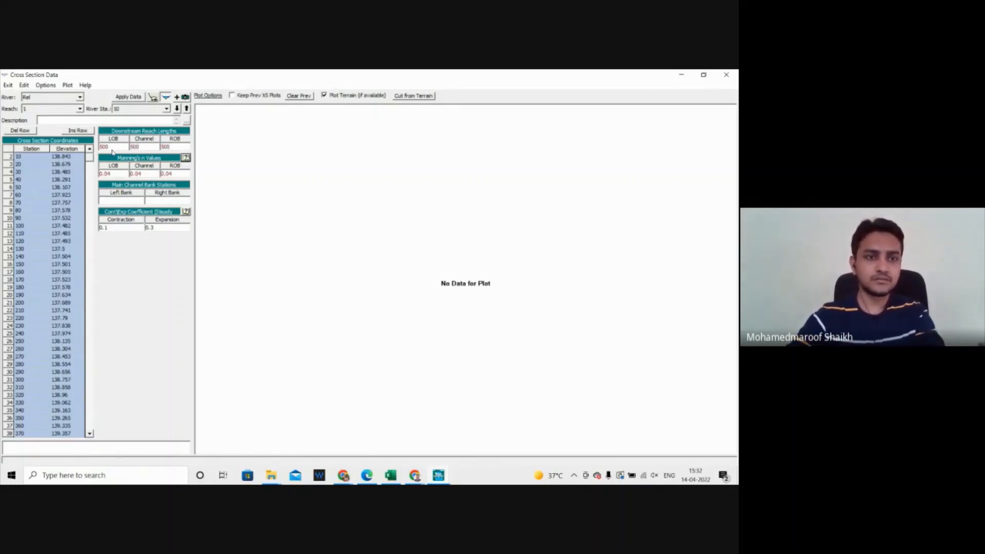
pyautogui.write('0')
pyautogui.press('Tab')
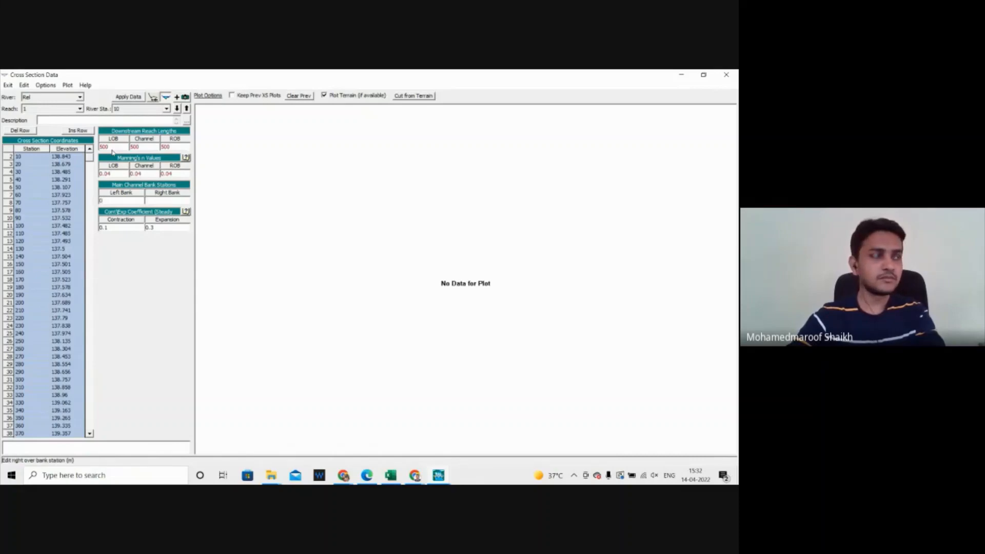
pyautogui.write('500')
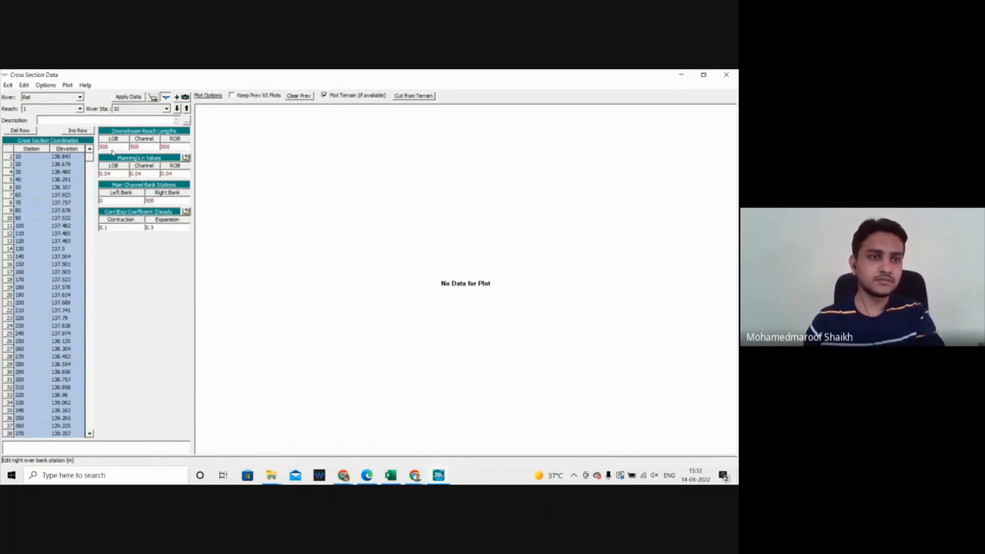
pyautogui.click(127, 97)
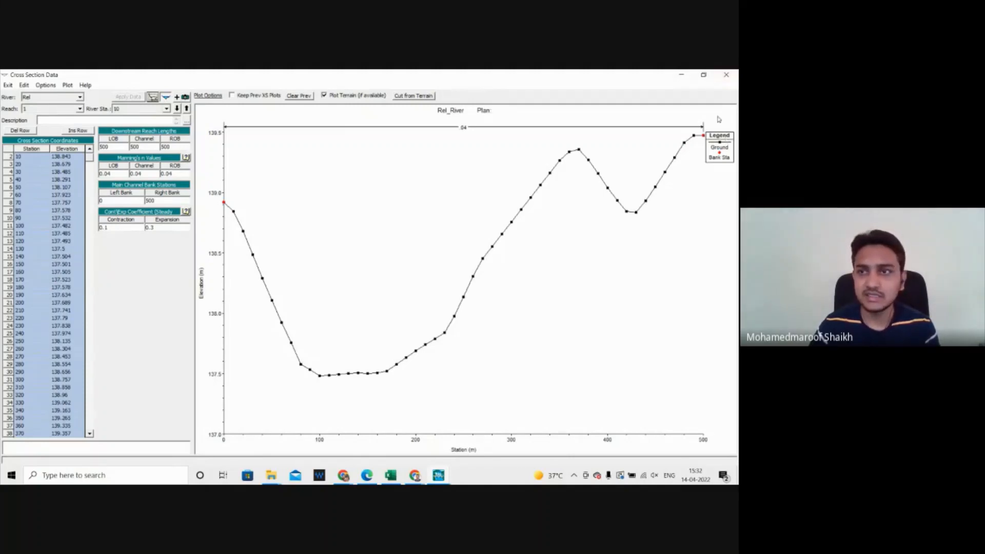
pyautogui.click(725, 74)
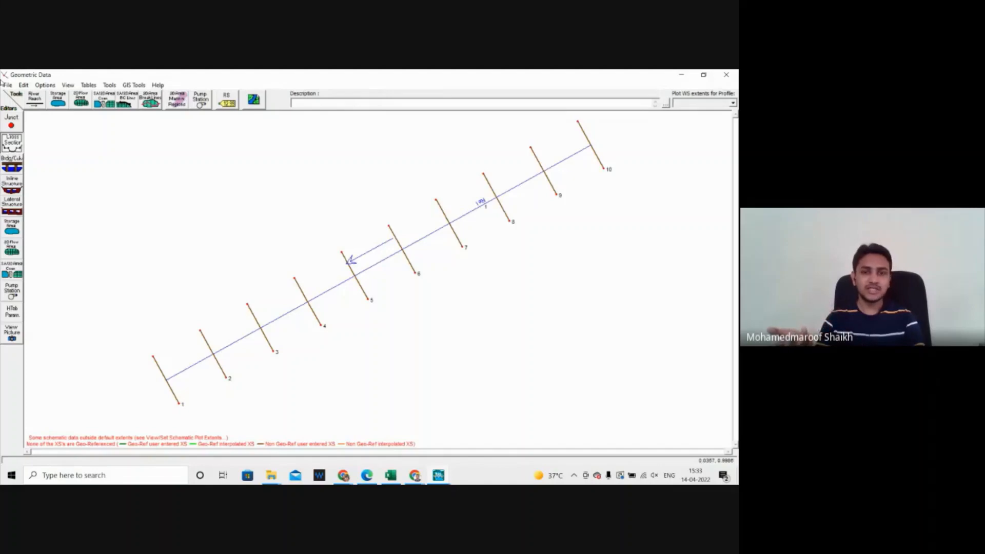
# Step: Save the geometry data with the title Rel_Geometry in the egu sc 2022 folder
pyautogui.click(8, 85)
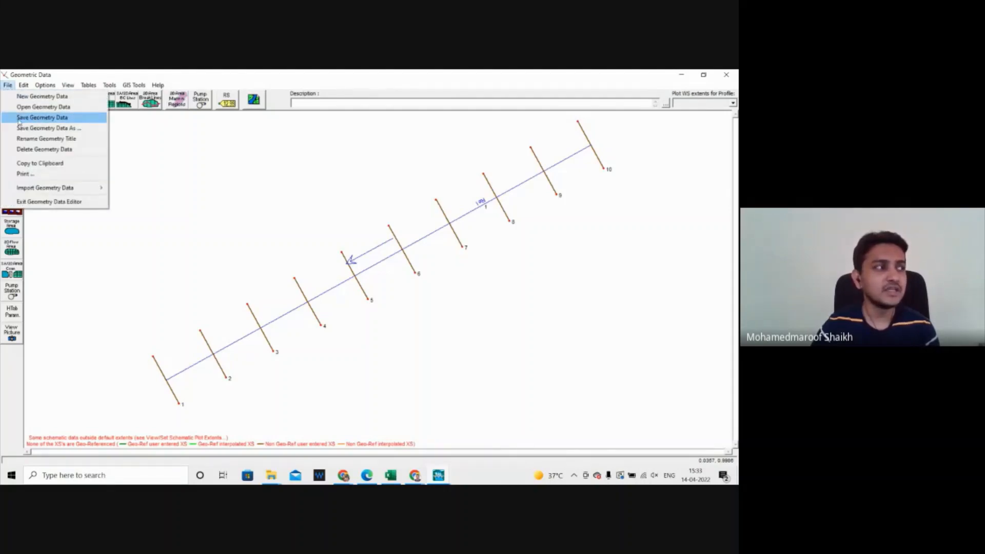
pyautogui.click(19, 121)
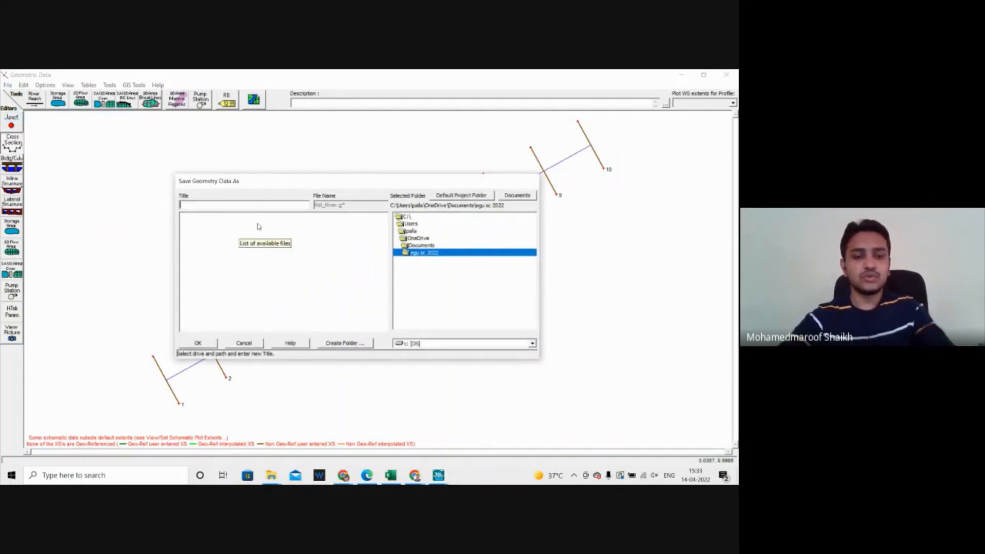
pyautogui.write('Rel')
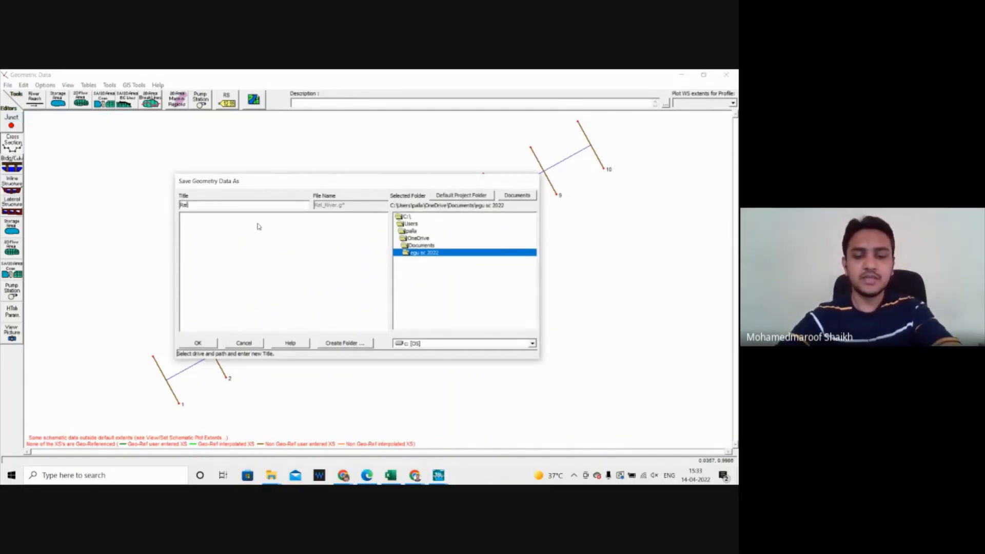
pyautogui.write('_')
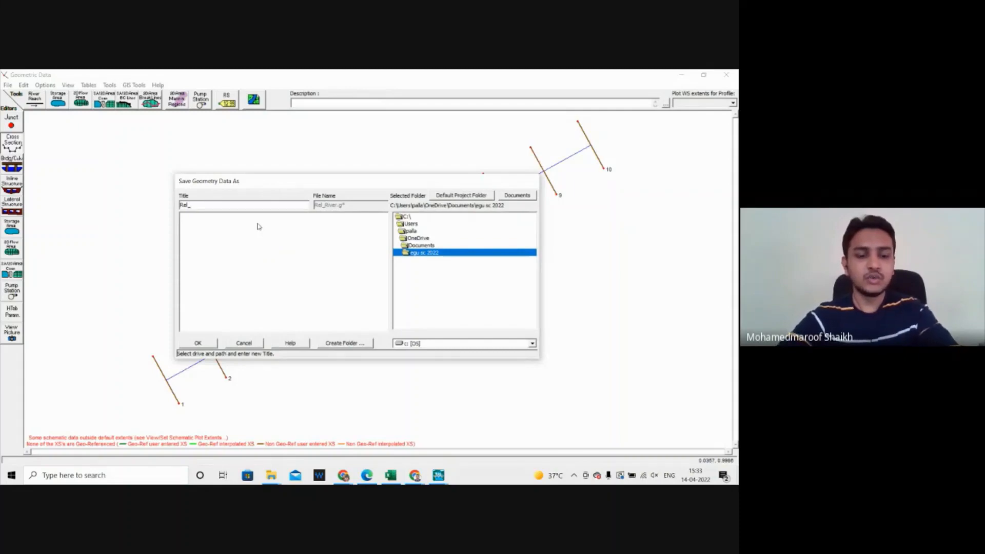
pyautogui.write('Geo')
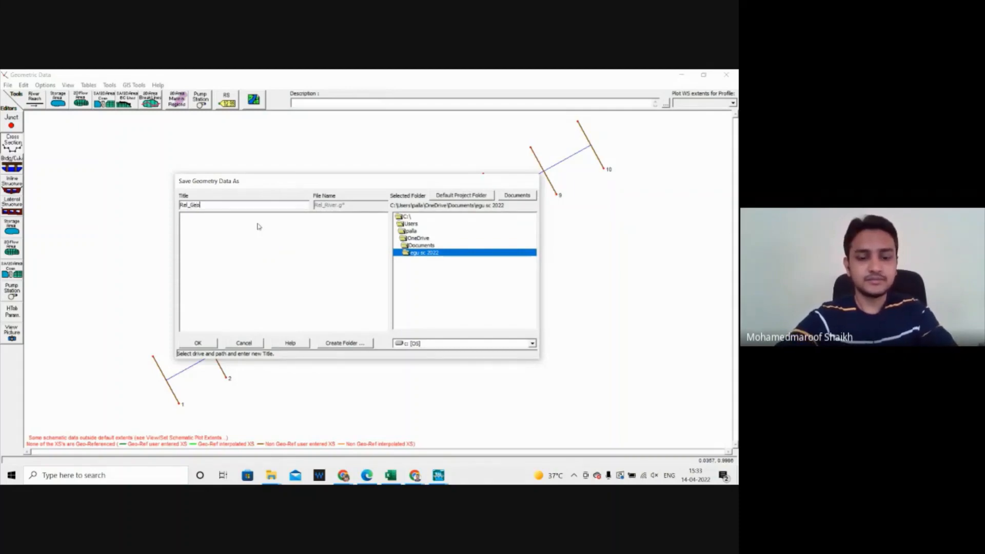
pyautogui.write('metry')
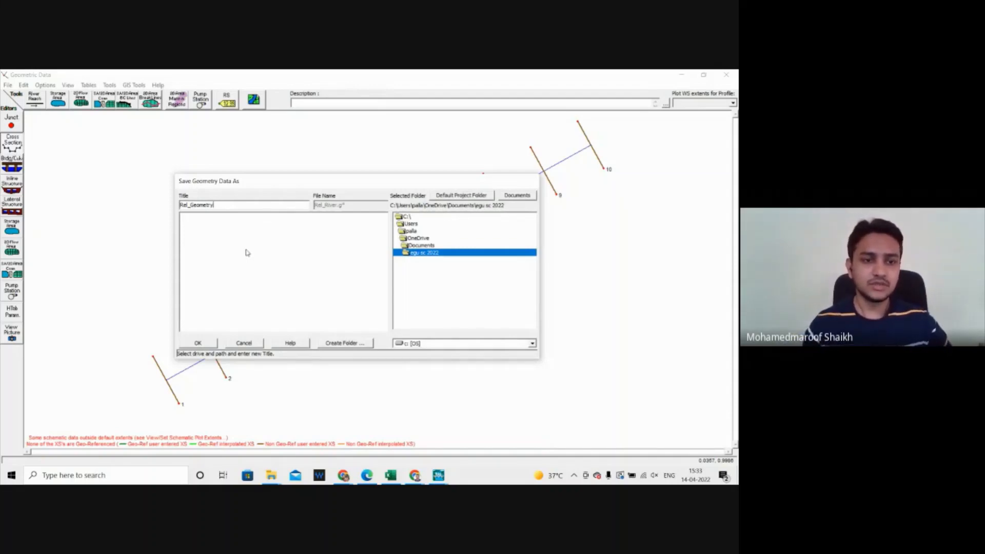
pyautogui.click(203, 344)
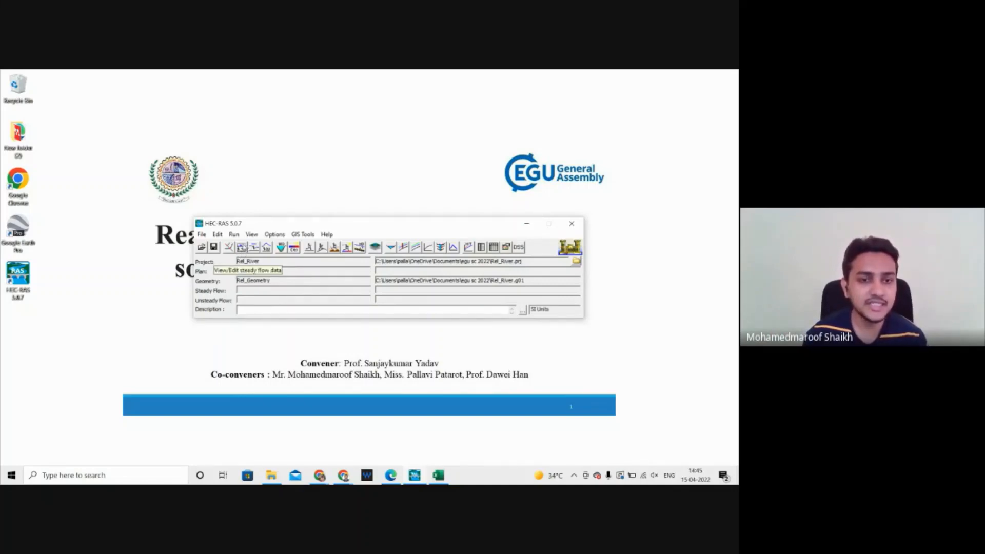
# Step: In the steady flow data, enter the calibration discharge of 3355 m³/s from EGU_EXCERCISE.pdf as the PF 1 flow at river station 10
pyautogui.click(241, 248)
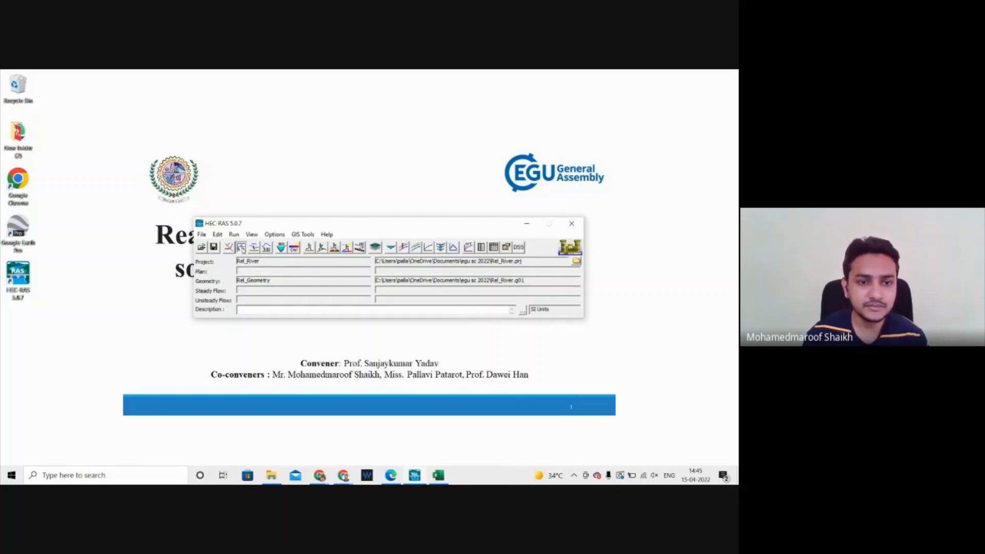
pyautogui.write('5')
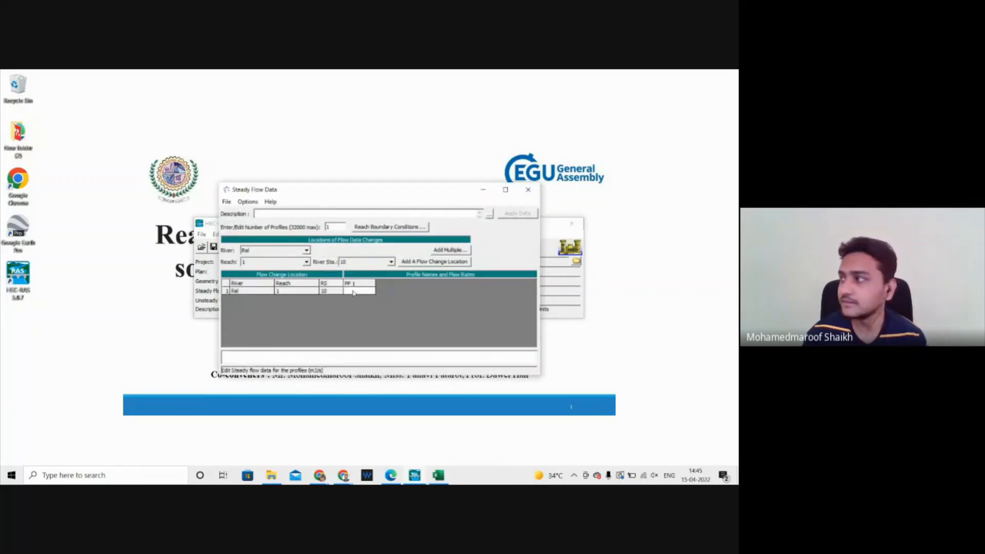
pyautogui.click(353, 291)
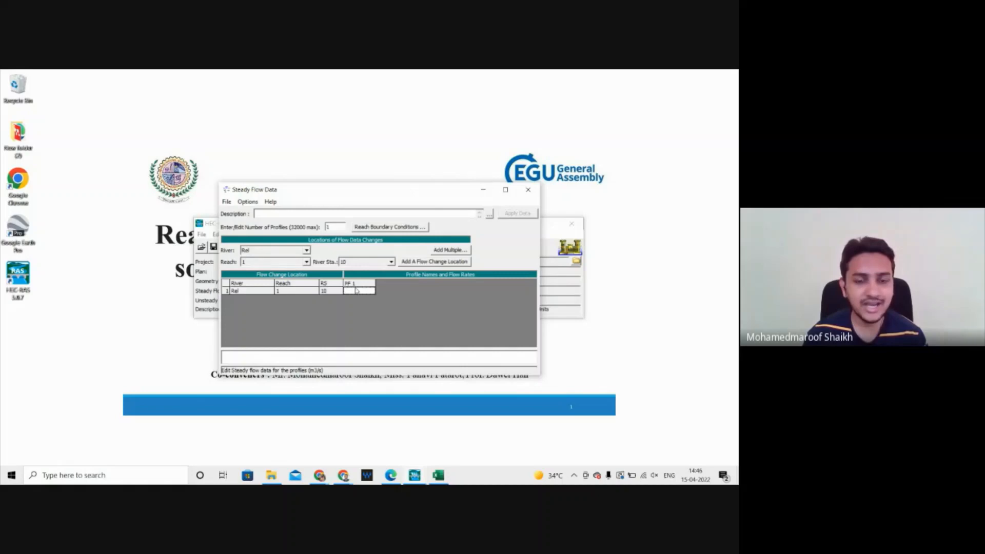
pyautogui.click(391, 475)
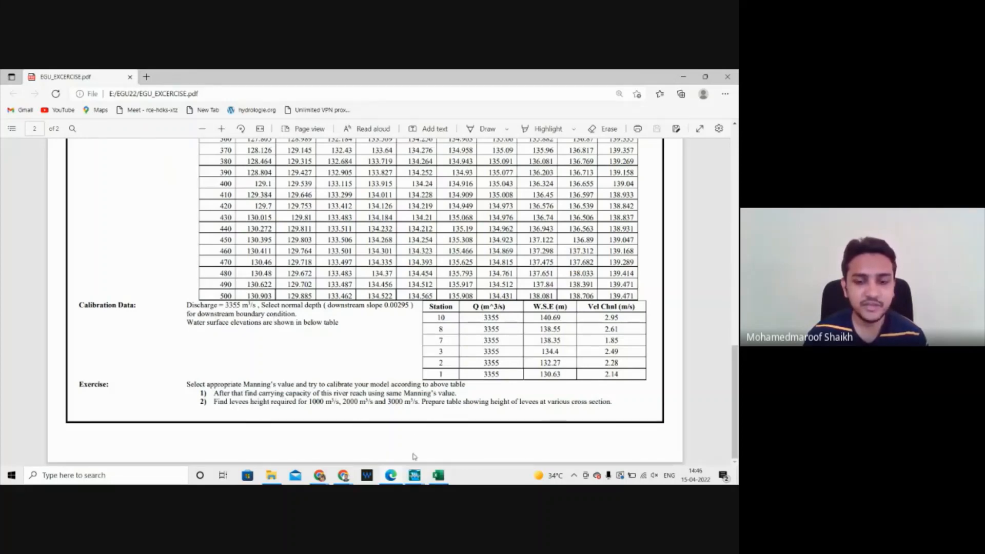
pyautogui.moveTo(414, 480)
pyautogui.click(426, 462)
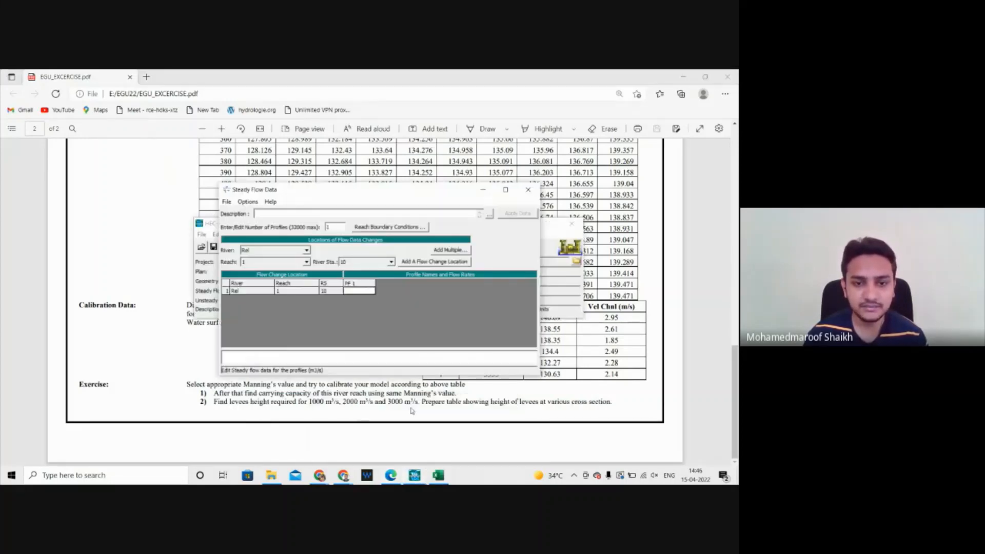
pyautogui.write('3355')
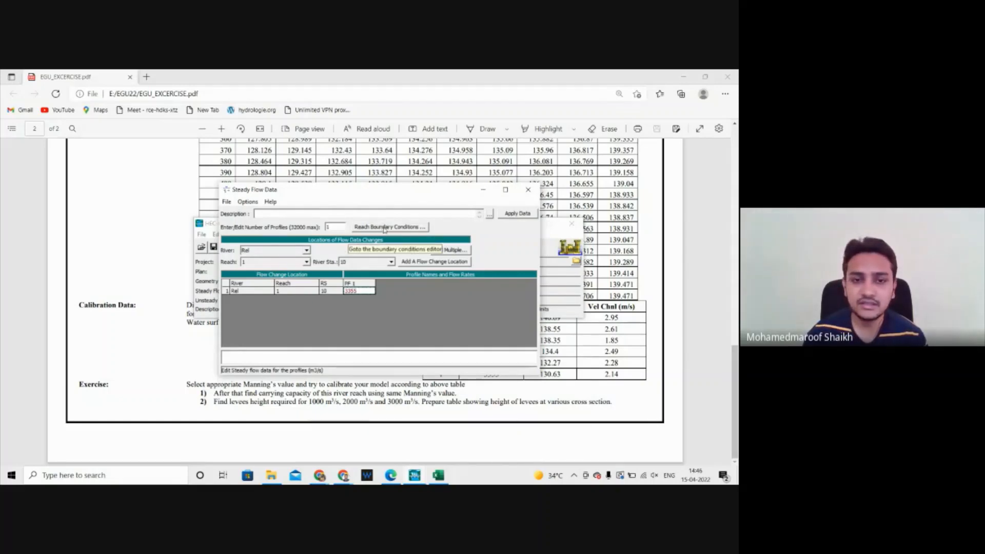
# Step: Choose normal depth as the downstream boundary condition of Rel reach 1 for all profiles, following the calibration data in EGU_EXCERCISE.pdf
pyautogui.click(384, 228)
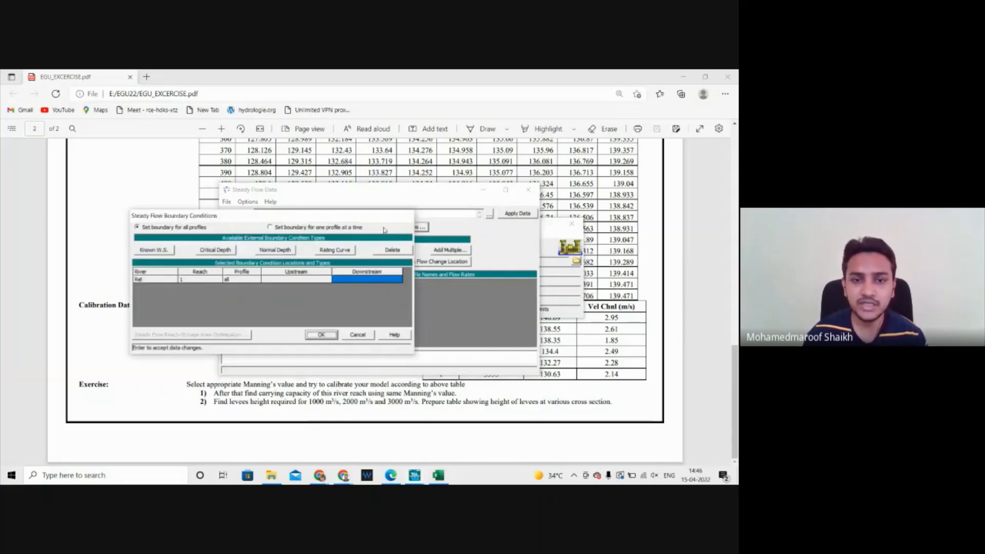
pyautogui.moveTo(391, 209); pyautogui.dragTo(421, 210)
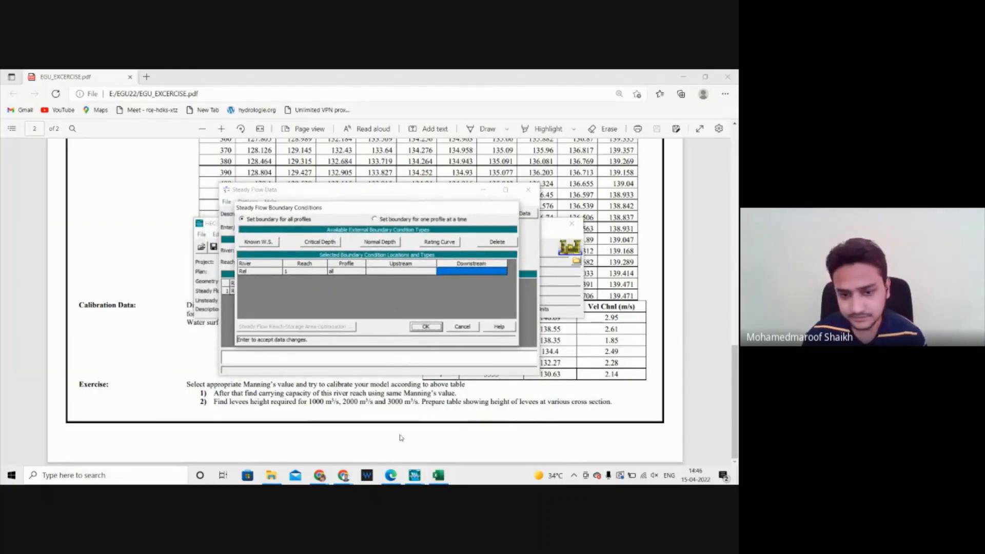
pyautogui.click(394, 477)
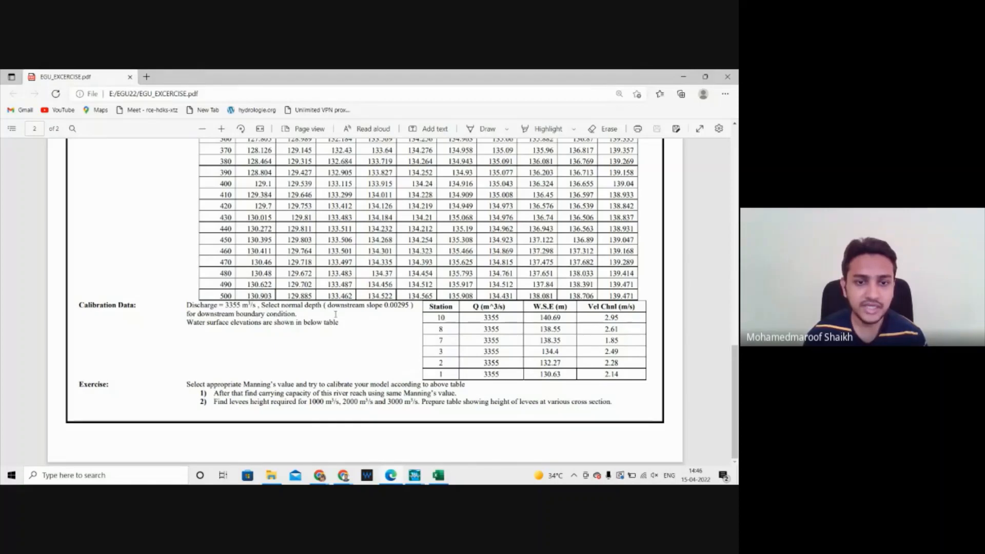
pyautogui.moveTo(414, 476)
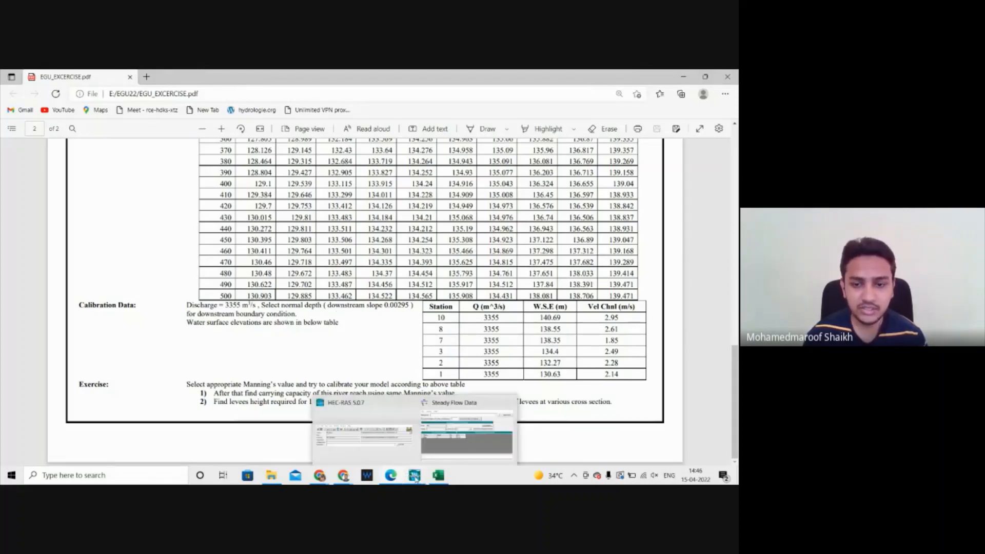
pyautogui.click(468, 433)
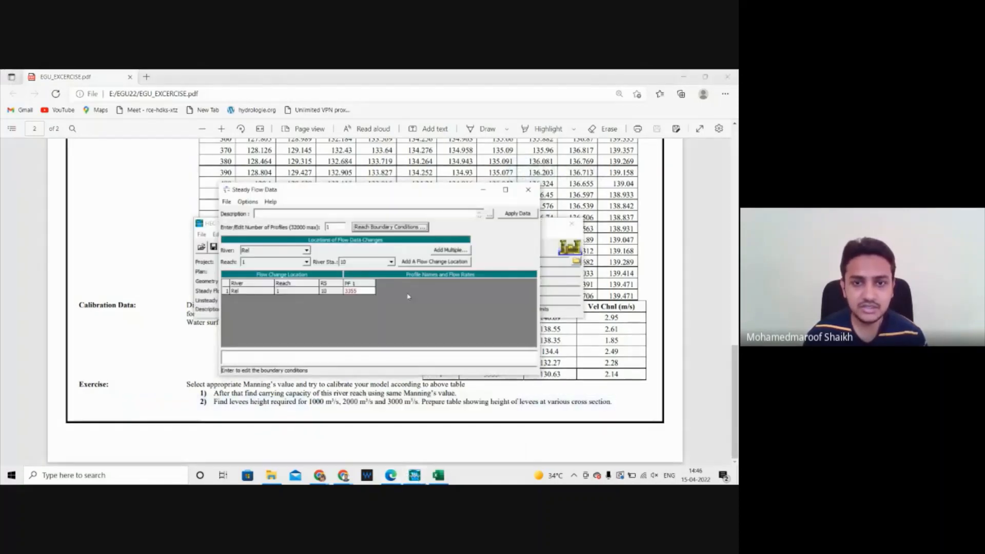
pyautogui.click(399, 227)
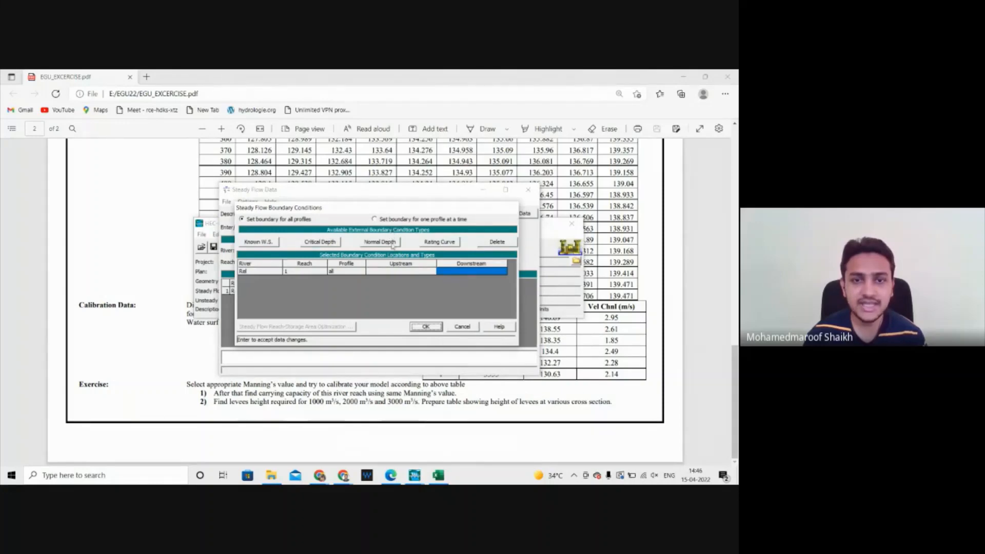
pyautogui.click(391, 243)
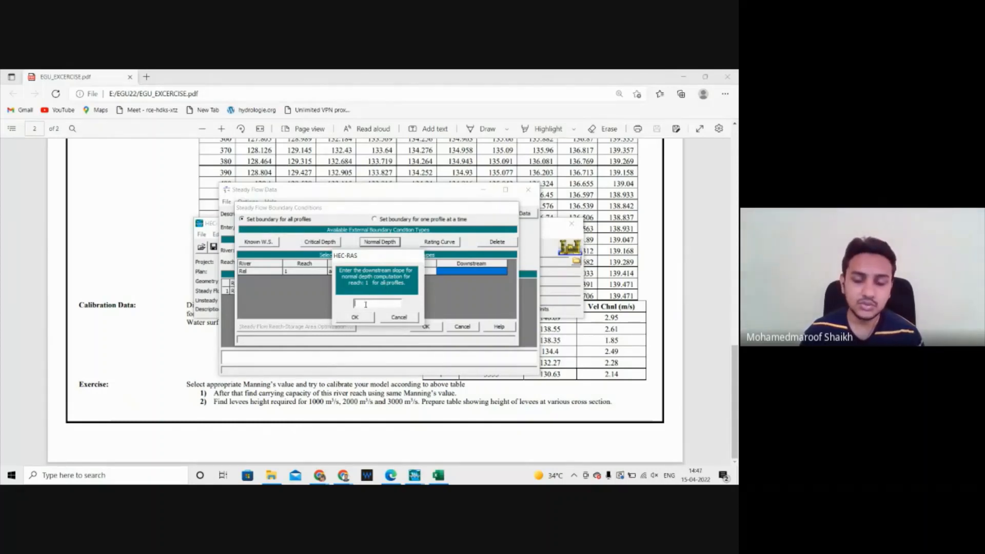
# Step: Enter the downstream slope of 0.00295 from EGU_EXCERCISE.pdf for the normal depth computation and accept the boundary conditions
pyautogui.click(391, 477)
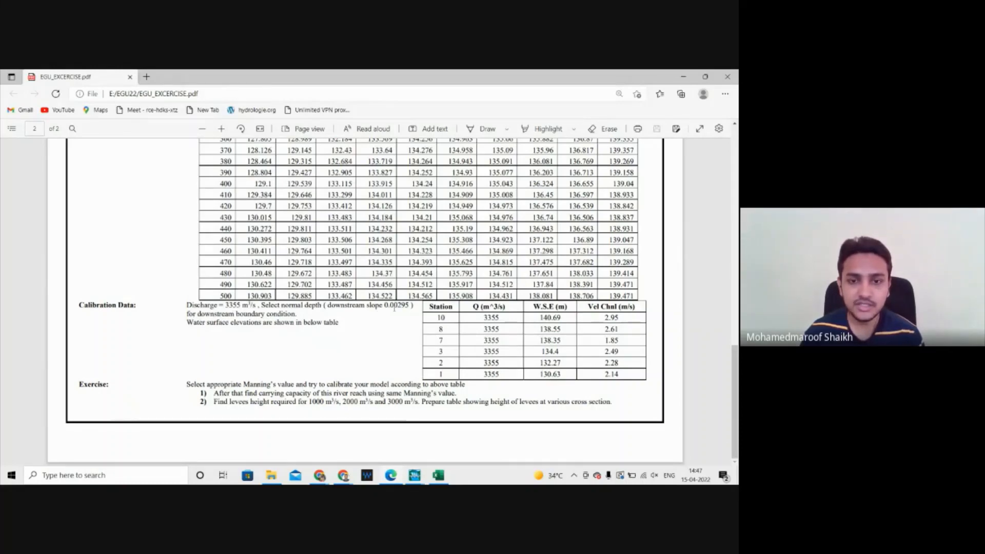
pyautogui.click(414, 475)
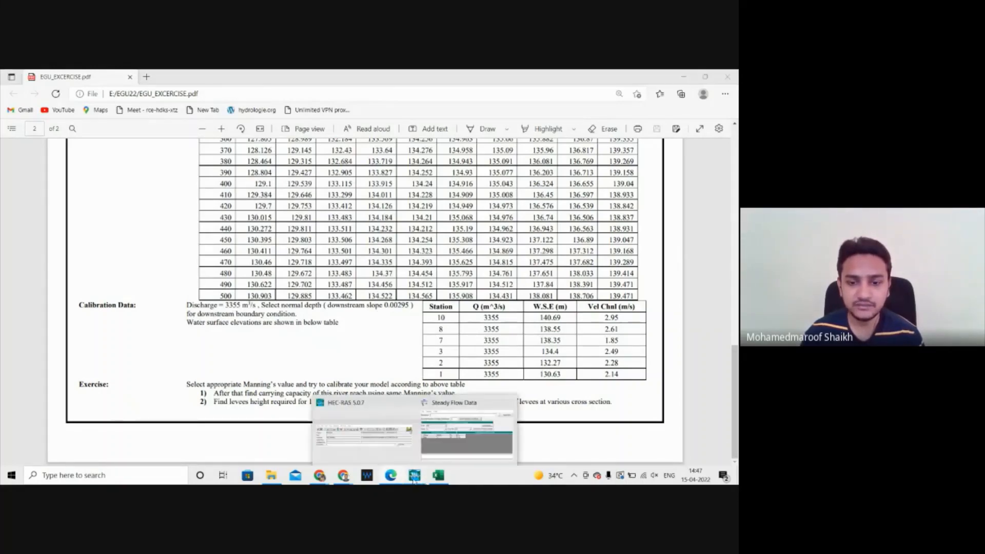
pyautogui.click(436, 430)
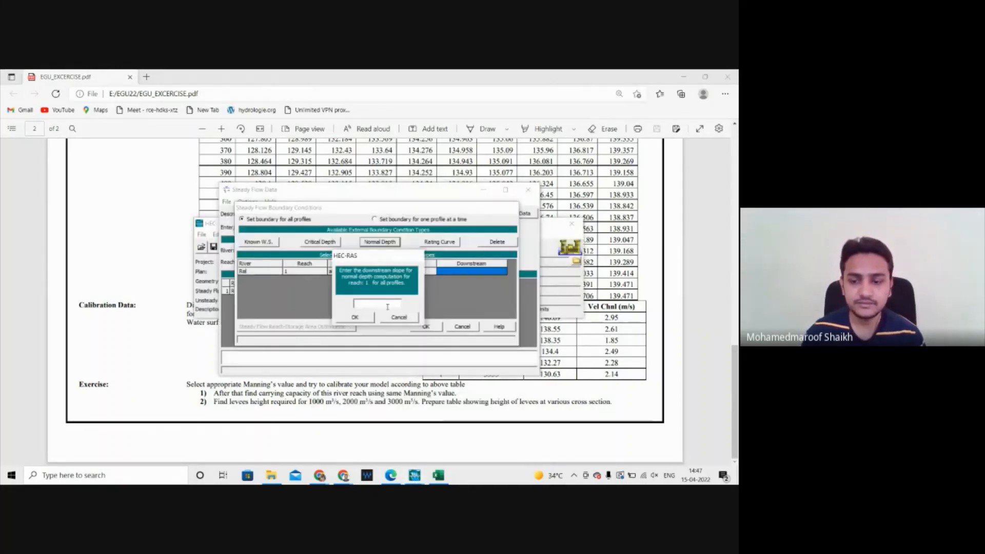
pyautogui.write('0.00')
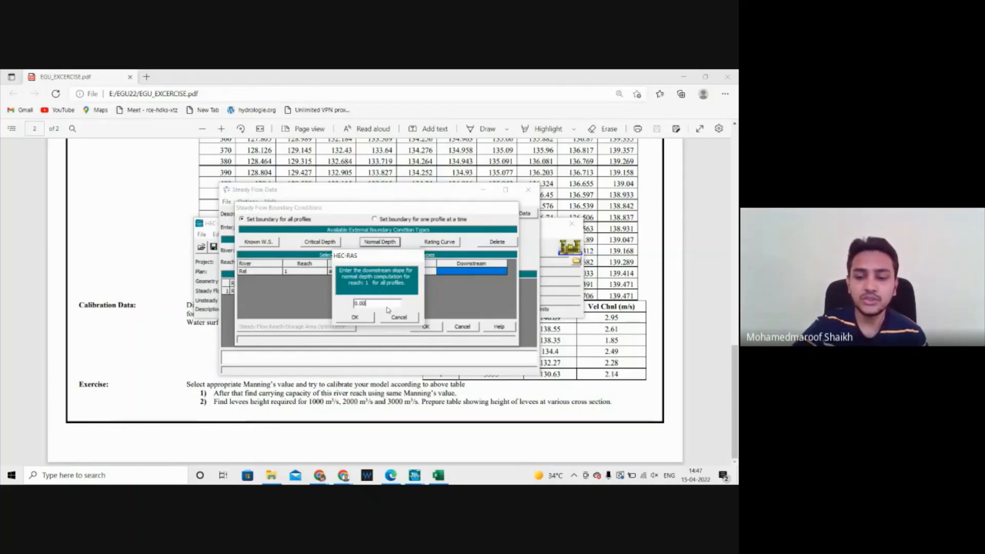
pyautogui.write('295')
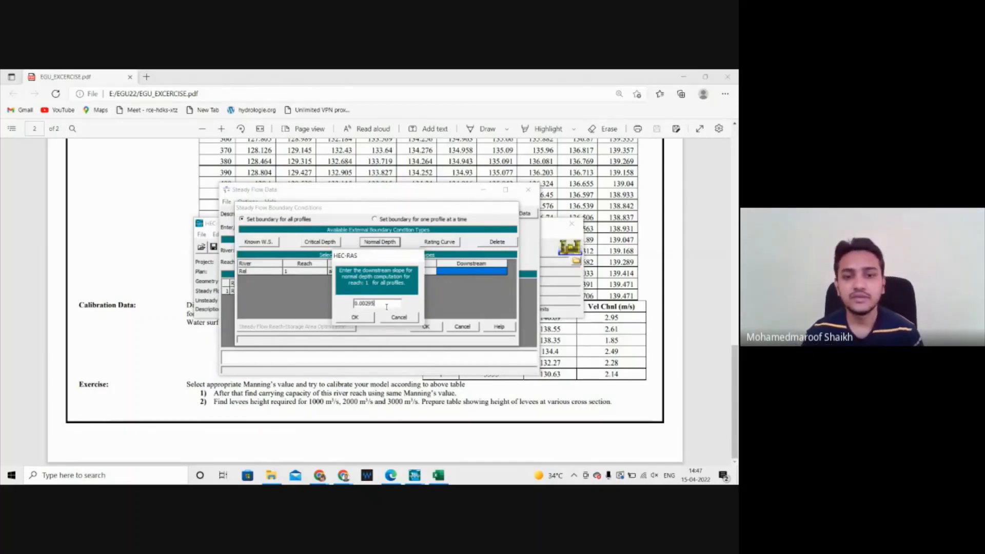
pyautogui.click(362, 318)
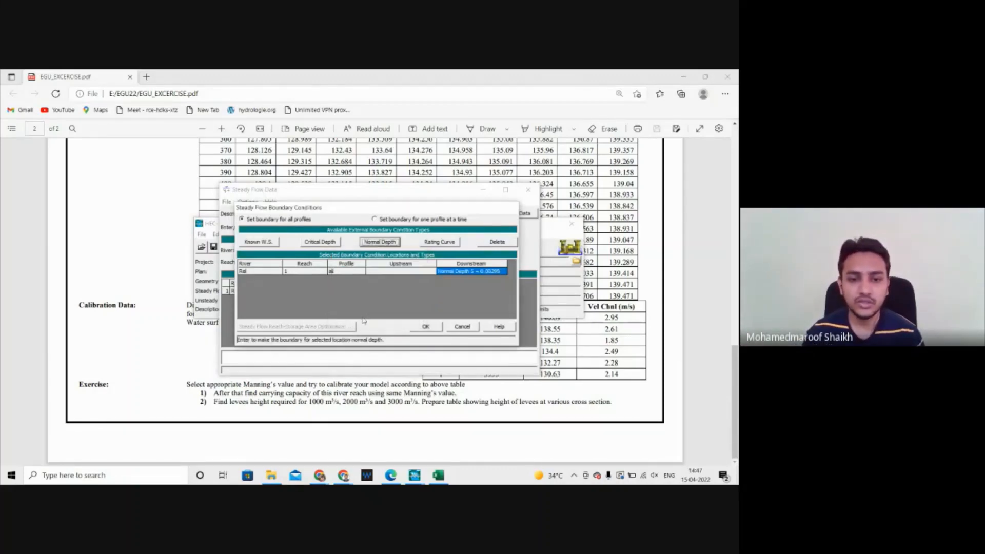
pyautogui.click(426, 331)
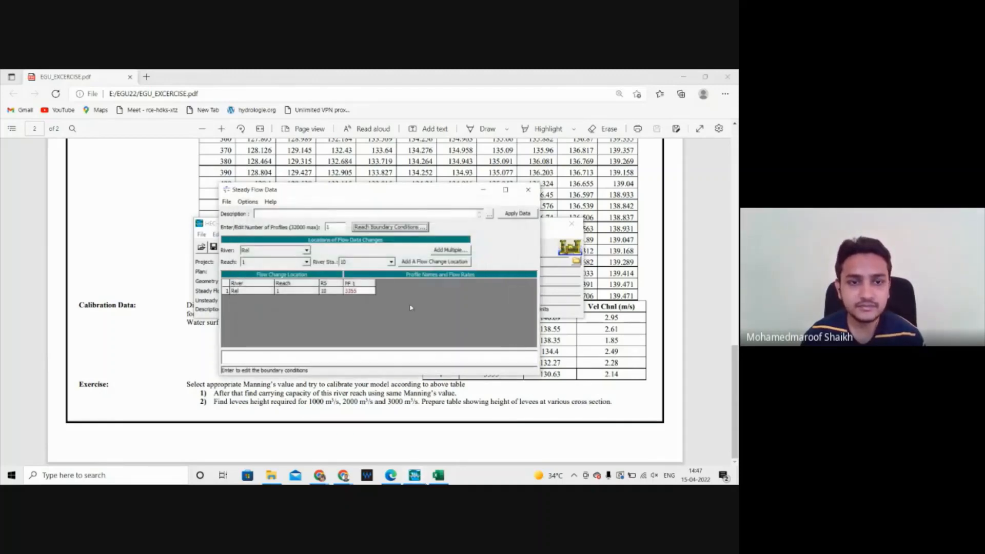
# Step: Save the steady flow data with the title Rel_Flow in the egu sc 2022 folder and close the flow data editor
pyautogui.click(226, 202)
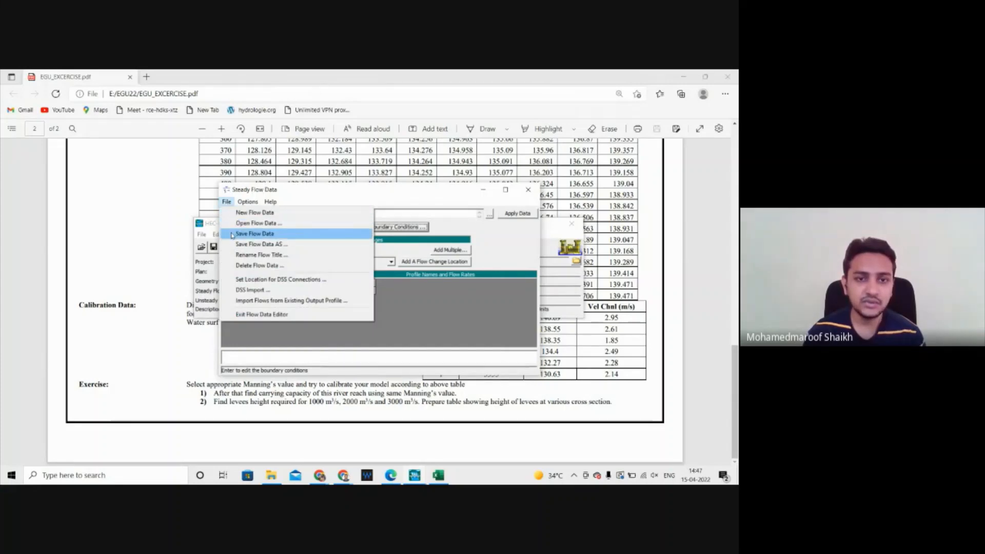
pyautogui.click(252, 234)
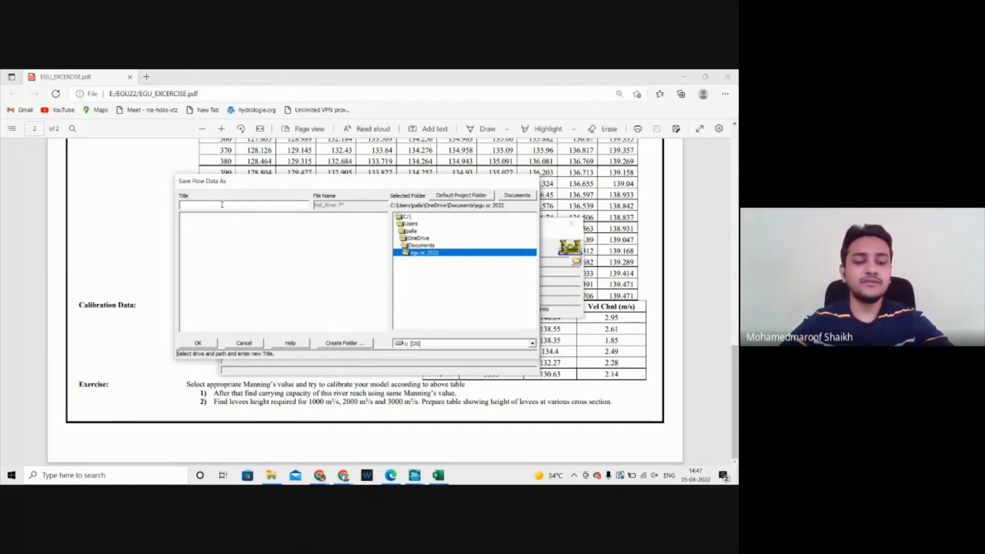
pyautogui.write('Rel')
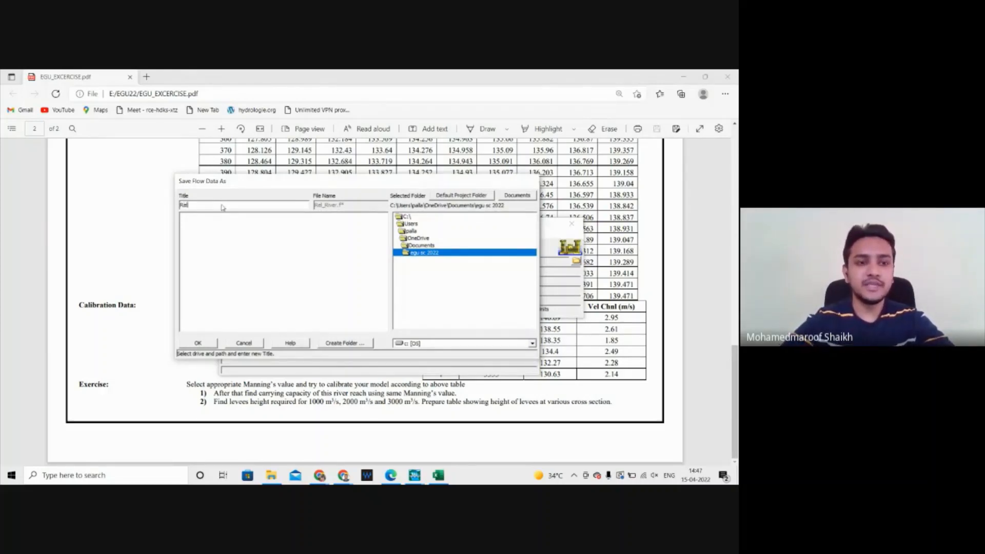
pyautogui.write('_')
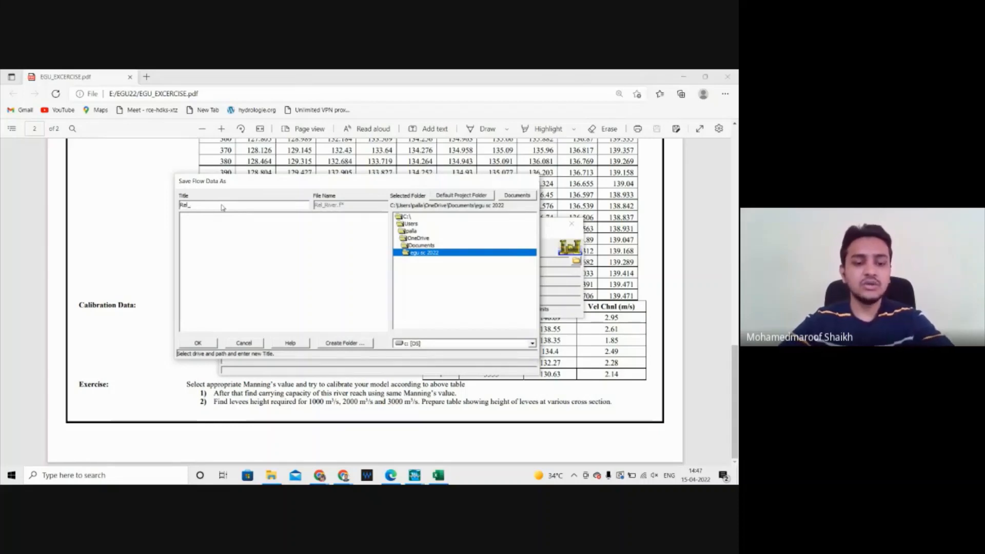
pyautogui.write('Flow')
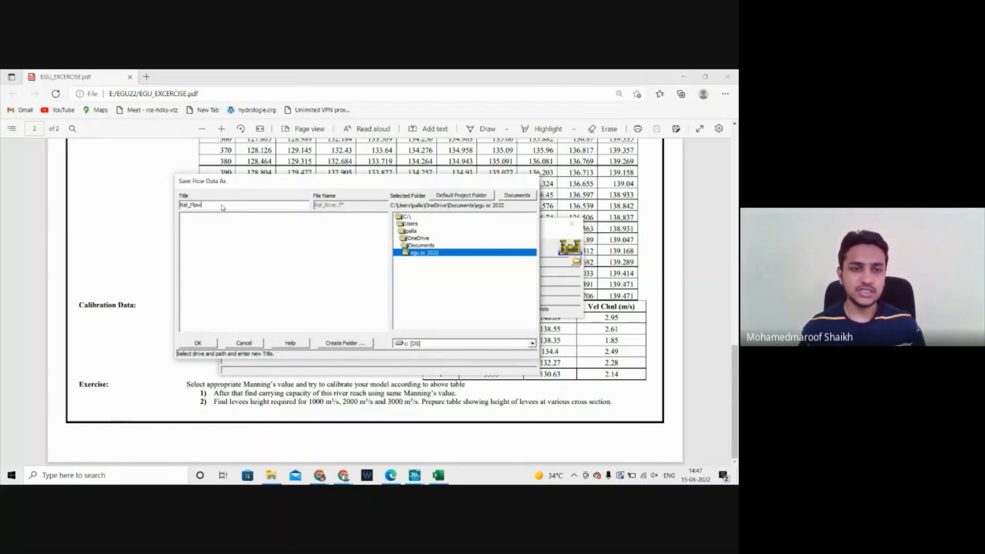
pyautogui.click(198, 343)
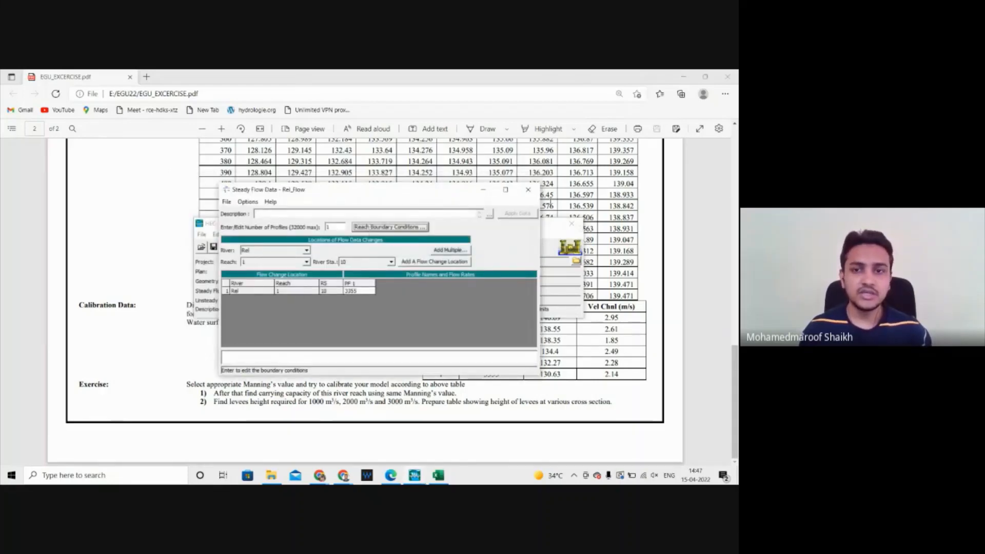
pyautogui.click(528, 189)
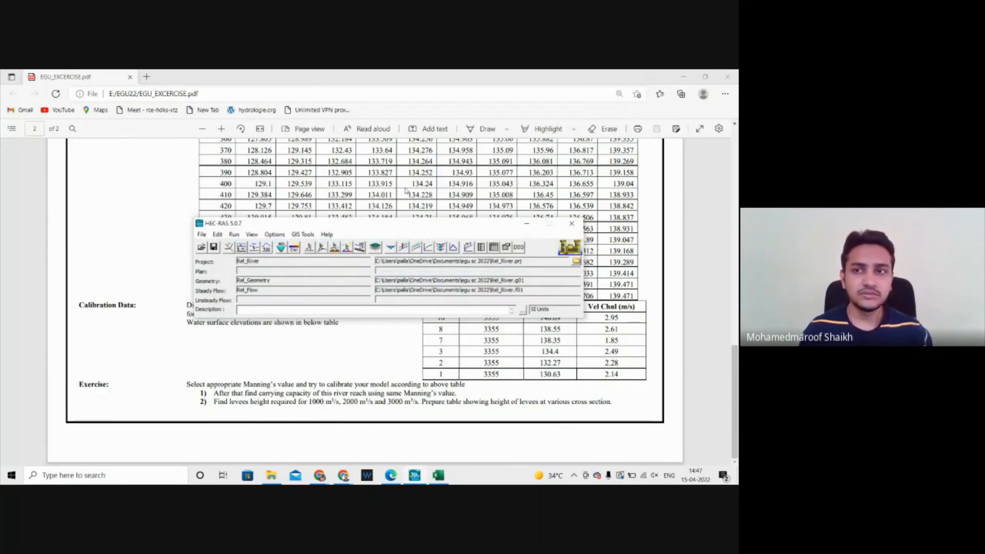
# Step: Minimize the exercise PDF and set up a steady flow analysis with the short ID 3355
pyautogui.click(683, 76)
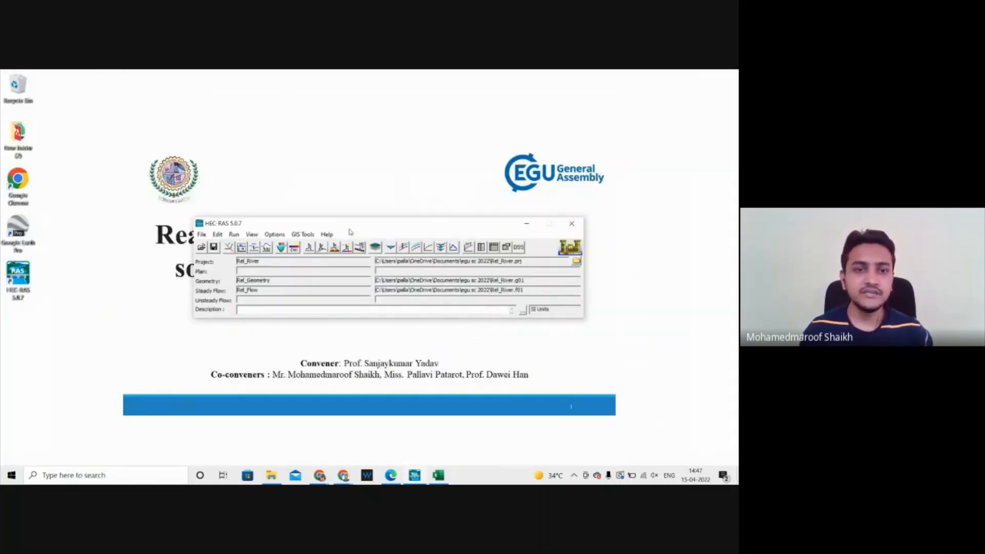
pyautogui.moveTo(348, 224); pyautogui.dragTo(328, 220)
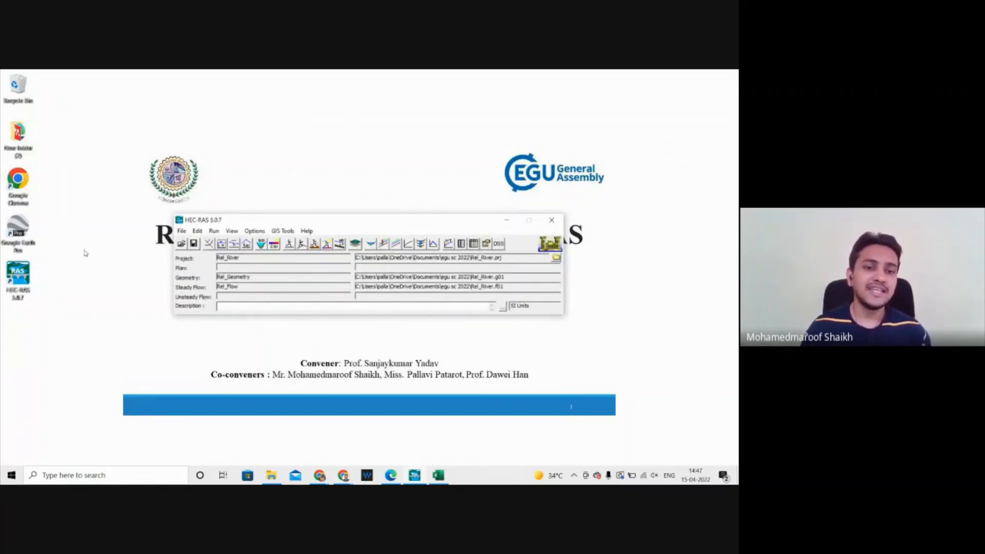
pyautogui.click(214, 232)
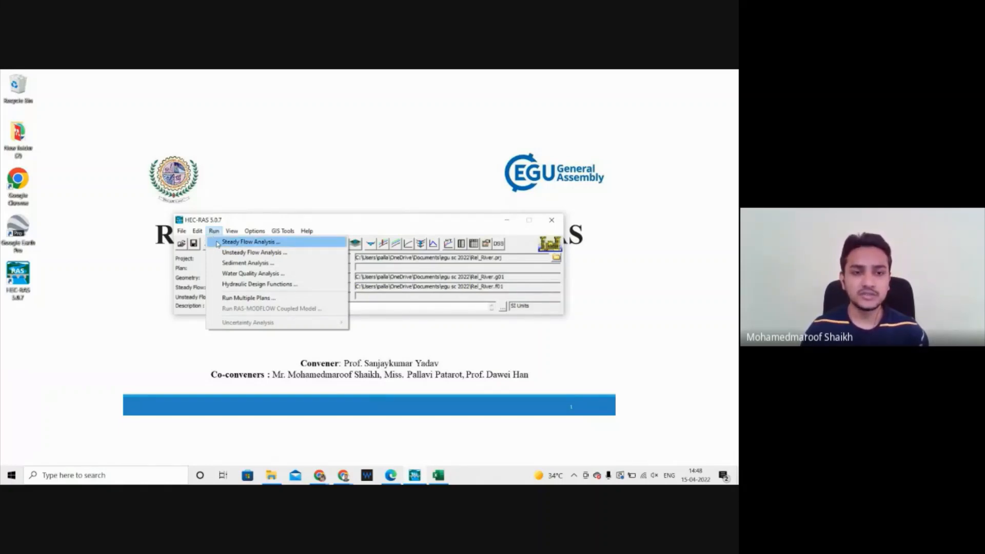
pyautogui.click(218, 243)
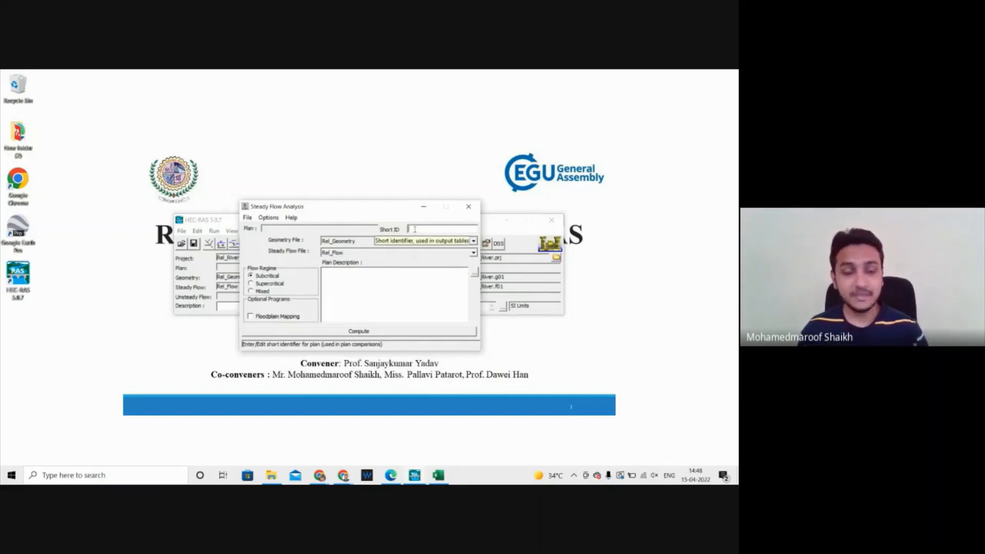
pyautogui.write('SS')
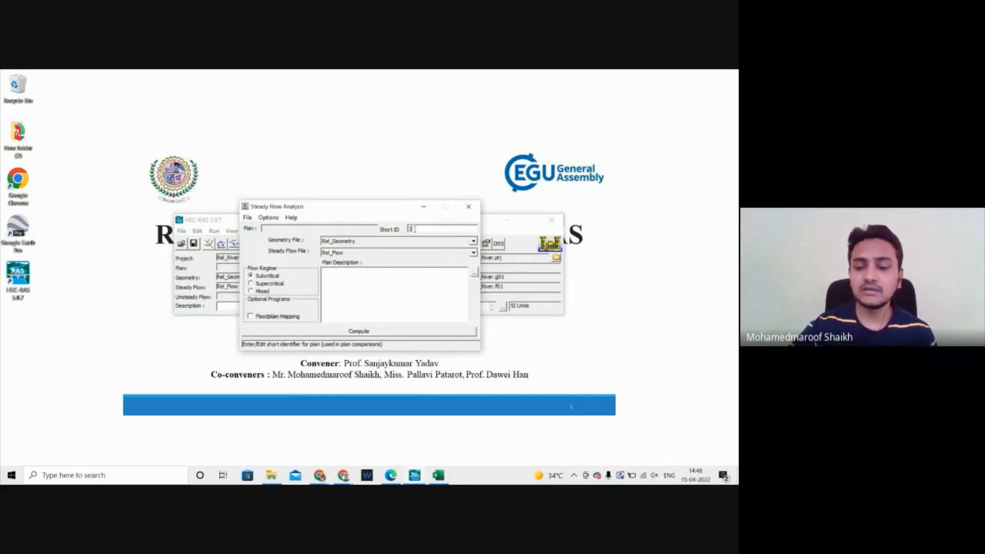
pyautogui.write('8')
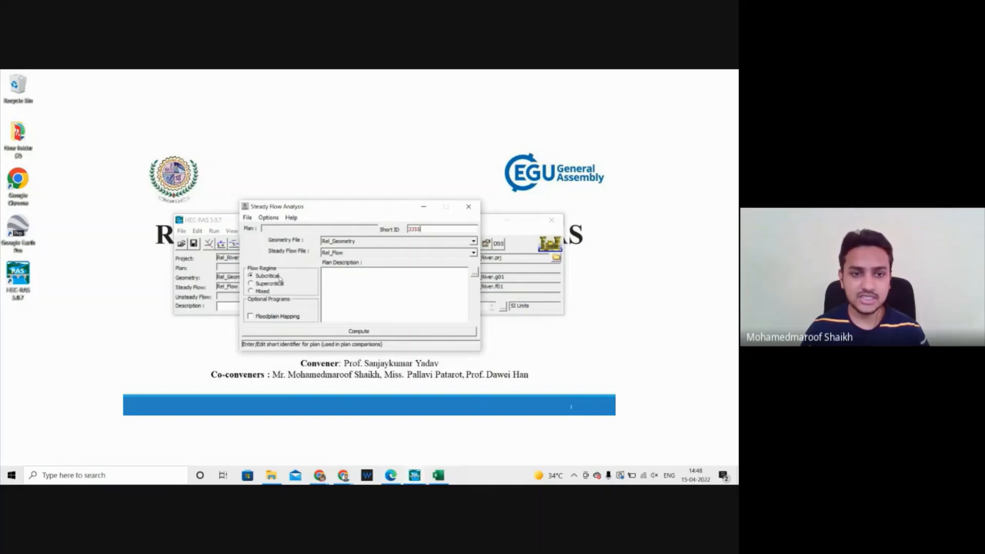
# Step: Compute the steady flow simulation, and close the computation report and the analysis setup
pyautogui.click(362, 332)
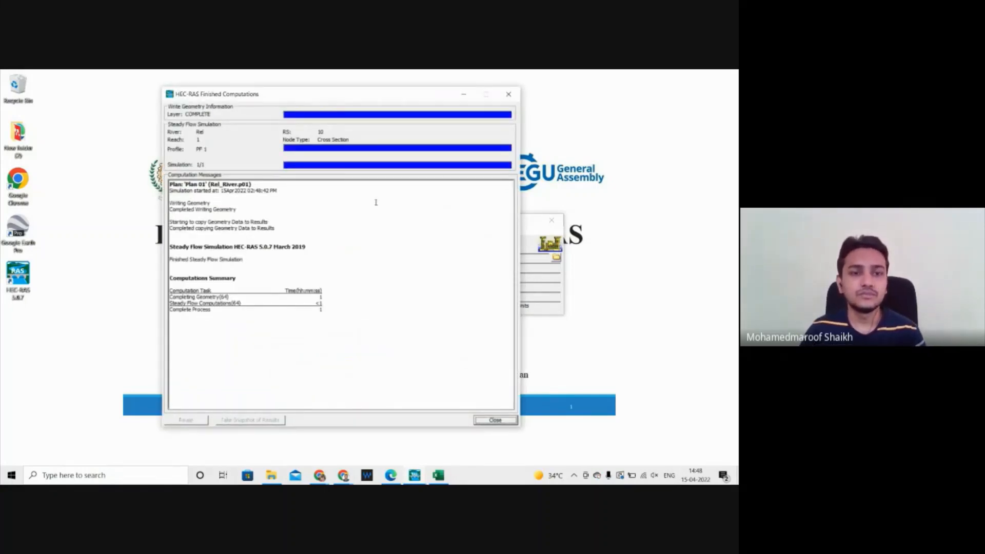
pyautogui.click(495, 421)
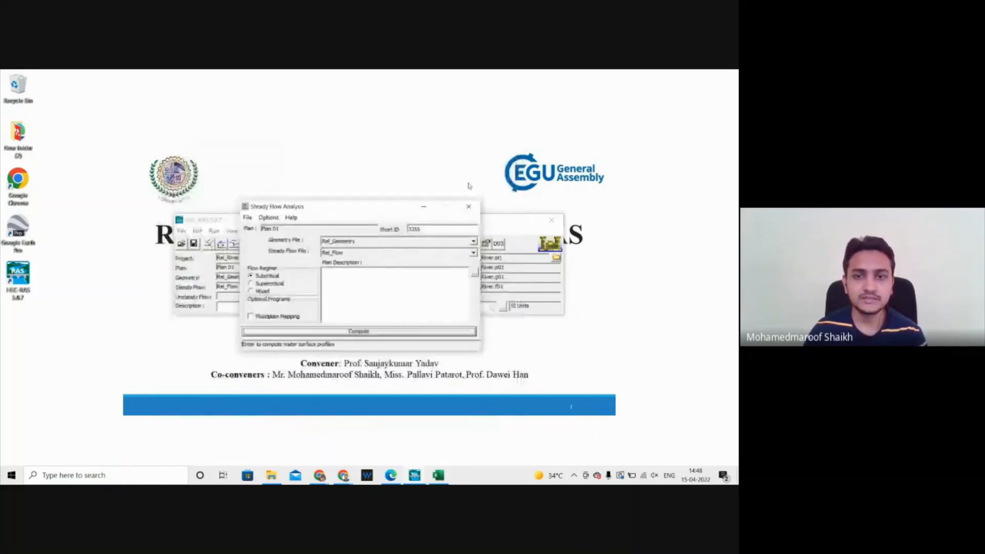
pyautogui.click(468, 207)
# Step: Open the cross section plot of the Rel river results and enlarge it to full screen
pyautogui.moveTo(381, 224); pyautogui.dragTo(371, 230)
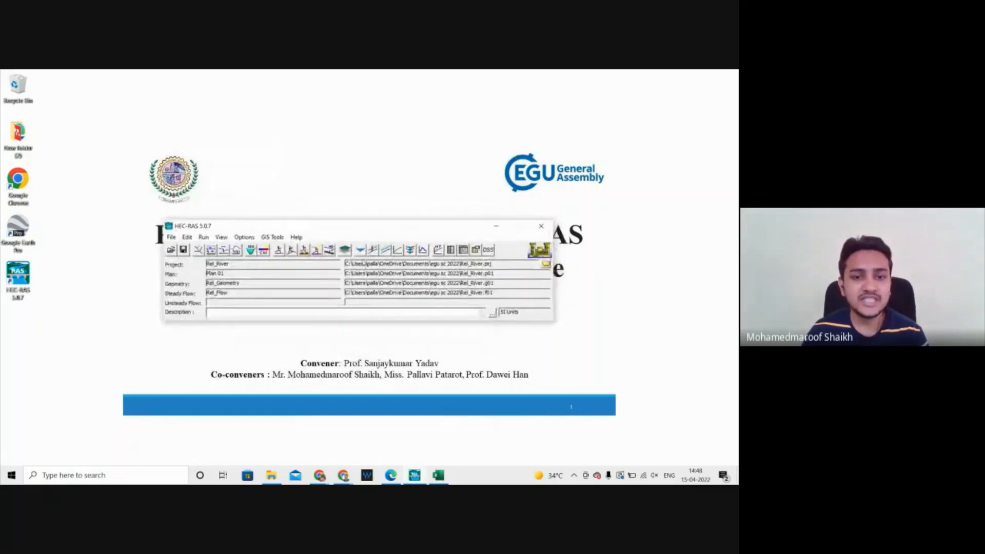
pyautogui.click(361, 251)
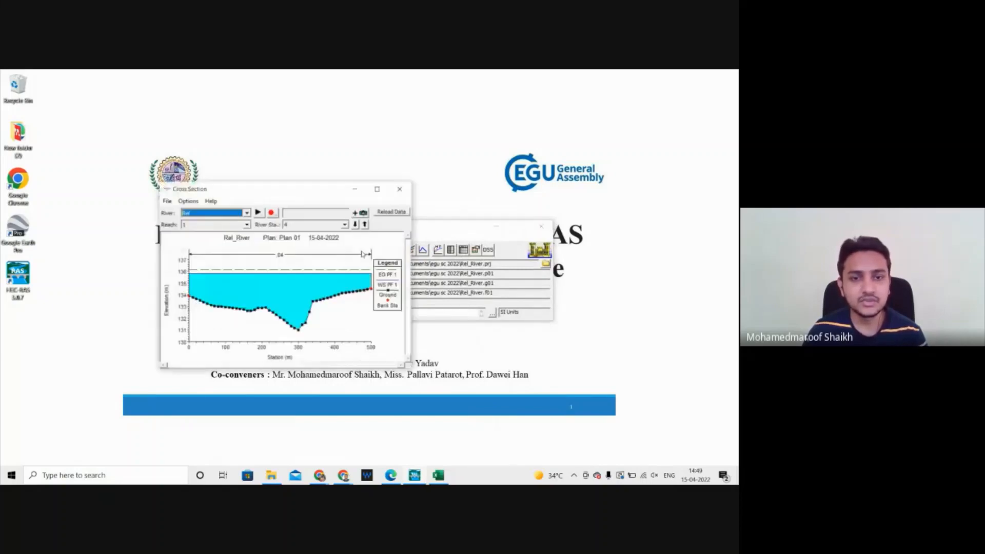
pyautogui.click(399, 189)
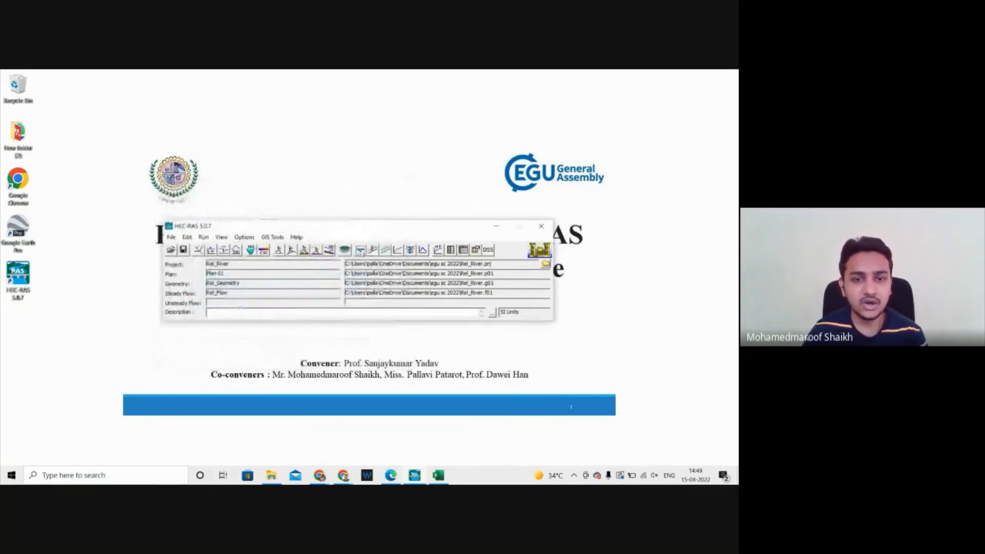
pyautogui.click(360, 250)
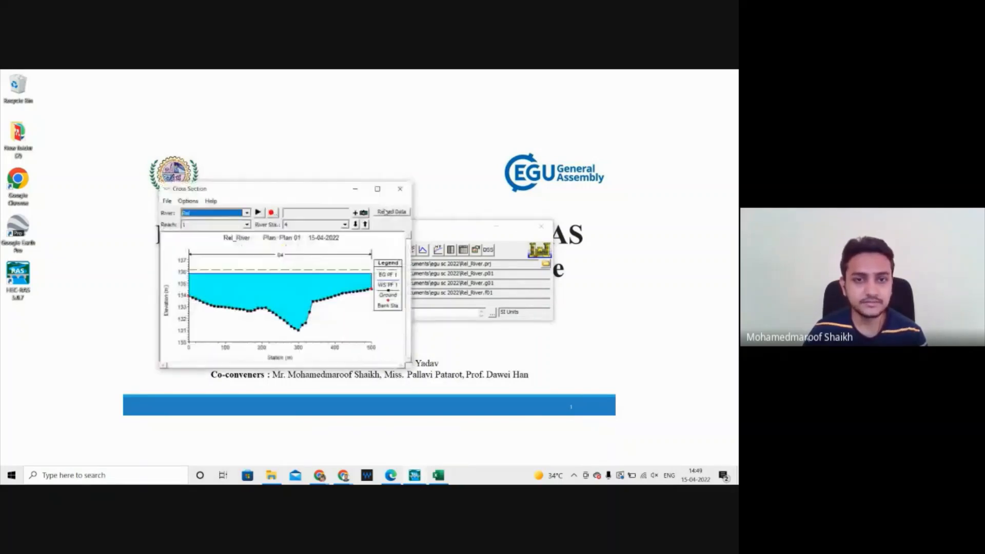
pyautogui.click(377, 190)
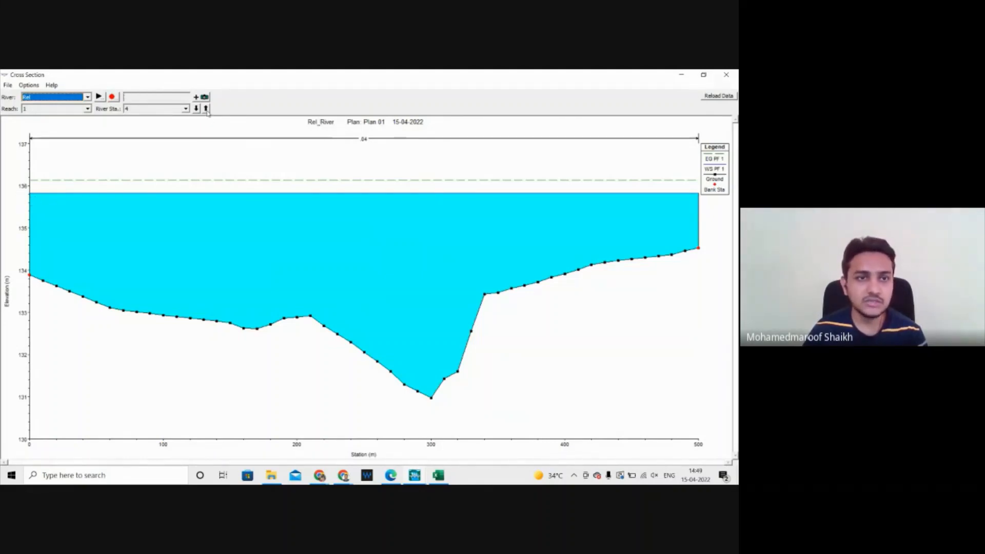
# Step: Review the water surface at river station 9, step through the other river stations, and close the cross section plot
pyautogui.click(185, 109)
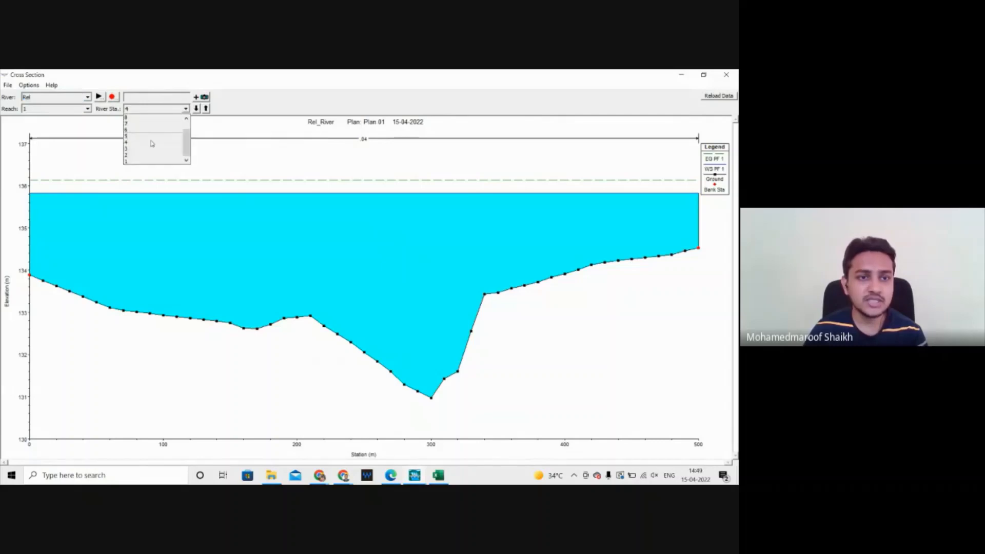
pyautogui.scroll(2, 148, 148)
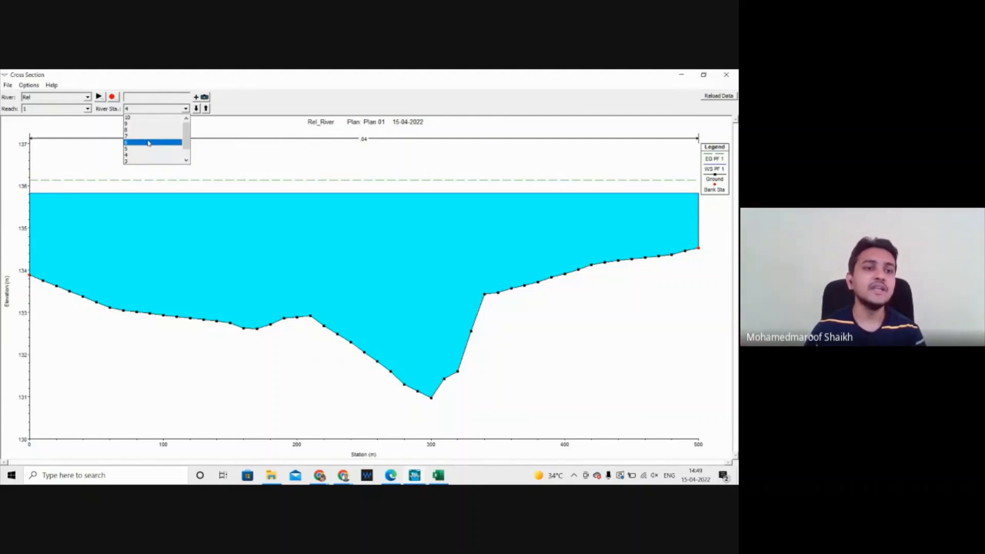
pyautogui.click(149, 124)
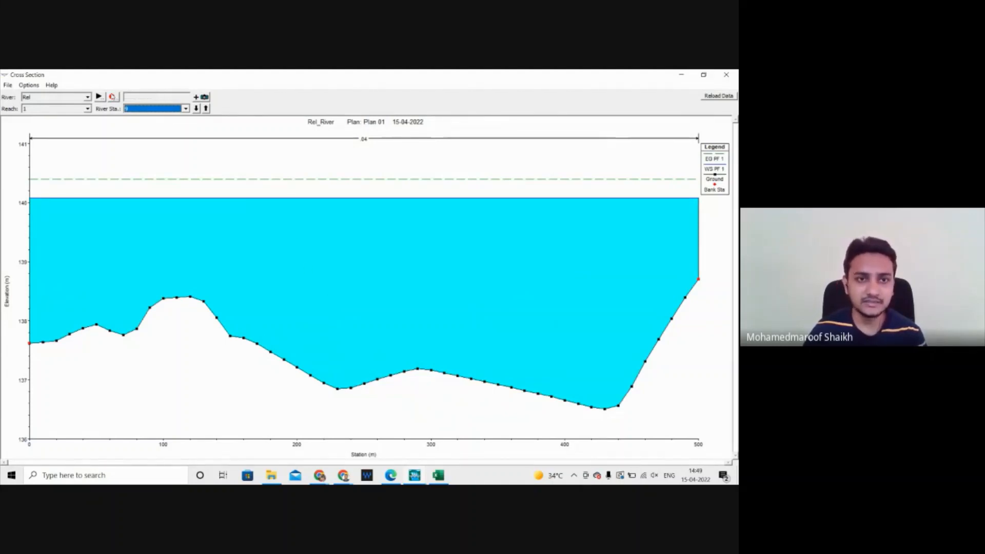
pyautogui.click(205, 109)
pyautogui.click(206, 108)
pyautogui.click(206, 108)
pyautogui.click(206, 108)
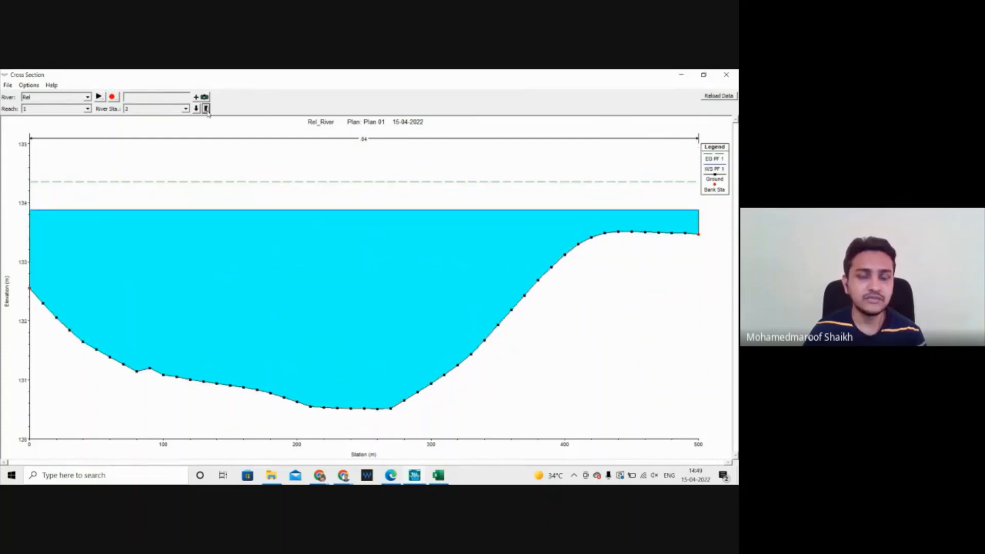
pyautogui.click(206, 108)
pyautogui.click(206, 108)
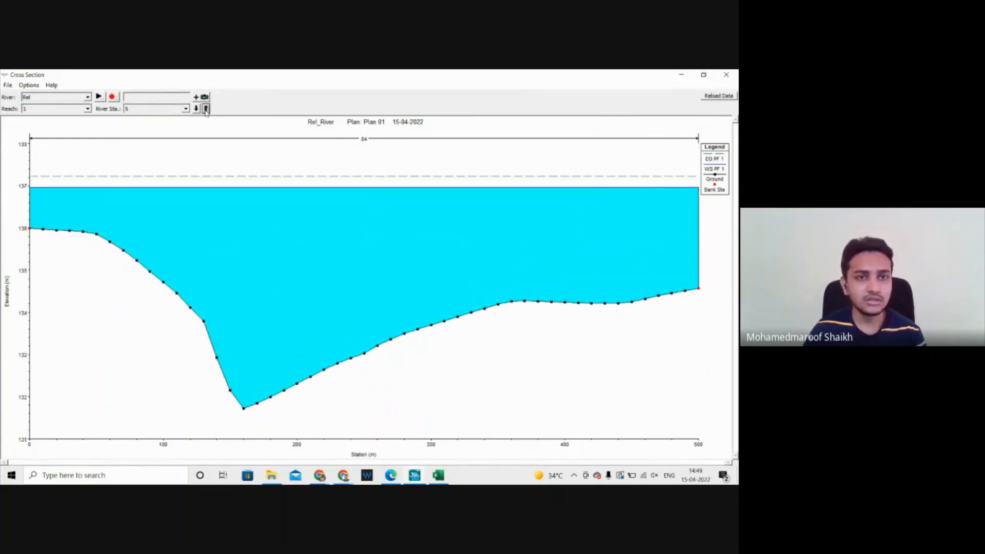
pyautogui.click(731, 77)
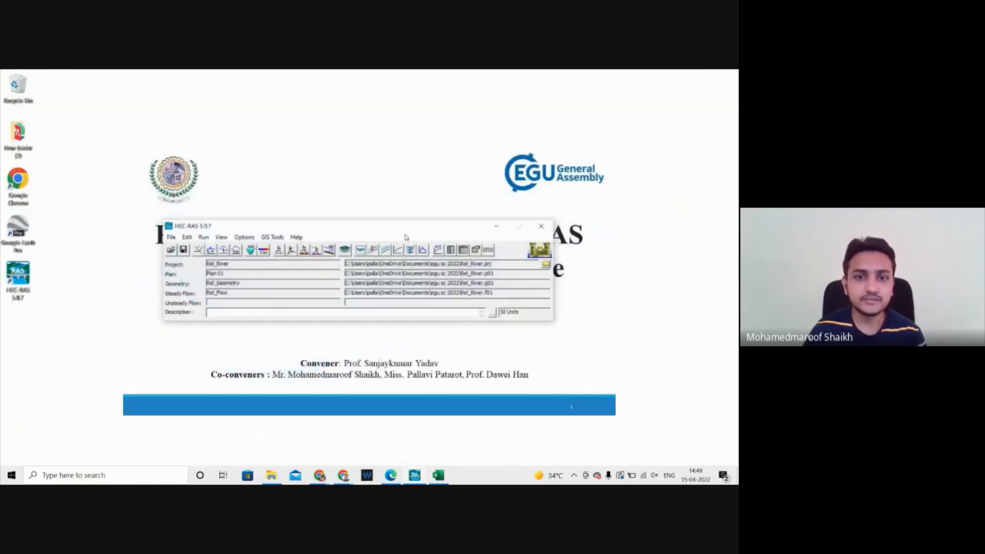
# Step: View the velocity profile along the main channel in an enlarged general profile plot, and close it
pyautogui.click(385, 250)
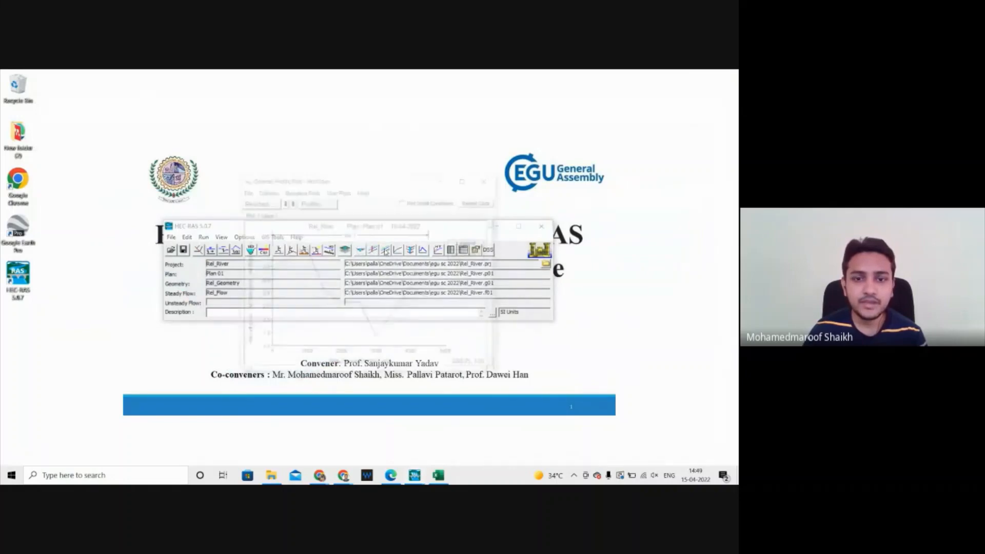
pyautogui.click(489, 185)
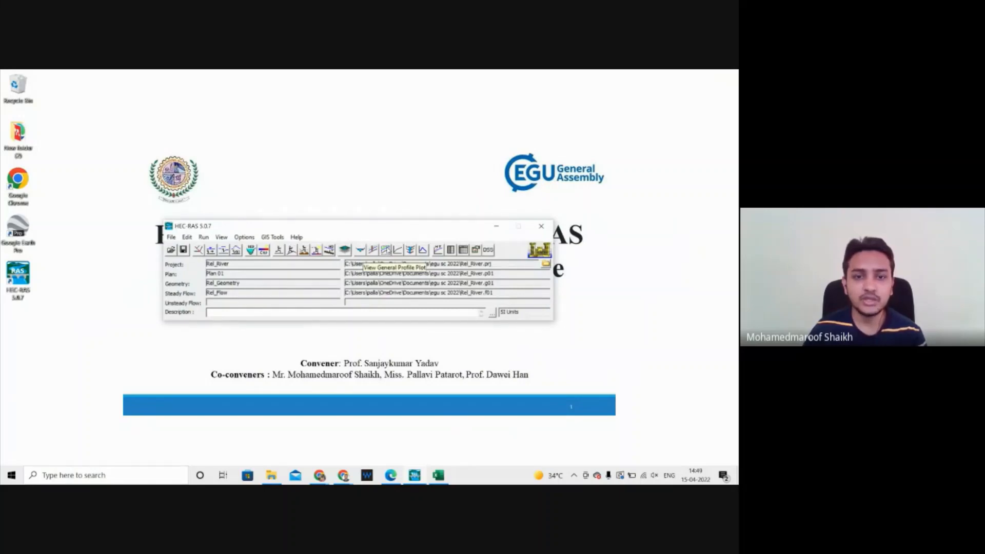
pyautogui.click(385, 251)
pyautogui.click(467, 184)
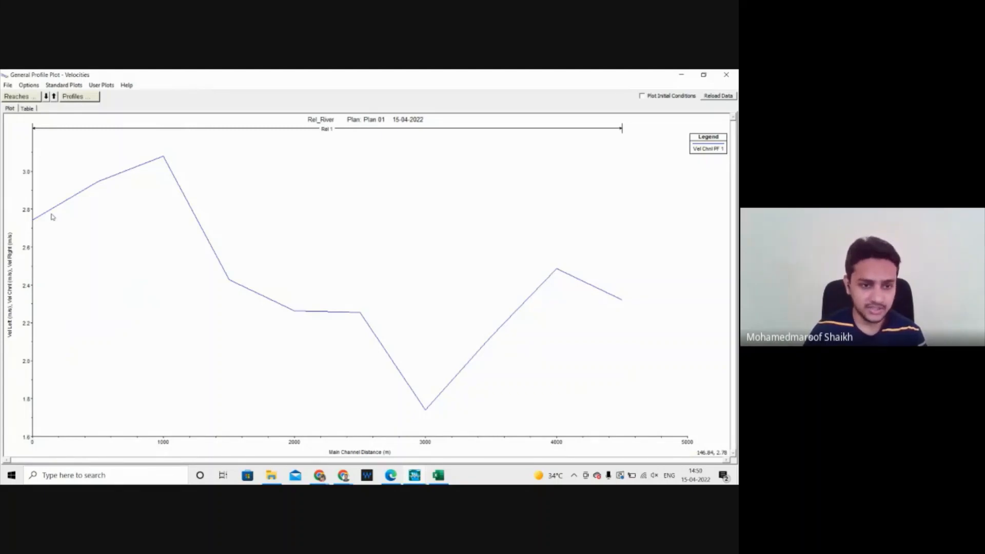
pyautogui.click(727, 76)
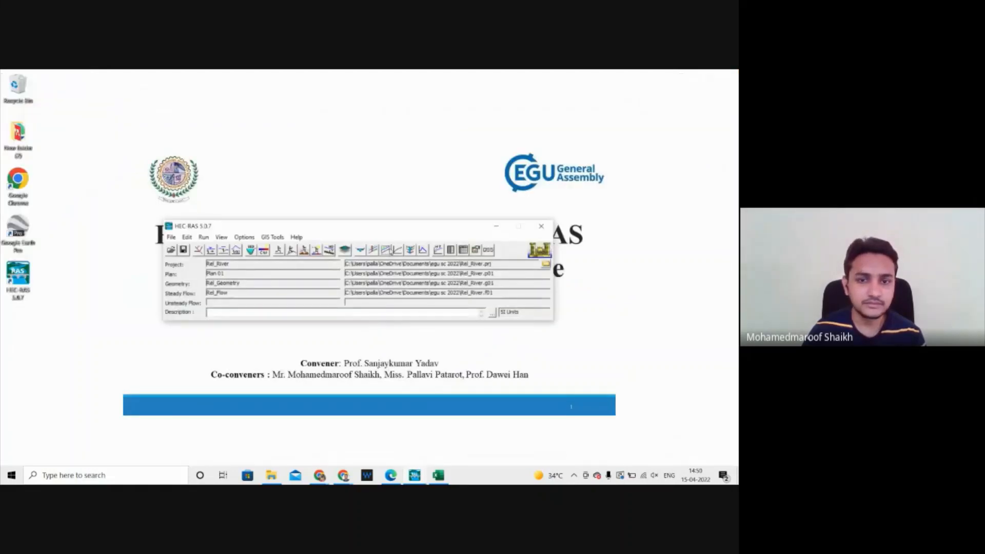
# Step: View the computed rating curve at river station 5 in full screen and close it
pyautogui.click(399, 251)
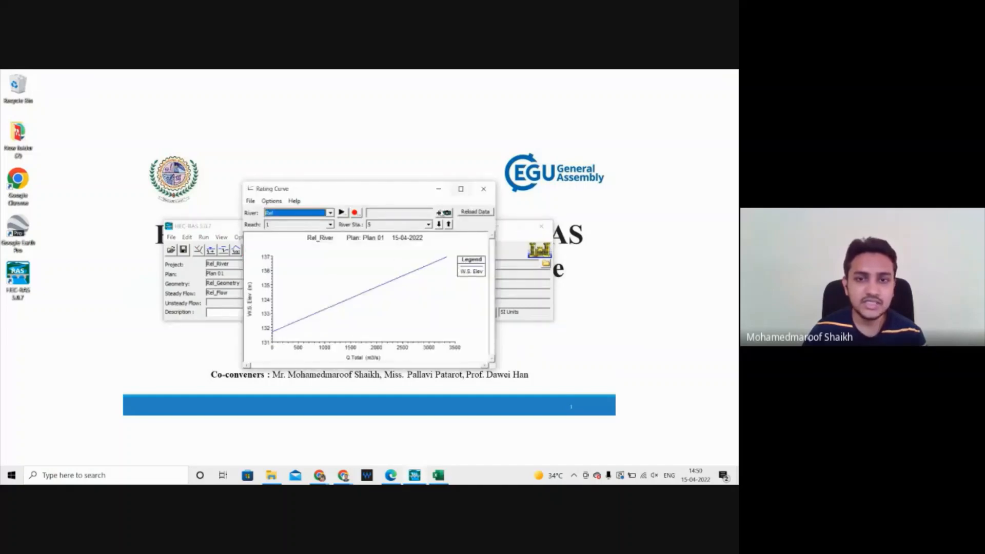
pyautogui.click(461, 189)
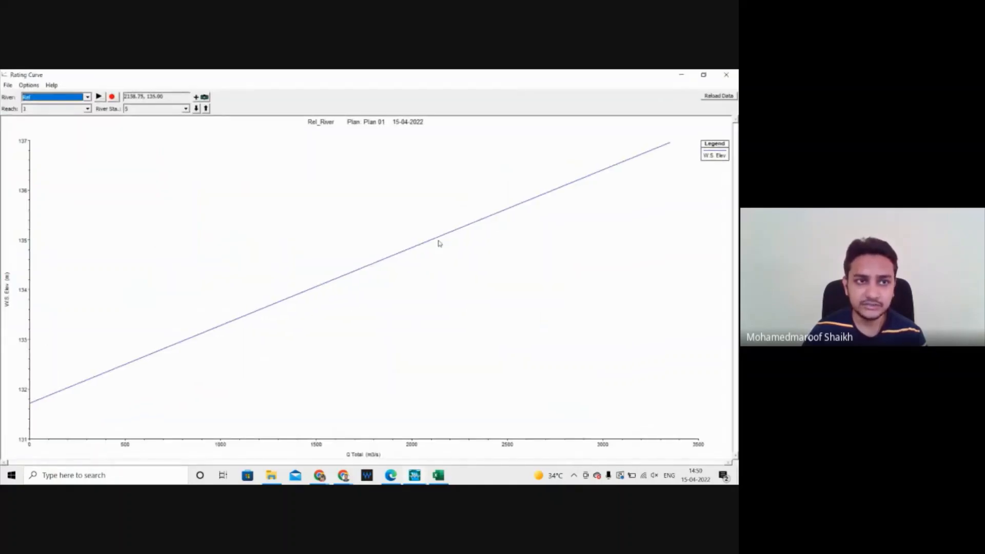
pyautogui.click(729, 74)
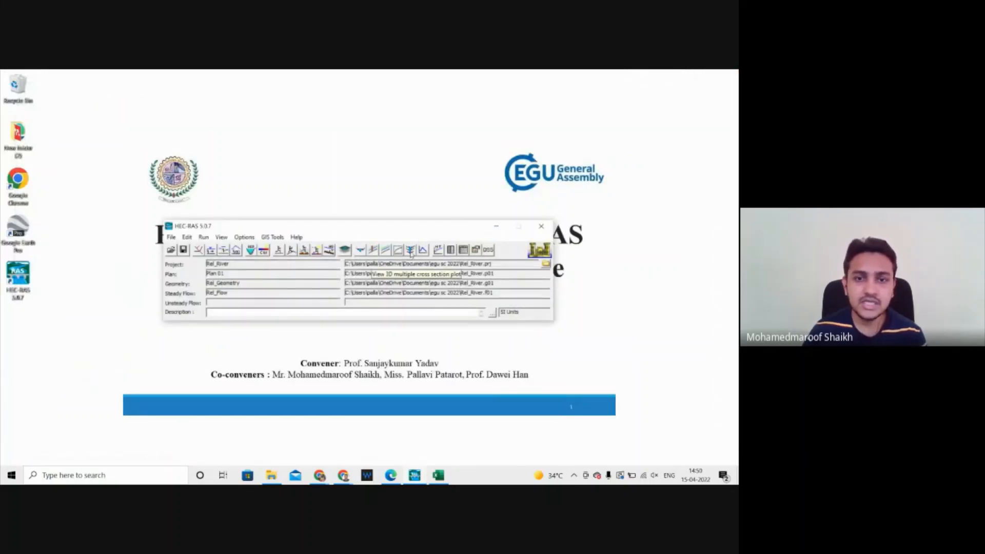
# Step: Open the X-Y-Z perspective plot of the reach in full screen and change its rotation angle in both directions
pyautogui.click(412, 250)
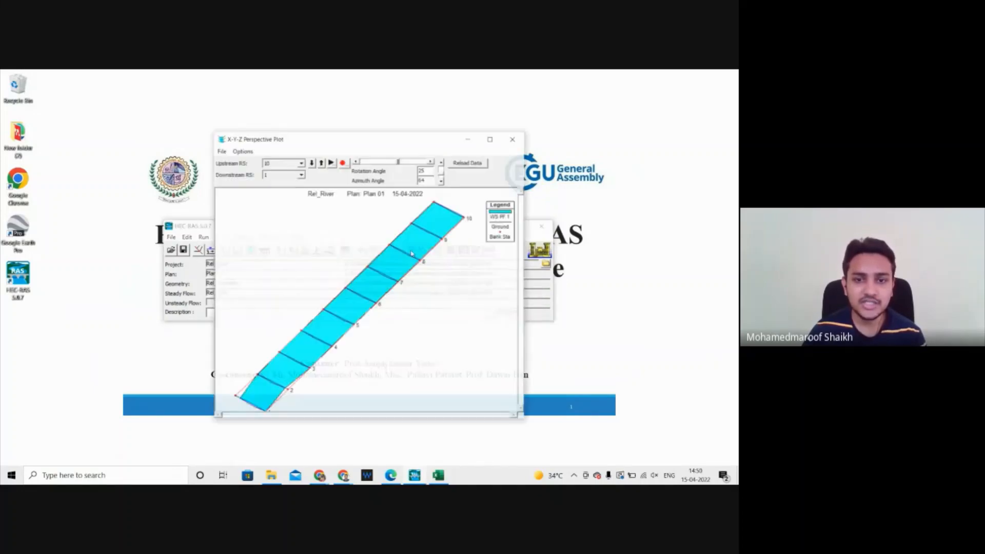
pyautogui.click(497, 139)
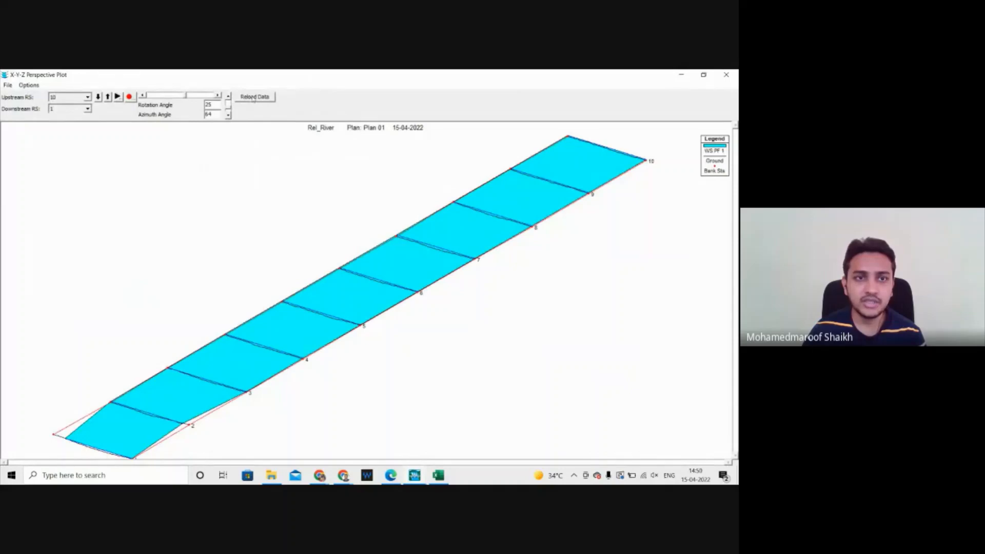
pyautogui.click(218, 96)
pyautogui.click(218, 95)
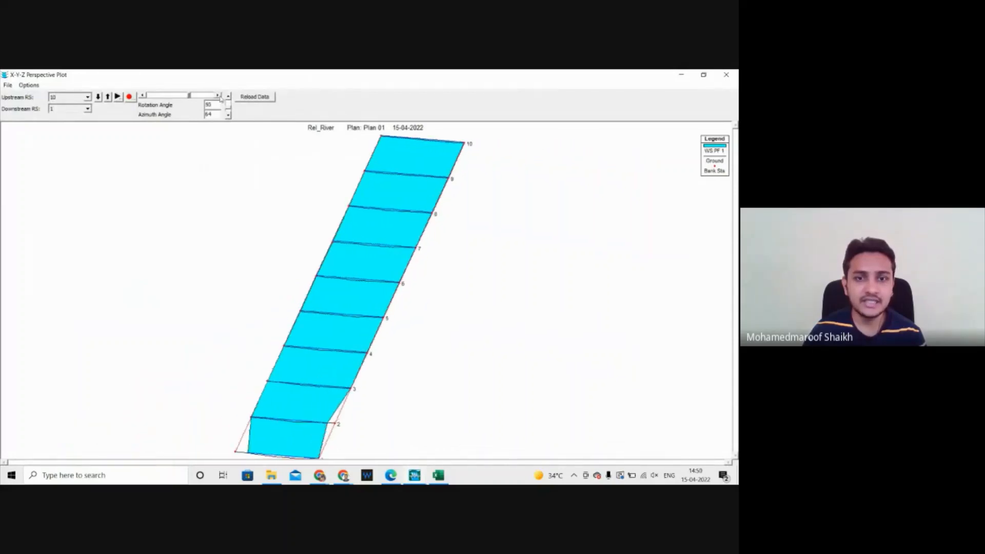
pyautogui.click(144, 96)
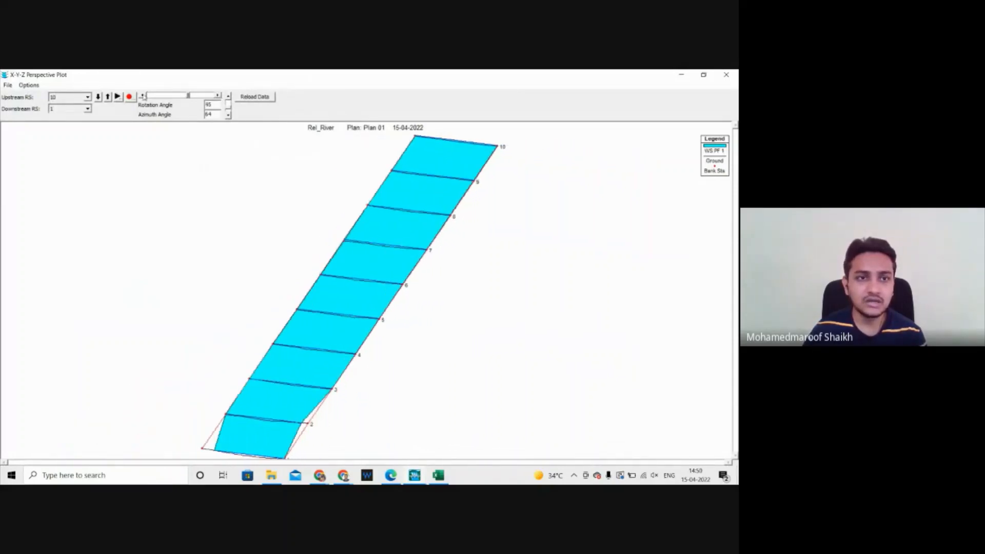
# Step: Lower the azimuth angle of the perspective plot for a flatter view, and raise it back to 34
pyautogui.click(228, 96)
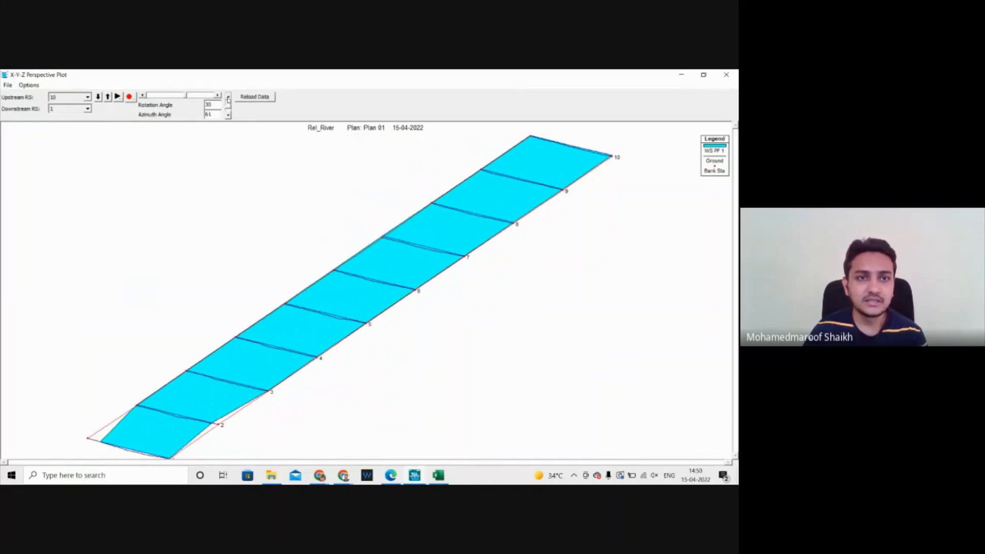
pyautogui.click(228, 97)
pyautogui.click(228, 97)
pyautogui.click(229, 99)
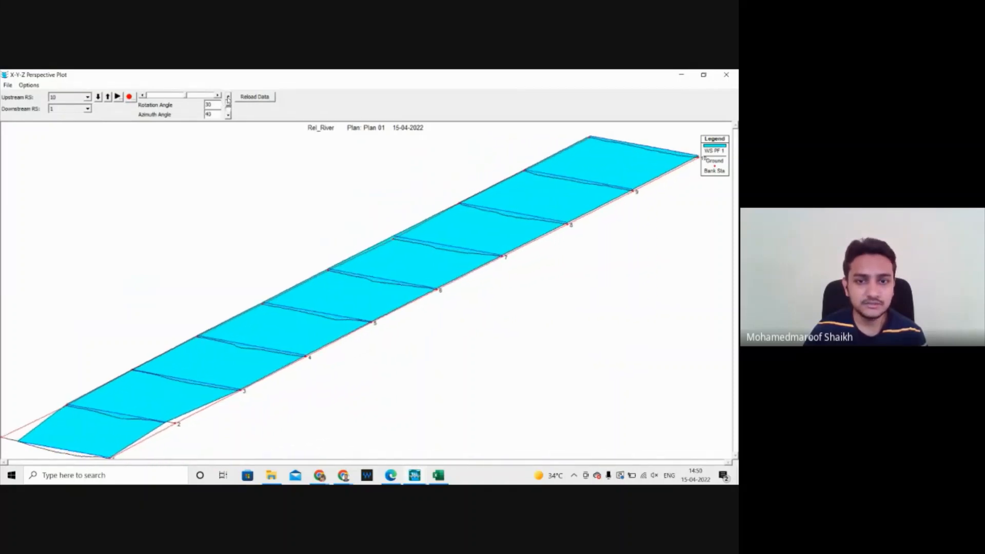
pyautogui.click(228, 99)
pyautogui.click(228, 99)
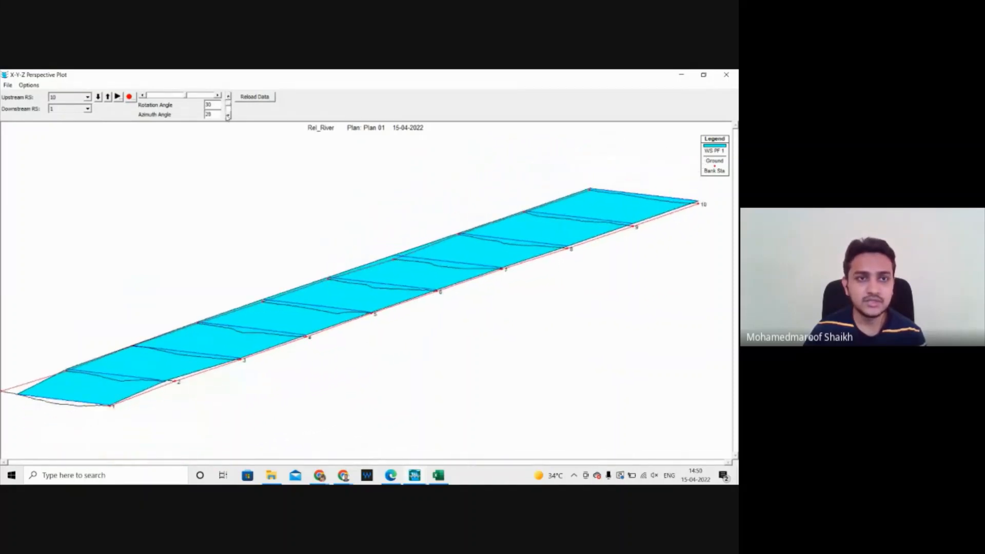
pyautogui.click(228, 116)
pyautogui.click(227, 117)
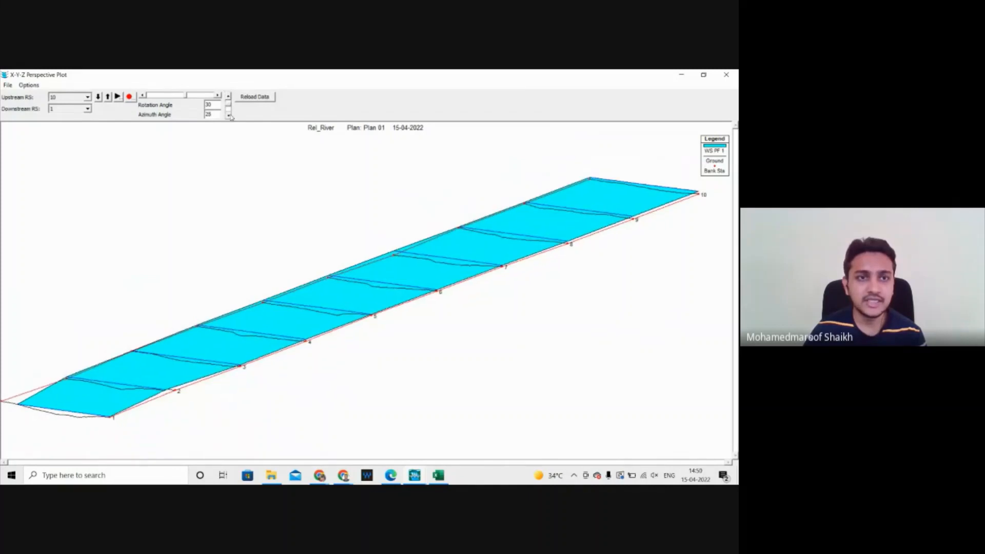
pyautogui.click(228, 116)
# Step: Turn the perspective plot back and forth to inspect the water surface from other rotation angles, and close the plot
pyautogui.click(144, 97)
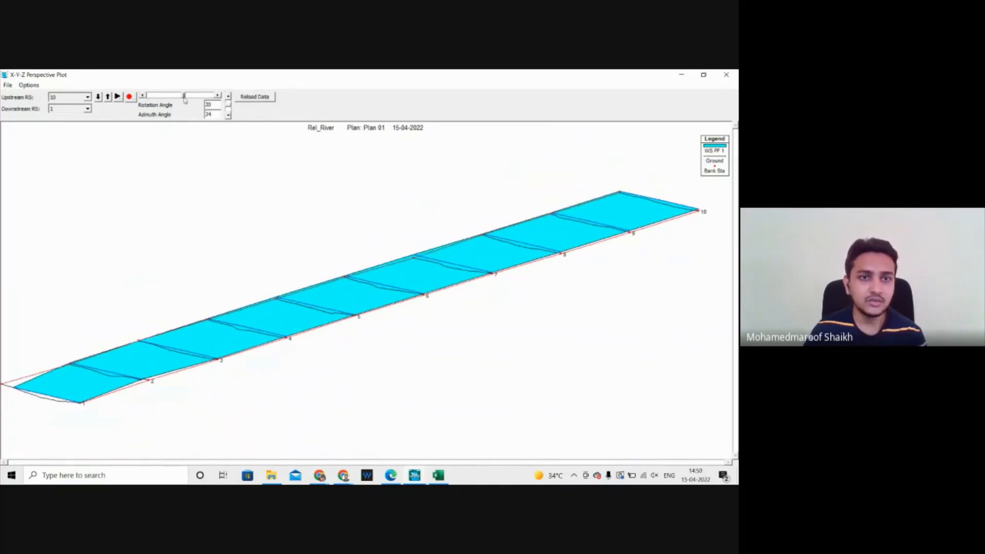
pyautogui.click(216, 96)
pyautogui.click(217, 96)
pyautogui.click(216, 96)
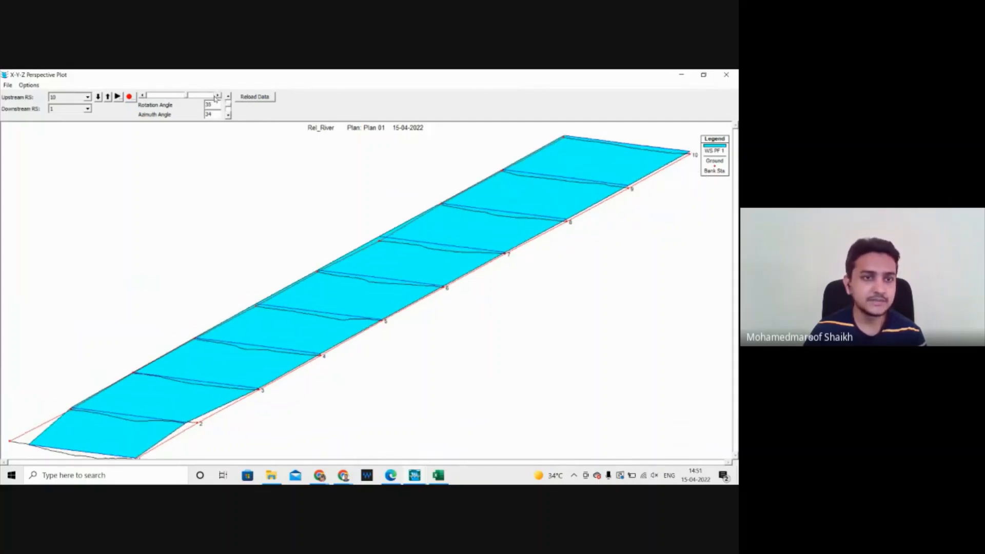
pyautogui.click(216, 96)
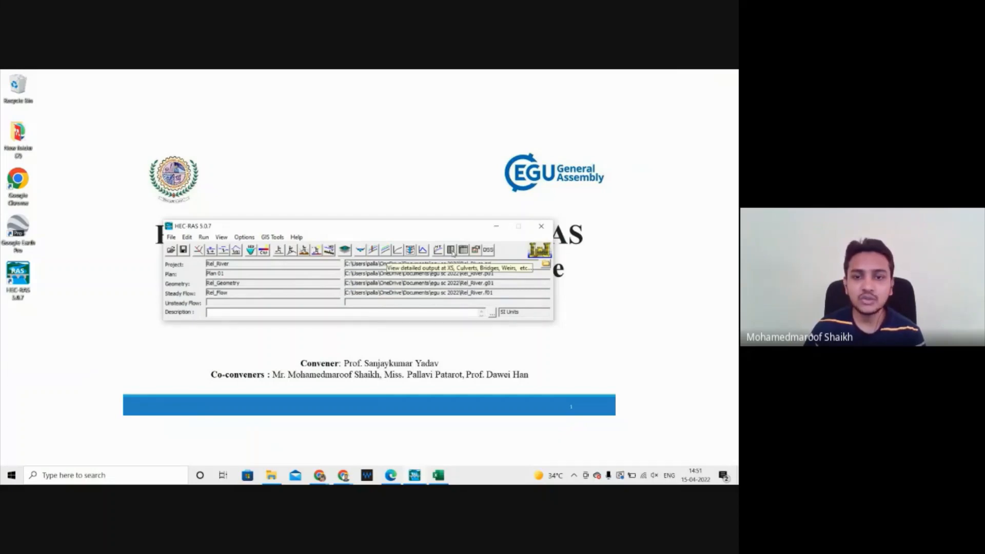
# Step: View the detailed cross section output table, switch it to river station 8, and close it
pyautogui.click(452, 251)
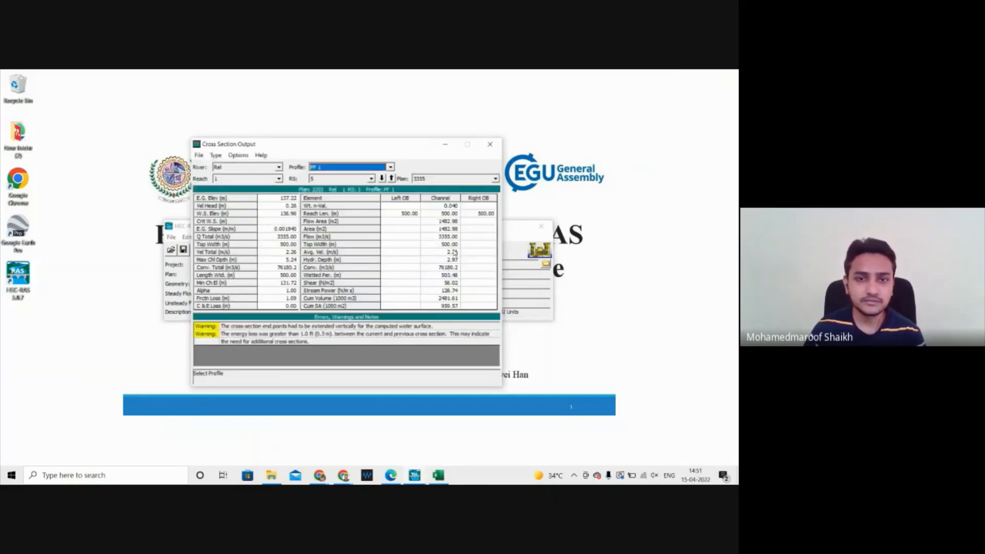
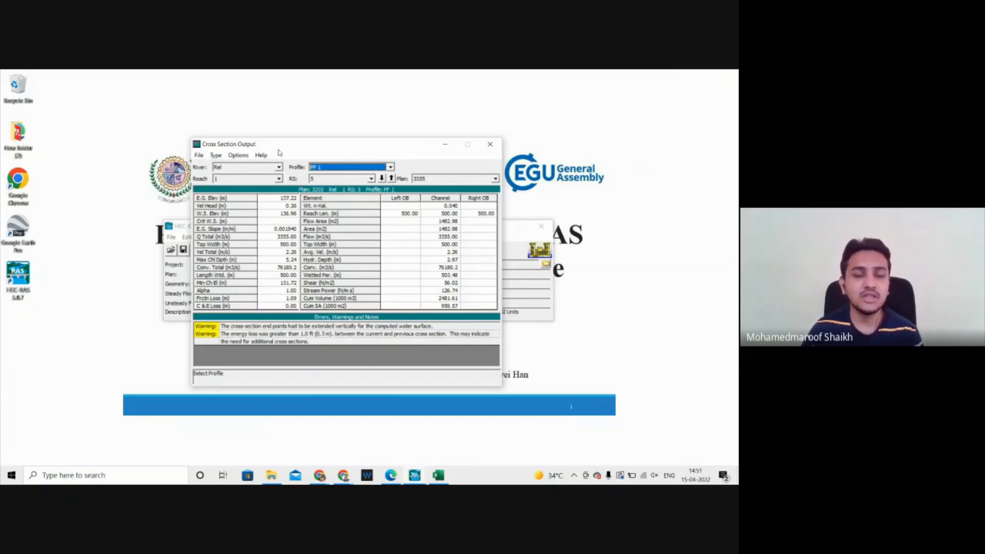
pyautogui.click(371, 179)
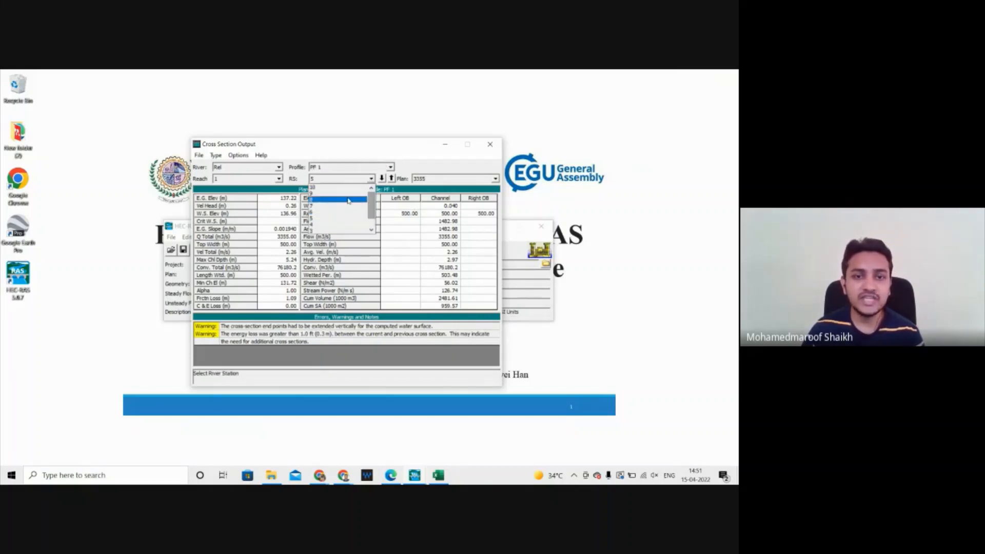
pyautogui.click(342, 208)
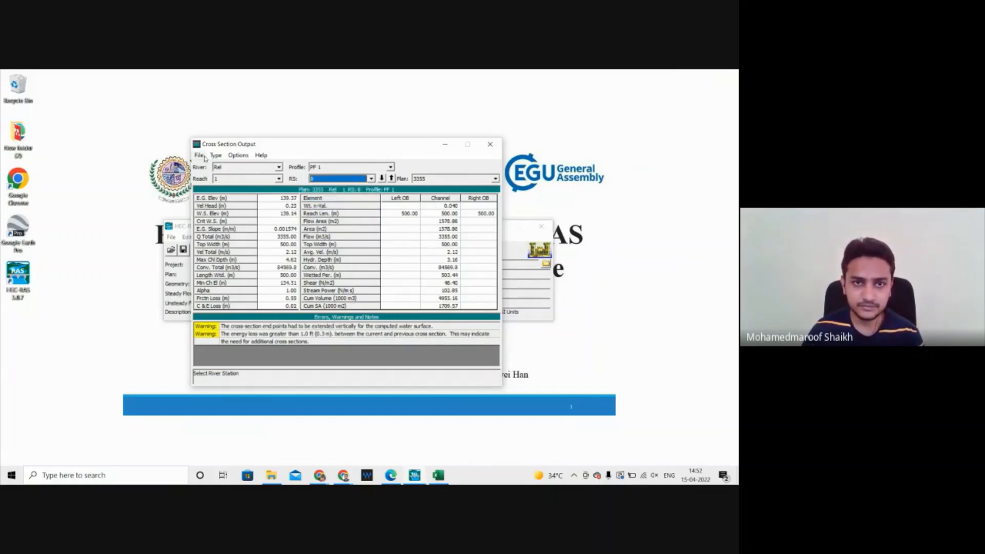
pyautogui.click(491, 145)
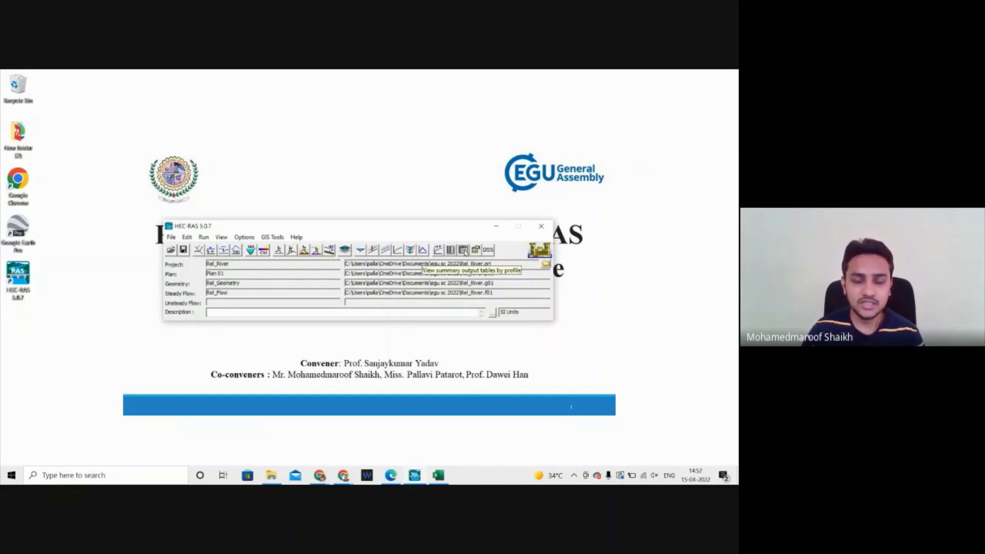
# Step: Open the summary output table by profile to review the results at all river stations
pyautogui.click(463, 249)
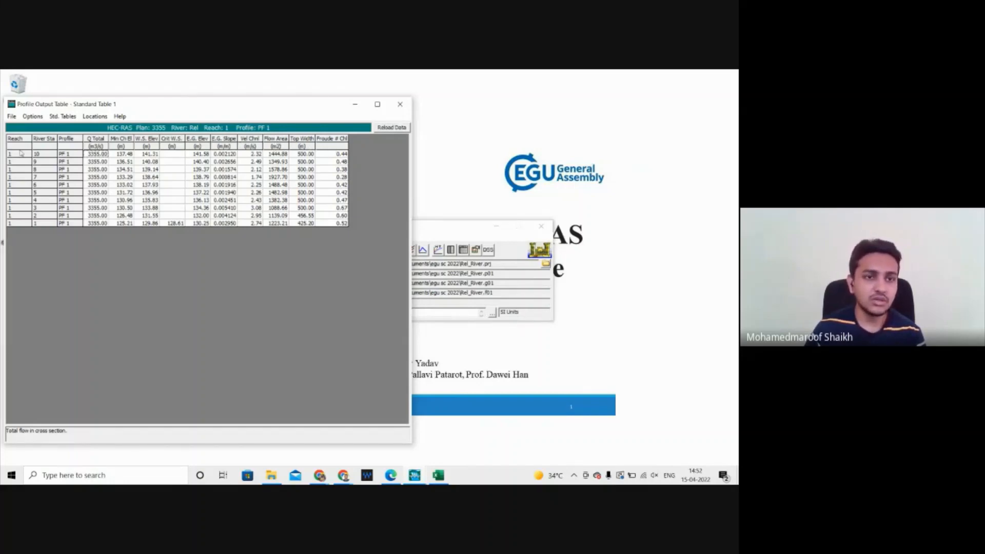
# Step: Copy the profile output table with data and headings, and paste it into Sheet1 of the EGU_SESSION Excel workbook at cell A1
pyautogui.click(377, 104)
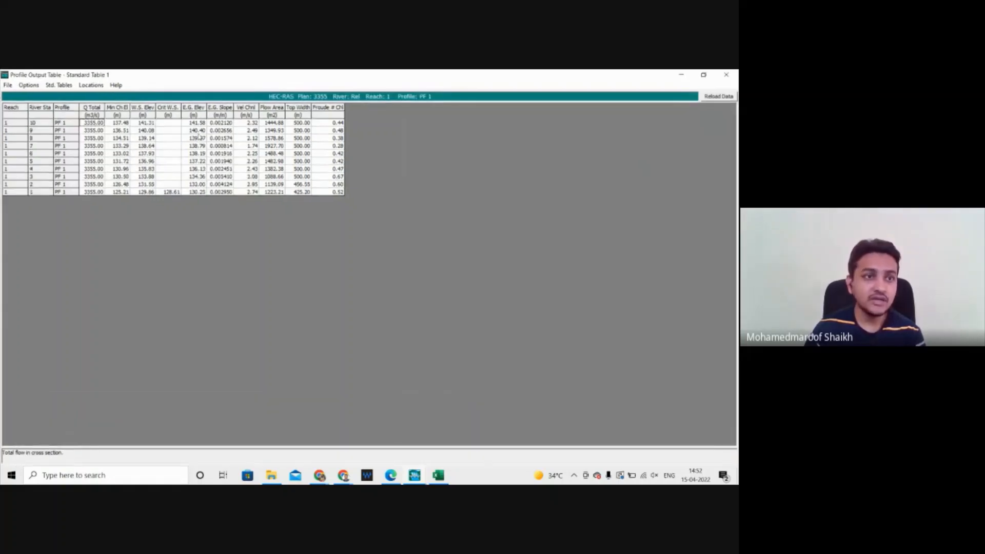
pyautogui.click(8, 85)
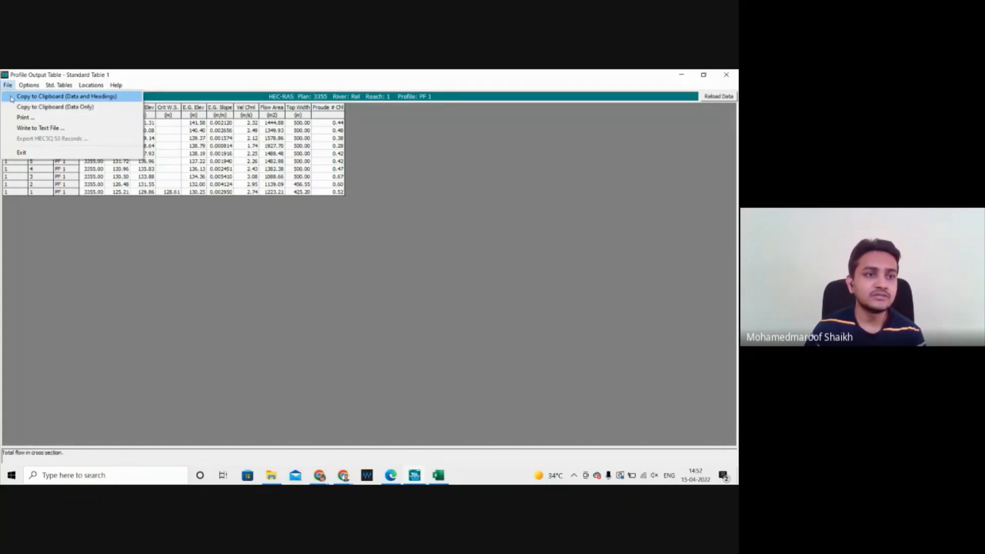
pyautogui.click(12, 97)
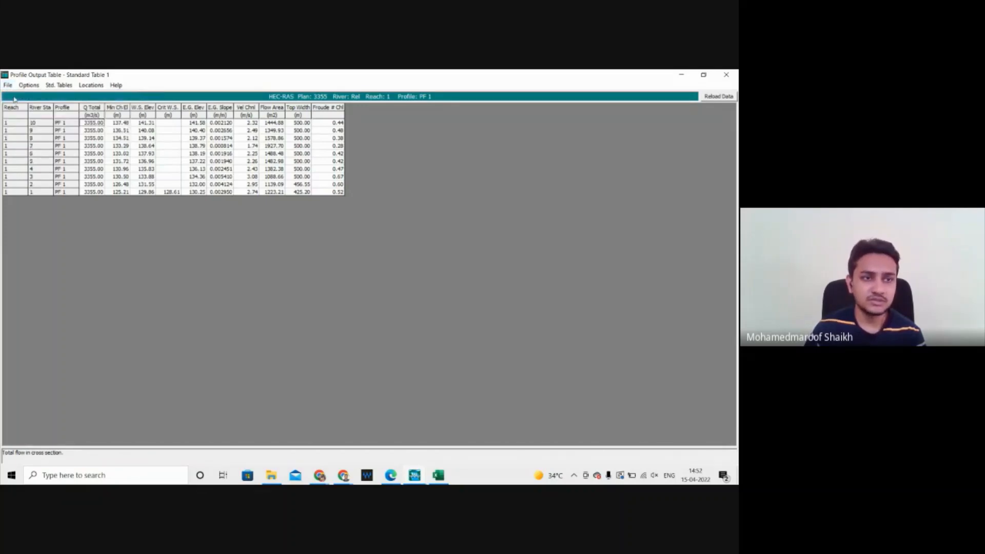
pyautogui.click(439, 475)
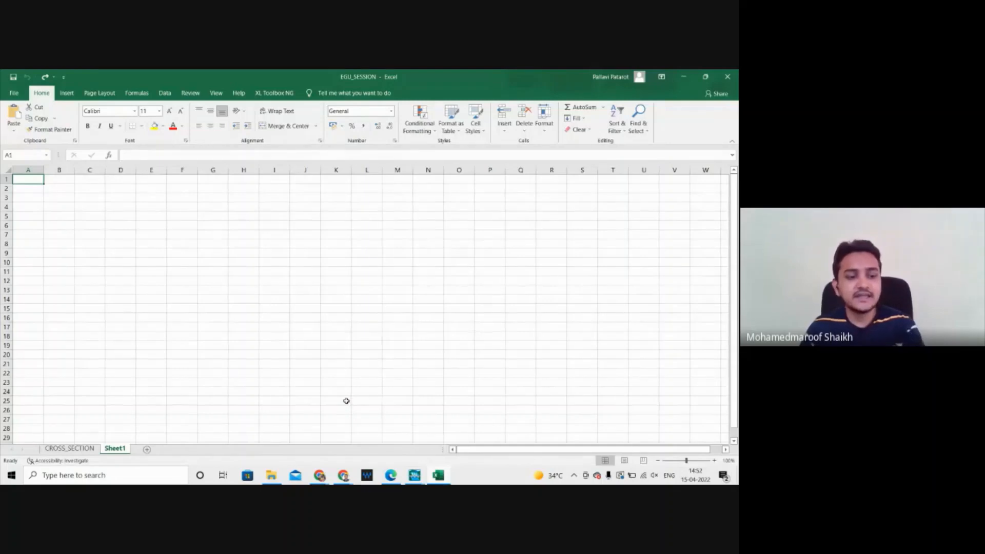
pyautogui.hotkey('ctrl', 'v')
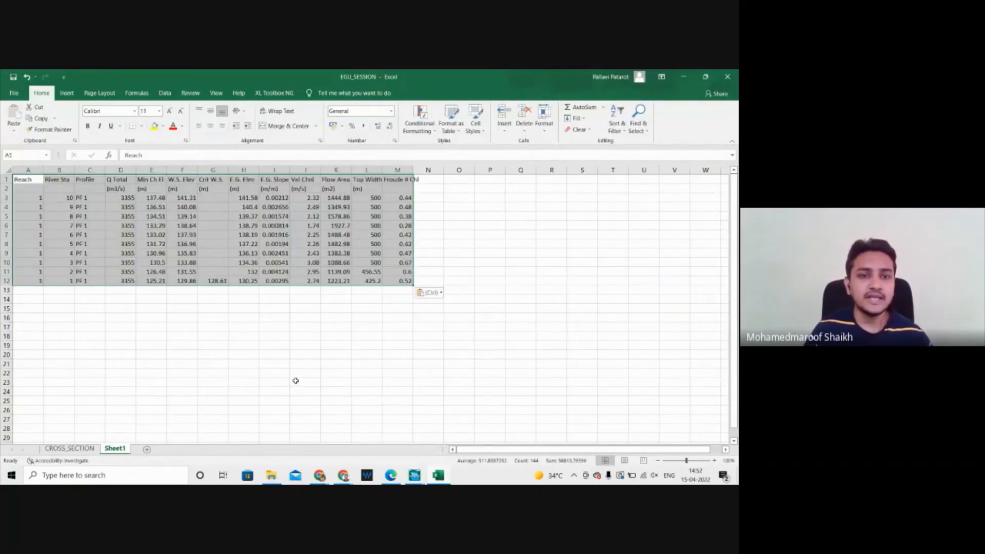
pyautogui.click(299, 365)
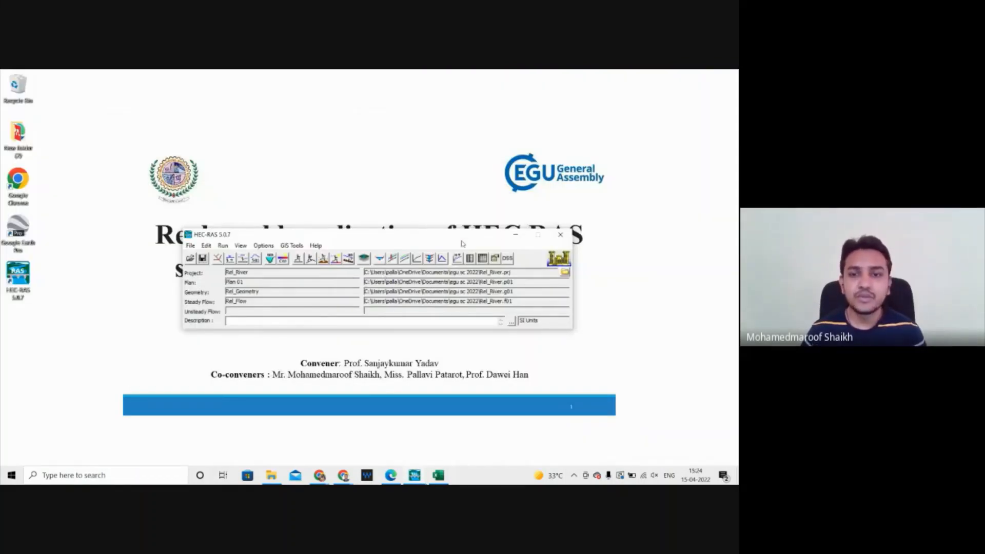
# Step: Compare the pasted results in Excel with the calibration data in the EGU_EXCERCISE PDF, and return to the main HEC-RAS window
pyautogui.moveTo(461, 241); pyautogui.dragTo(455, 232)
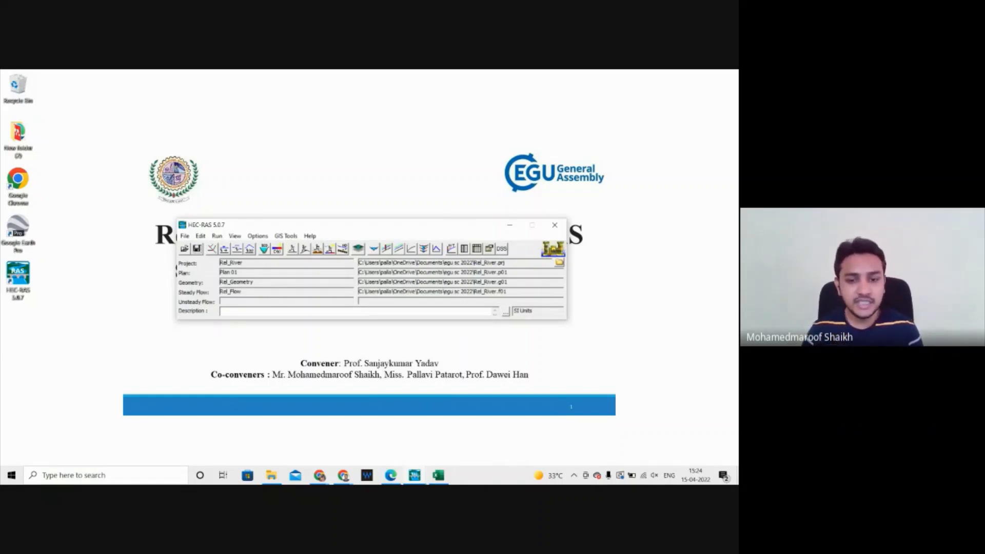
pyautogui.click(438, 476)
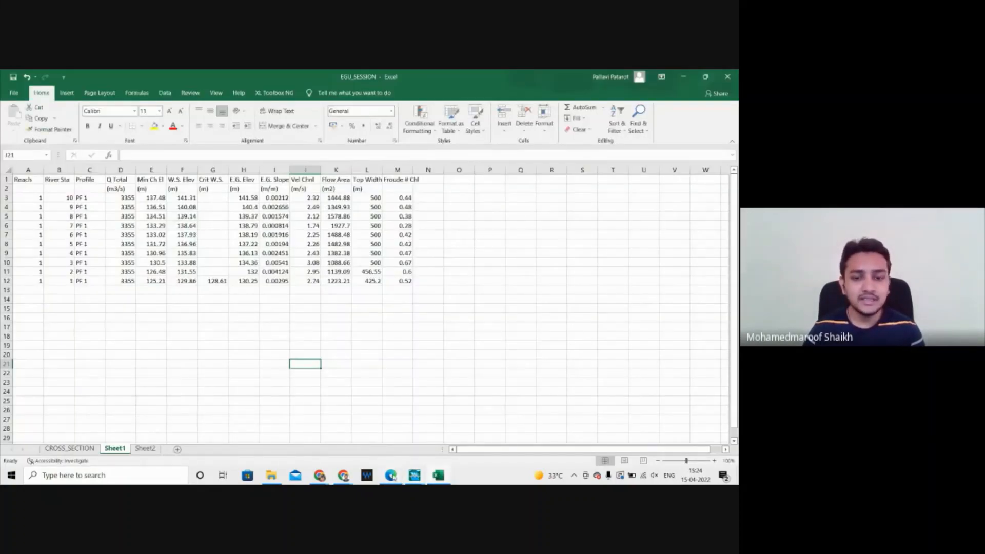
pyautogui.moveTo(391, 475)
pyautogui.click(391, 437)
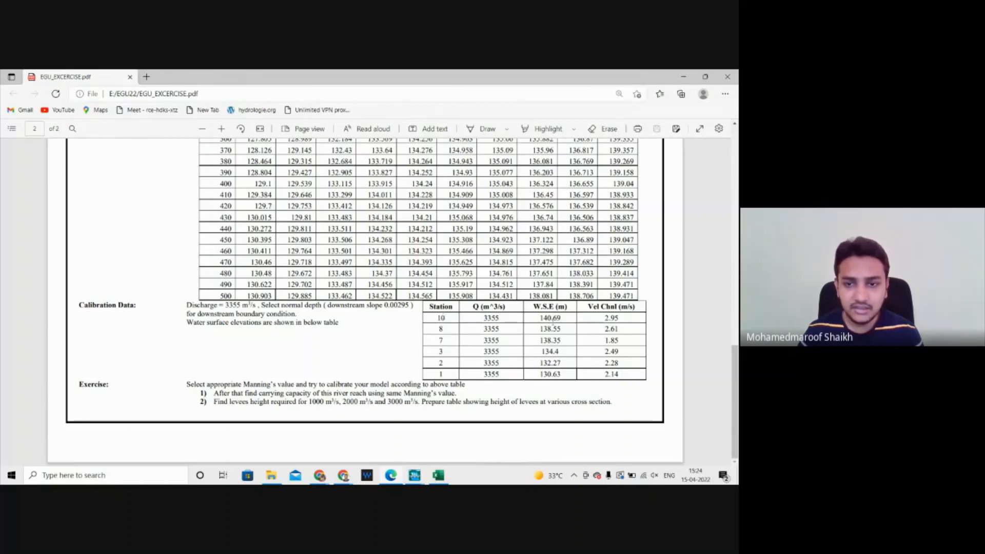
pyautogui.click(438, 477)
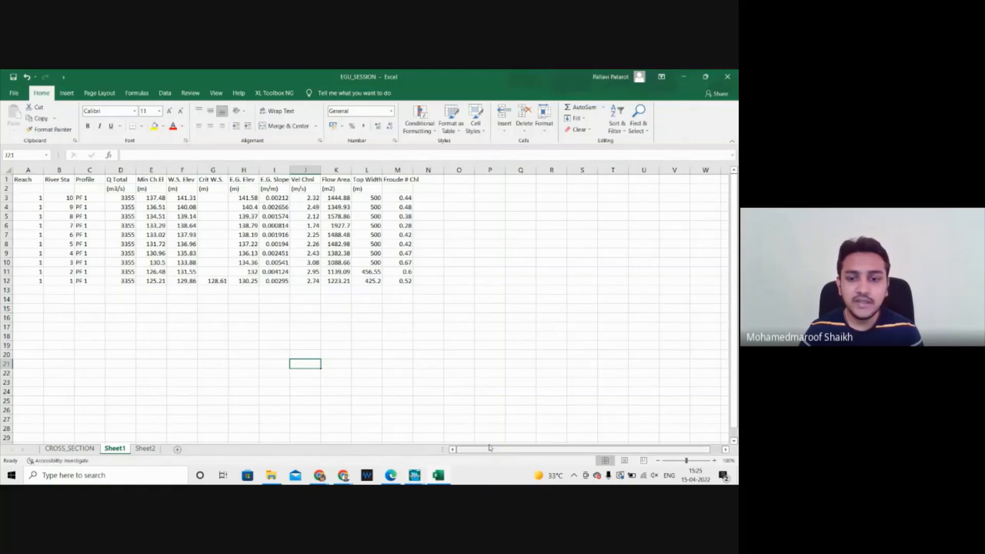
pyautogui.click(417, 476)
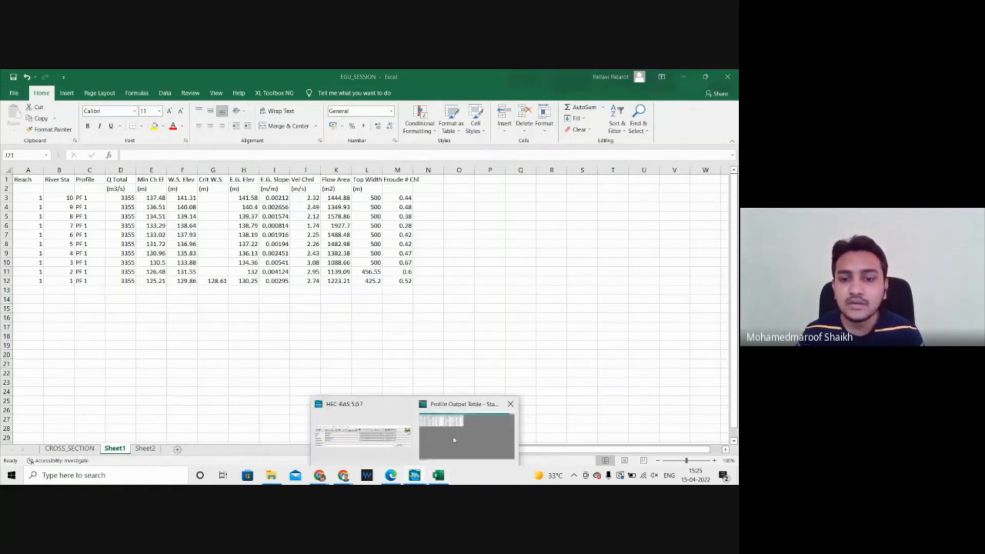
pyautogui.click(358, 444)
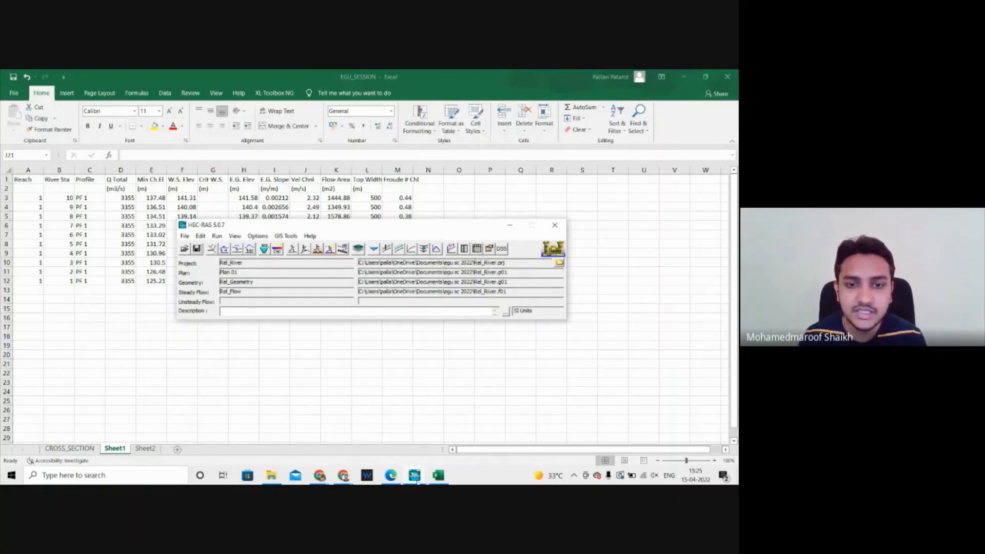
# Step: Copy the W.S. Elev data in F1:F12 of Sheet1 in the EGU_SESSION workbook and paste it into Sheet2 from A1
pyautogui.click(438, 475)
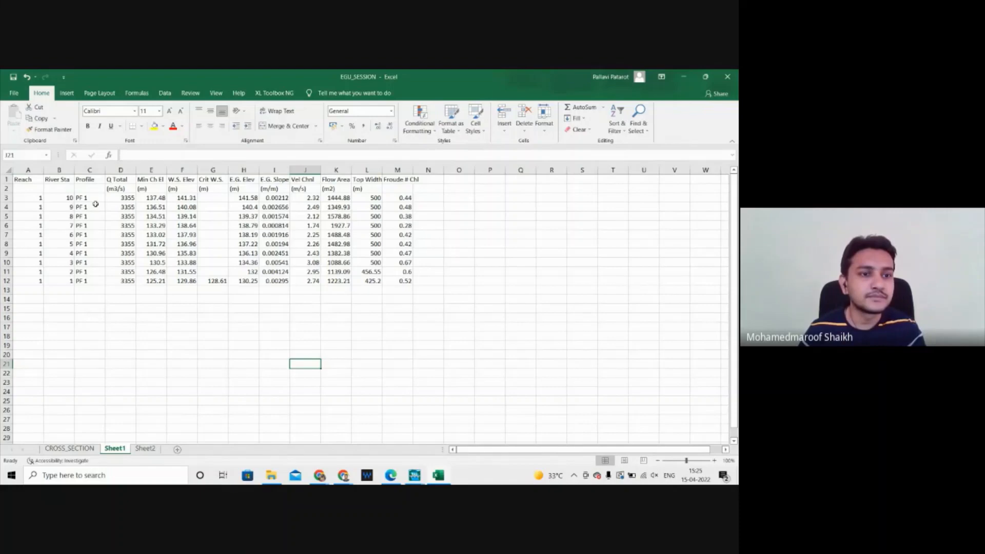
pyautogui.click(181, 179)
pyautogui.moveTo(181, 180); pyautogui.dragTo(189, 283)
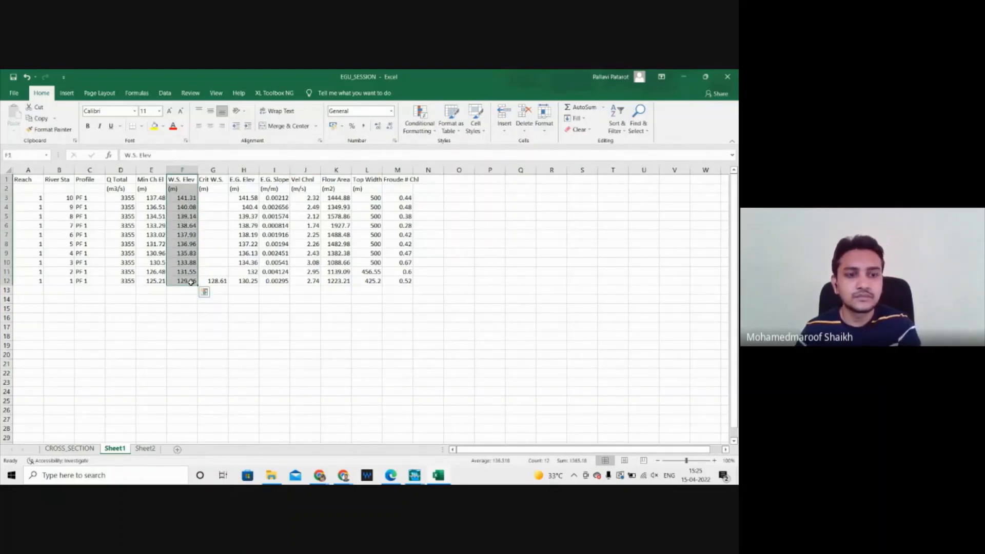
pyautogui.hotkey('ctrl', 'c')
pyautogui.click(145, 449)
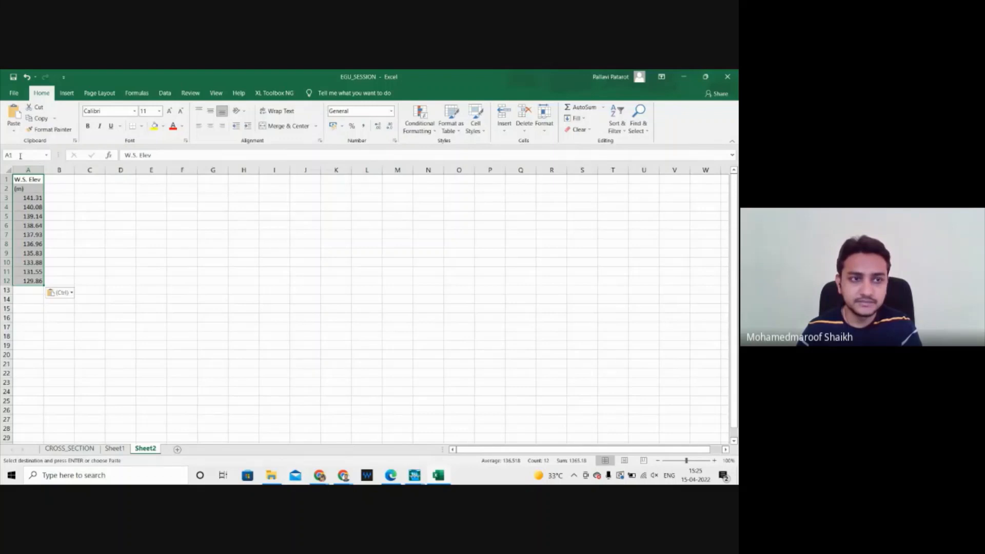
# Step: Clear the data pasted in Sheet2, copy the selected W.S. Elev range from Sheet1 again and paste it from A2
pyautogui.press('Delete')
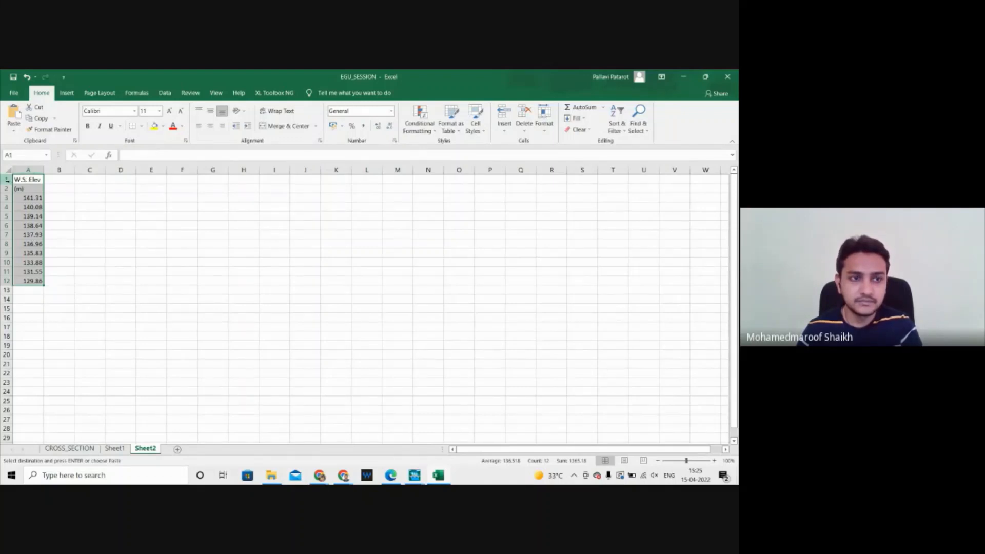
pyautogui.doubleClick(23, 188)
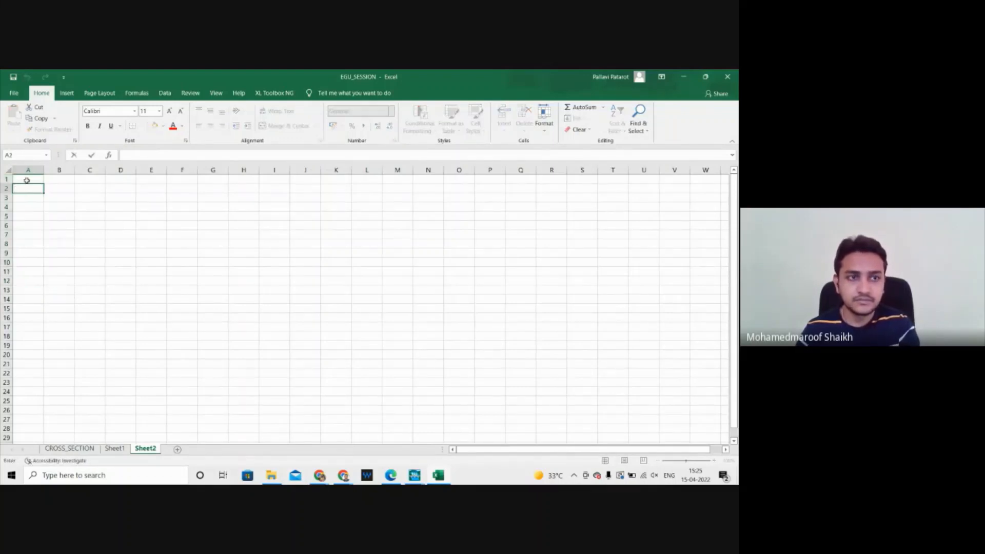
pyautogui.click(121, 450)
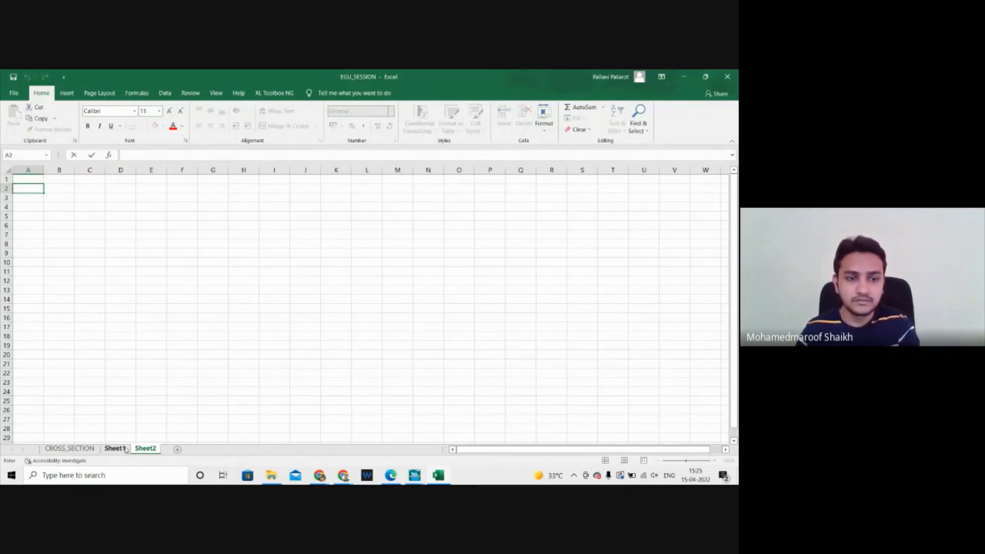
pyautogui.hotkey('ctrl', 'c')
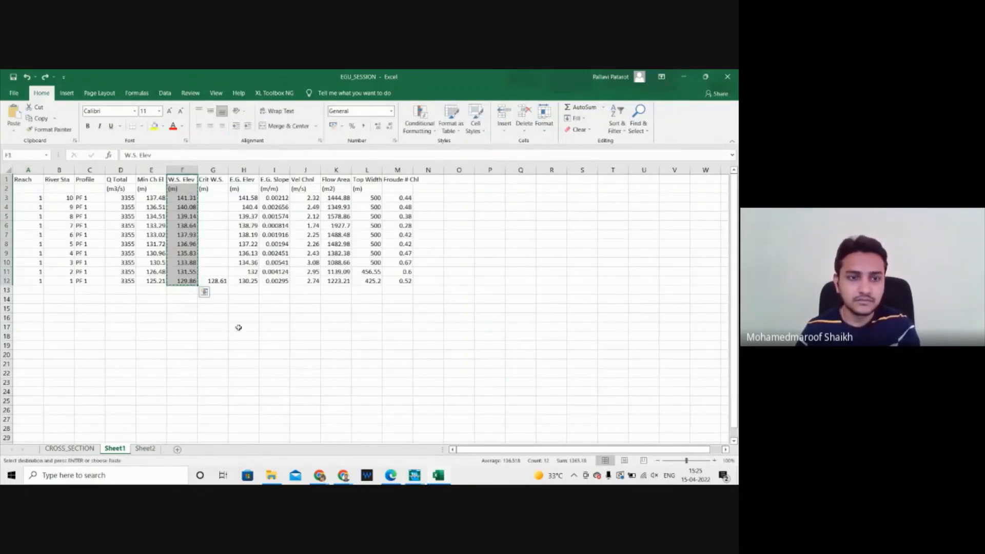
pyautogui.click(138, 447)
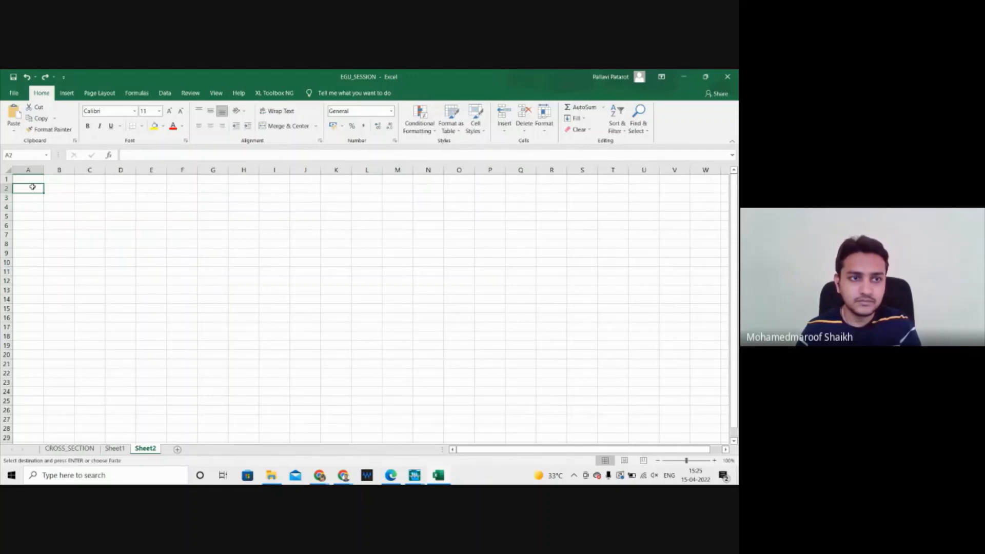
pyautogui.hotkey('ctrl', 'v')
# Step: Enter the column headings "Simulated" in A1 and "observed" in B1 of Sheet2
pyautogui.click(31, 171)
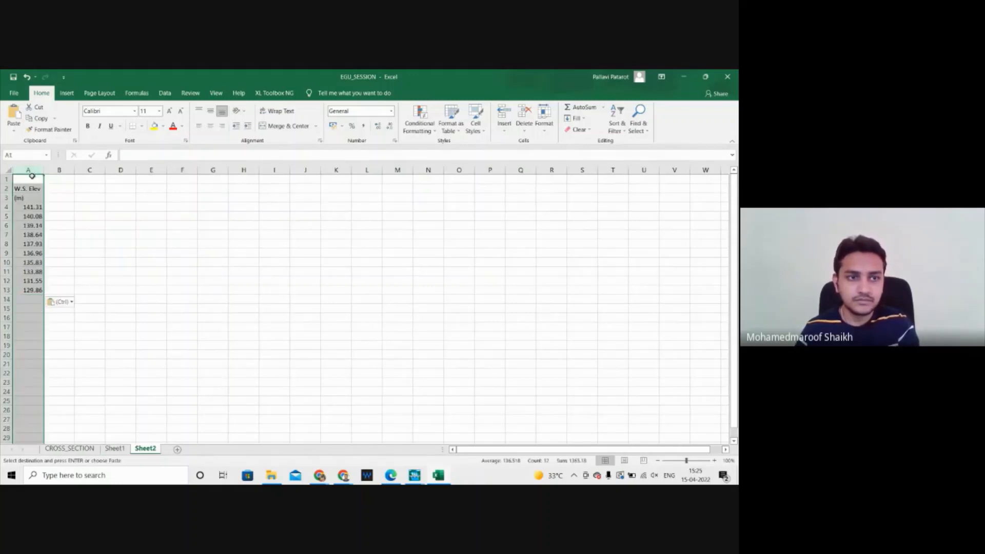
pyautogui.click(32, 180)
pyautogui.hotkey('ctrl', 'v')
pyautogui.doubleClick(32, 181)
pyautogui.write('S')
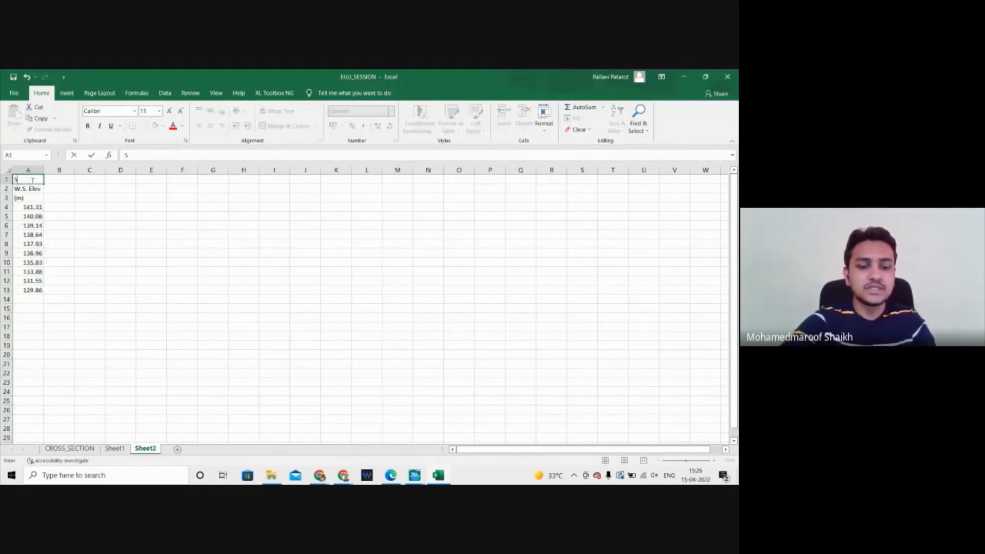
pyautogui.write('imulated')
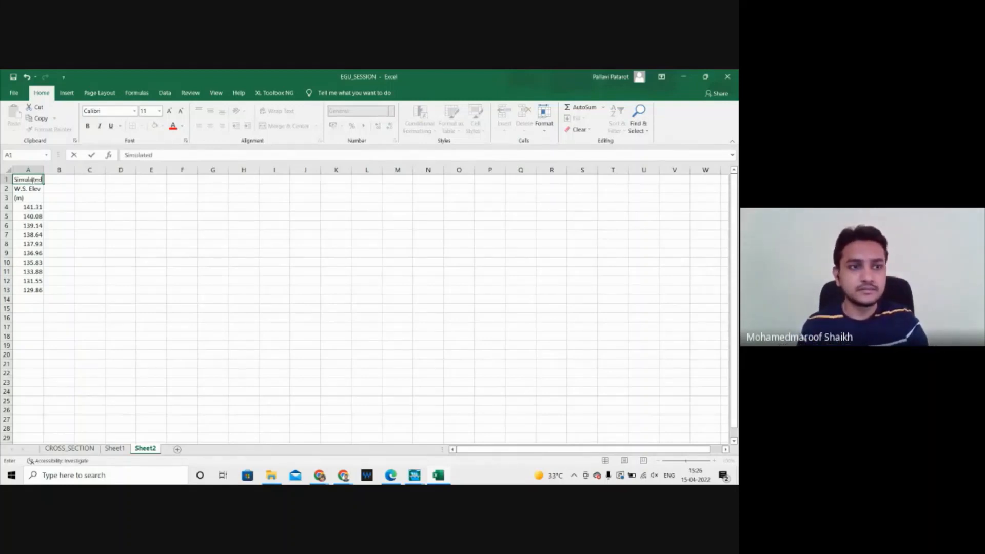
pyautogui.click(59, 180)
pyautogui.write('obser')
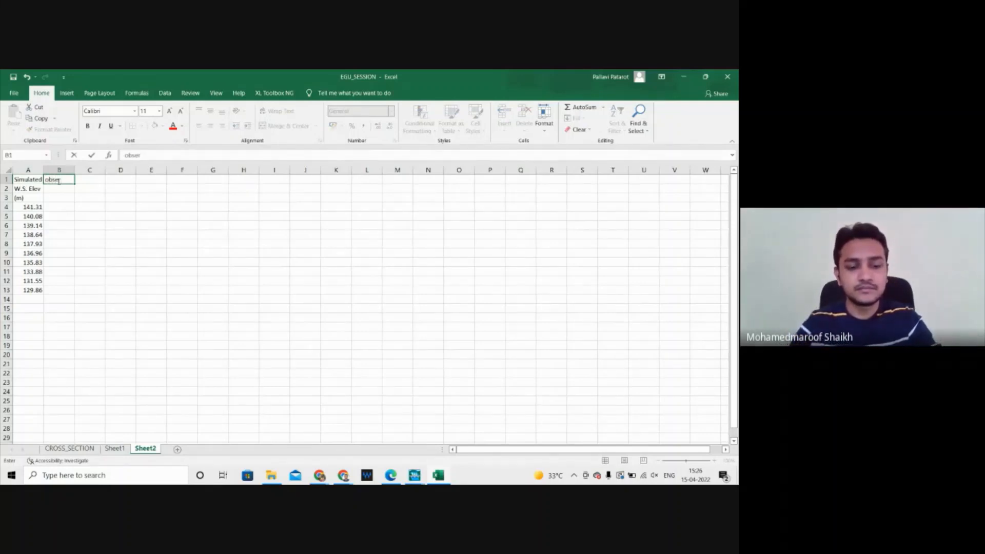
pyautogui.write('ved')
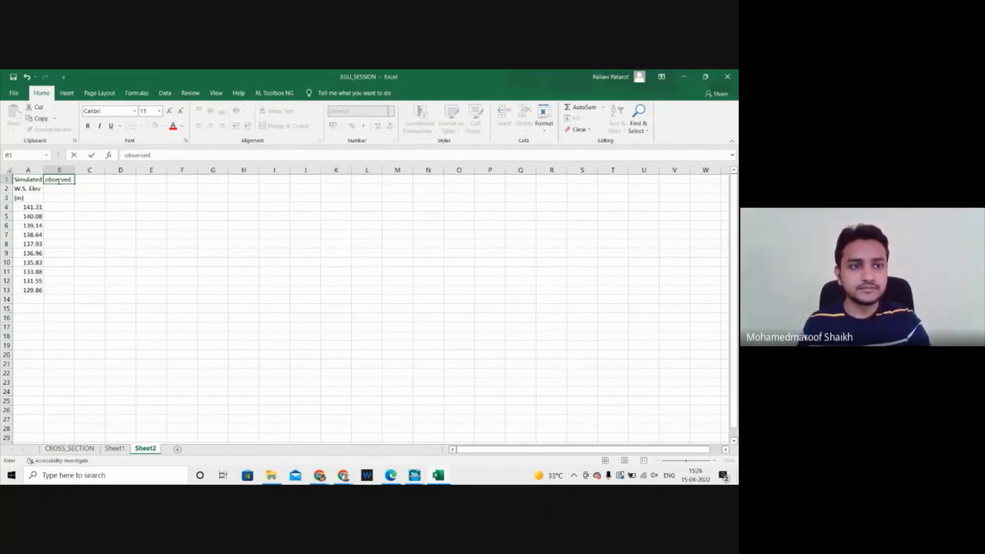
pyautogui.click(129, 243)
# Step: Shrink the workbook window and place it beside the calibration data table in EGU_EXCERCISE.pdf so both can be seen
pyautogui.click(706, 78)
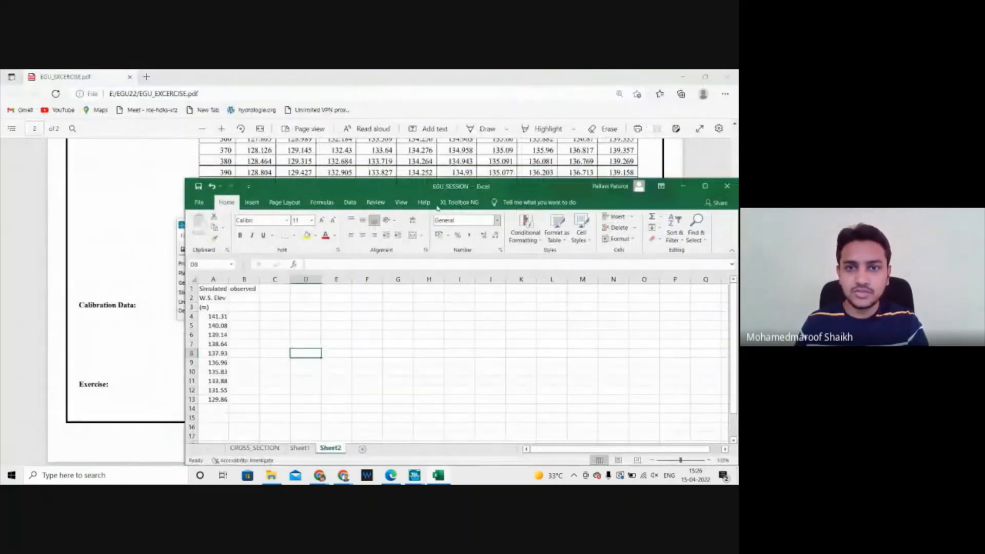
pyautogui.moveTo(447, 186); pyautogui.dragTo(309, 132)
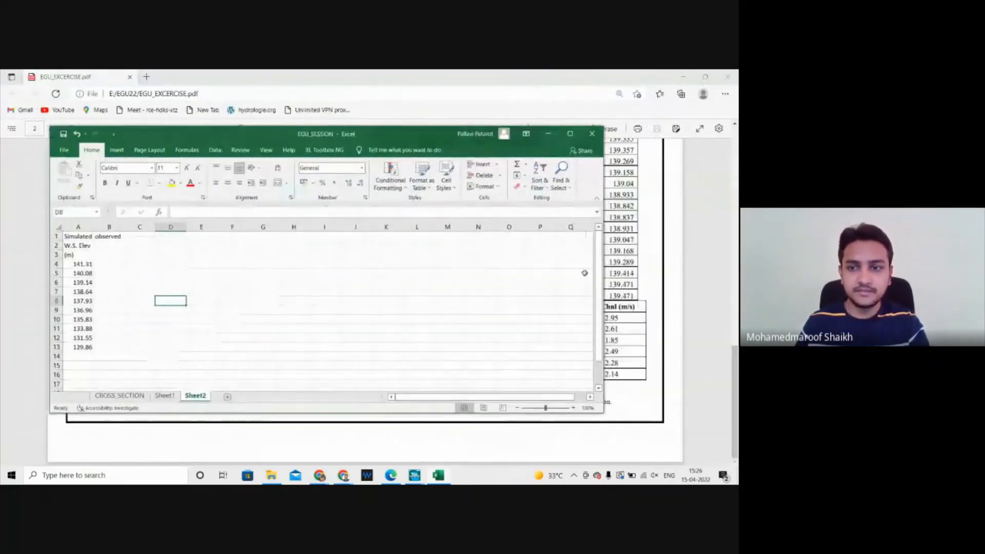
pyautogui.moveTo(603, 278); pyautogui.dragTo(400, 278)
pyautogui.click(487, 206)
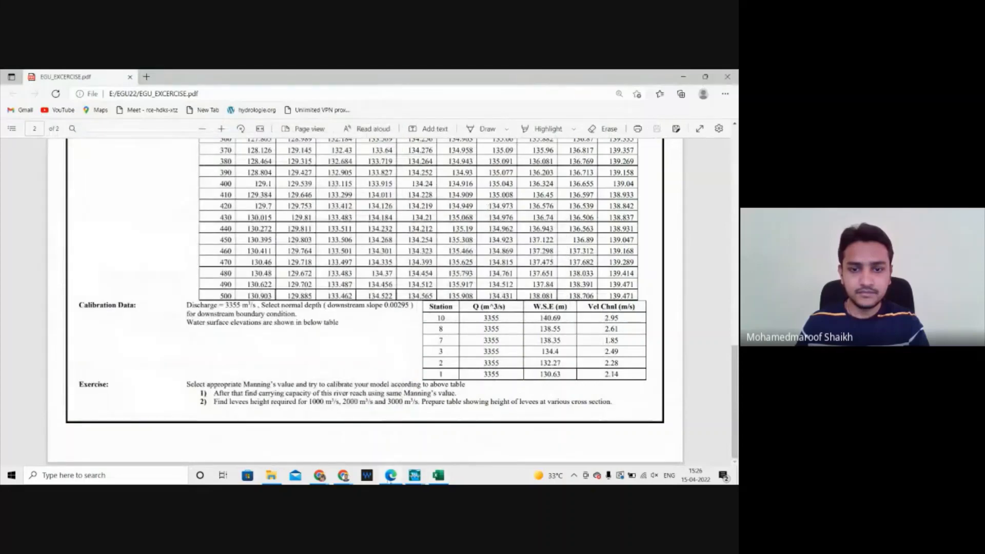
pyautogui.click(437, 476)
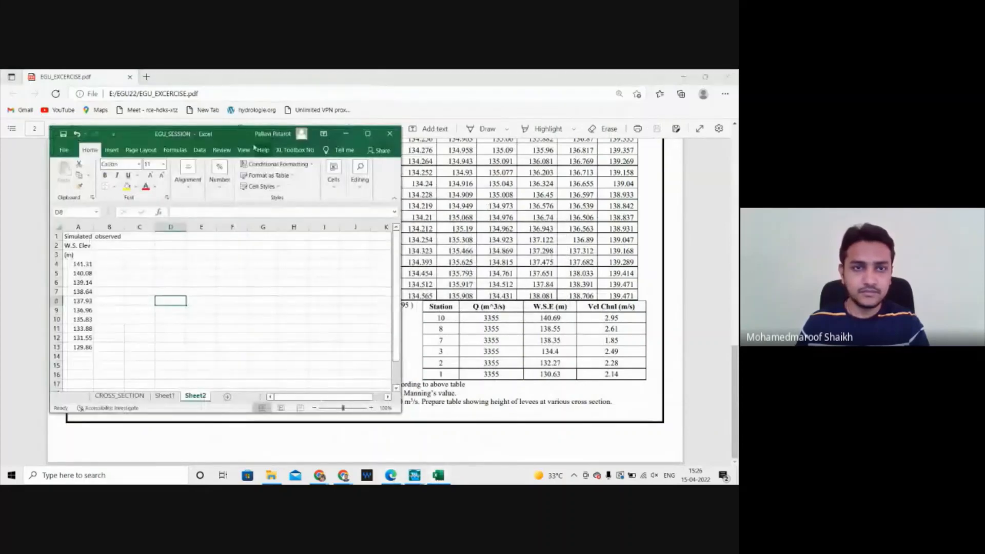
pyautogui.moveTo(249, 138); pyautogui.dragTo(233, 131)
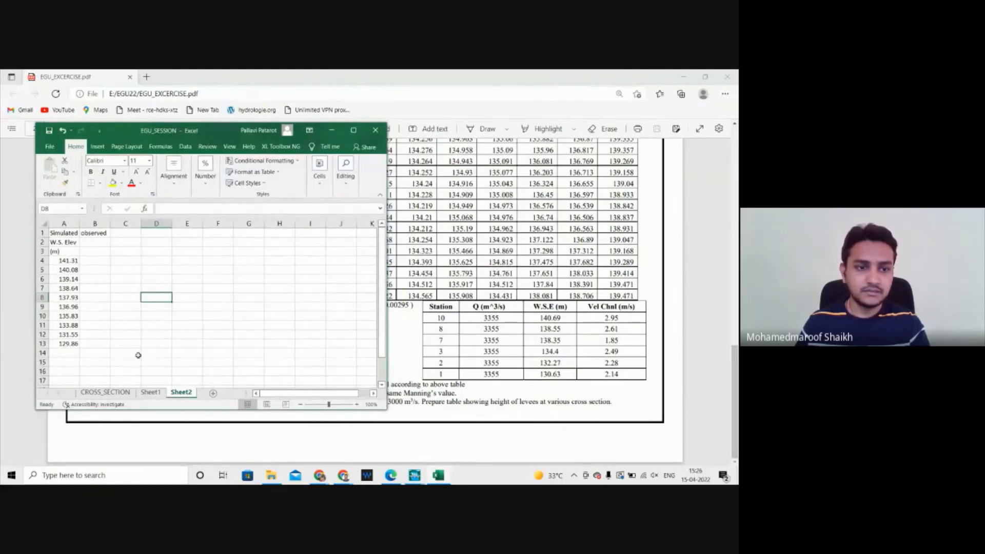
# Step: Enter the observed water surface elevation of station 10, 140.69, in cell B4
pyautogui.click(93, 261)
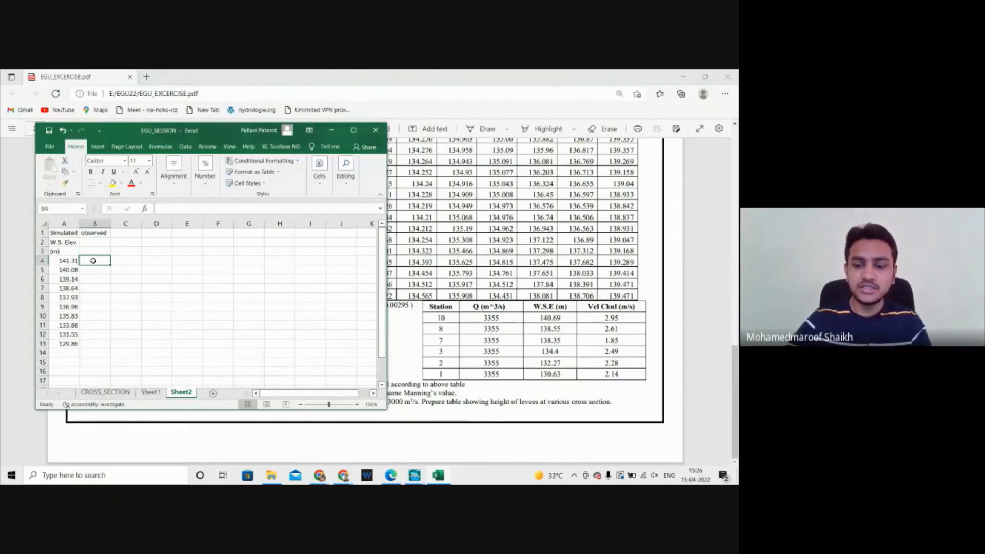
pyautogui.write('1')
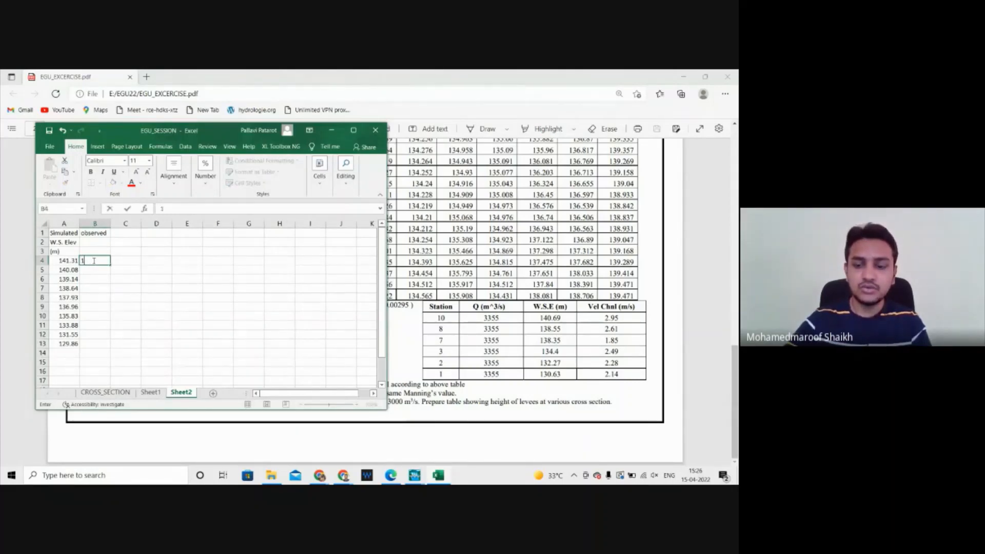
pyautogui.write('40.')
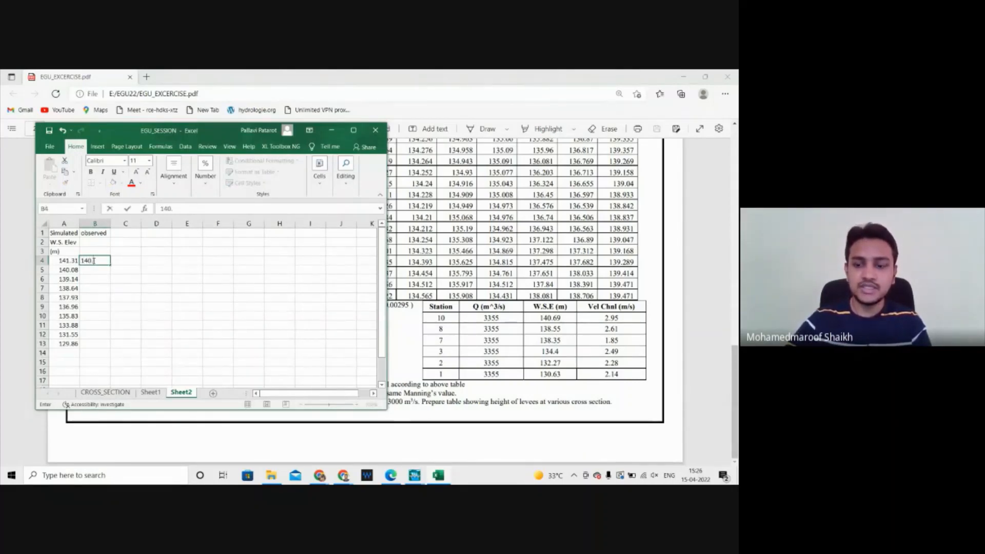
pyautogui.write('9')
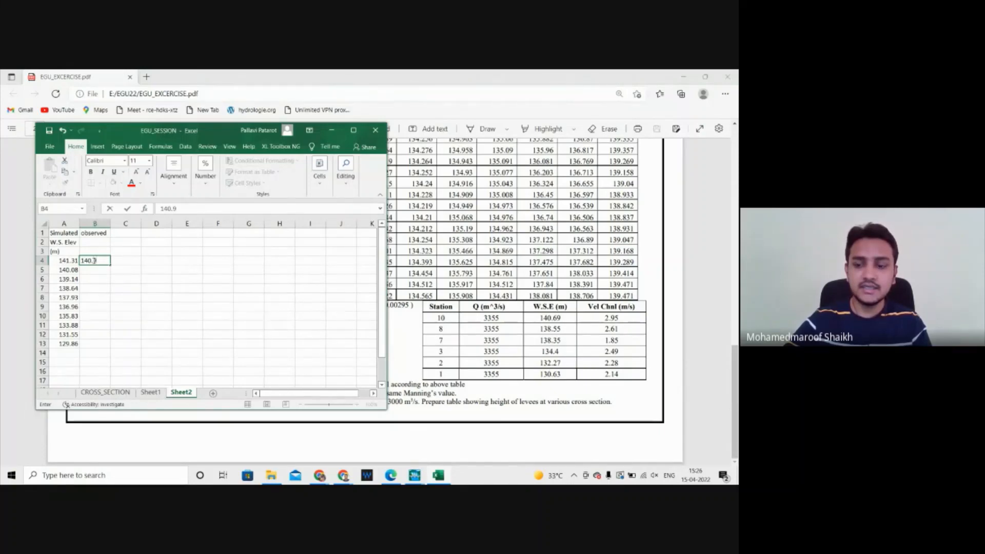
pyautogui.press('BackSpace')
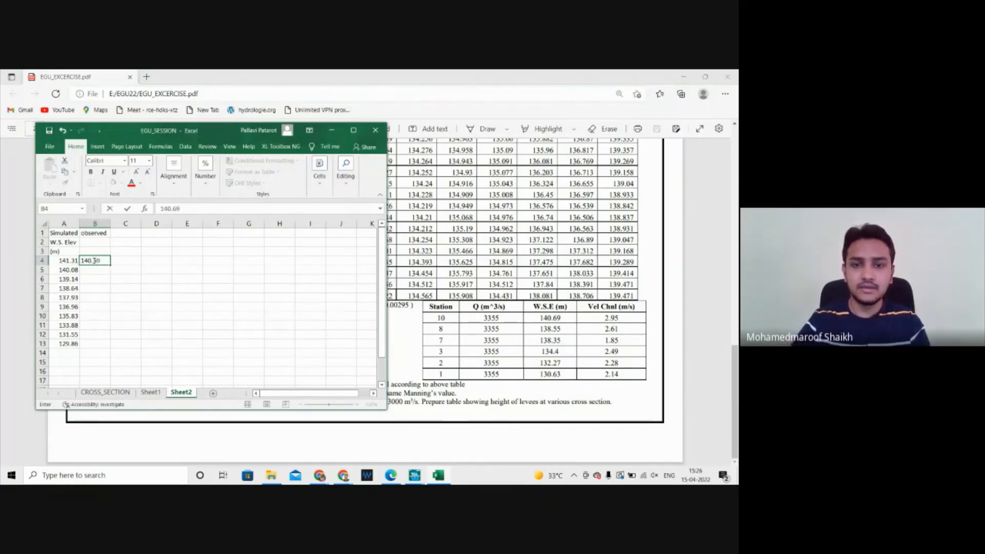
pyautogui.write('69')
pyautogui.press('Return')
pyautogui.press('Return')
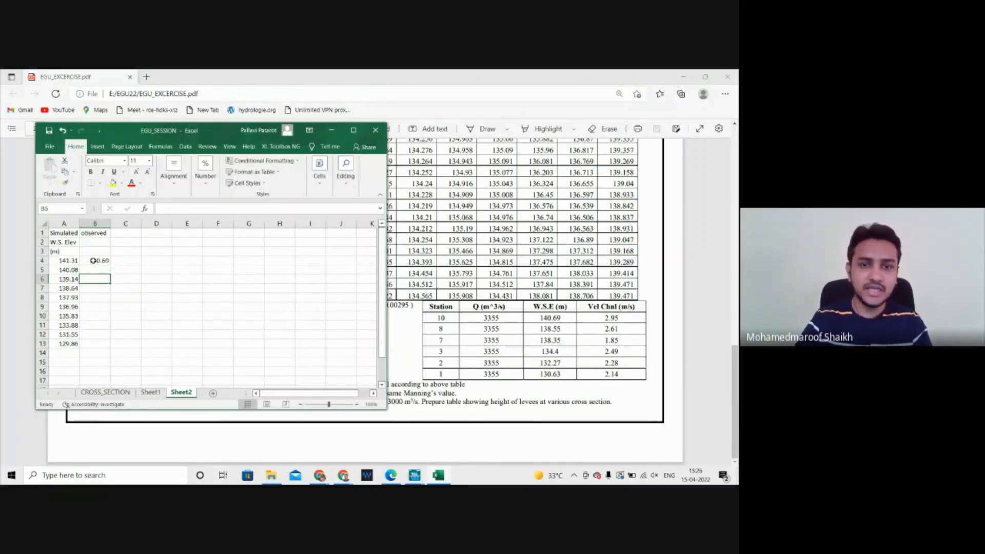
# Step: Enter the observed elevations of stations 8 and 7, 138.55 in B6 and 138.35 in B7
pyautogui.write('138.55')
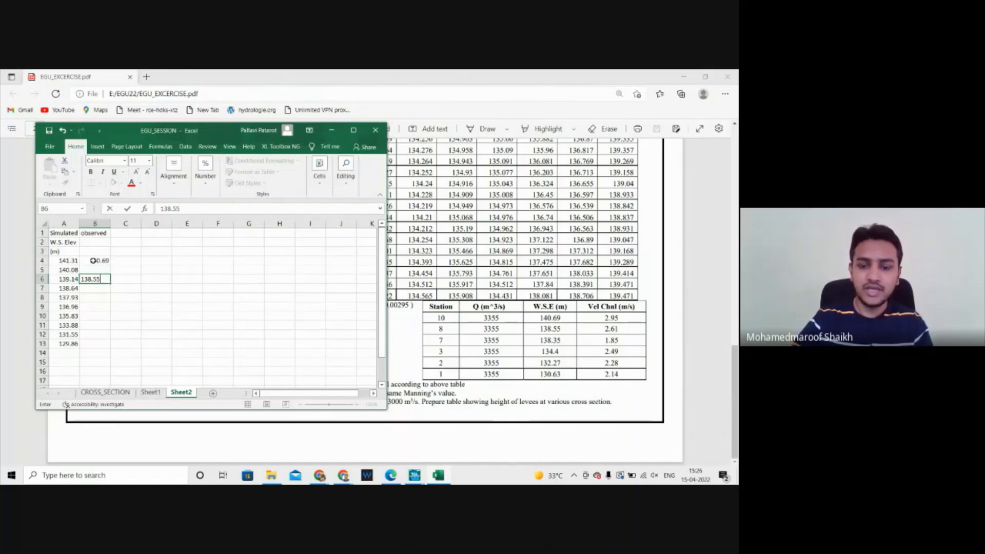
pyautogui.press('Return')
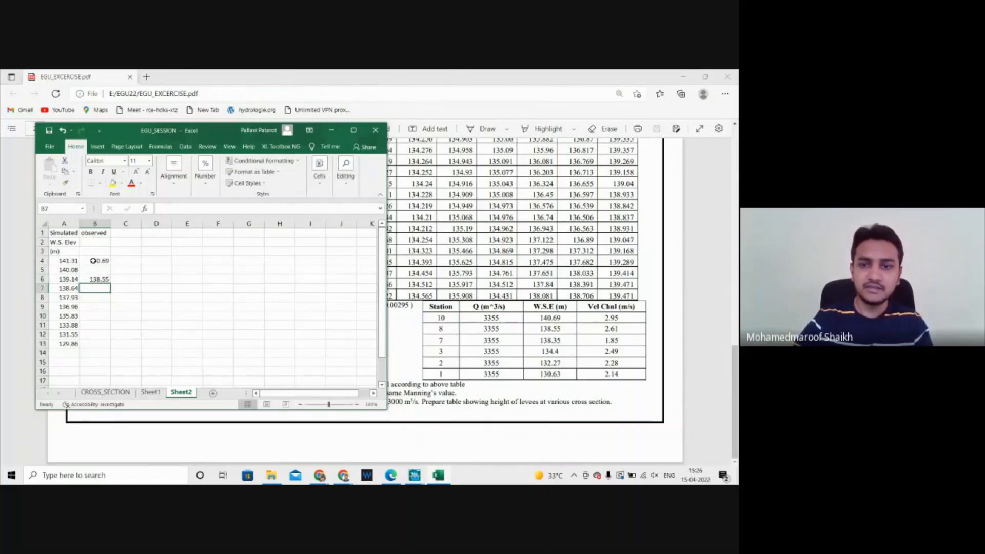
pyautogui.write('1')
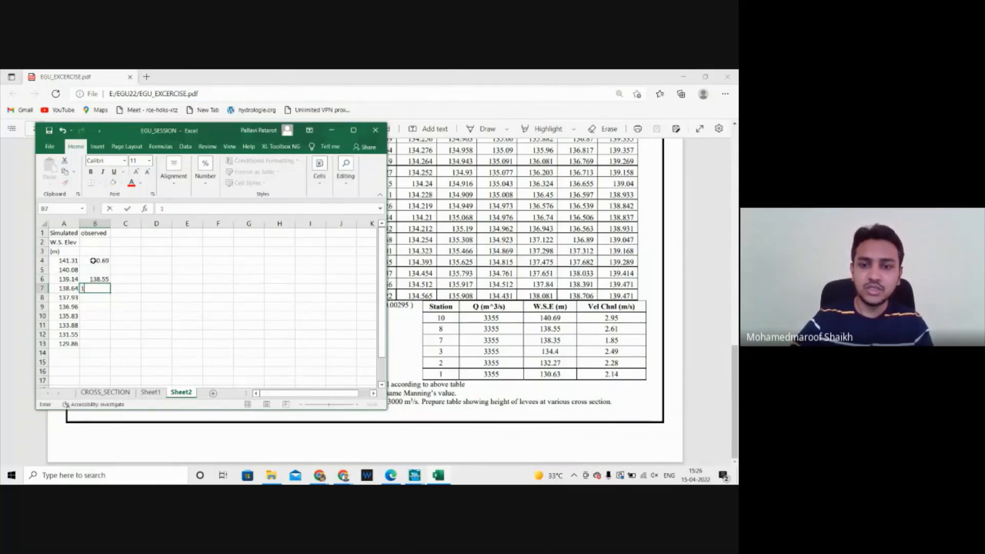
pyautogui.write('38.35')
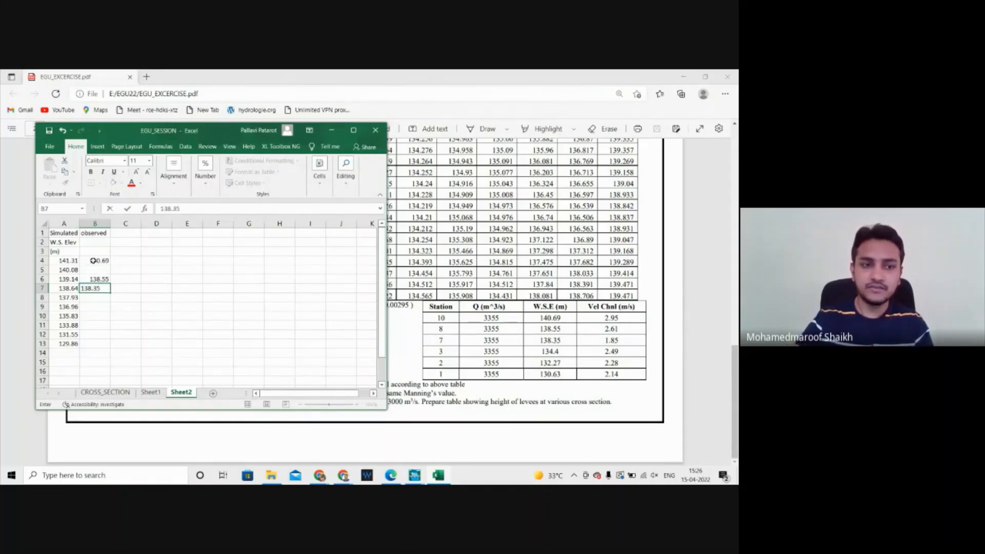
pyautogui.press('Return')
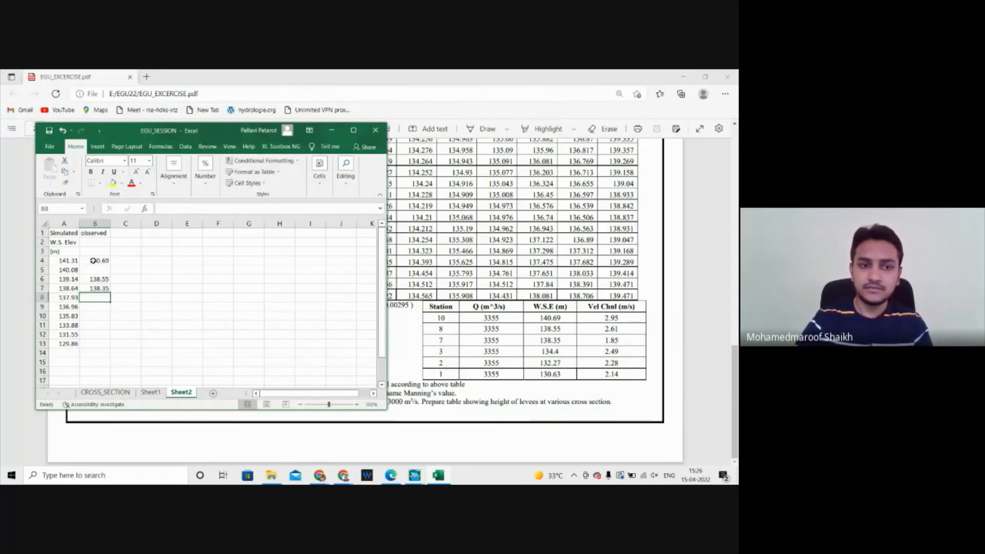
# Step: Enter the observed elevation of station 3, 134.4, in cell B11
pyautogui.press('Down')
pyautogui.press('Down')
pyautogui.press('Down')
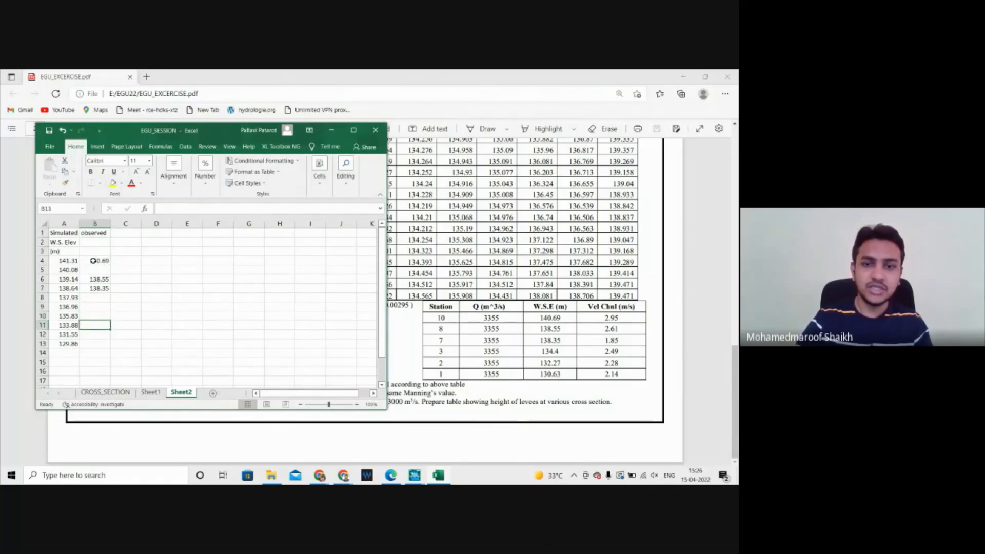
pyautogui.write('1')
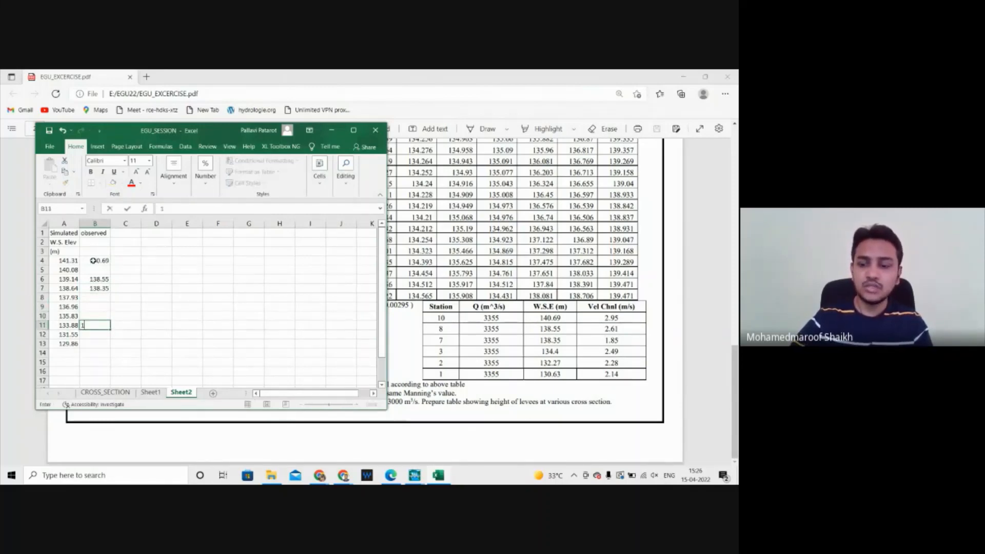
pyautogui.write('34.4')
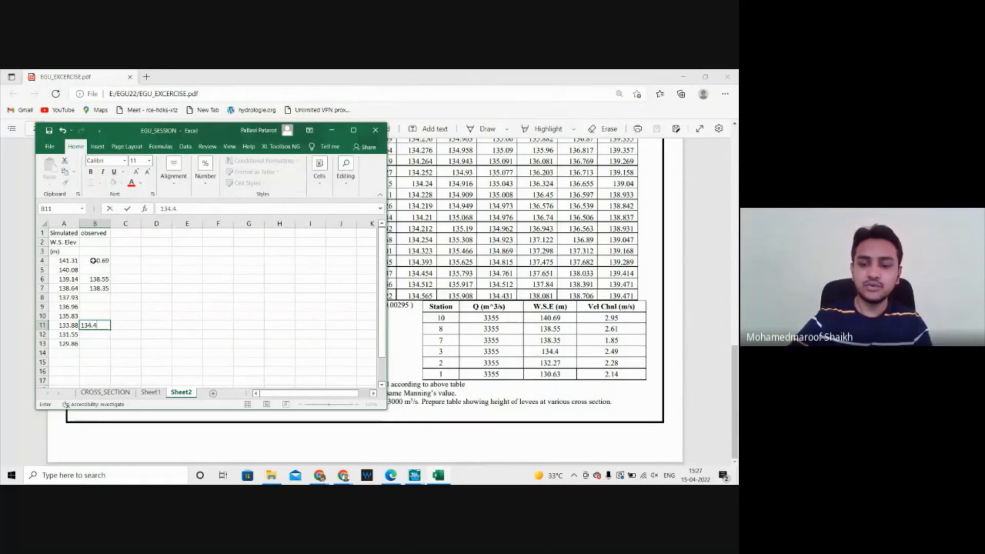
pyautogui.press('Return')
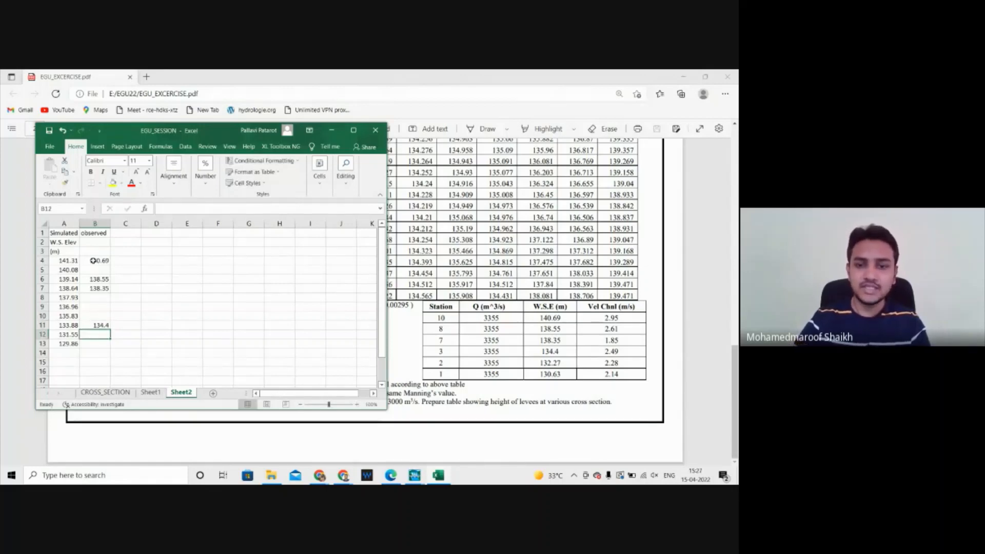
# Step: Enter the observed elevations of stations 2 and 1, 132.27 in B12 and 130.63 in B13
pyautogui.write('1')
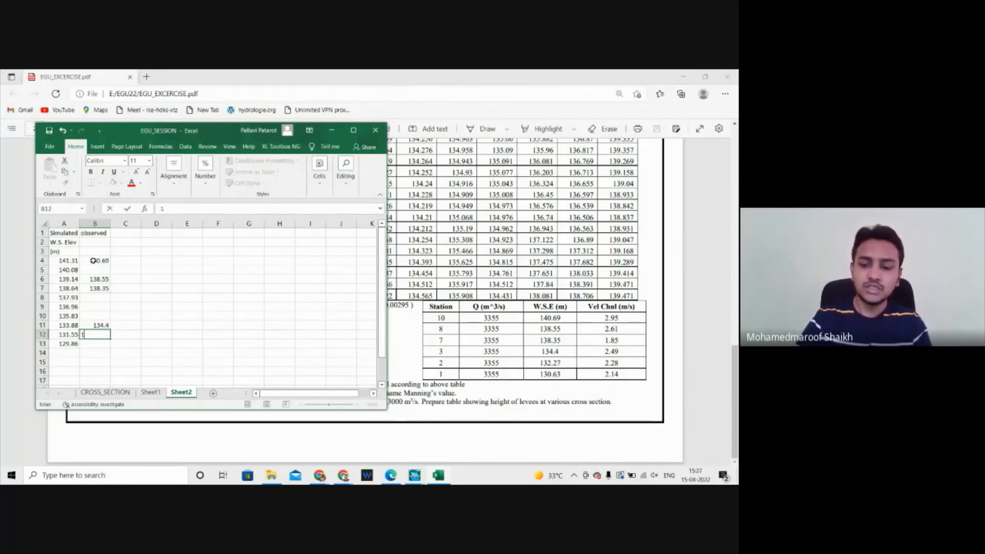
pyautogui.write('32')
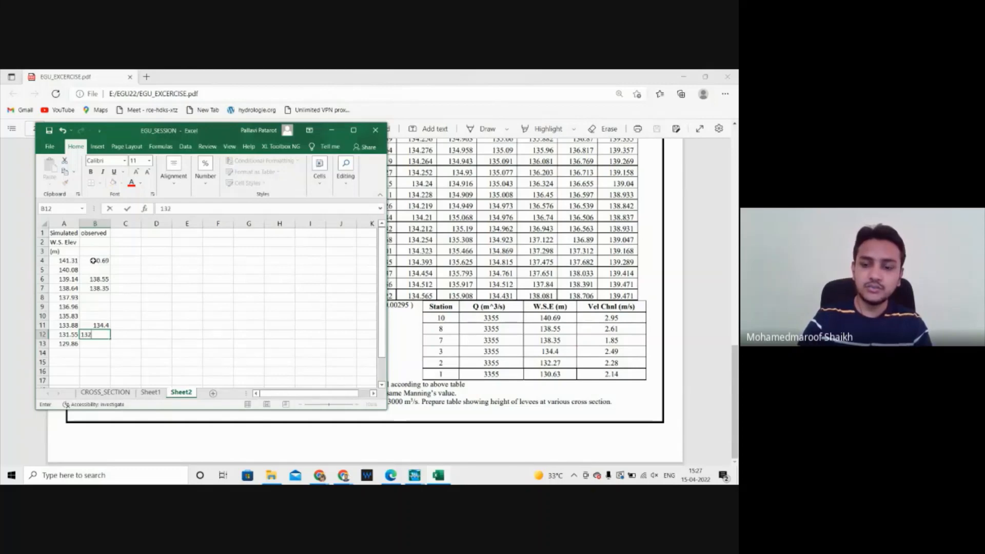
pyautogui.write('.27')
pyautogui.press('Return')
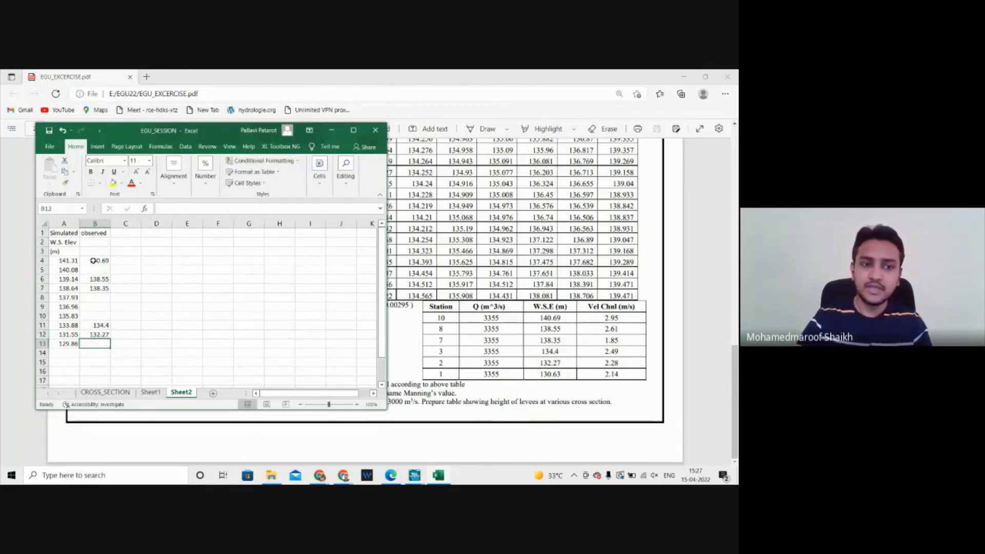
pyautogui.write('1')
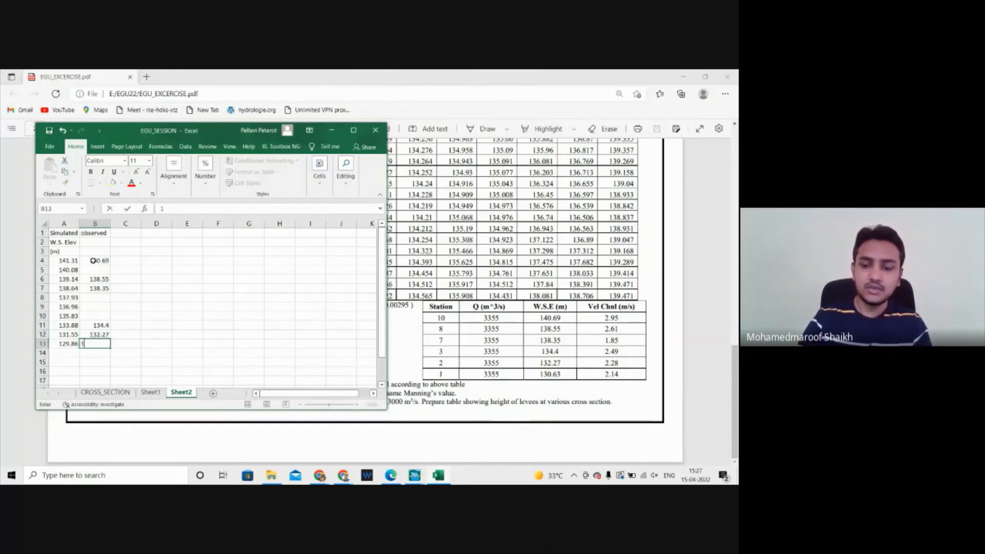
pyautogui.write('30.')
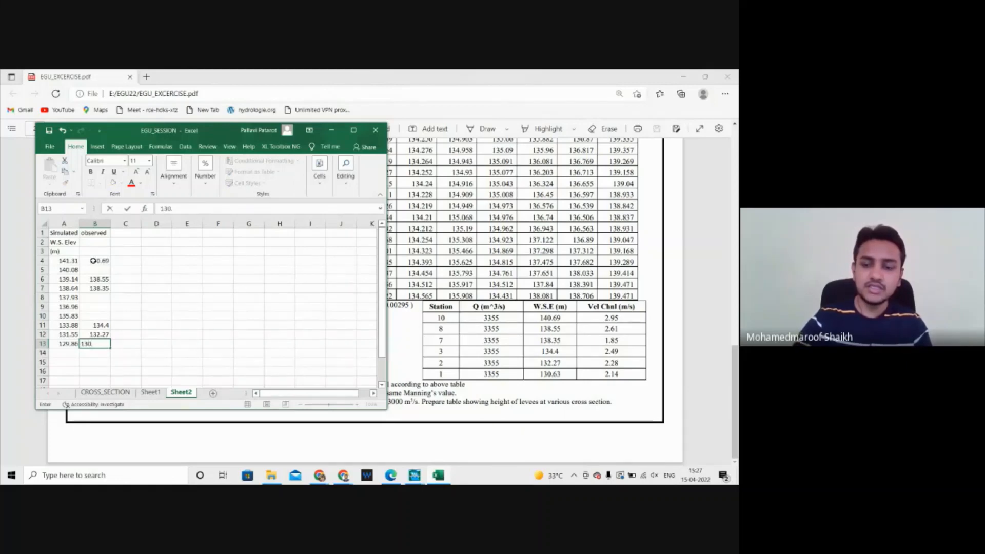
pyautogui.write('63')
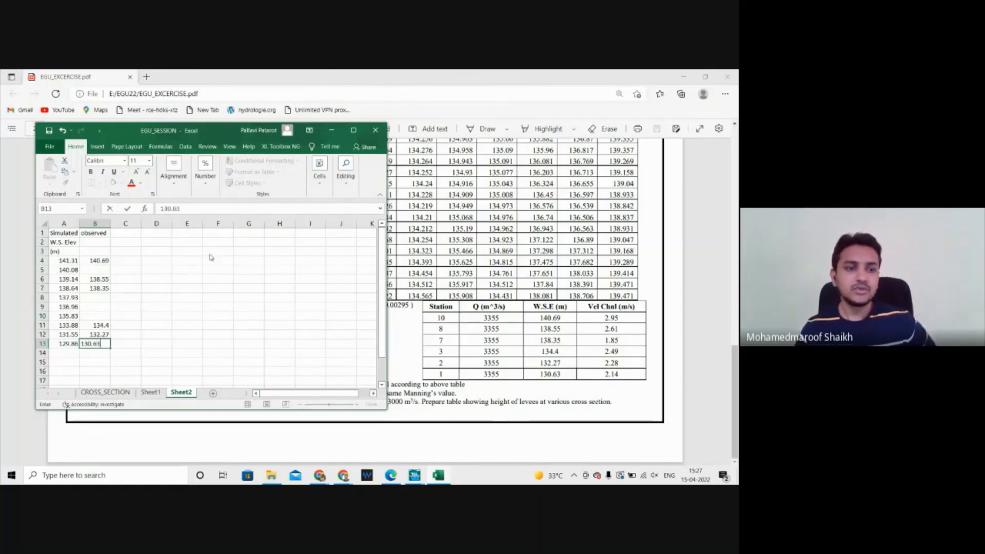
pyautogui.click(240, 307)
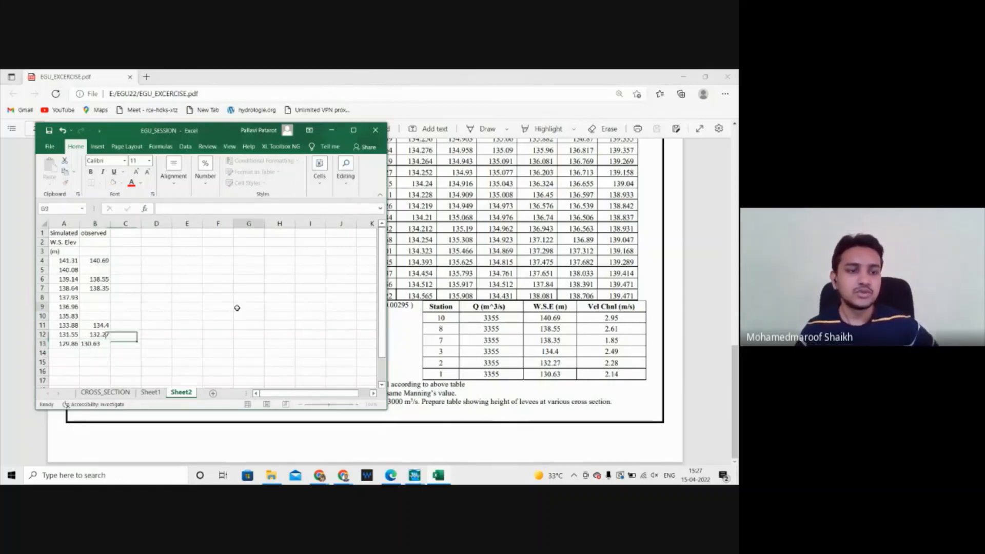
# Step: Delete the four rows that have no observed elevation, with simulated values 140.08, 137.93, 136.96 and 135.83
pyautogui.rightClick(42, 270)
pyautogui.click(63, 349)
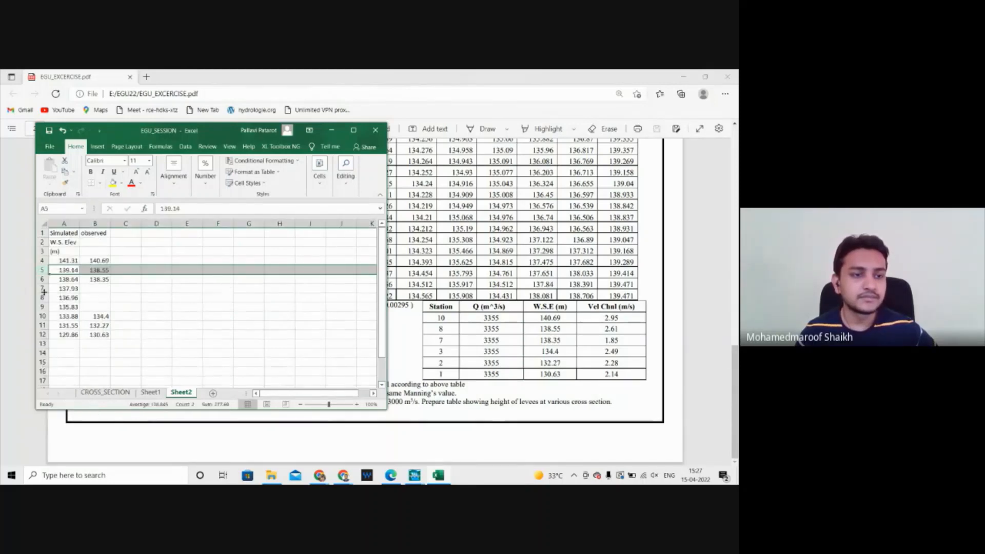
pyautogui.rightClick(43, 288)
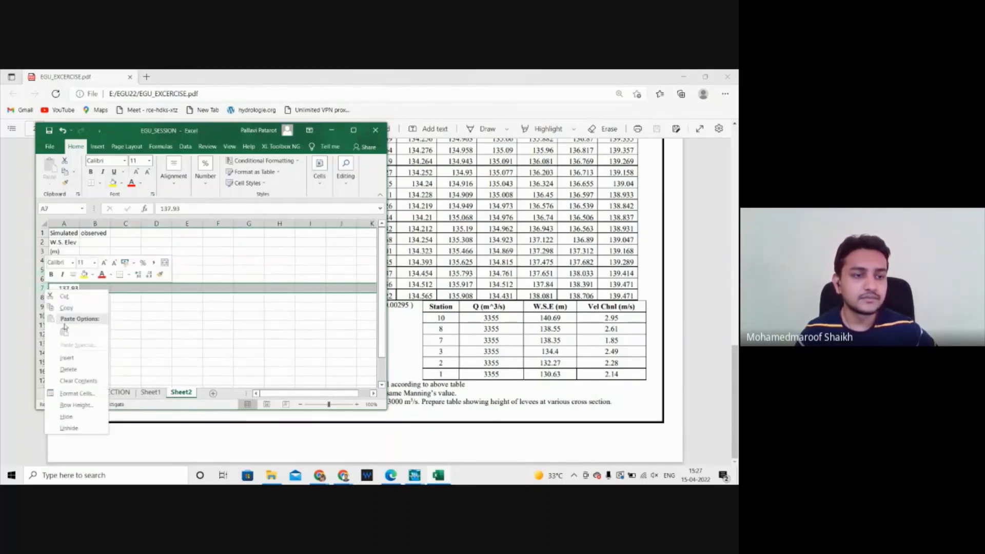
pyautogui.click(76, 369)
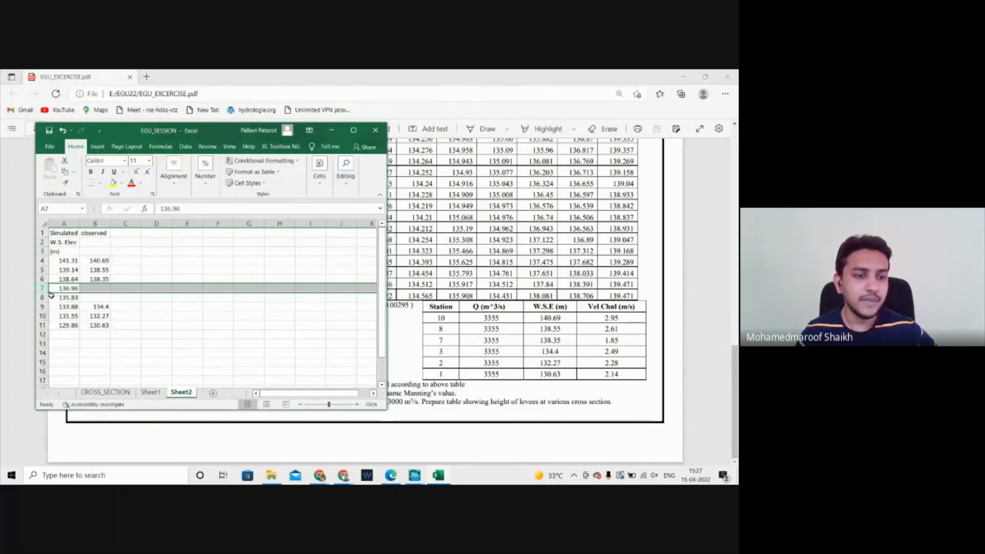
pyautogui.rightClick(41, 288)
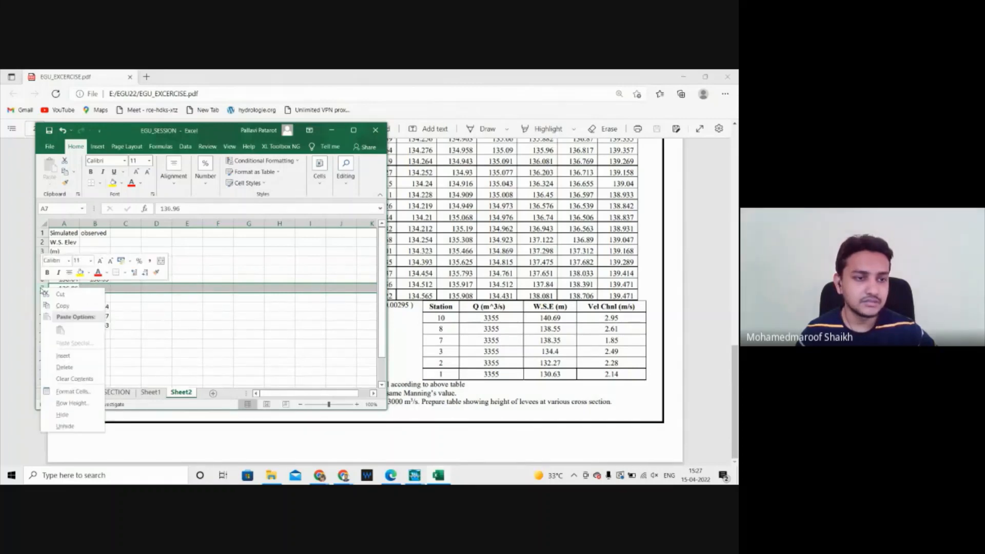
pyautogui.click(64, 367)
pyautogui.rightClick(44, 290)
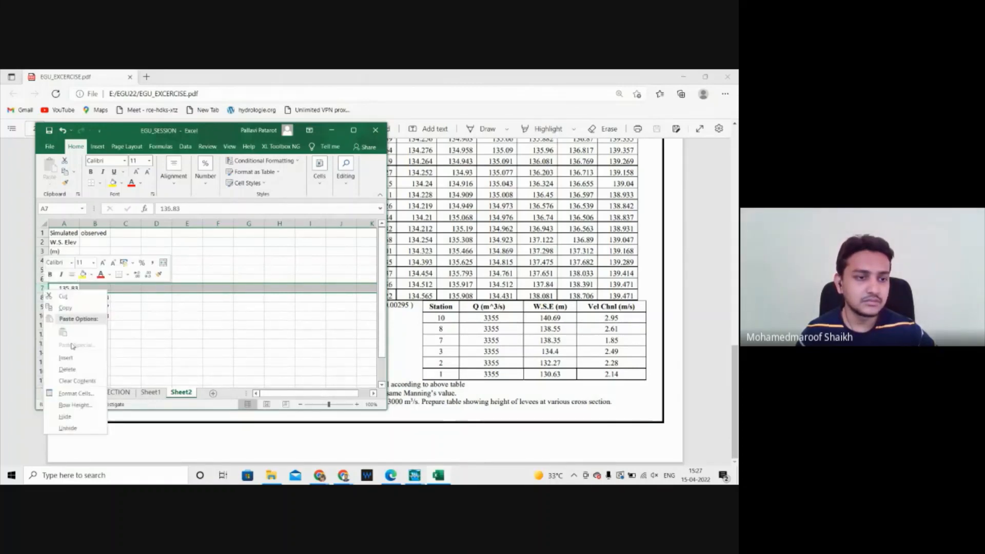
pyautogui.click(66, 369)
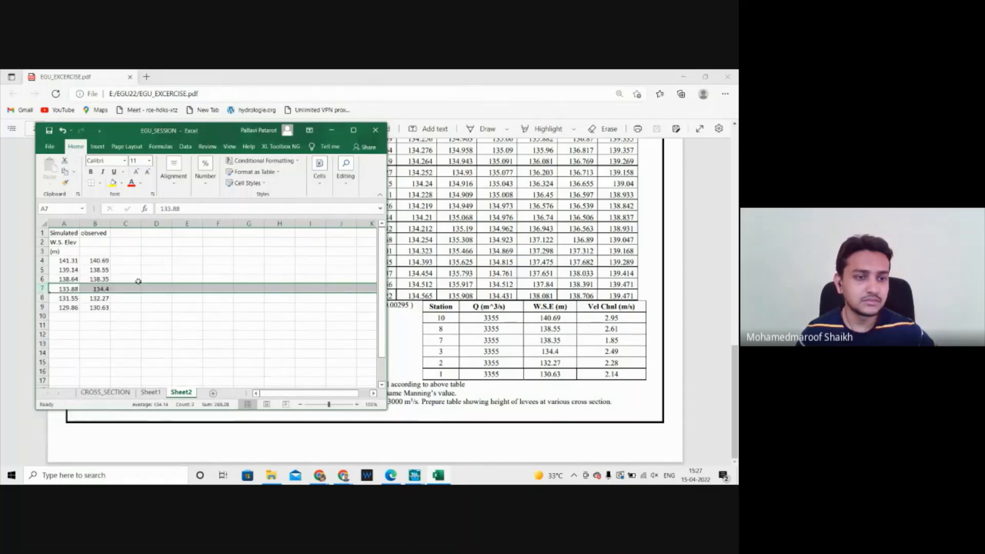
# Step: Maximize the workbook window and copy the W.S. Elev label from A2 into B2
pyautogui.click(353, 130)
pyautogui.click(120, 299)
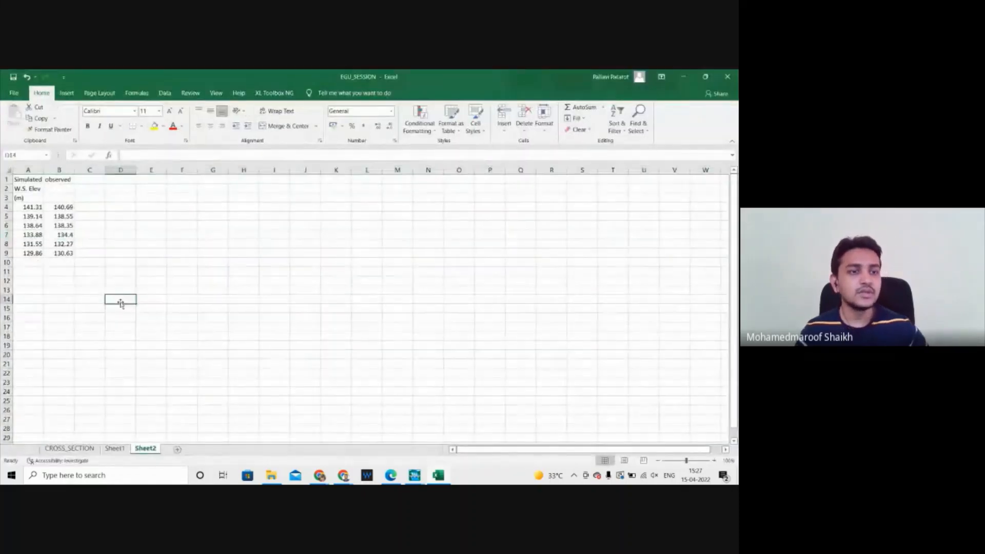
pyautogui.click(54, 188)
pyautogui.click(30, 188)
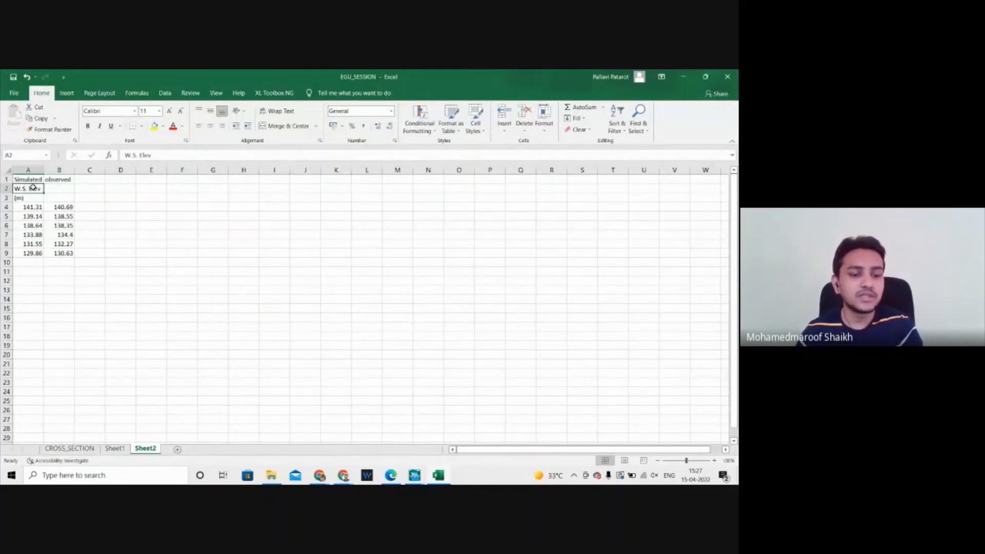
pyautogui.hotkey('ctrl', 'c')
pyautogui.click(59, 190)
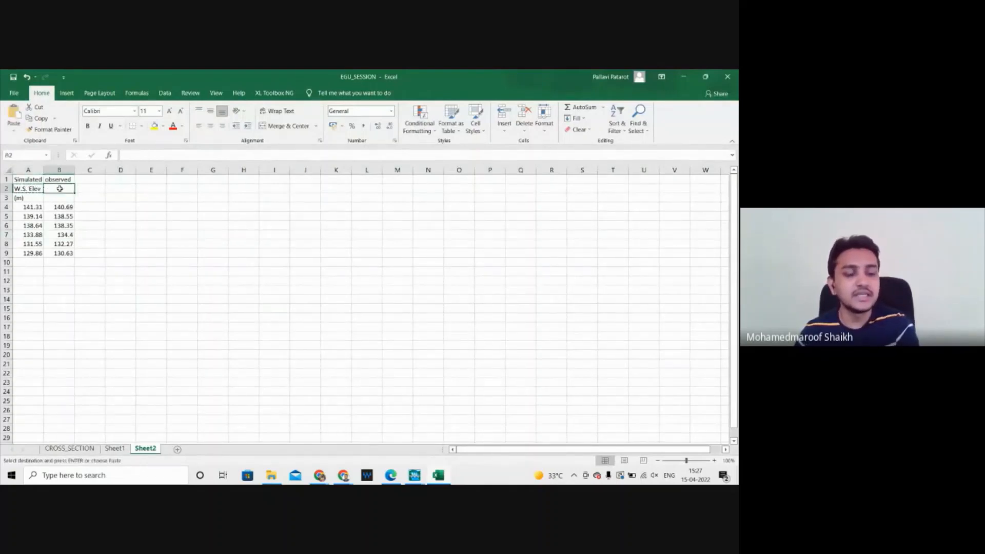
pyautogui.hotkey('ctrl', 'v')
# Step: Make the Simulated and observed headers in A1:B1 bold
pyautogui.moveTo(28, 179); pyautogui.dragTo(57, 179)
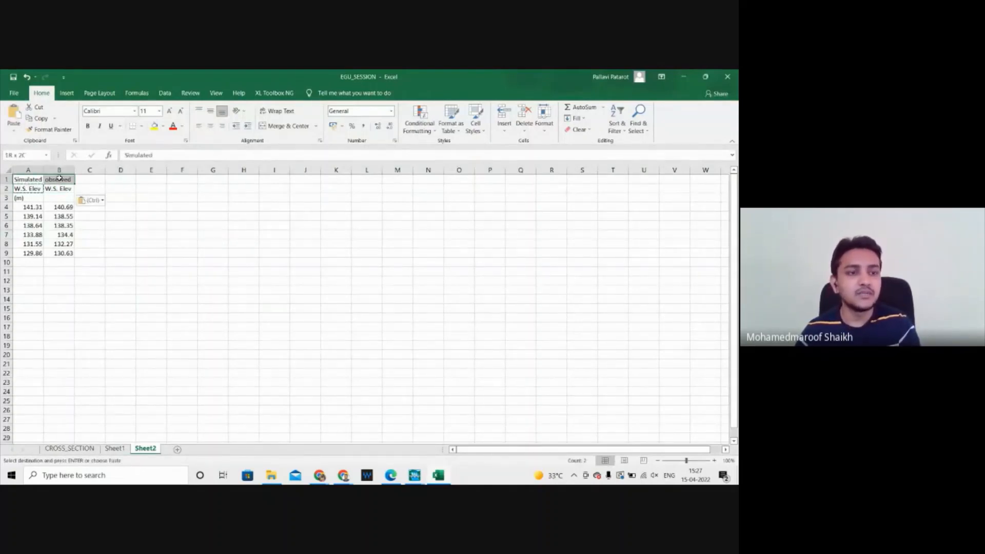
pyautogui.click(88, 126)
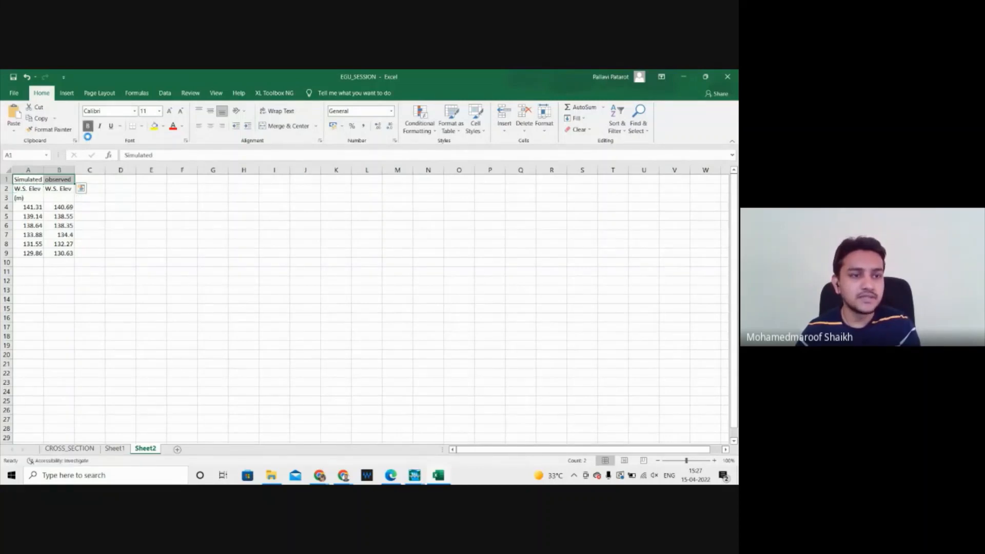
pyautogui.click(196, 291)
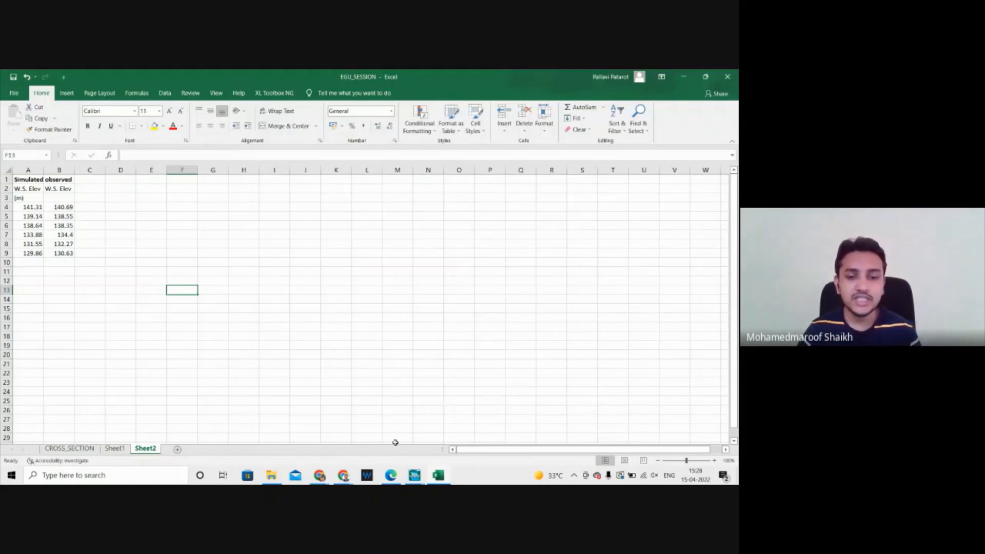
pyautogui.moveTo(353, 481)
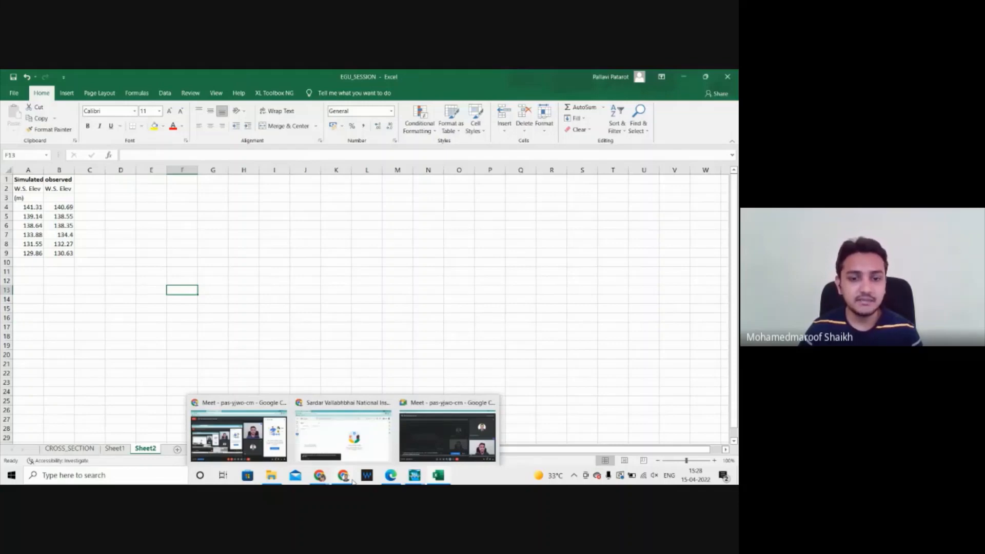
pyautogui.moveTo(453, 452)
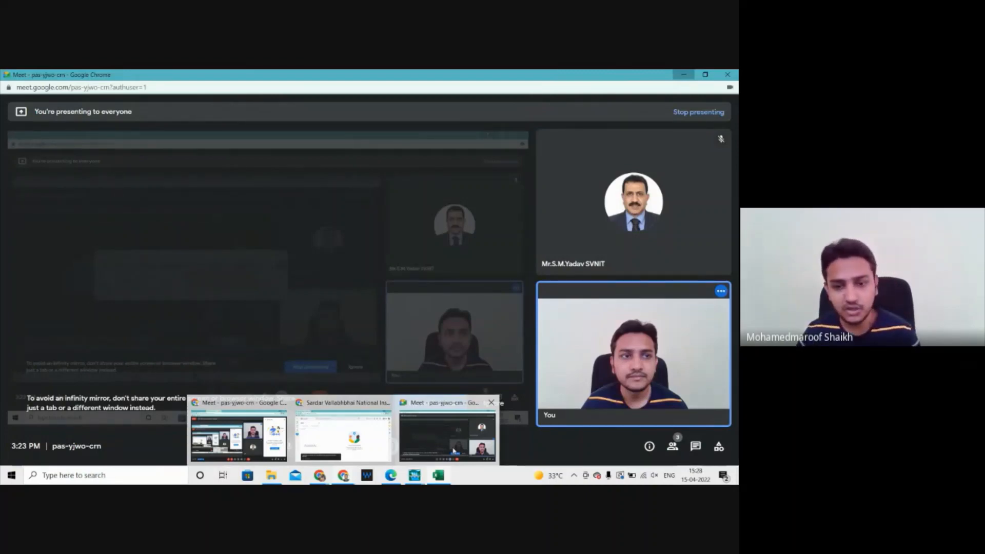
pyautogui.click(438, 475)
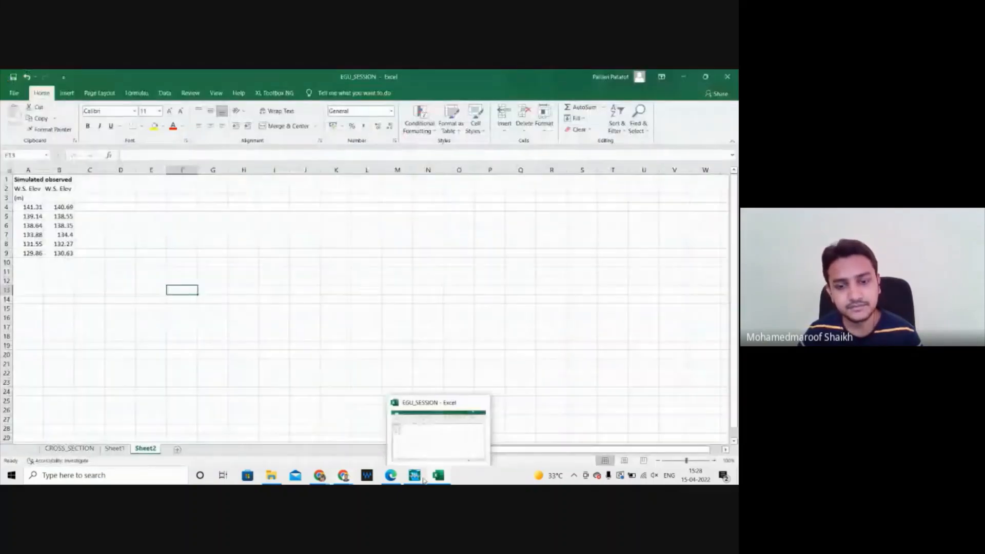
# Step: Switch to HEC-RAS and open the horizontally varied Manning's n or k values table of Rel_Geometry
pyautogui.click(381, 440)
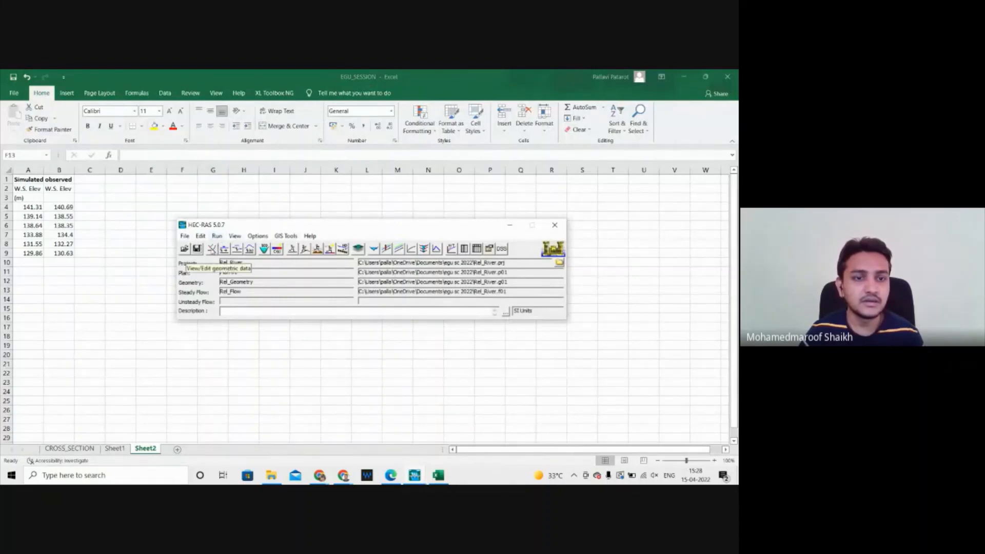
pyautogui.click(257, 237)
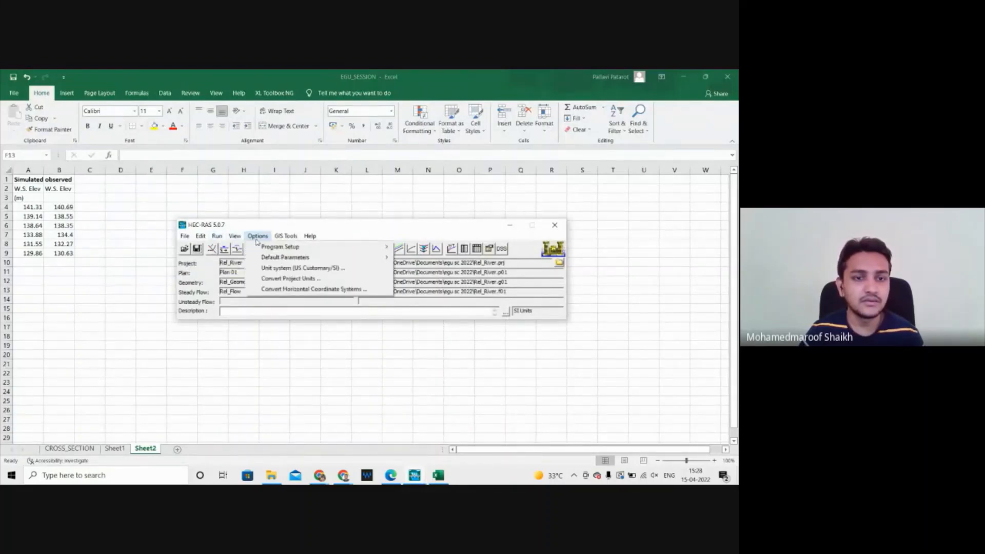
pyautogui.moveTo(238, 239)
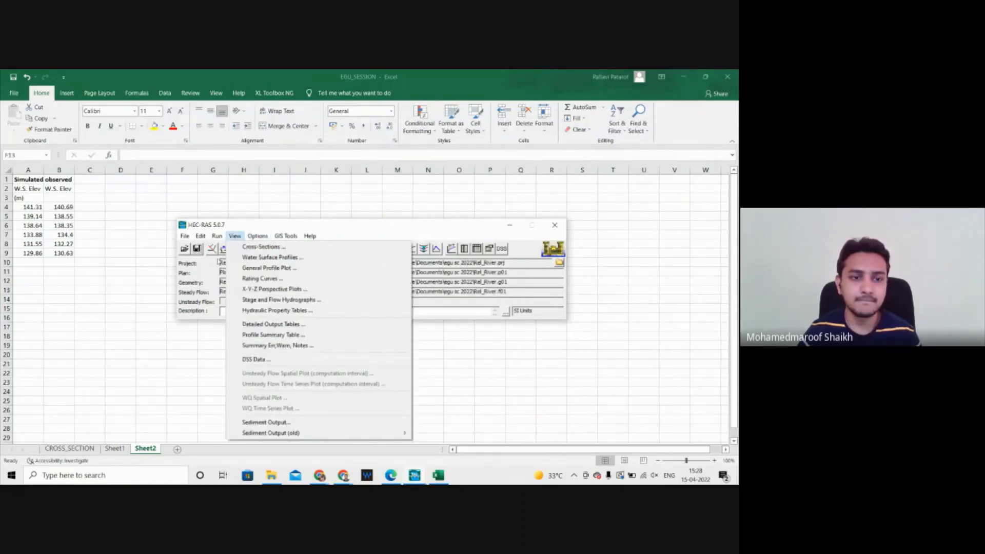
pyautogui.click(214, 250)
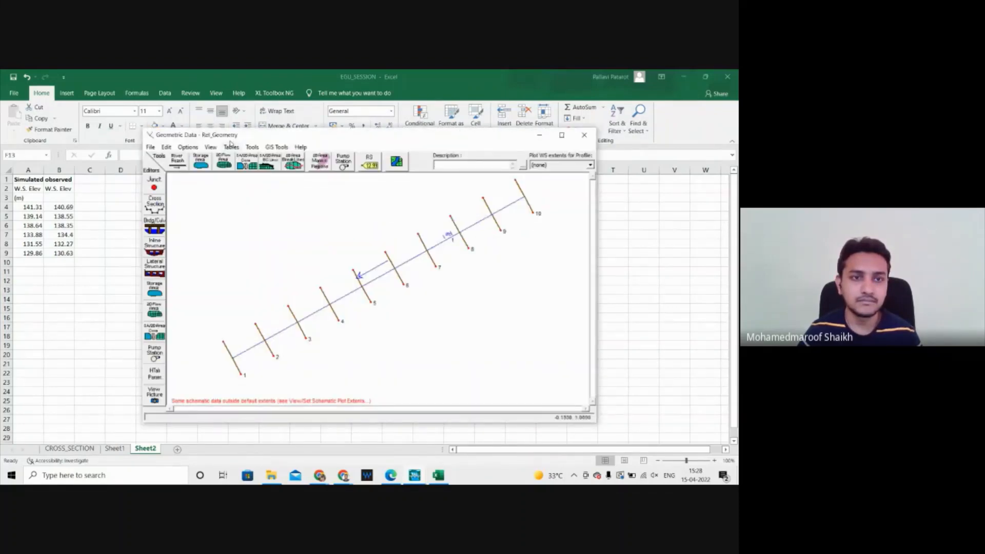
pyautogui.click(230, 148)
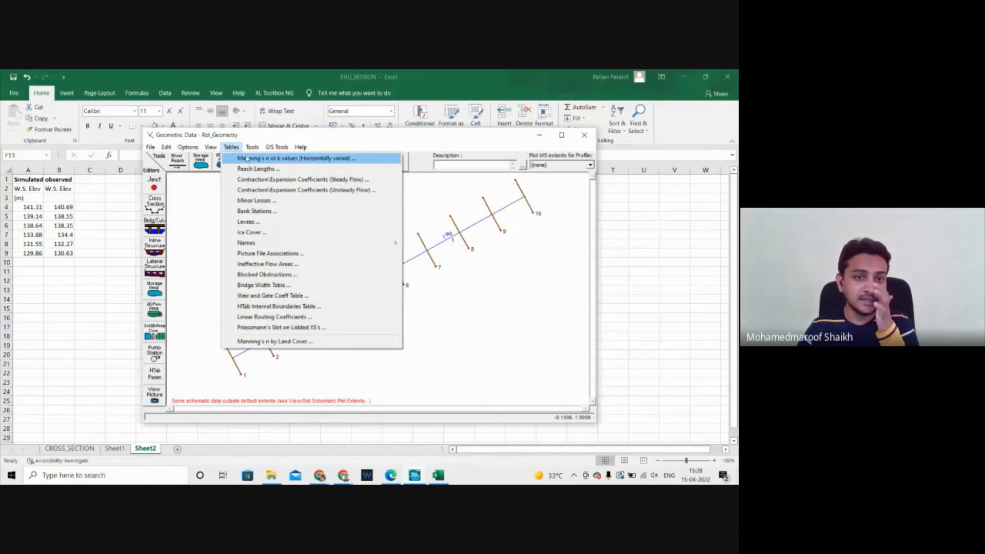
pyautogui.click(257, 159)
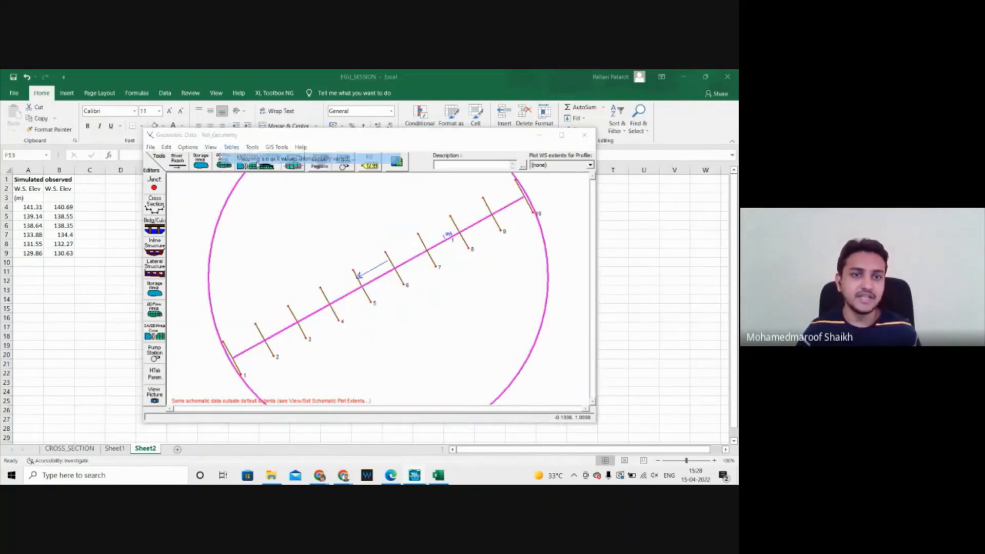
# Step: Set the n #2 Manning's value of river station 6 to 0.035
pyautogui.moveTo(245, 217); pyautogui.dragTo(343, 266)
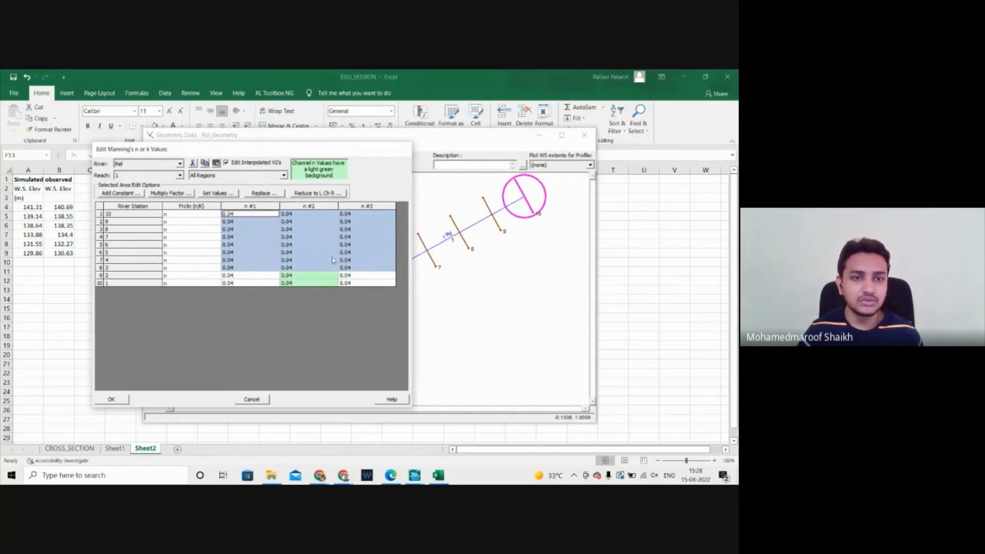
pyautogui.click(298, 245)
pyautogui.click(220, 194)
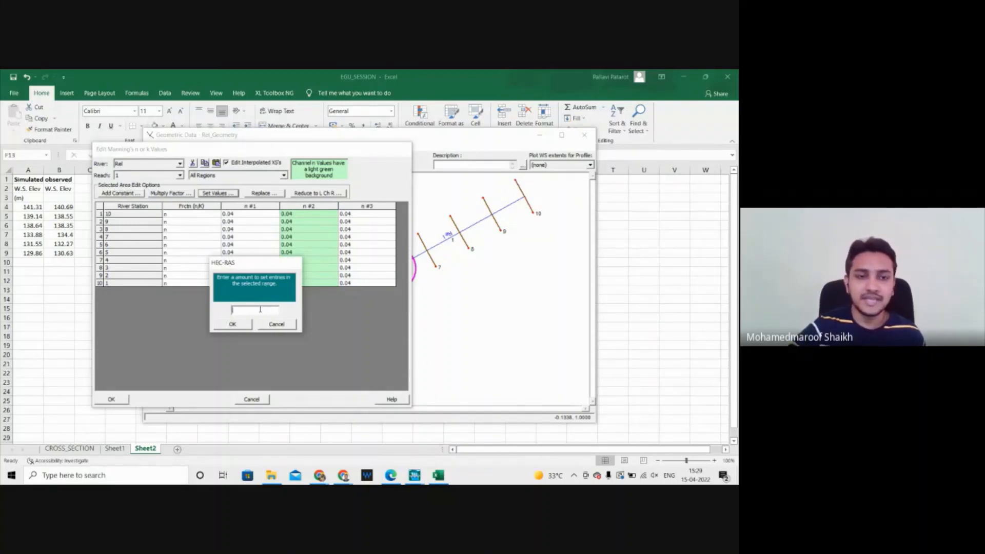
pyautogui.write('0.035')
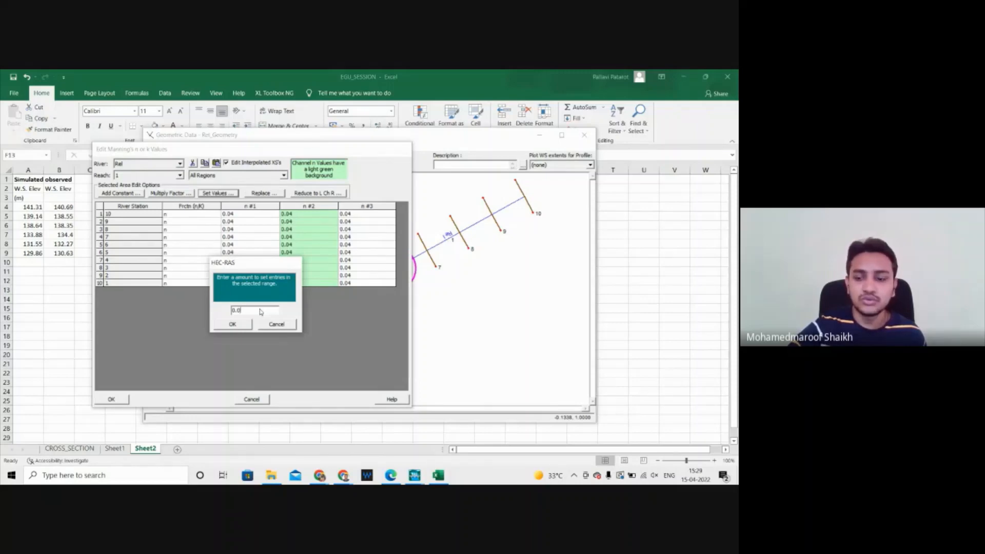
pyautogui.click(233, 324)
# Step: Set the n #1, n #2 and n #3 Manning's values of all river stations to 0.035 and accept the table
pyautogui.click(253, 215)
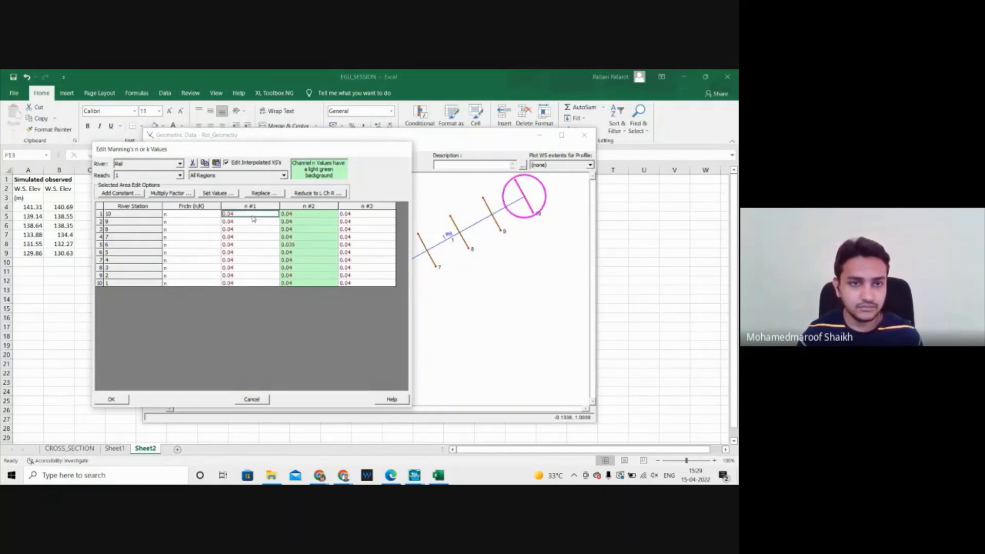
pyautogui.moveTo(252, 219); pyautogui.dragTo(379, 284)
pyautogui.click(212, 193)
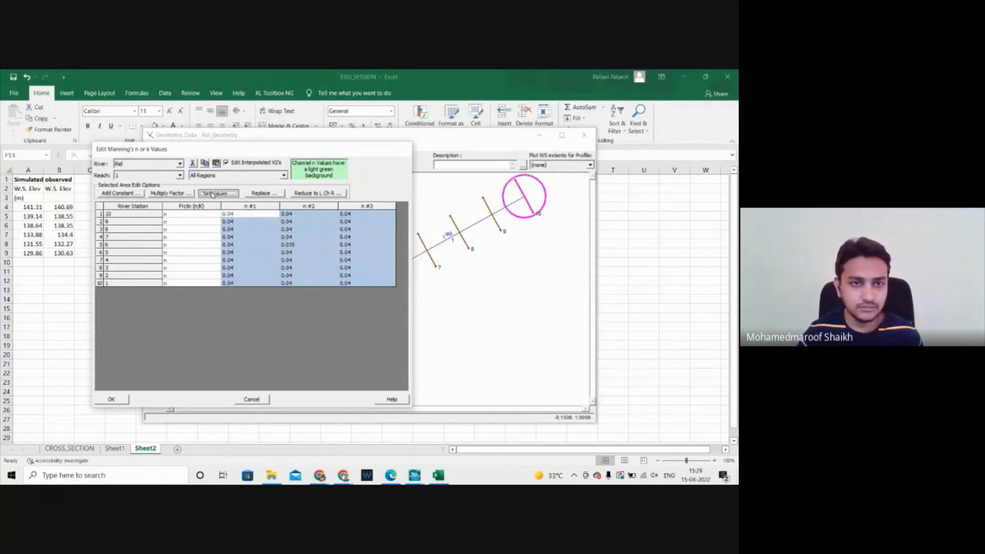
pyautogui.write('0.0')
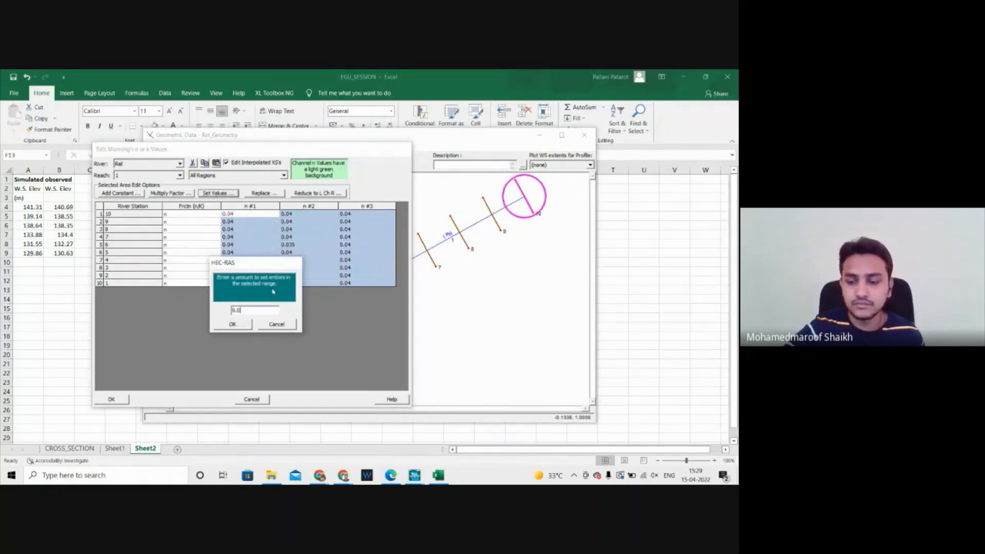
pyautogui.write('35')
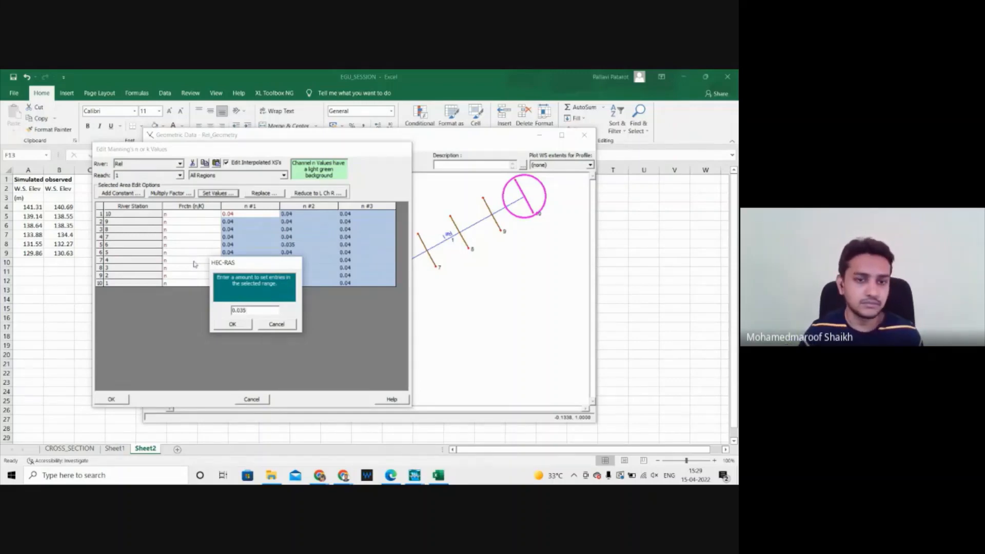
pyautogui.click(243, 325)
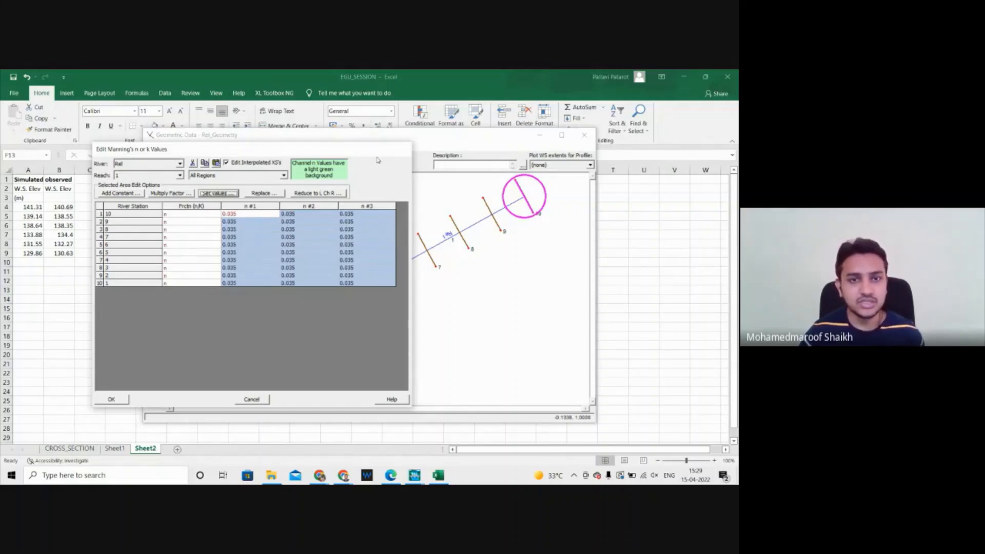
pyautogui.click(464, 206)
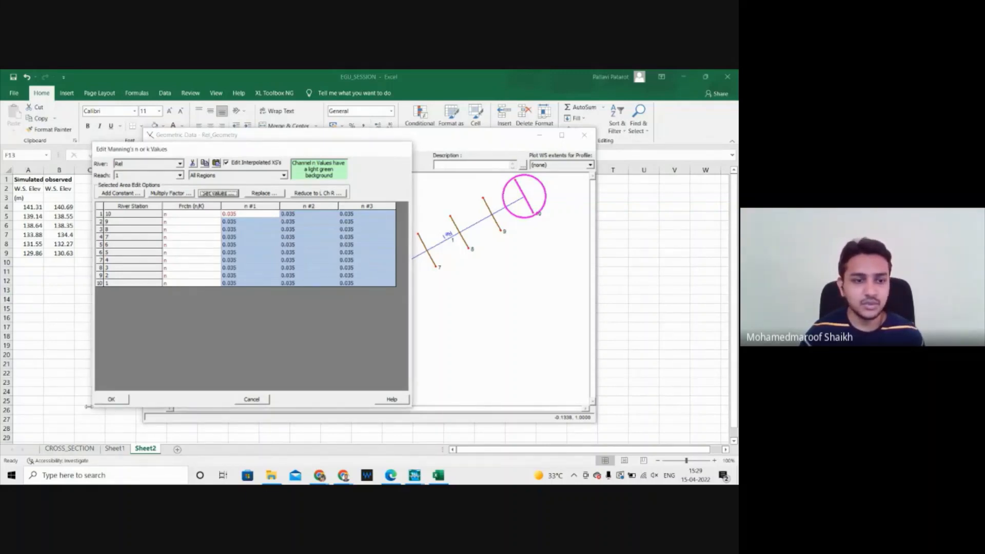
pyautogui.click(110, 399)
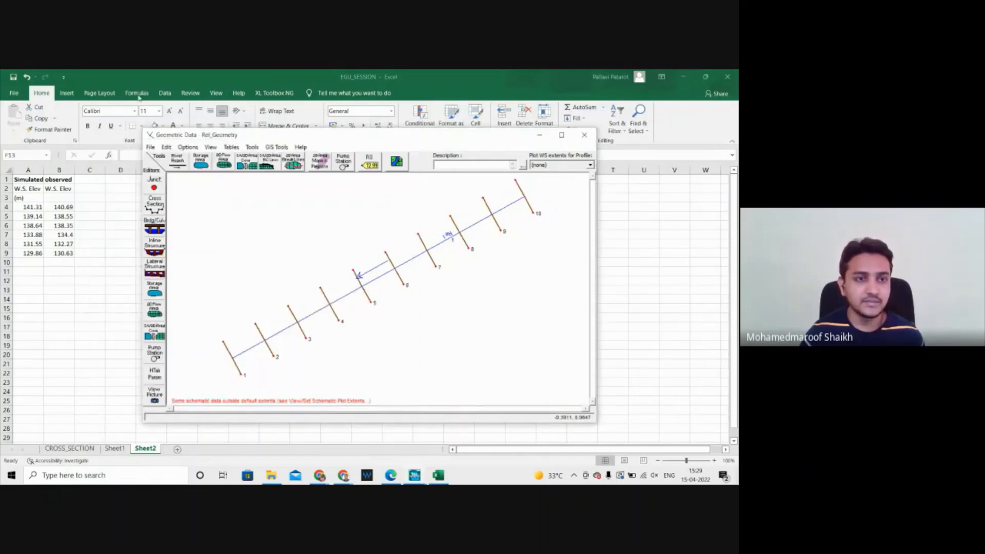
# Step: Save the geometry data, close its editor, and save the Rel_River project
pyautogui.click(152, 148)
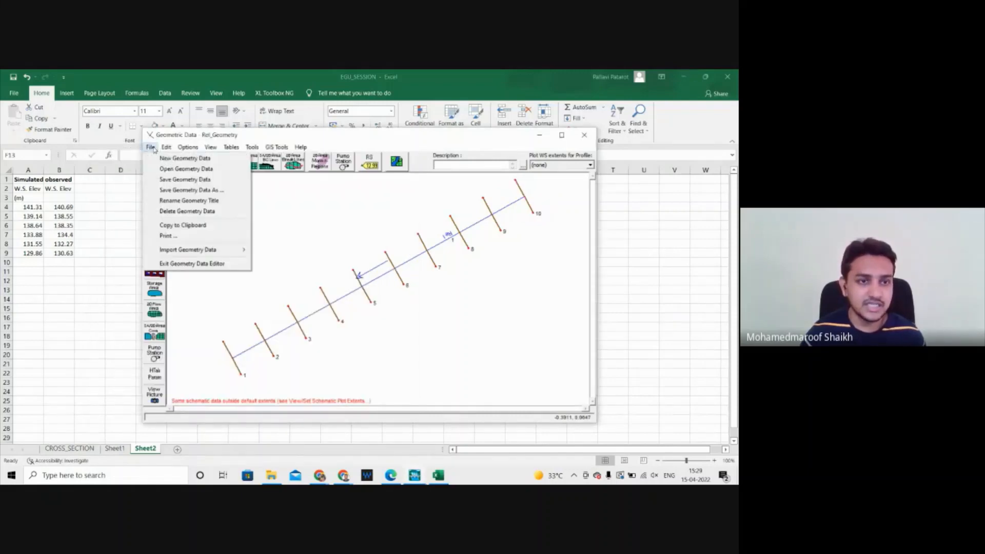
pyautogui.click(159, 180)
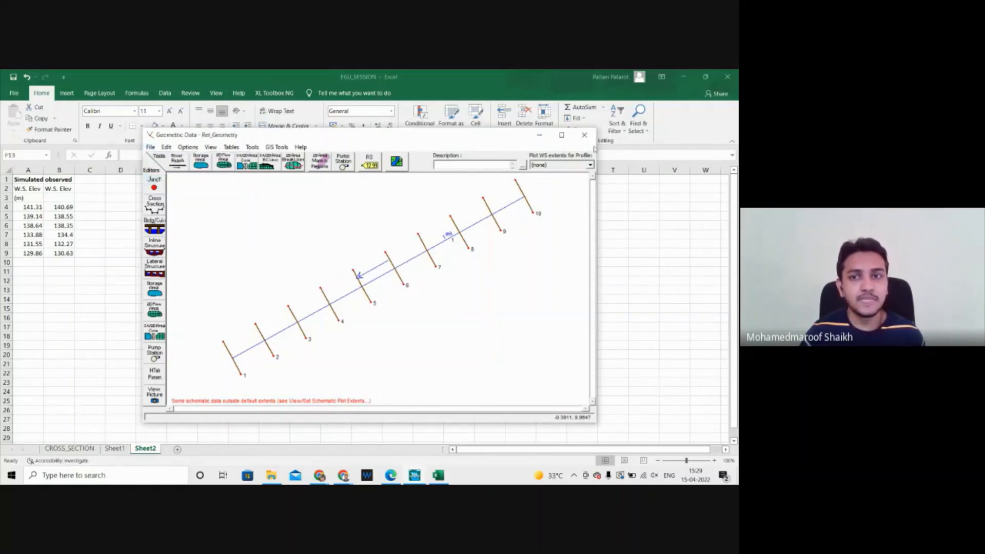
pyautogui.click(582, 136)
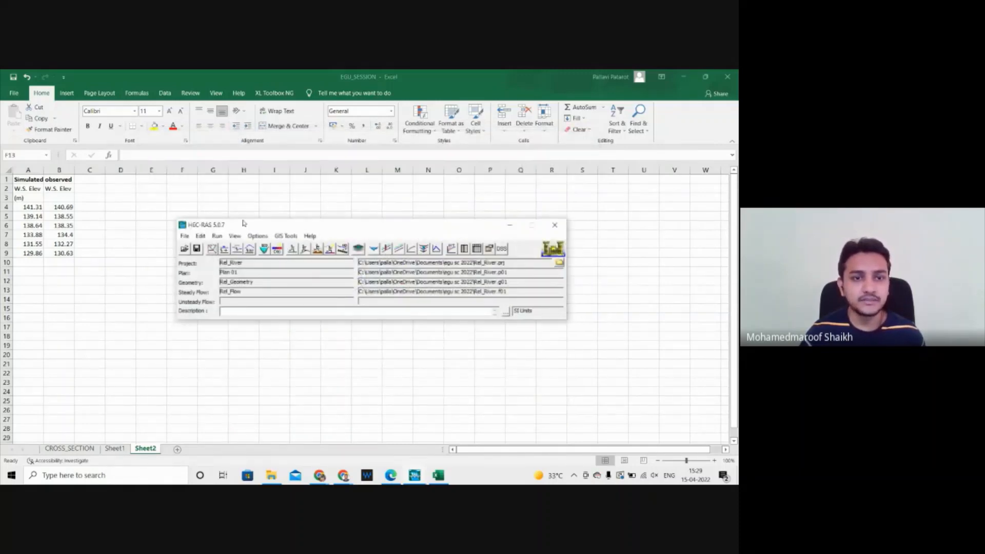
pyautogui.moveTo(241, 221); pyautogui.dragTo(231, 224)
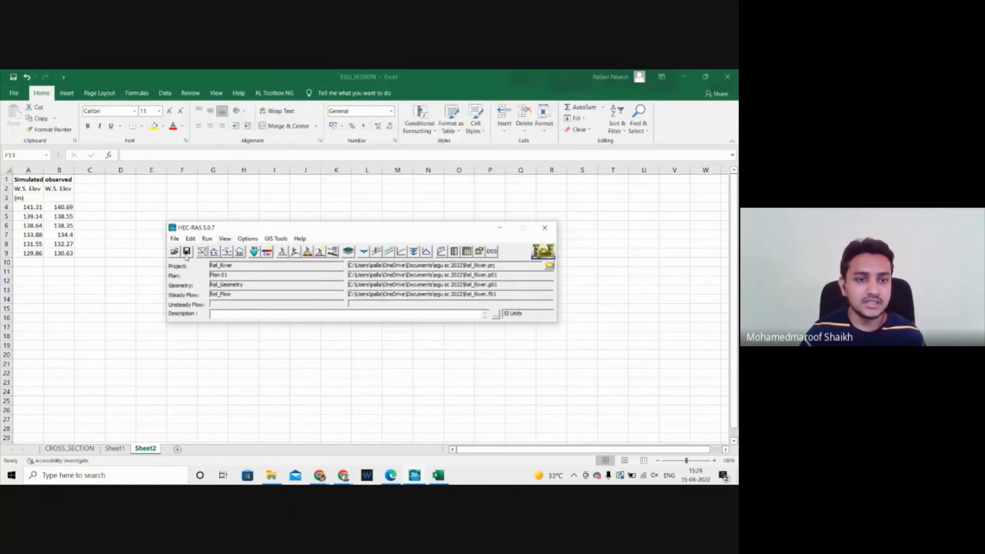
pyautogui.click(177, 240)
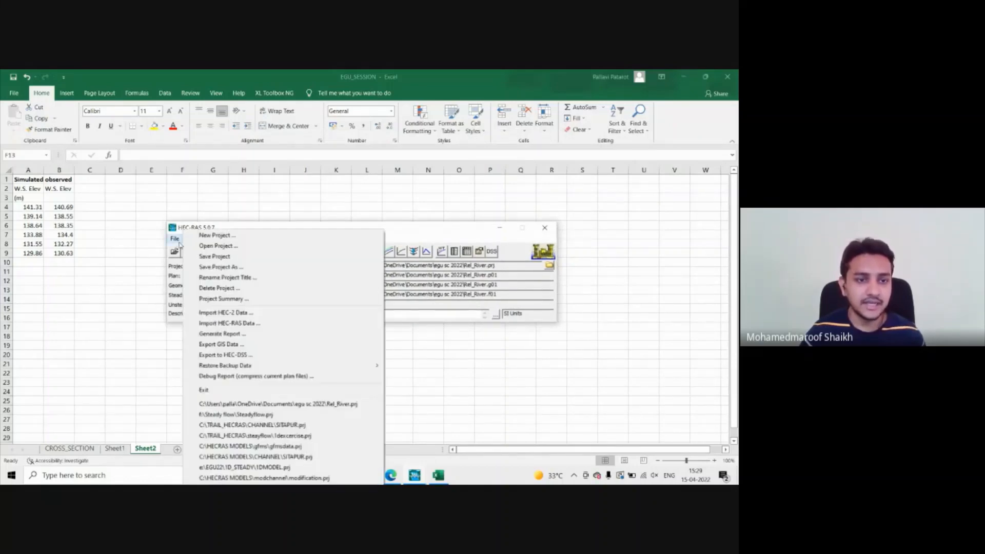
pyautogui.click(210, 257)
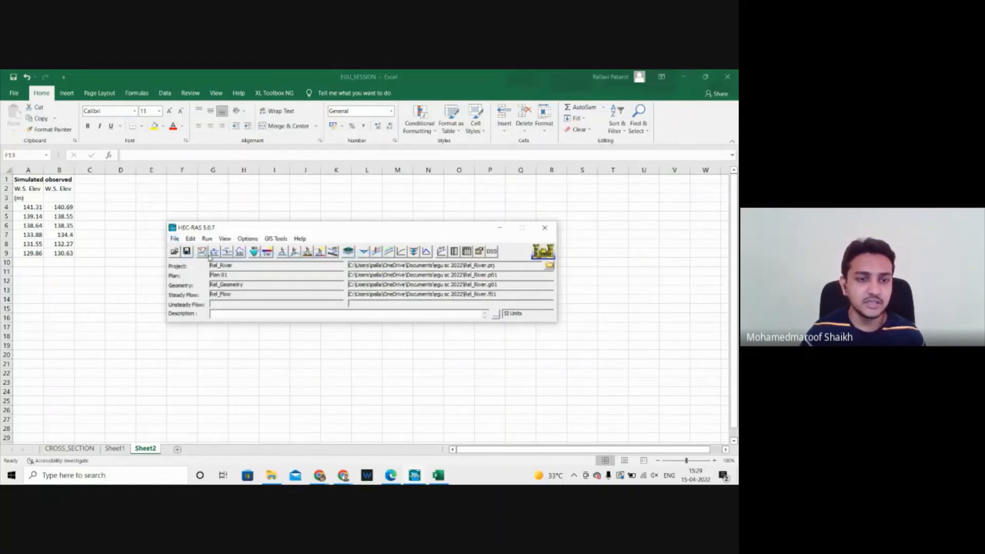
# Step: Compute the steady flow analysis for Plan 01 with the subcritical flow regime and close the computation report
pyautogui.click(208, 240)
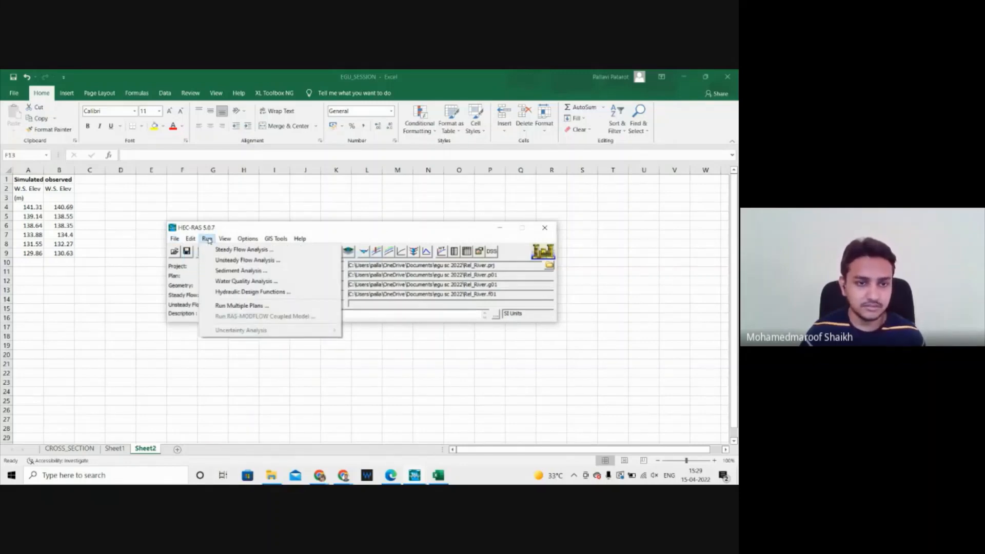
pyautogui.click(242, 249)
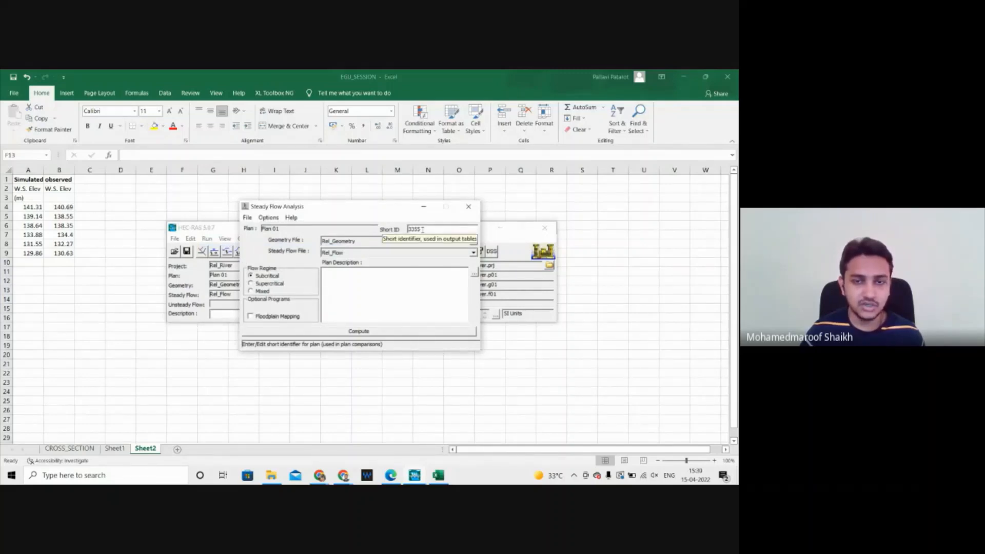
pyautogui.click(380, 332)
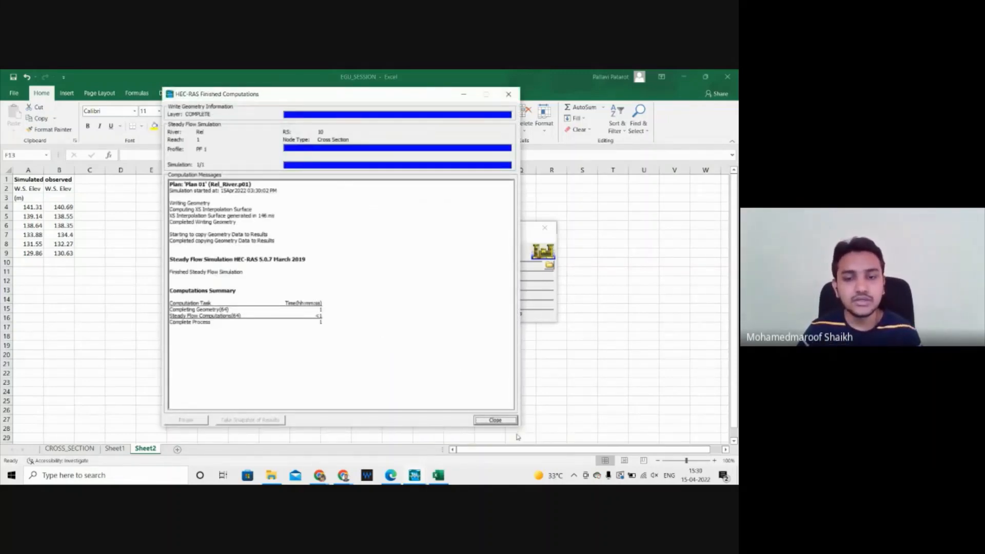
pyautogui.click(504, 423)
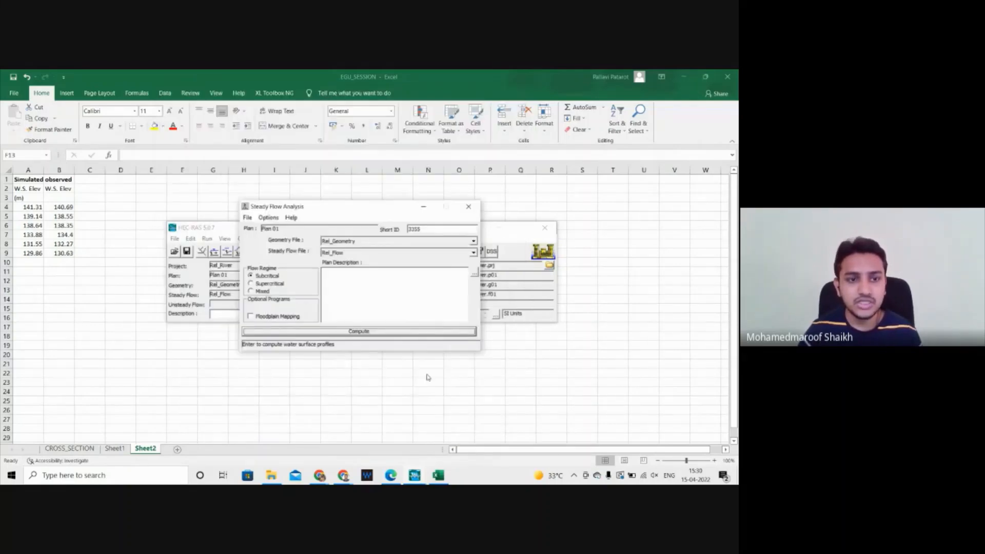
# Step: Copy the W.S. Elev values of all river stations from the profile output table and switch to the Excel workbook
pyautogui.click(195, 227)
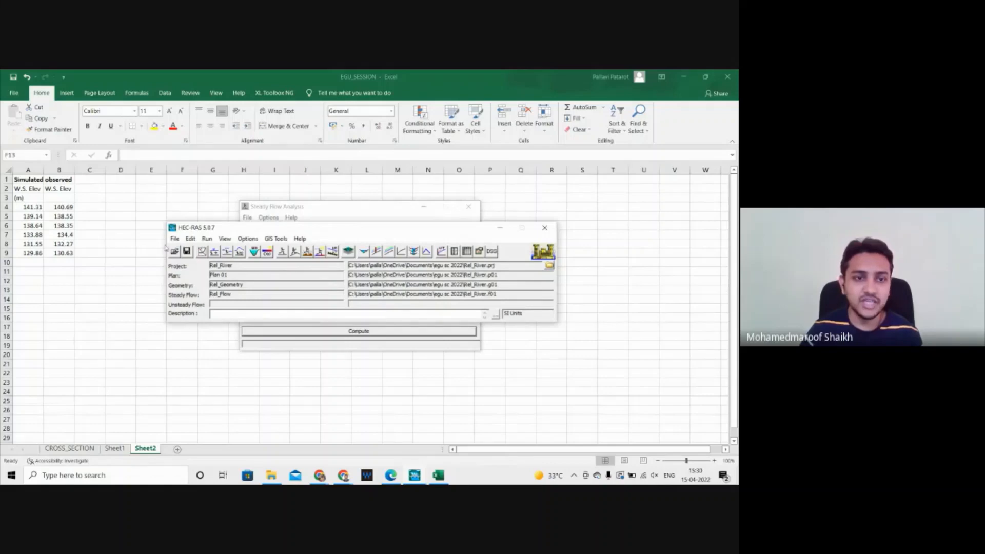
pyautogui.click(467, 251)
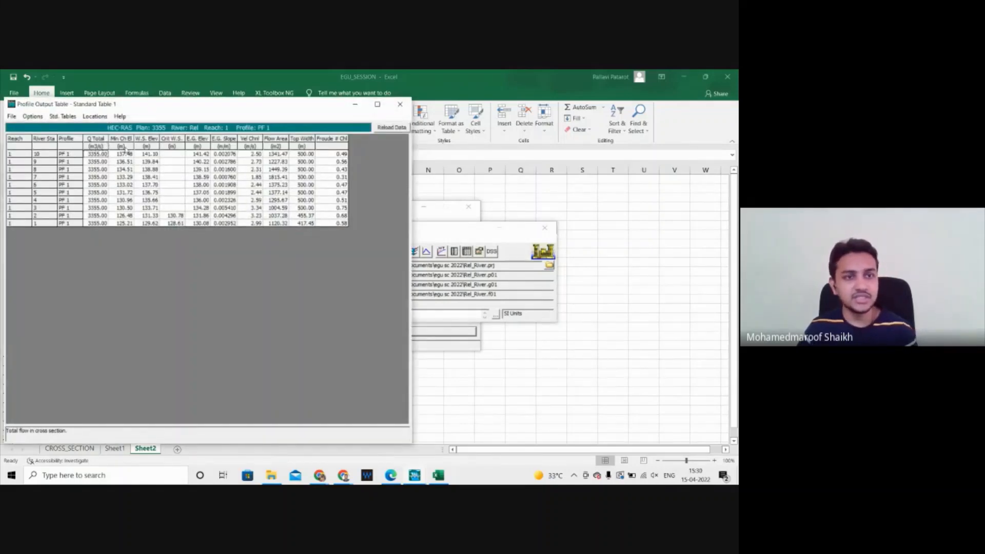
pyautogui.moveTo(125, 154); pyautogui.dragTo(127, 226)
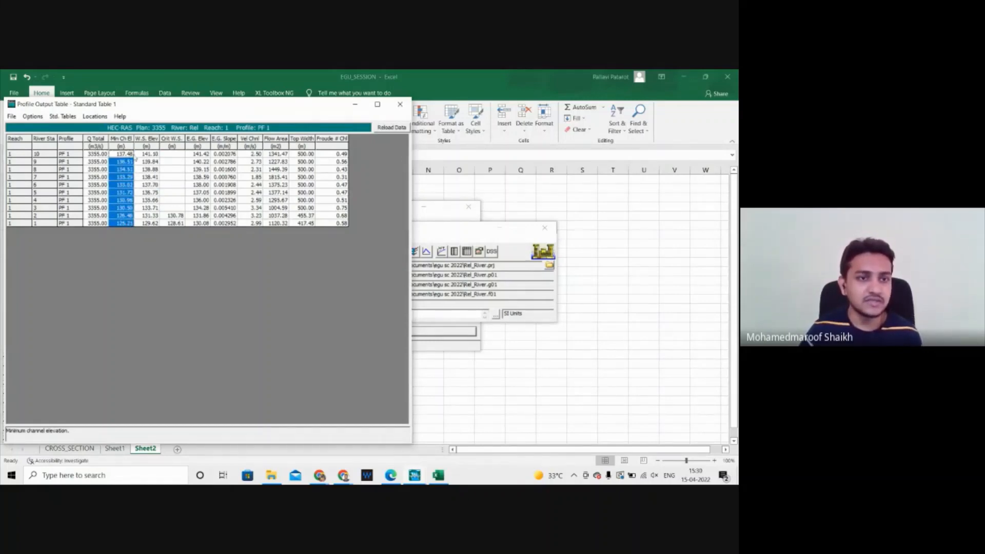
pyautogui.moveTo(148, 160); pyautogui.dragTo(157, 224)
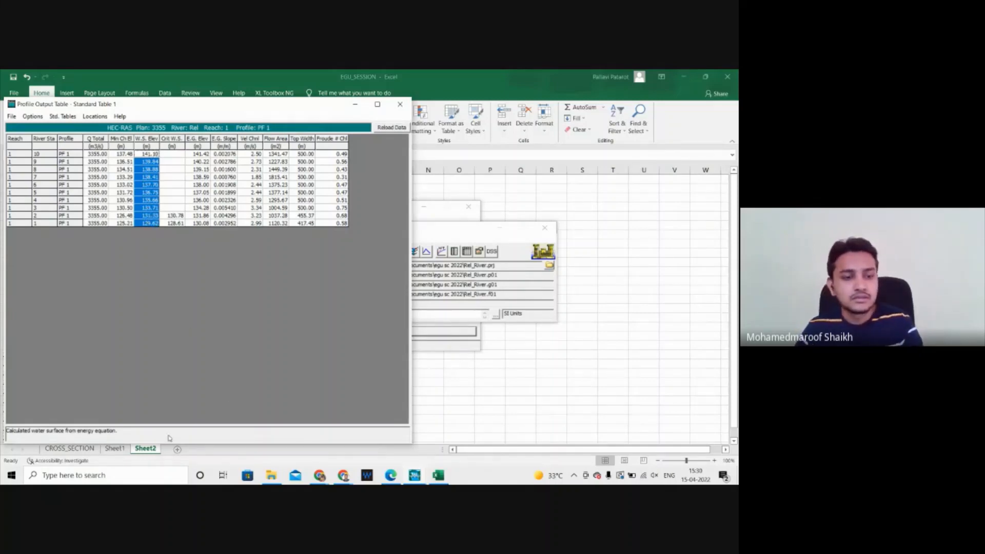
pyautogui.click(119, 454)
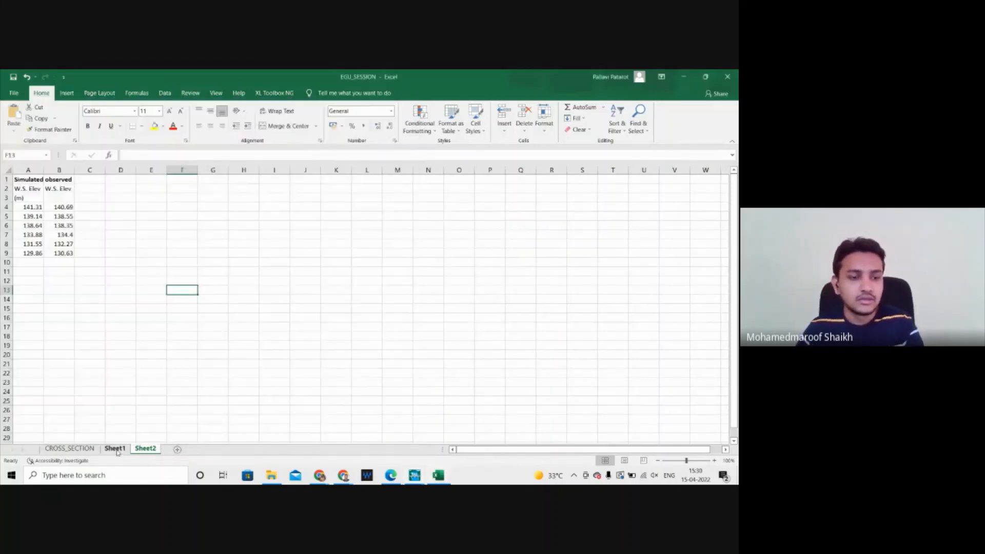
# Step: Try pasting the copied water surface elevations from D1 and from D2 of Sheet2, undoing each paste
pyautogui.click(120, 180)
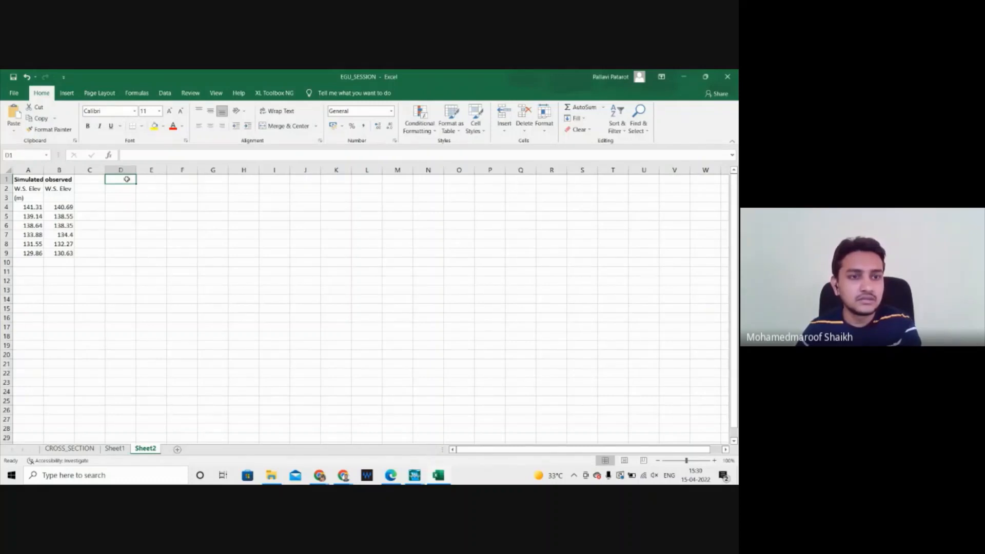
pyautogui.hotkey('ctrl', 'v')
pyautogui.hotkey('ctrl', 'z')
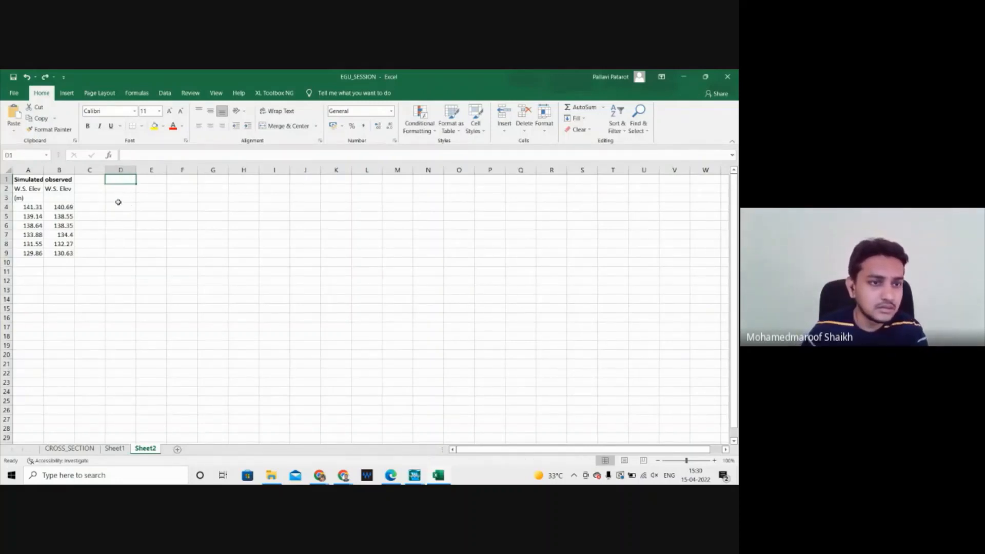
pyautogui.doubleClick(127, 189)
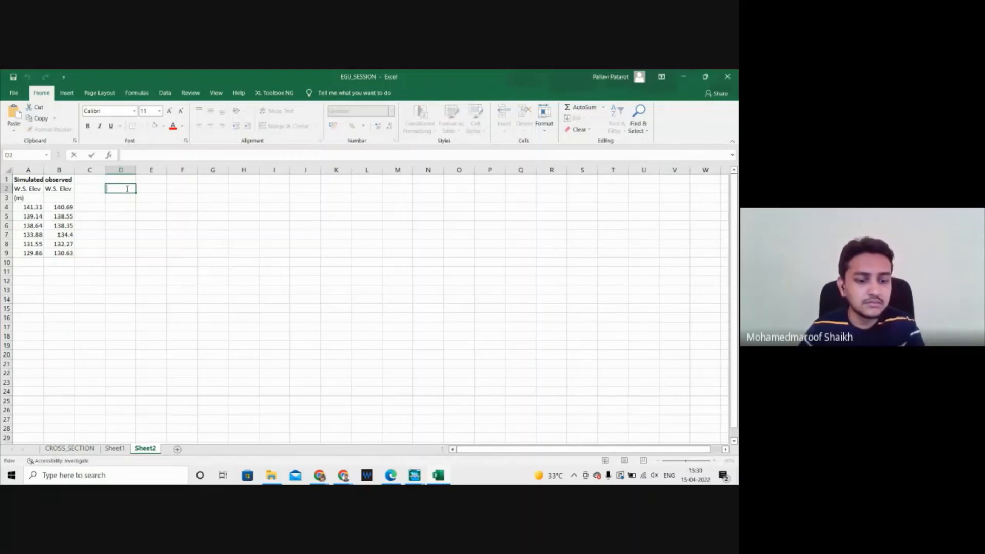
pyautogui.write('141.10 139.84 138.88 138.41 137.70 136.75 135.66 133.71 131.33 129.62')
pyautogui.moveTo(137, 207); pyautogui.dragTo(145, 215)
pyautogui.hotkey('ctrl', 'z')
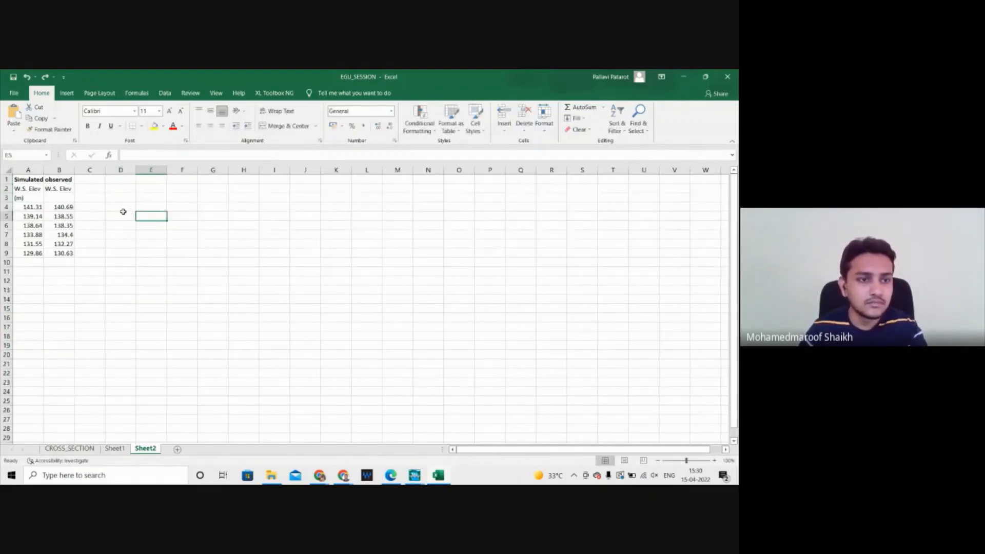
# Step: Paste the ten copied water surface elevations into Sheet2 from cell D4 down to D13
pyautogui.click(127, 208)
pyautogui.write('141.1 139.84 138.88 138.41 137.7 136.75 135.66 133.71 131.33 129.62')
pyautogui.click(159, 216)
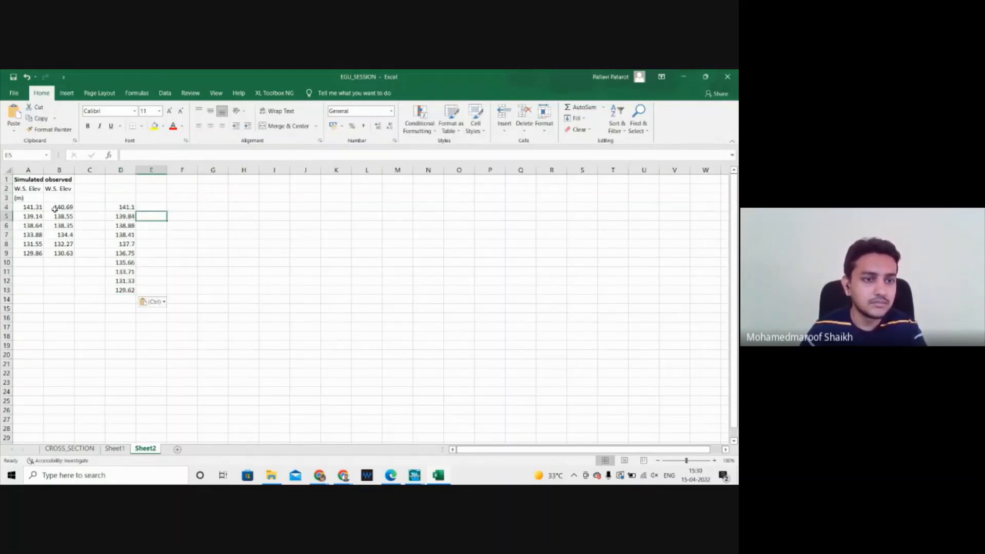
# Step: Reduce the workbook window and place it over EGU_EXCERCISE.pdf, keeping the calibration data table in view
pyautogui.click(705, 76)
pyautogui.click(534, 197)
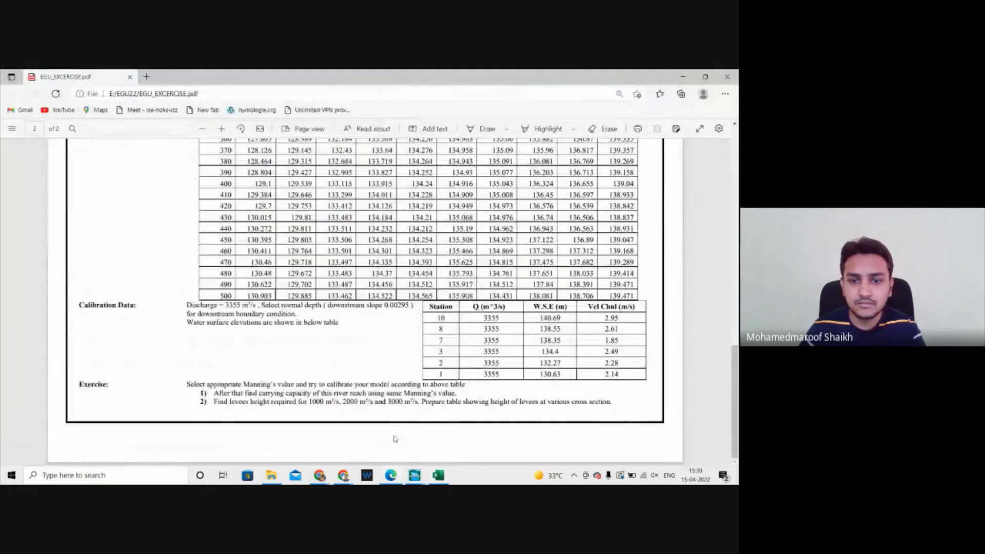
pyautogui.click(438, 475)
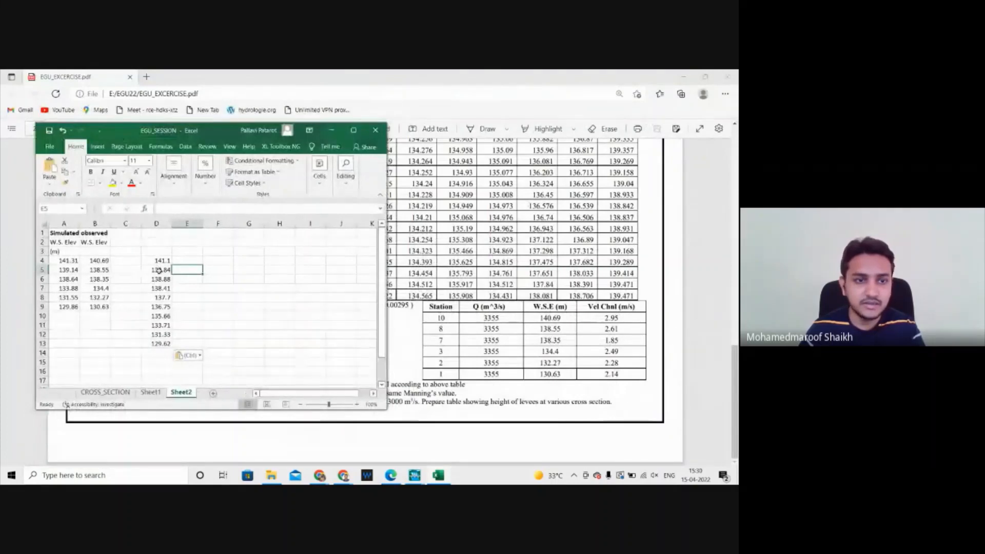
# Step: Clear the simulated elevation of river station 9 from cell D5
pyautogui.rightClick(149, 269)
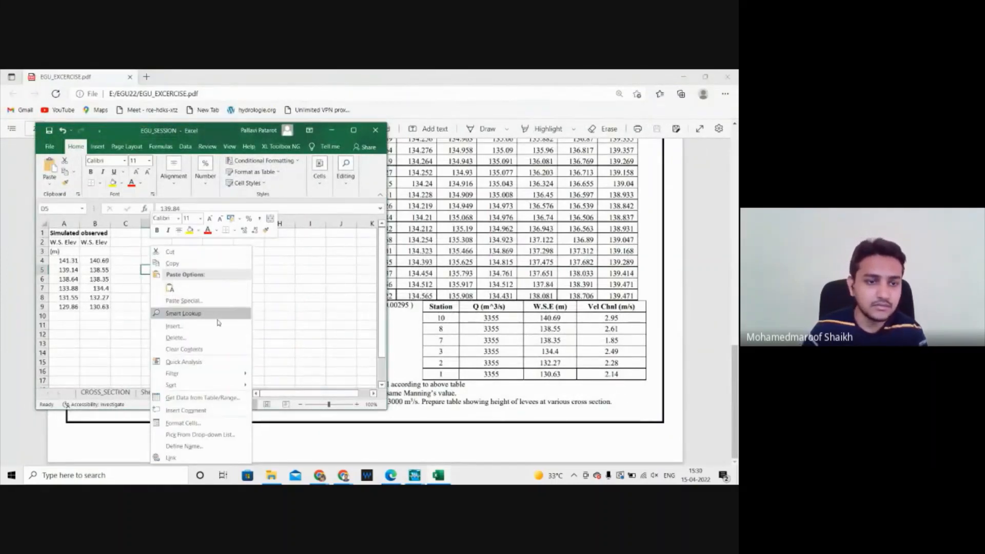
pyautogui.click(190, 336)
pyautogui.click(173, 380)
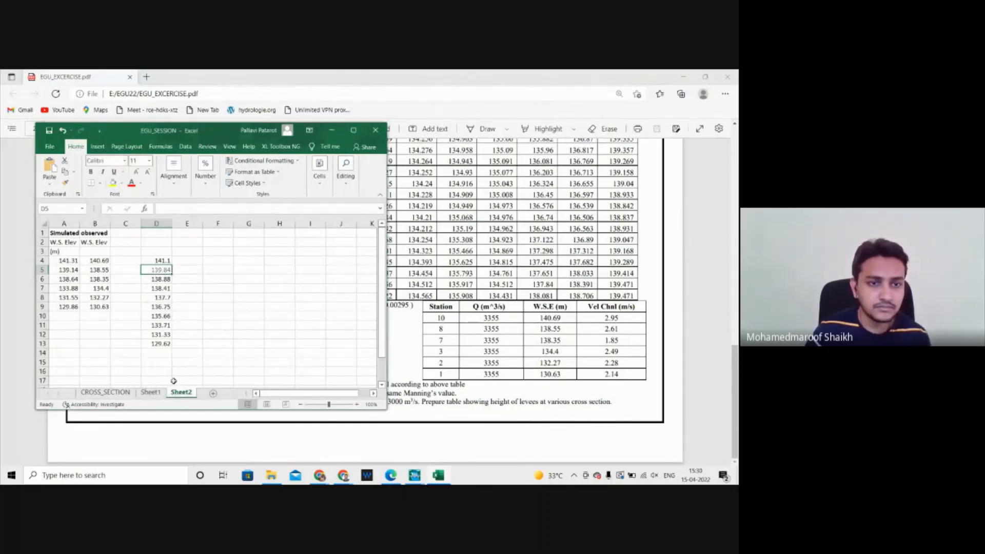
pyautogui.press('Delete')
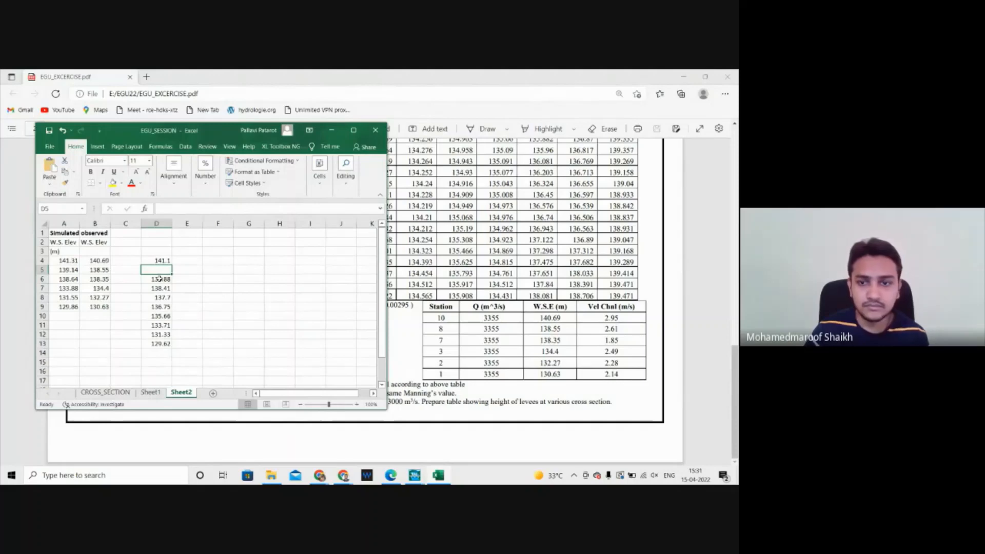
# Step: Delete cells D8:D10, holding the elevations of river stations 6, 5 and 4, with cells shifted left
pyautogui.moveTo(160, 297); pyautogui.dragTo(165, 318)
pyautogui.rightClick(169, 317)
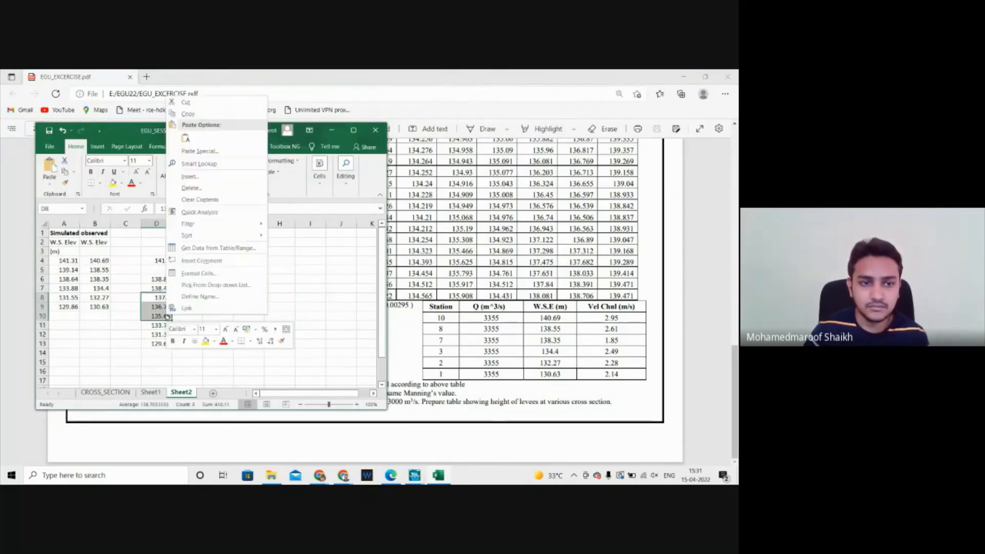
pyautogui.click(193, 187)
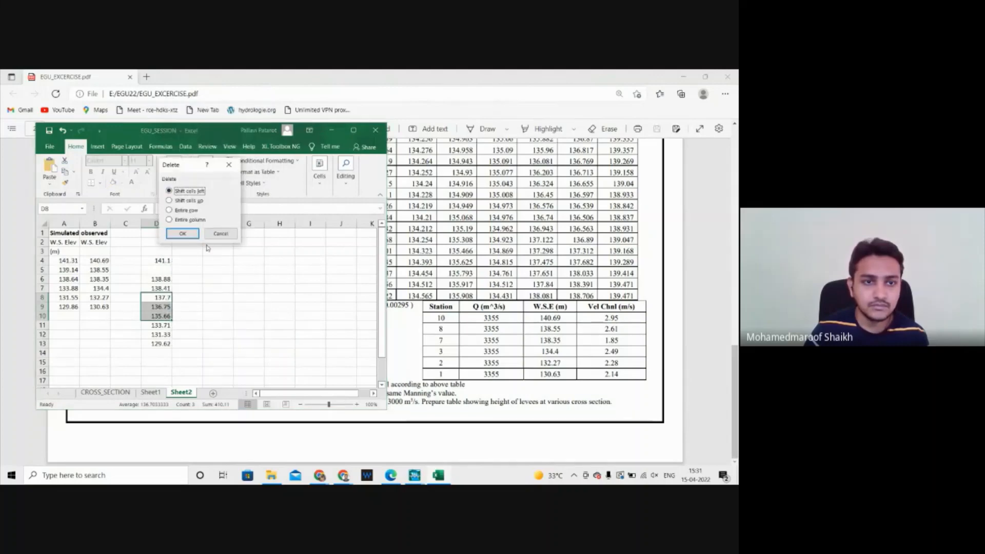
pyautogui.click(183, 234)
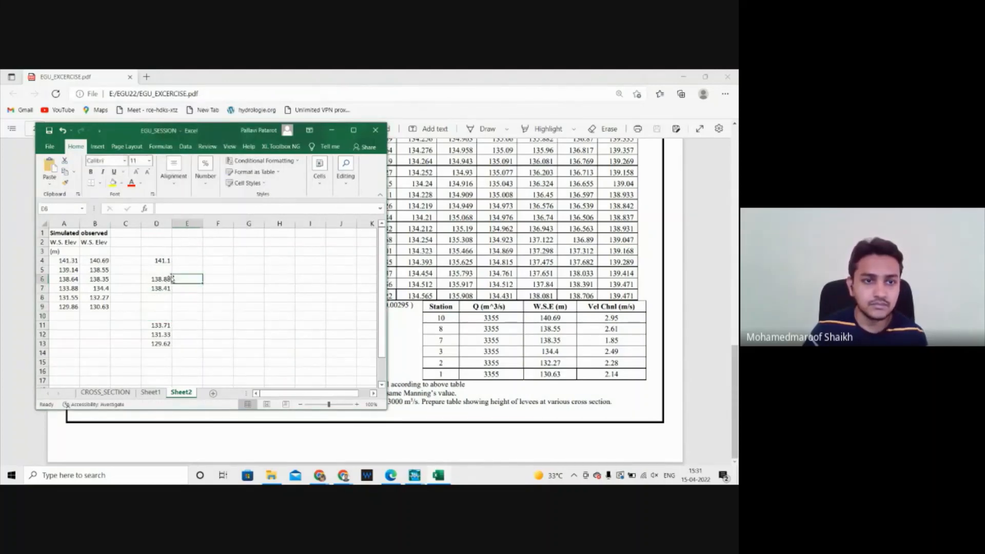
# Step: Close the gaps in column D by moving the elevations in D6:D7 up to D5 and those in D11:D13 up to D7
pyautogui.moveTo(161, 279)
pyautogui.mouseDown()
pyautogui.moveTo(163, 289)
pyautogui.moveTo(148, 271)
pyautogui.mouseUp()
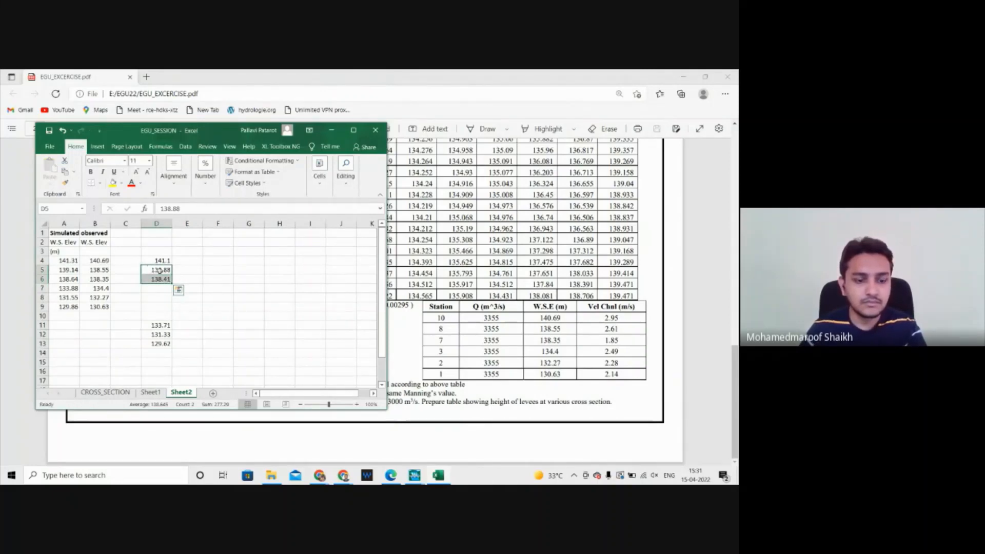
pyautogui.click(163, 326)
pyautogui.moveTo(163, 326); pyautogui.dragTo(161, 343)
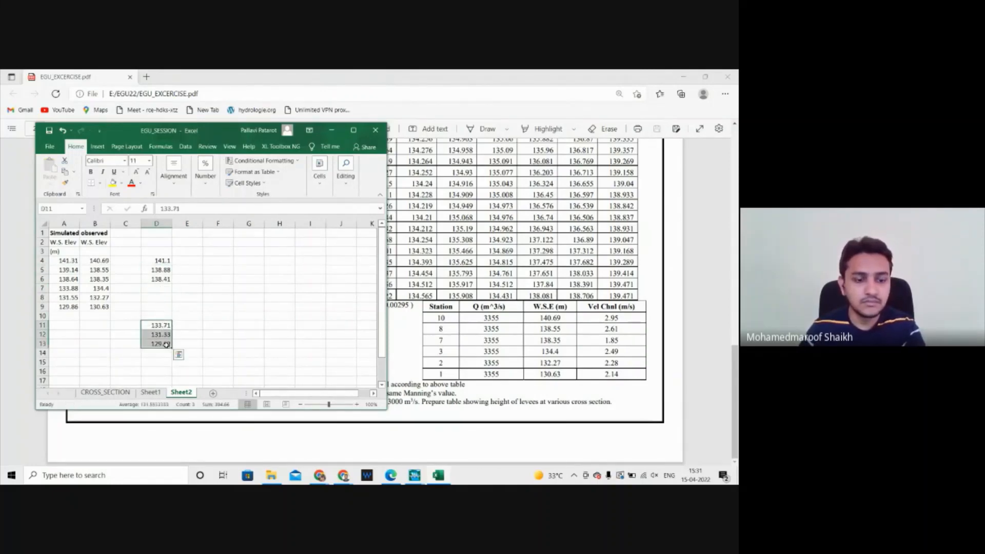
pyautogui.hotkey('ctrl', 'x')
pyautogui.click(159, 290)
pyautogui.hotkey('ctrl', 'v')
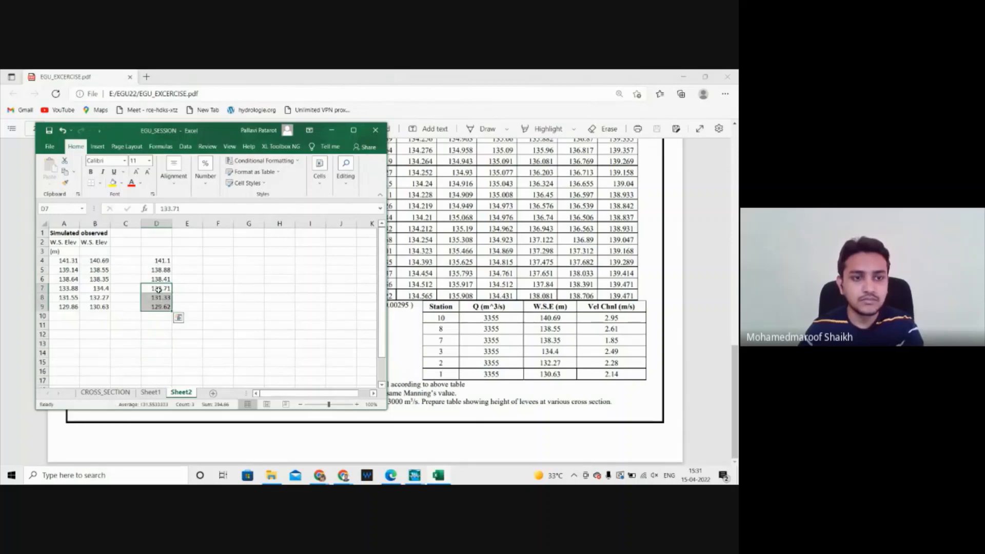
# Step: Copy the Simulated W.S. Elev (m) header from A1:A3 to D1:D3
pyautogui.click(64, 224)
pyautogui.moveTo(64, 233); pyautogui.dragTo(73, 251)
pyautogui.hotkey('ctrl', 'c')
pyautogui.moveTo(155, 233); pyautogui.dragTo(154, 253)
pyautogui.hotkey('ctrl', 'v')
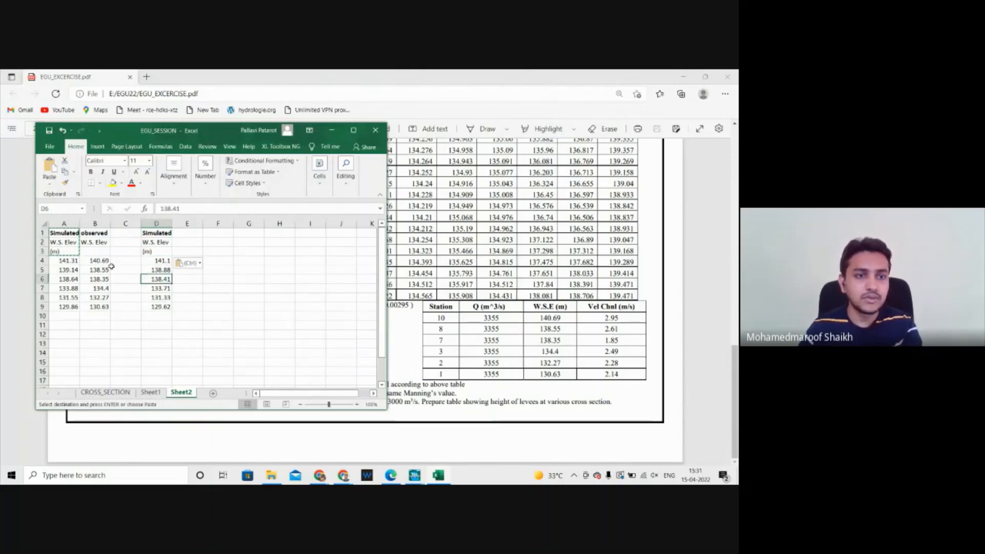
# Step: Copy the observed water surface elevation column B1:B9 to E1 beside the new simulated values, and maximize the workbook window
pyautogui.moveTo(95, 234); pyautogui.dragTo(109, 308)
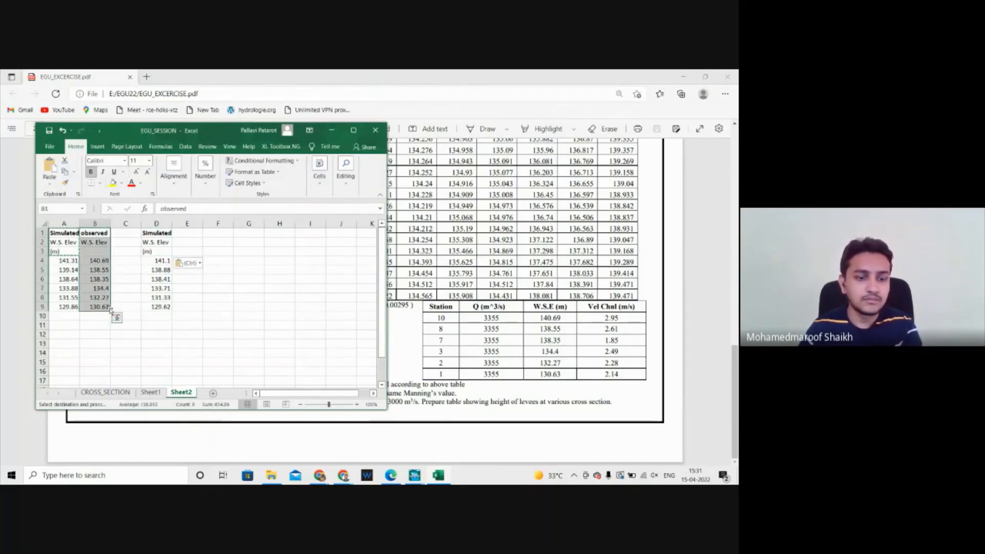
pyautogui.hotkey('ctrl', 'c')
pyautogui.click(185, 232)
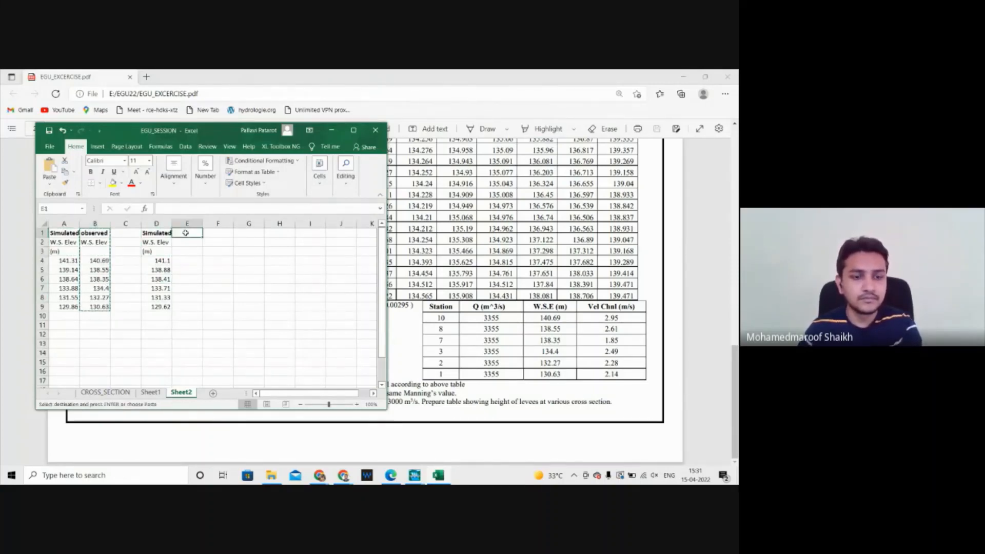
pyautogui.hotkey('ctrl', 'v')
pyautogui.click(204, 278)
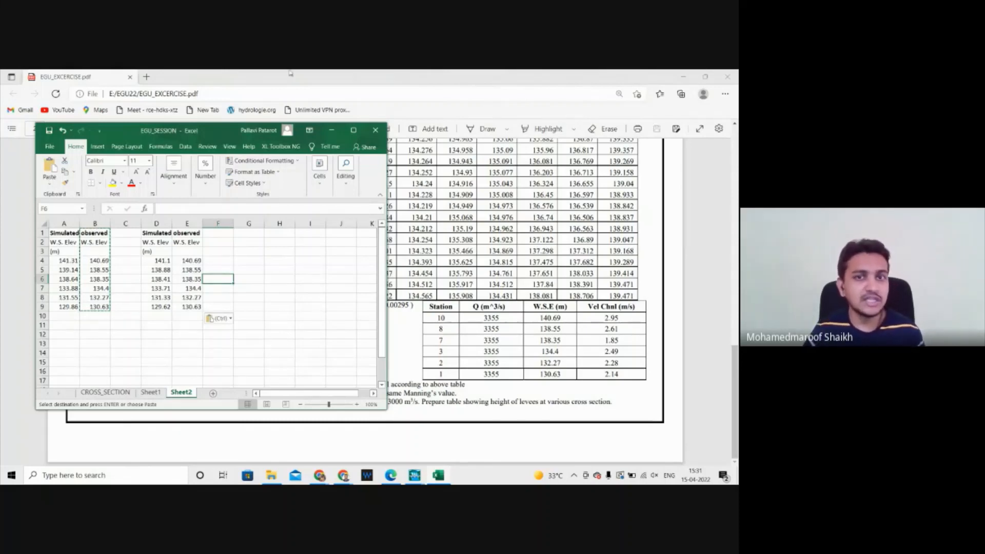
pyautogui.click(353, 130)
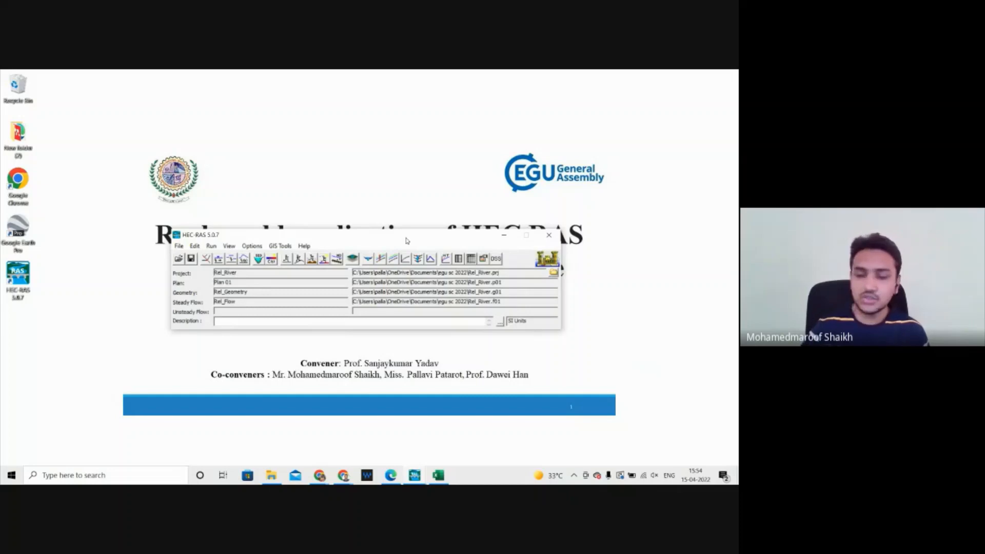
# Step: In the HEC-RAS geometric data, set all three Manning's n values to 0.025 for river stations 10 through 6
pyautogui.moveTo(418, 242); pyautogui.dragTo(419, 232)
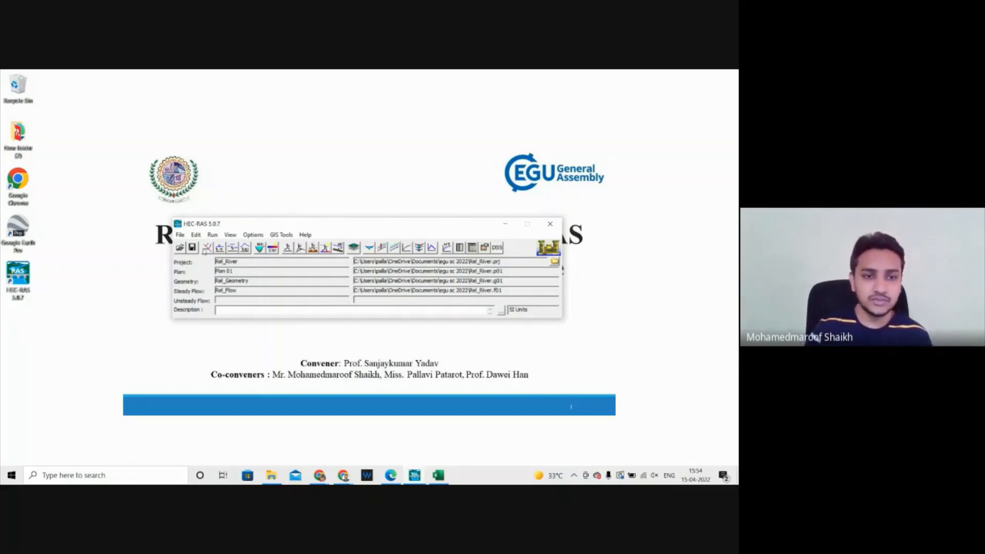
pyautogui.click(206, 249)
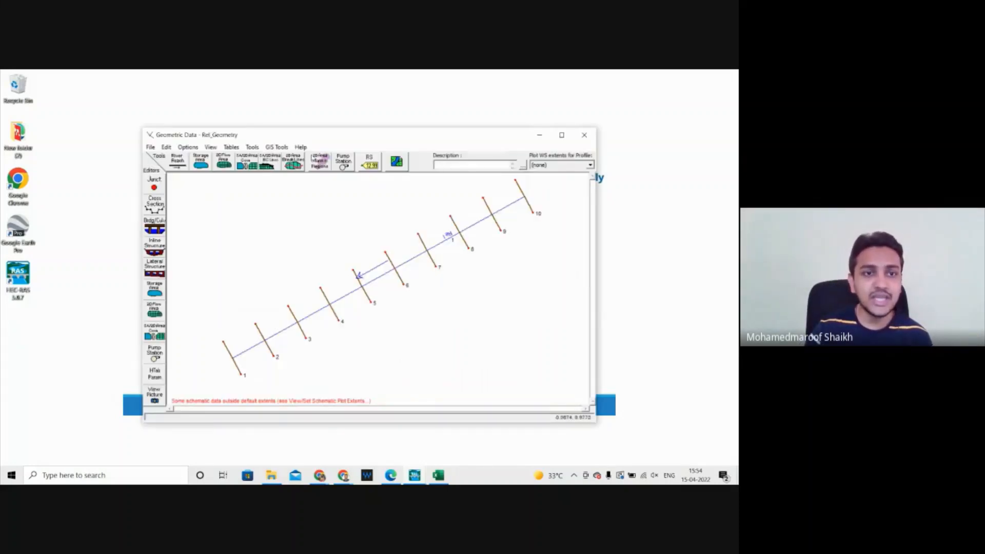
pyautogui.click(561, 135)
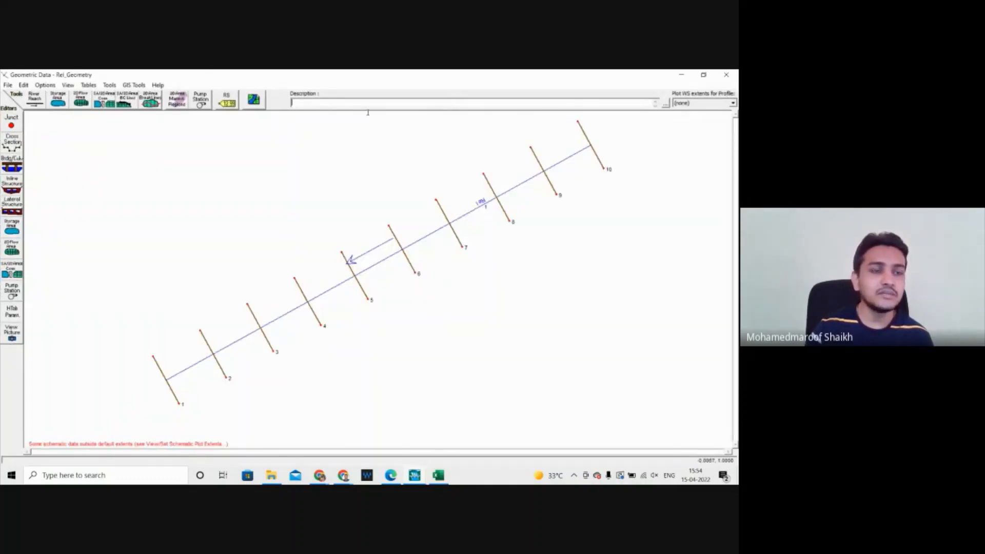
pyautogui.click(67, 85)
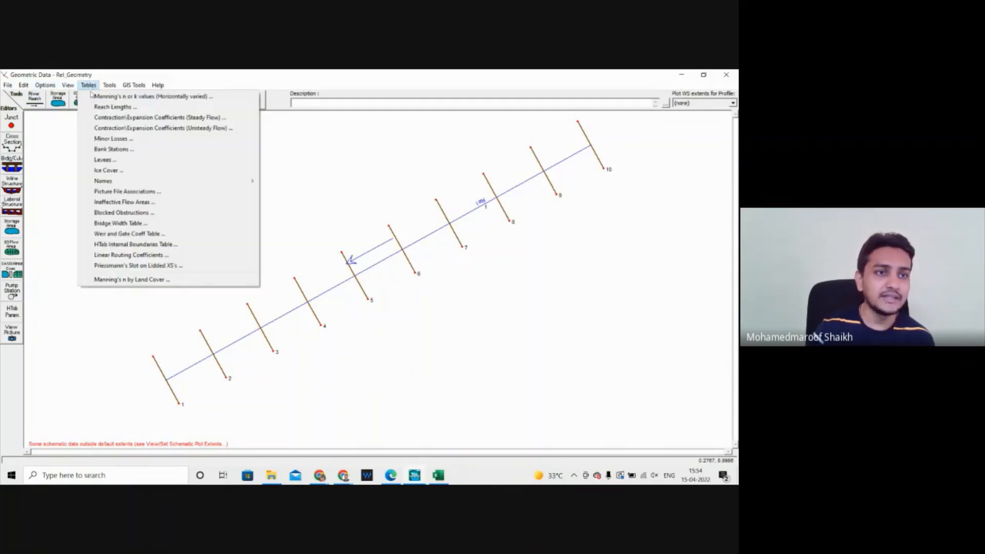
pyautogui.click(91, 96)
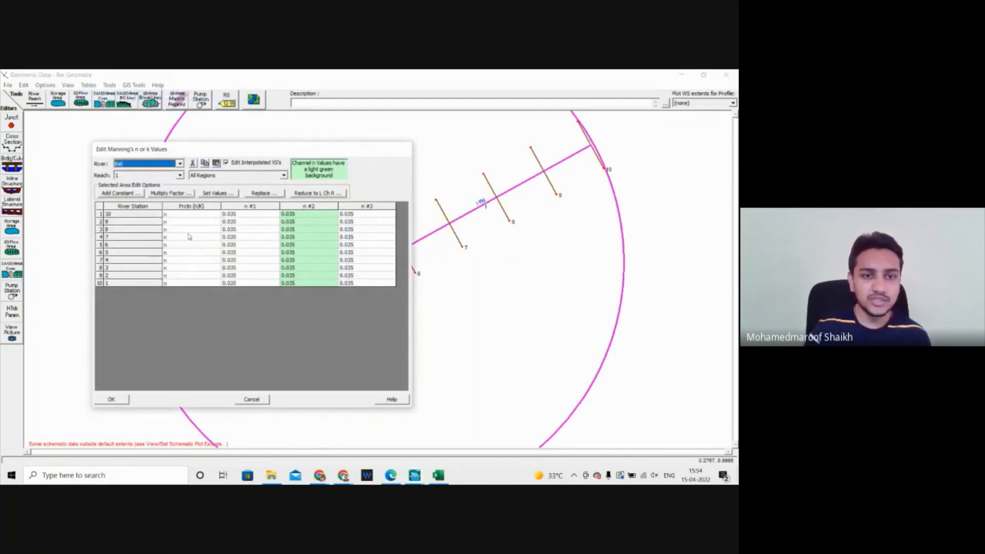
pyautogui.moveTo(224, 215); pyautogui.dragTo(345, 247)
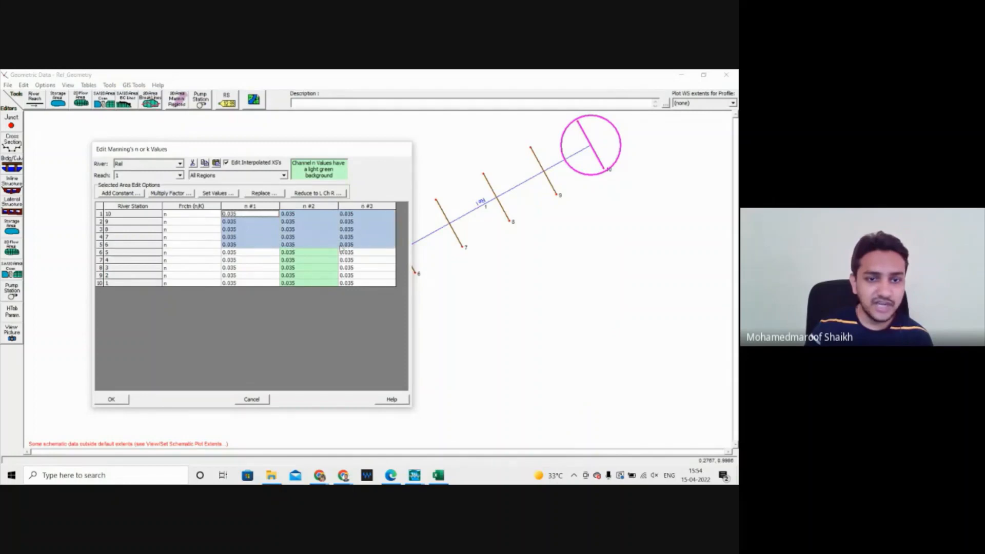
pyautogui.click(214, 194)
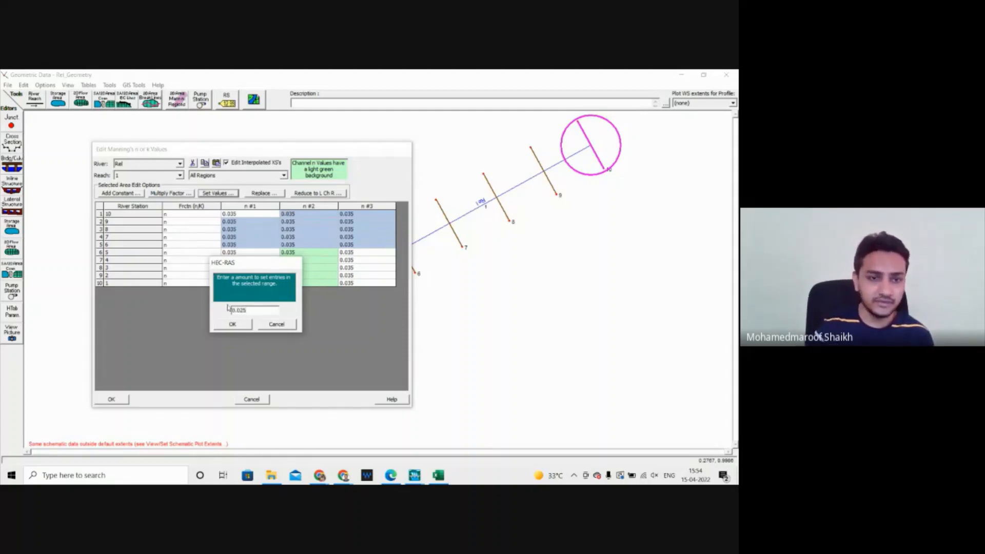
pyautogui.click(235, 326)
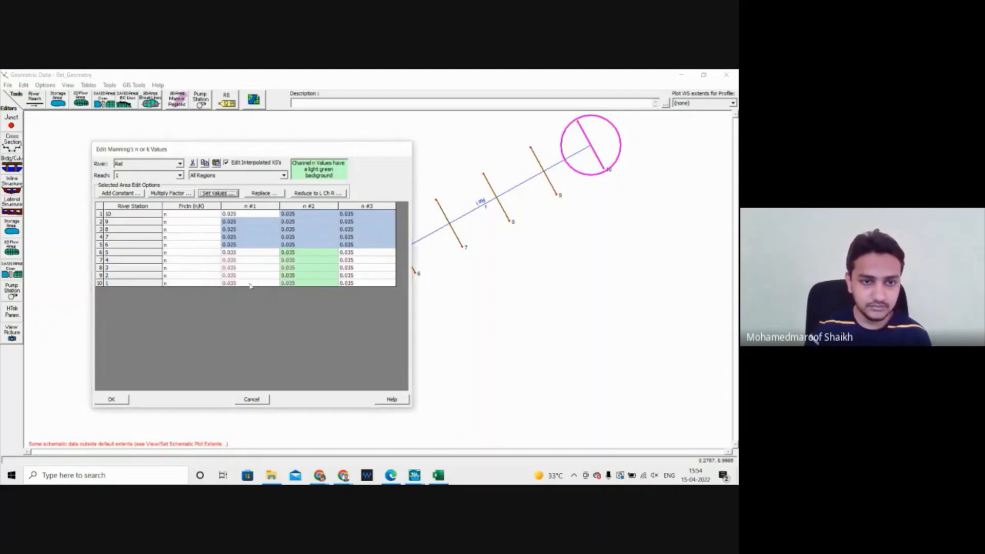
# Step: Set all three Manning's n values to 0.055 for river stations 5 through 1 and accept the edits
pyautogui.moveTo(245, 253); pyautogui.dragTo(349, 285)
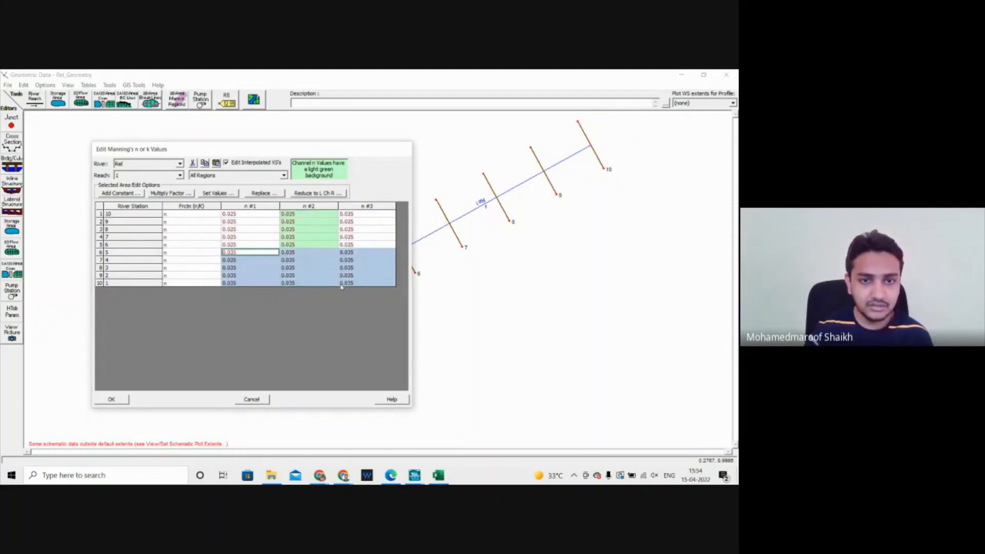
pyautogui.click(215, 193)
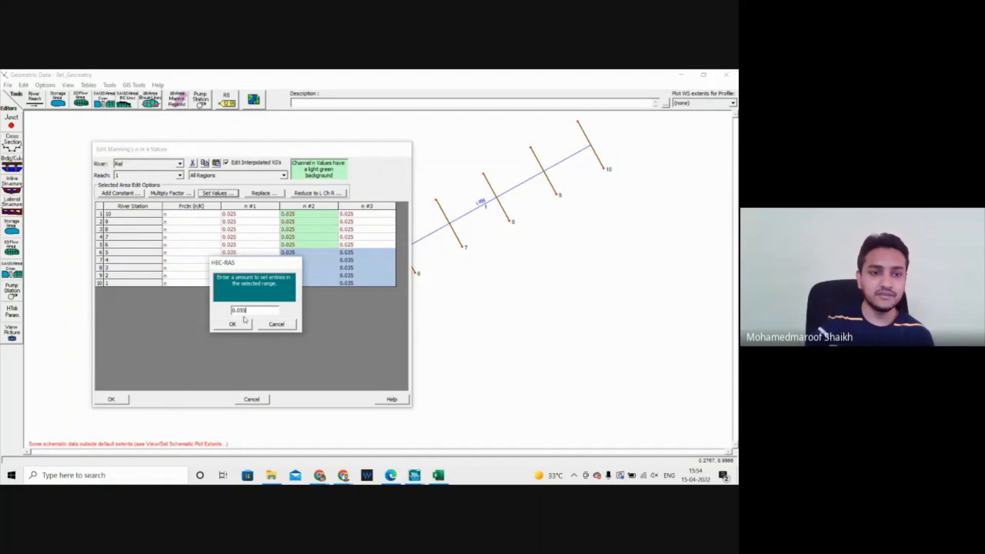
pyautogui.click(242, 325)
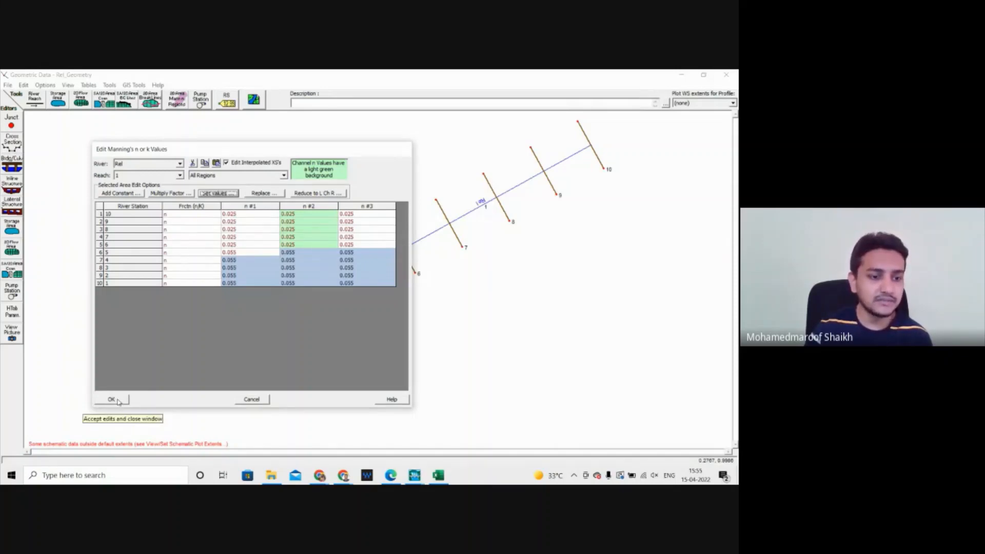
pyautogui.click(112, 399)
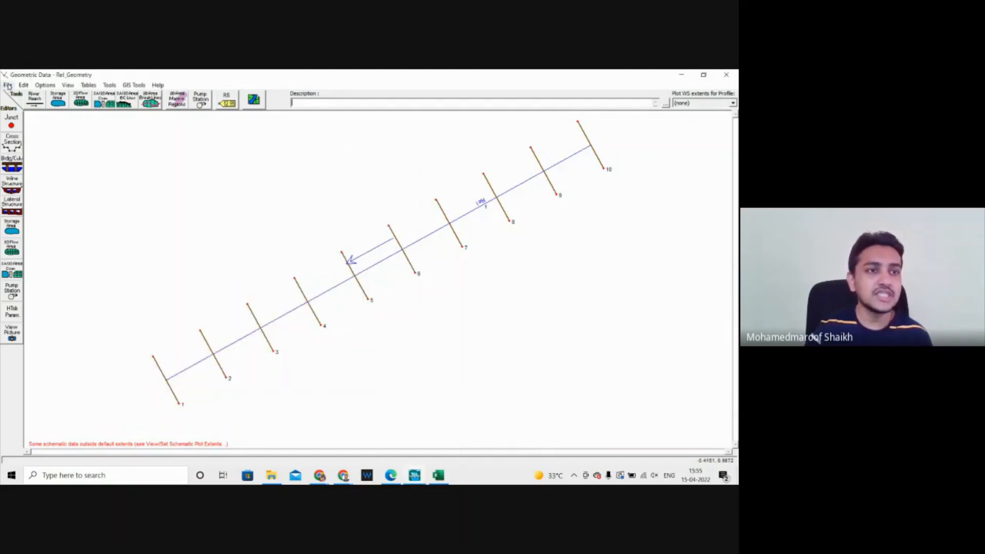
# Step: Save the geometry data, close the geometry editor and save the project
pyautogui.click(8, 86)
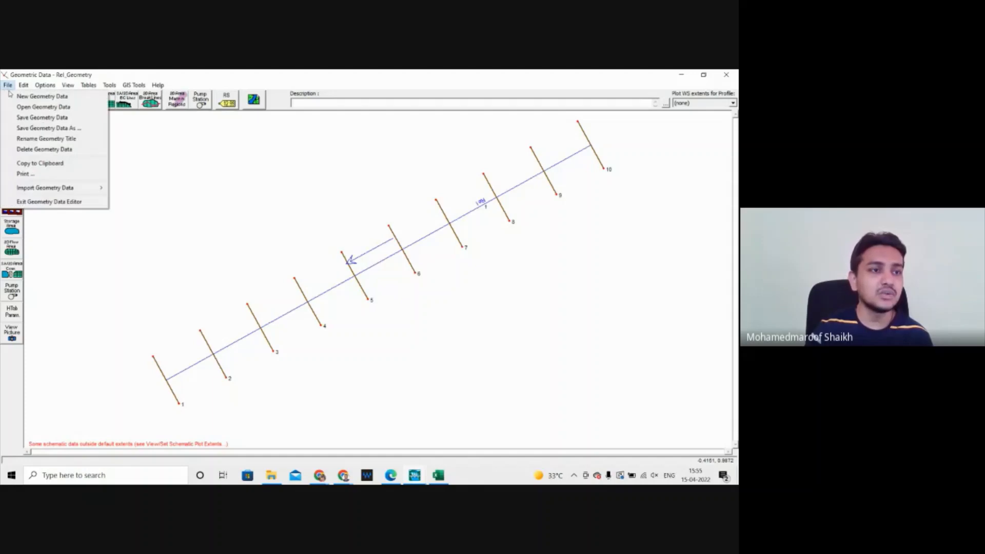
pyautogui.click(10, 120)
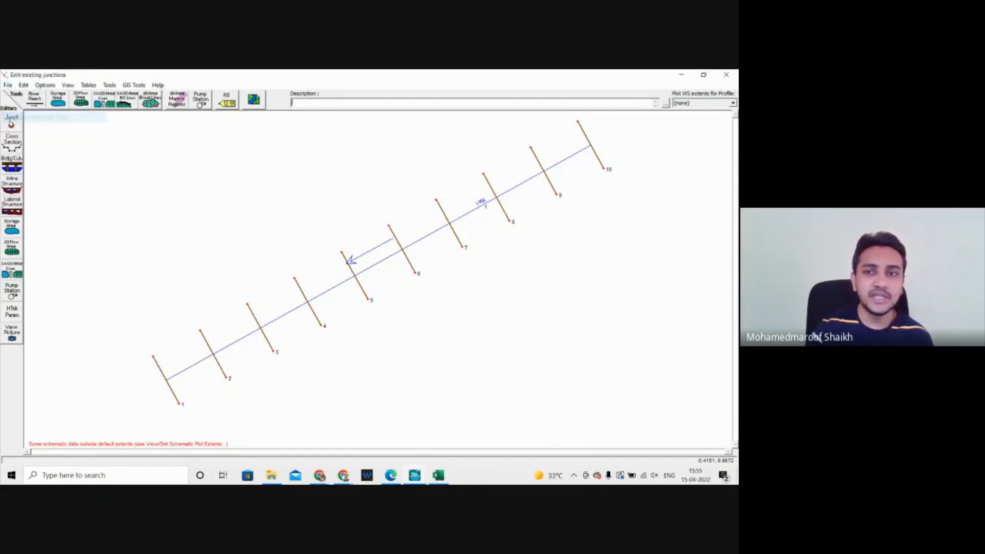
pyautogui.click(726, 75)
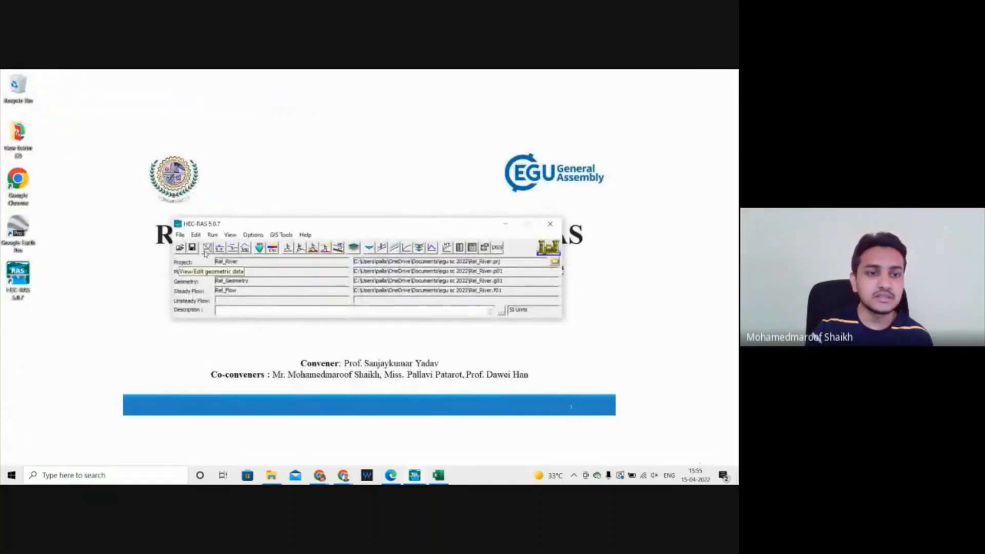
pyautogui.click(180, 234)
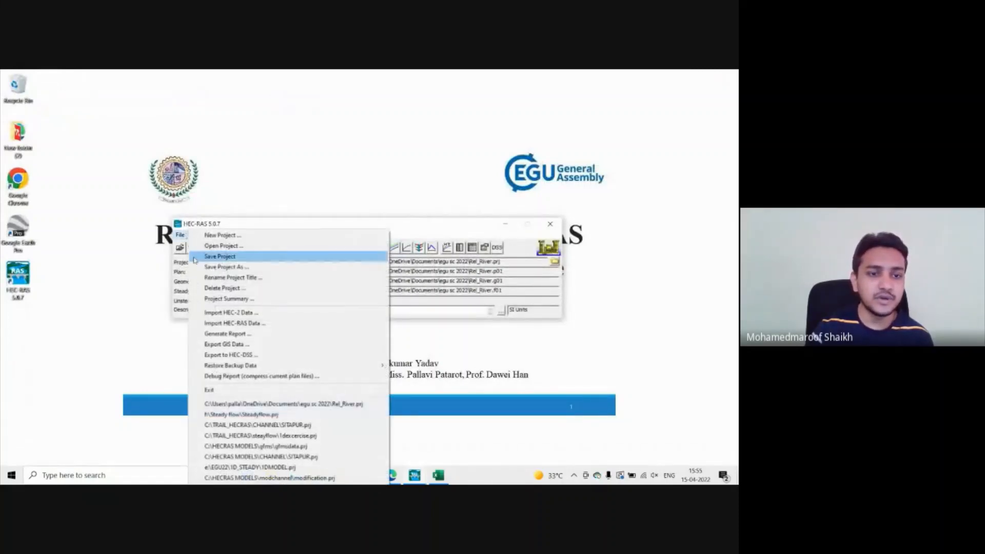
pyautogui.click(194, 256)
# Step: Compute the subcritical steady flow analysis for Plan 01 with Rel_Geometry and Rel_Flow, and close the analysis windows
pyautogui.click(212, 235)
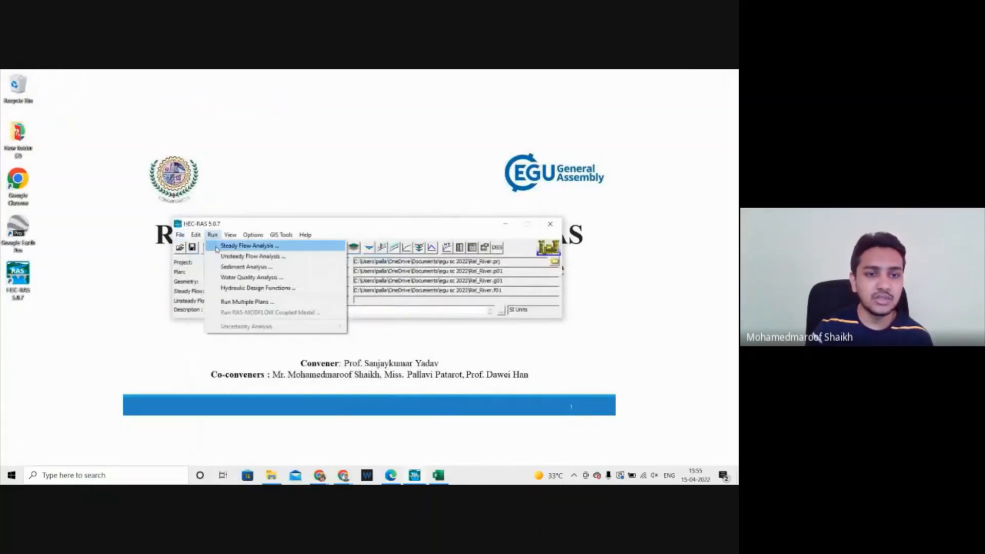
pyautogui.click(216, 247)
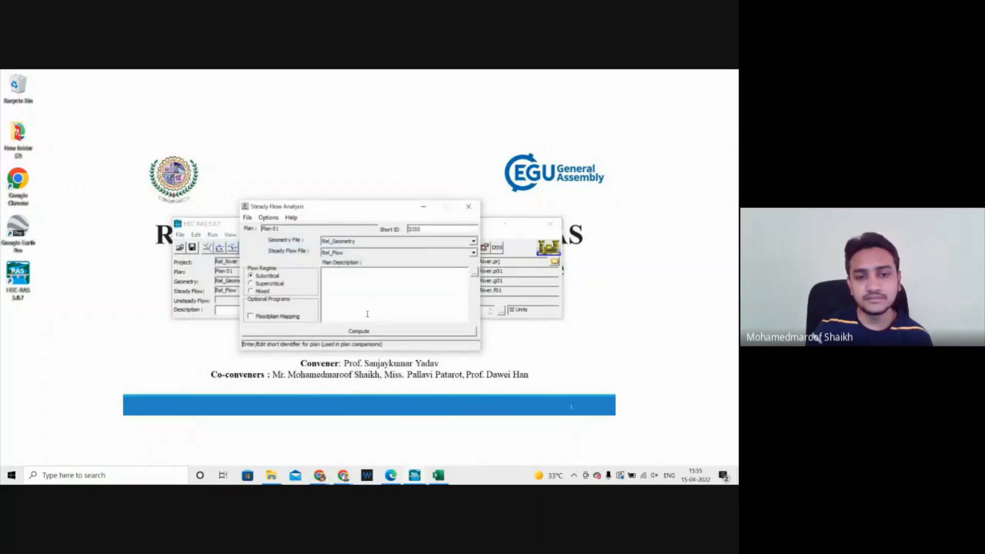
pyautogui.click(368, 331)
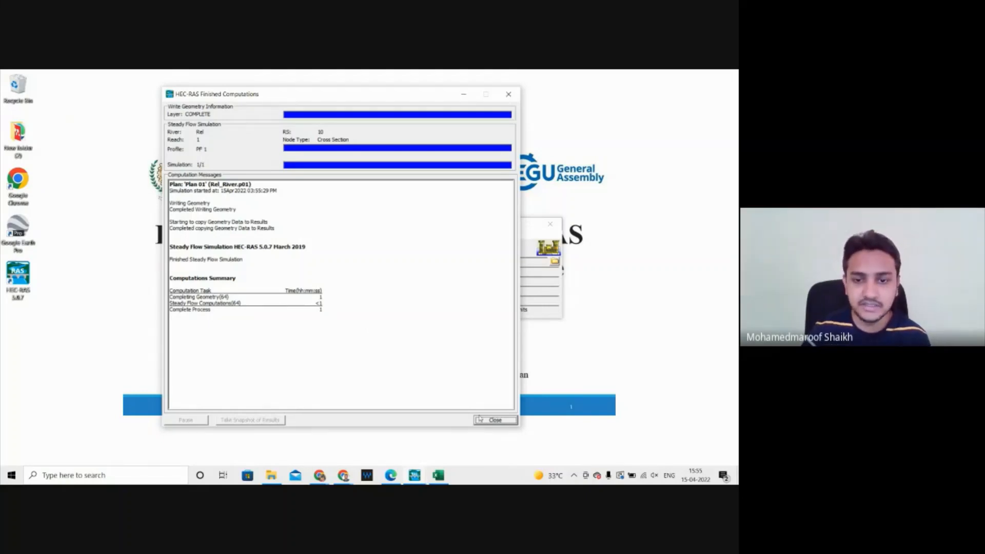
pyautogui.click(491, 422)
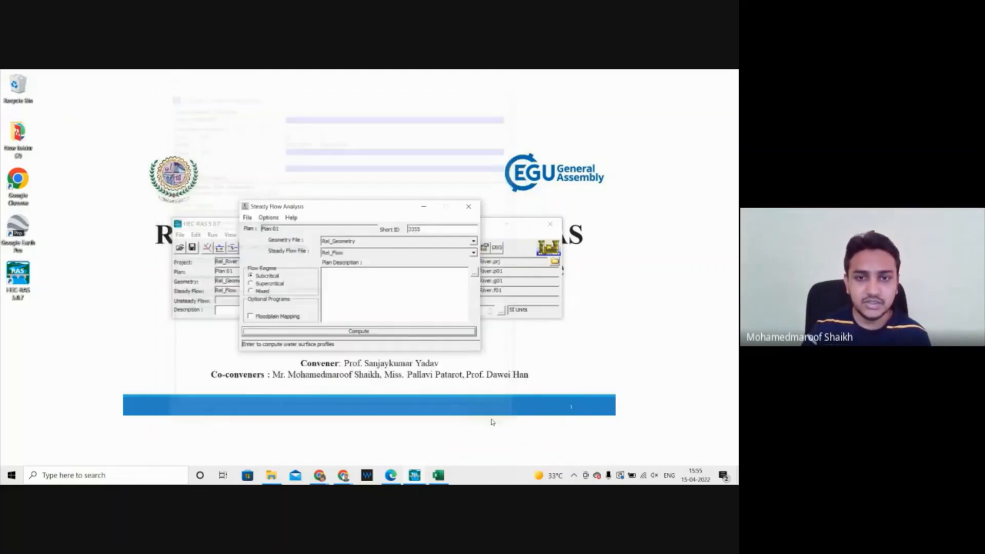
pyautogui.click(468, 206)
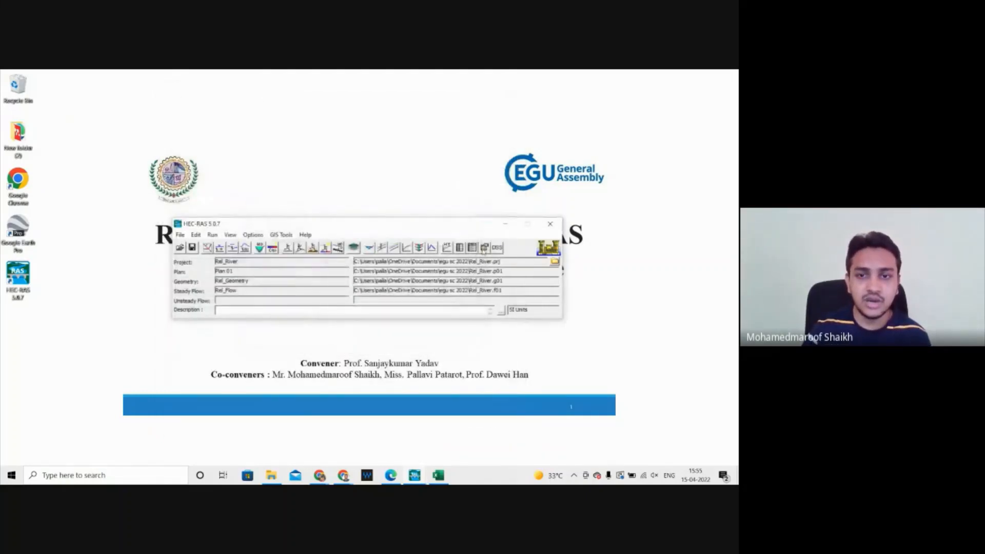
# Step: Copy the W.S. Elev values of all ten river stations from the profile output table into Excel's Sheet2, cells G4:G13
pyautogui.click(472, 247)
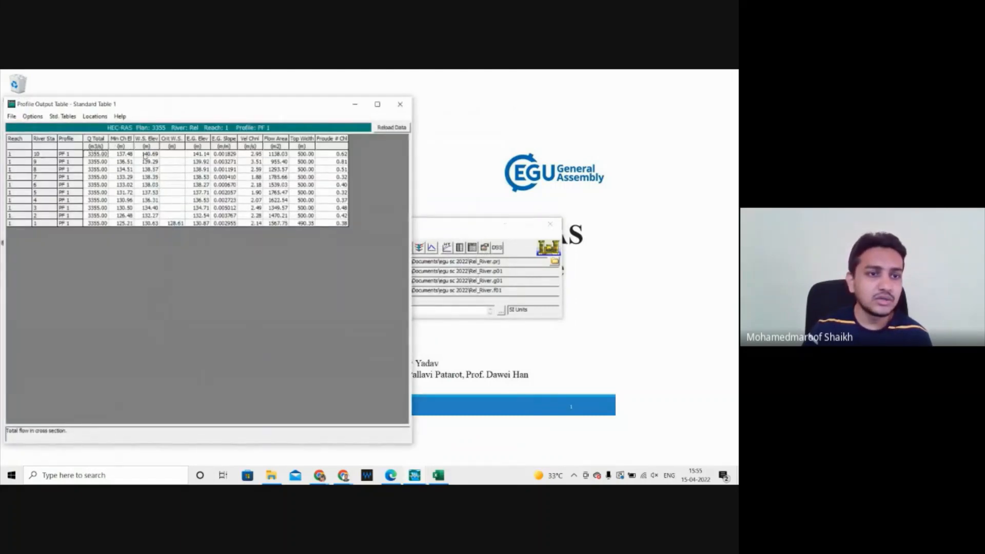
pyautogui.moveTo(146, 160); pyautogui.dragTo(152, 226)
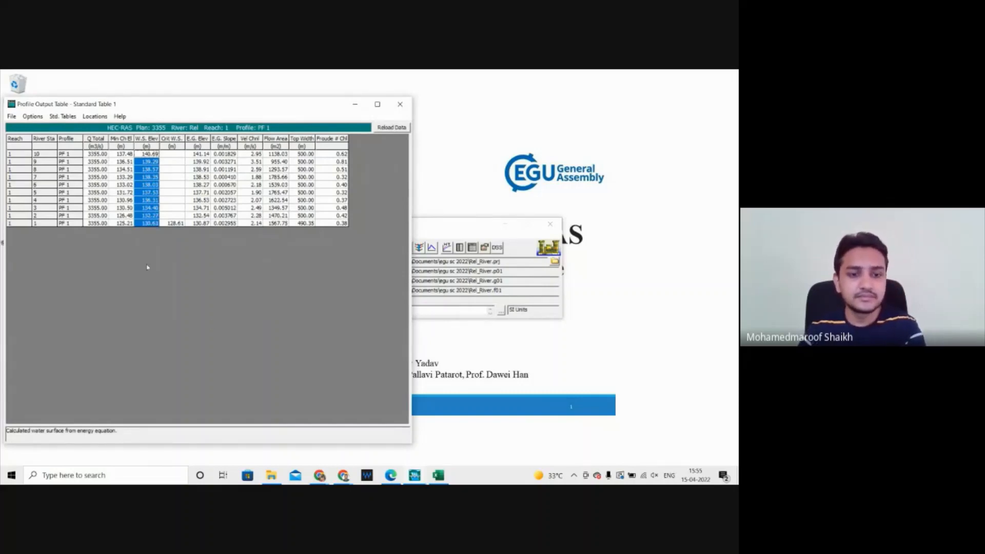
pyautogui.click(437, 477)
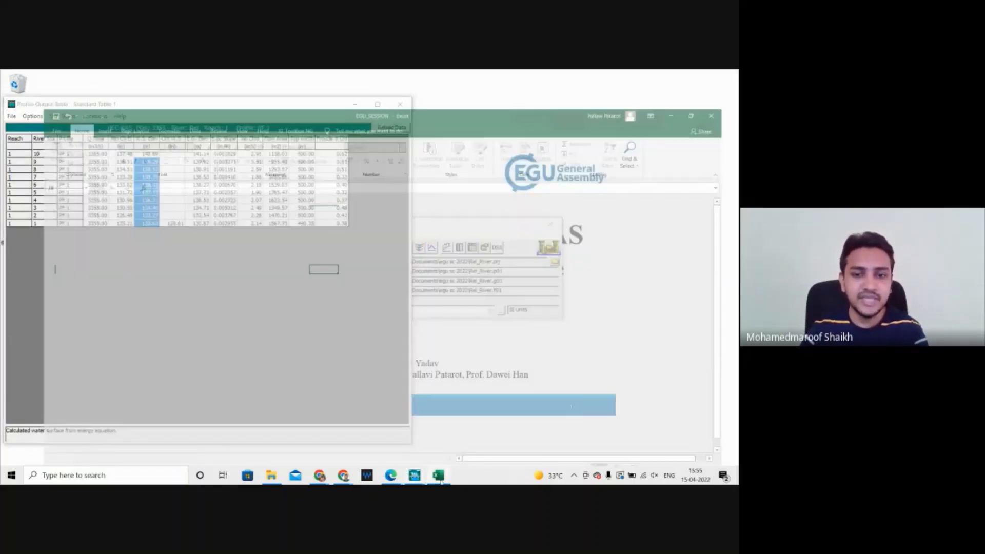
pyautogui.click(219, 206)
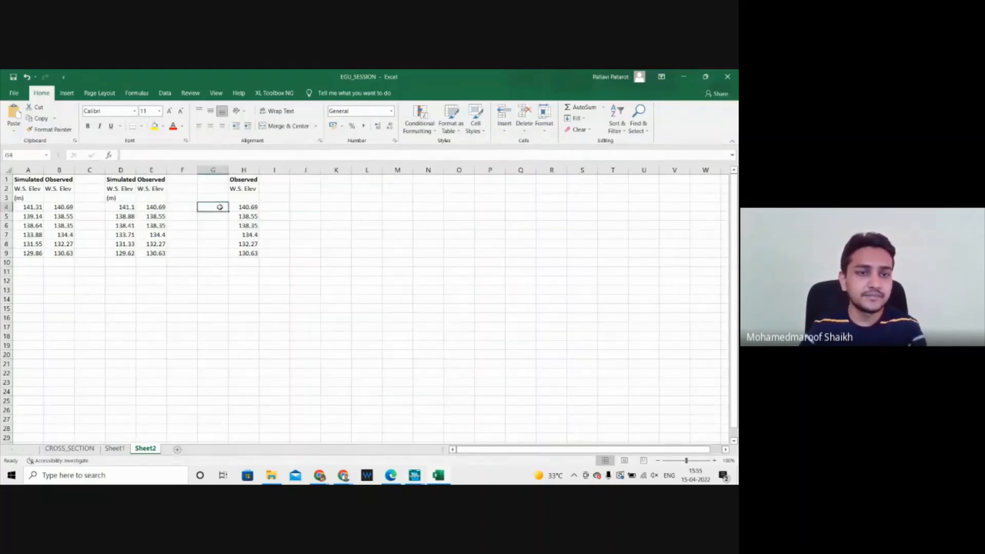
pyautogui.write('140.69 139.29 138.57 138.35 138.03 137.53 136.31 134.4 132.27 130.63')
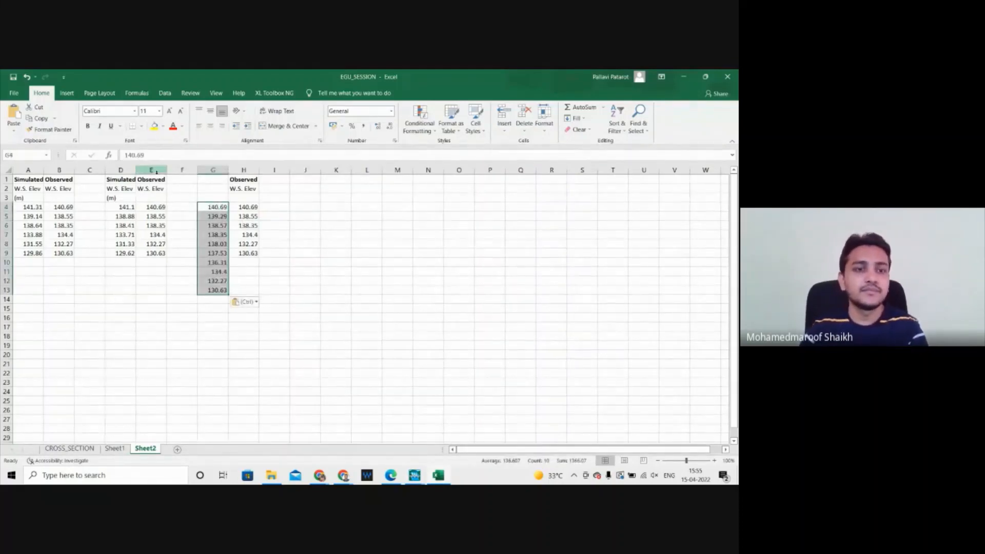
# Step: Copy the Simulated W.S. Elev (m) header from D1:D3 to G1:G3 on Sheet2
pyautogui.click(118, 179)
pyautogui.moveTo(117, 179); pyautogui.dragTo(123, 200)
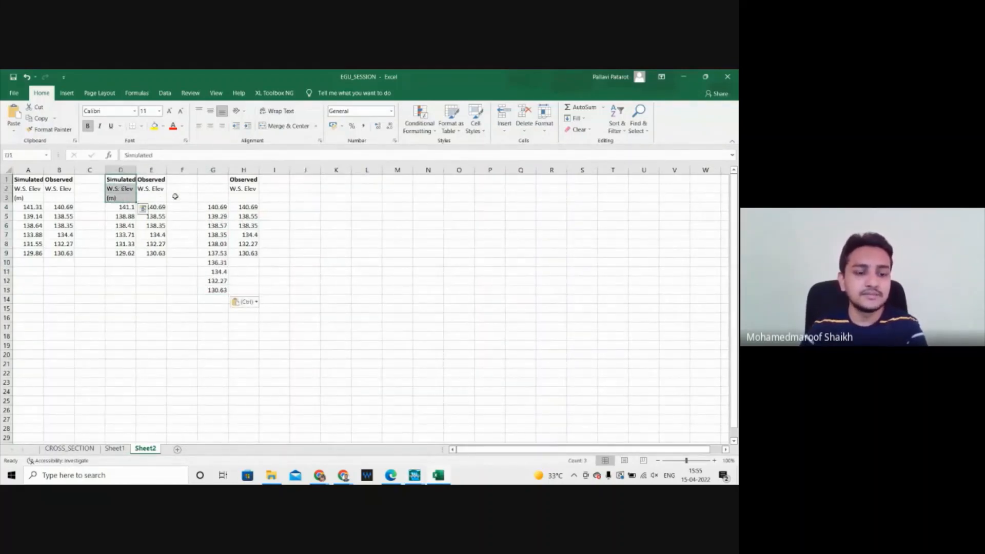
pyautogui.hotkey('ctrl', 'c')
pyautogui.moveTo(204, 179); pyautogui.dragTo(204, 197)
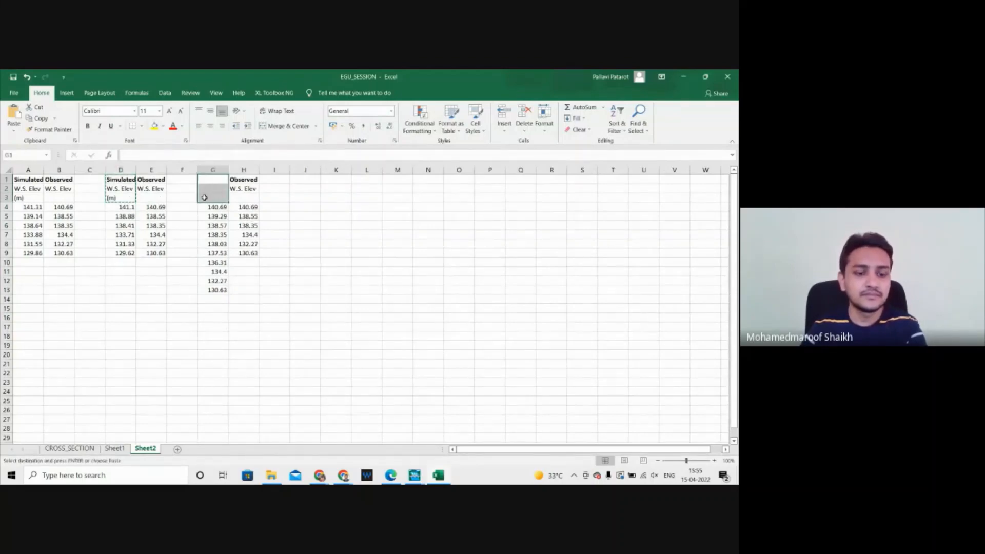
pyautogui.hotkey('ctrl', 'v')
# Step: Reduce the Excel window and show it over the calibration table in EGU_EXCERCISE.pdf
pyautogui.click(705, 76)
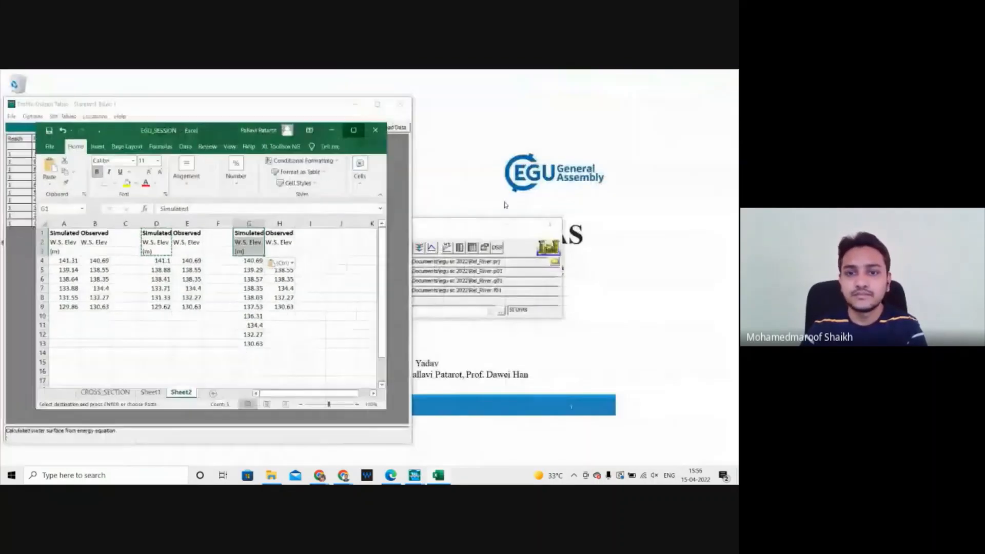
pyautogui.click(398, 468)
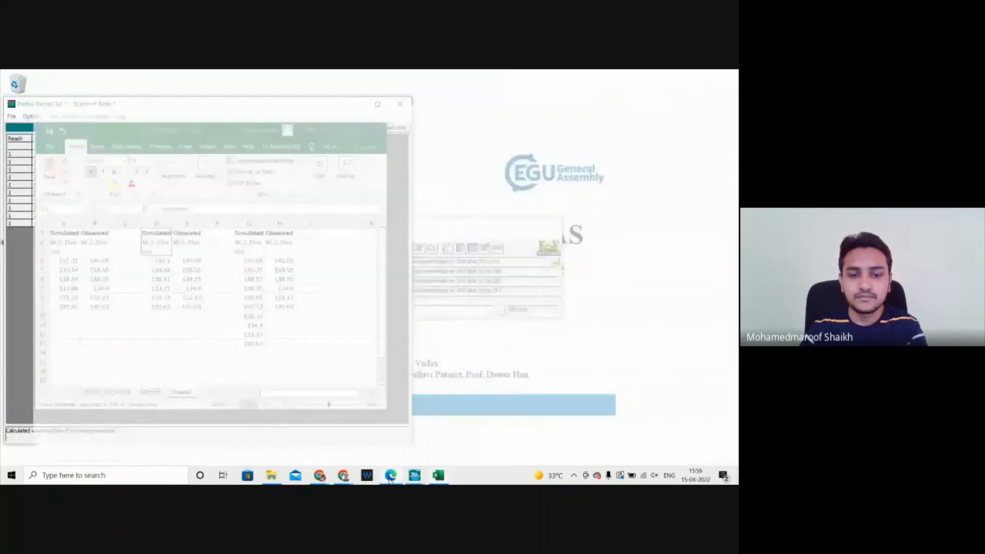
pyautogui.click(438, 475)
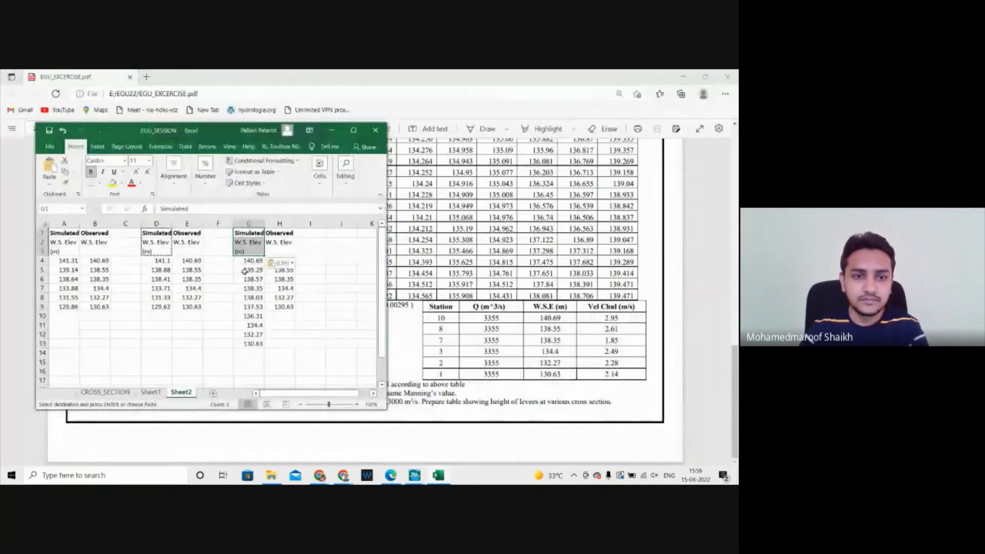
# Step: Try inserting a cell at G5 with cells shifted right, and undo the insertion
pyautogui.rightClick(244, 270)
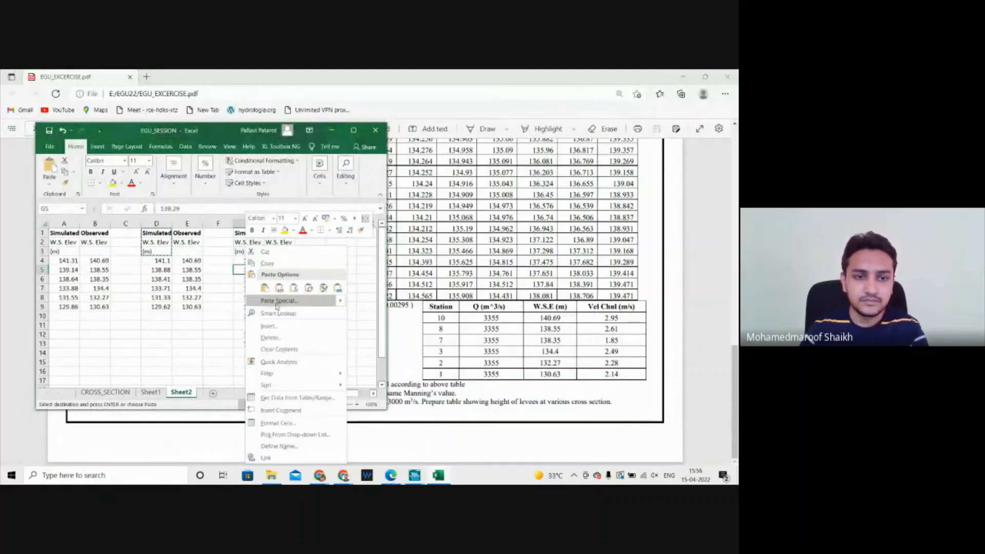
pyautogui.click(268, 327)
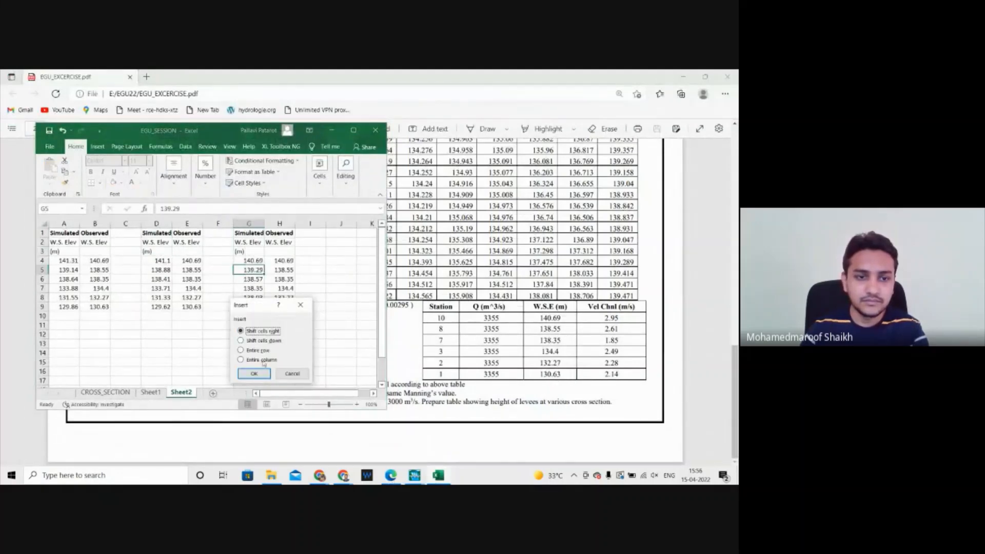
pyautogui.click(258, 375)
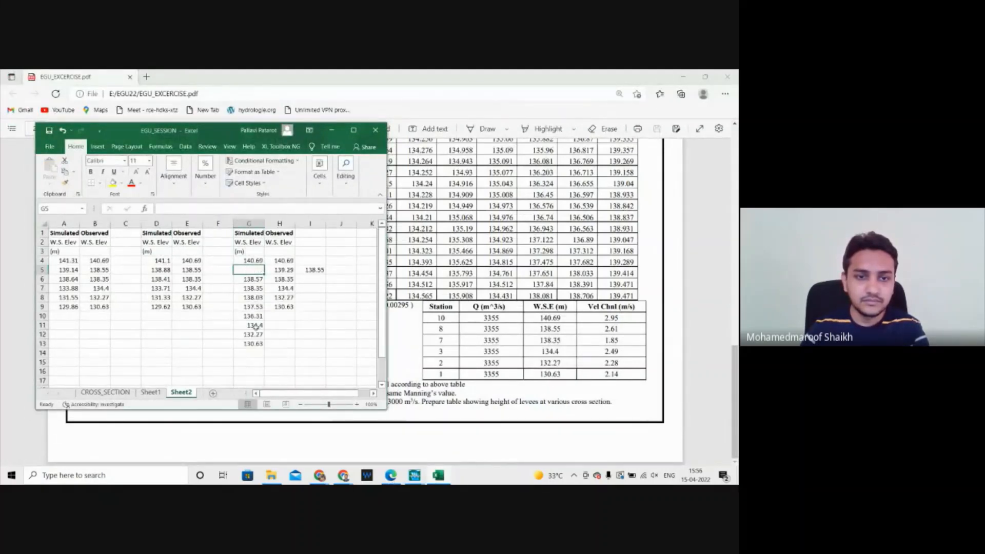
pyautogui.hotkey('ctrl', 'z')
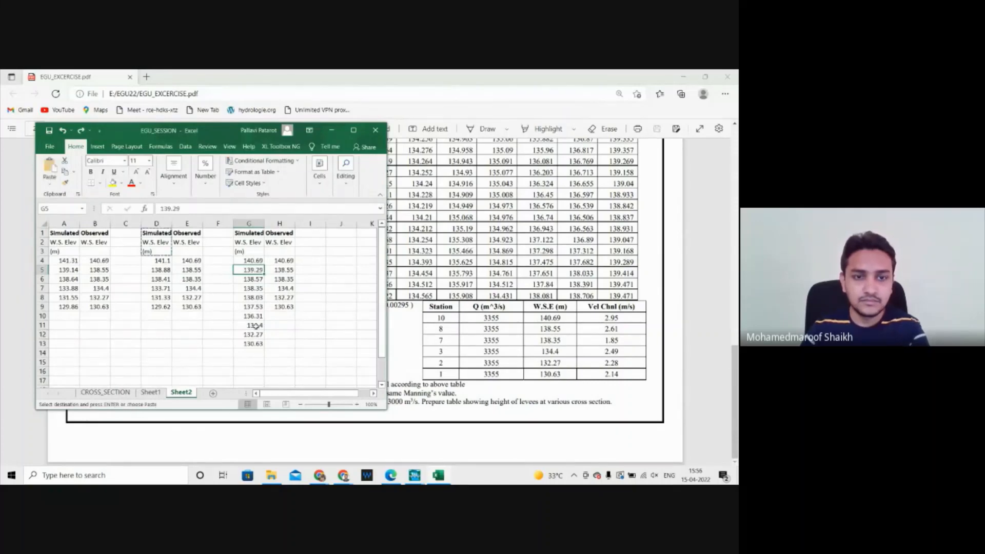
# Step: Try deleting cell G5 with cells shifted left, and undo the deletion
pyautogui.rightClick(258, 271)
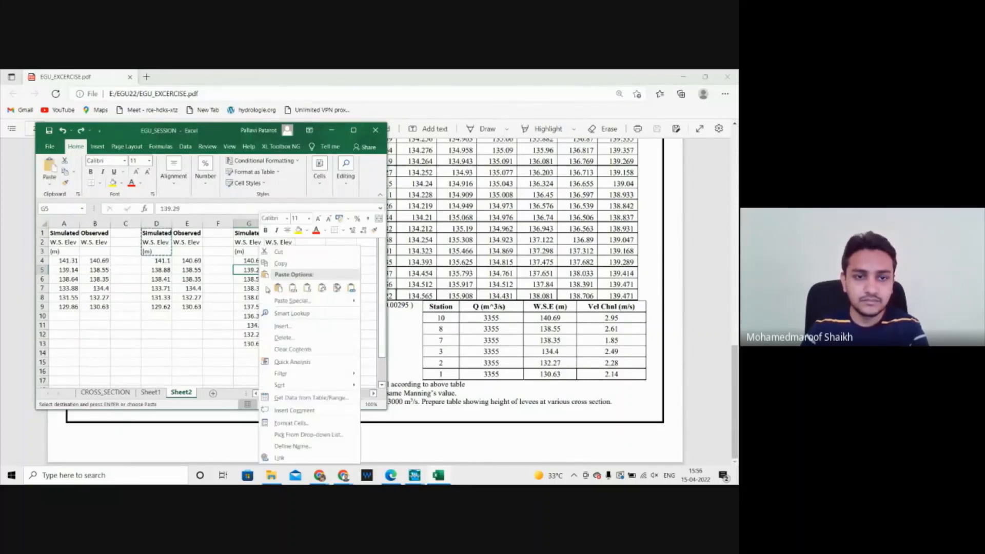
pyautogui.click(275, 339)
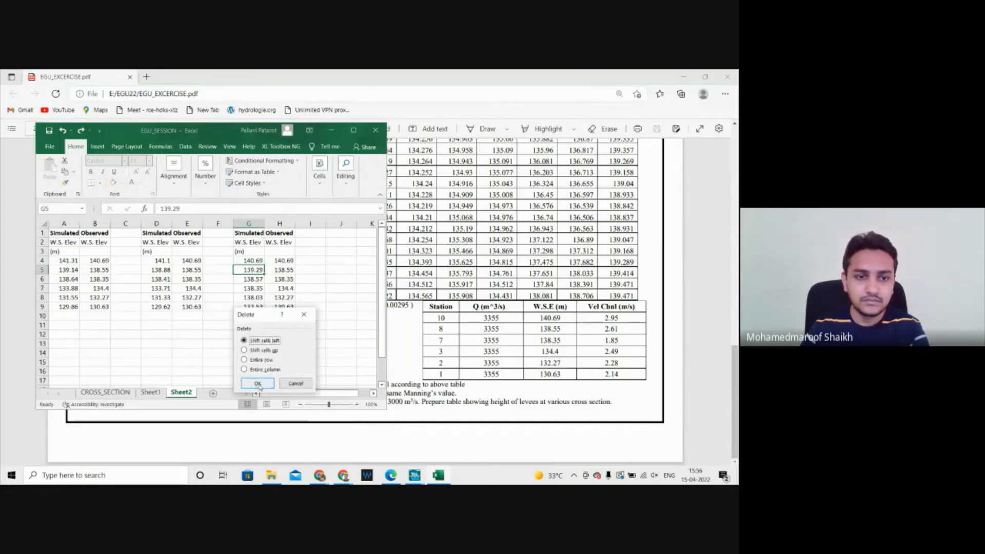
pyautogui.click(258, 384)
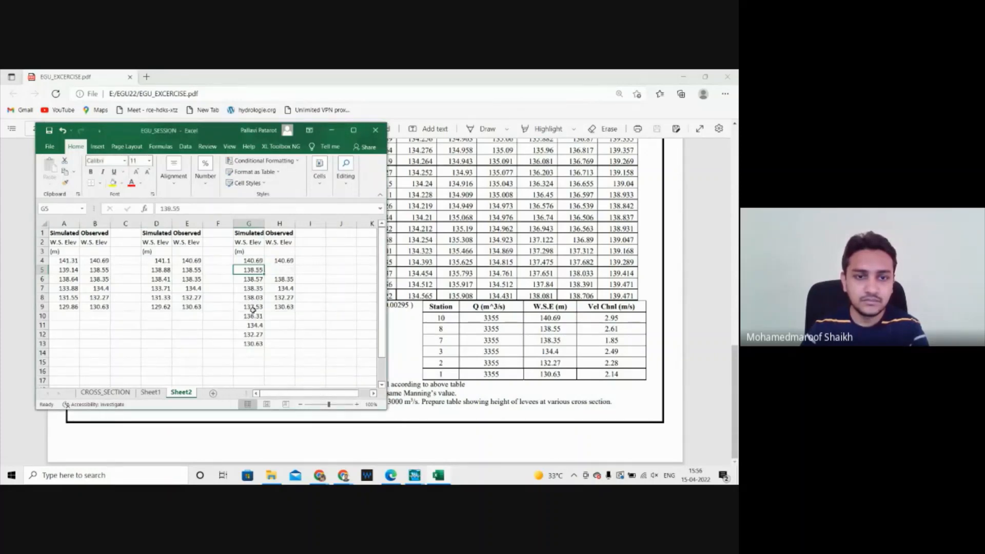
pyautogui.hotkey('ctrl', 'z')
# Step: Delete the station 9 elevation in cell G5, shifting the cells below up
pyautogui.rightClick(252, 270)
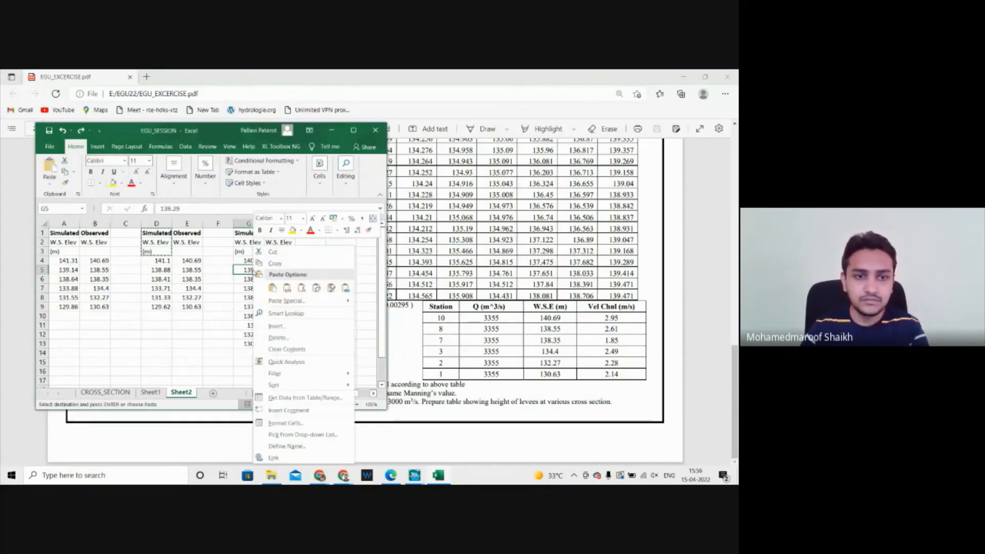
pyautogui.click(277, 337)
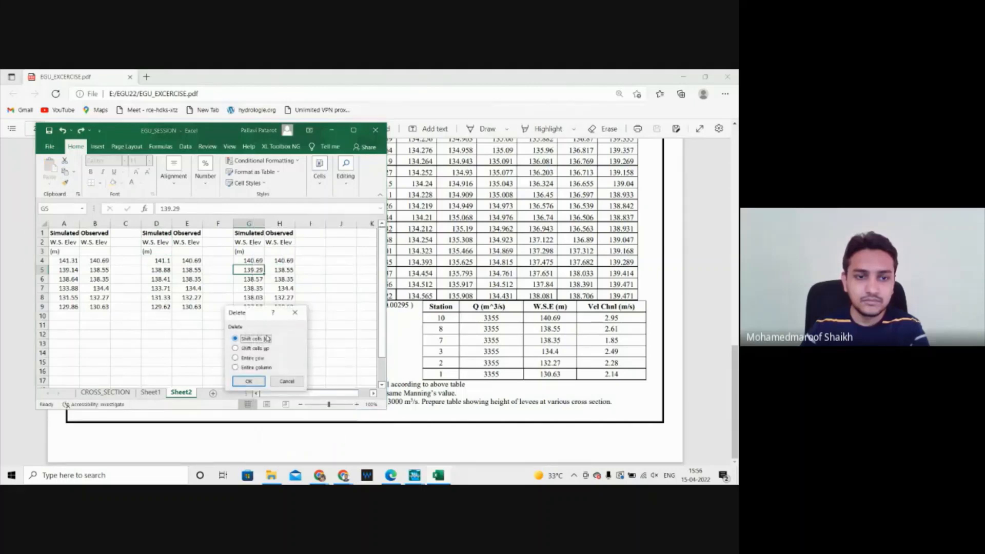
pyautogui.click(257, 348)
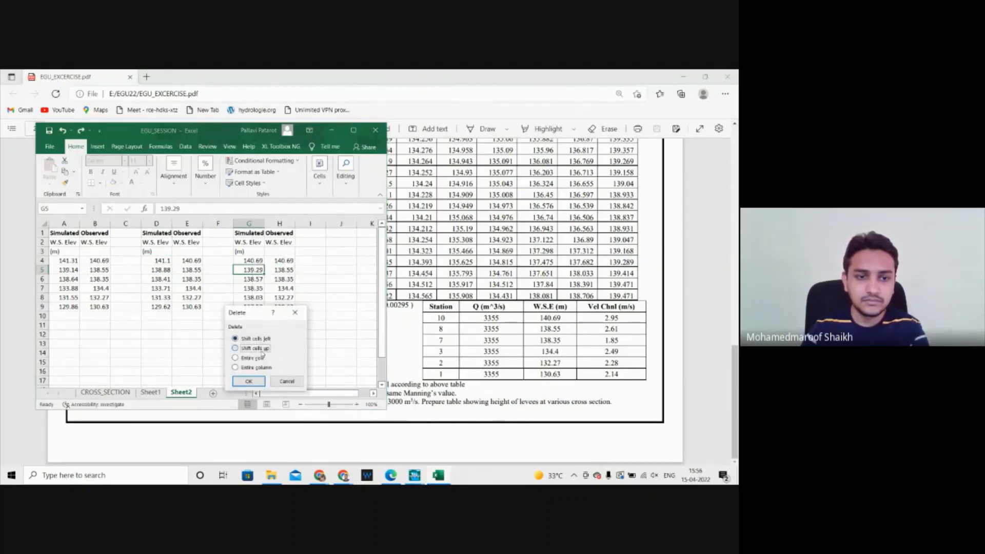
pyautogui.click(250, 381)
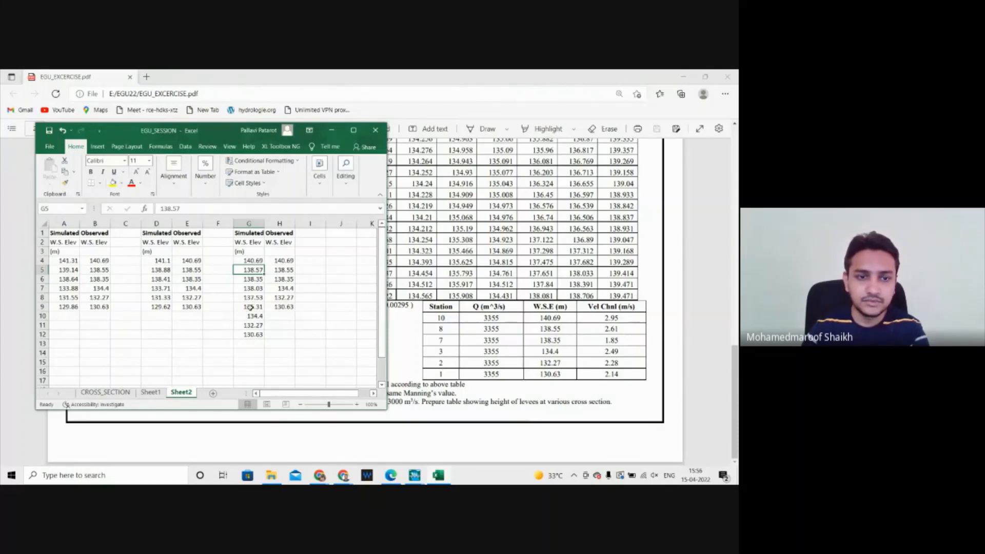
# Step: Delete the elevations of stations 6, 5 and 4 in cells G7:G9, shifting the cells below up
pyautogui.moveTo(250, 306); pyautogui.dragTo(250, 288)
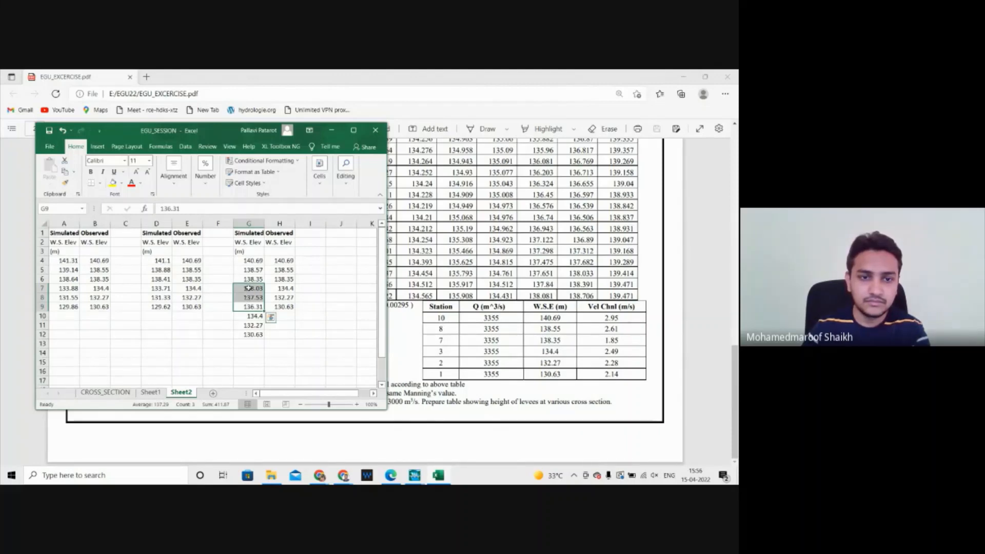
pyautogui.rightClick(248, 290)
pyautogui.click(274, 161)
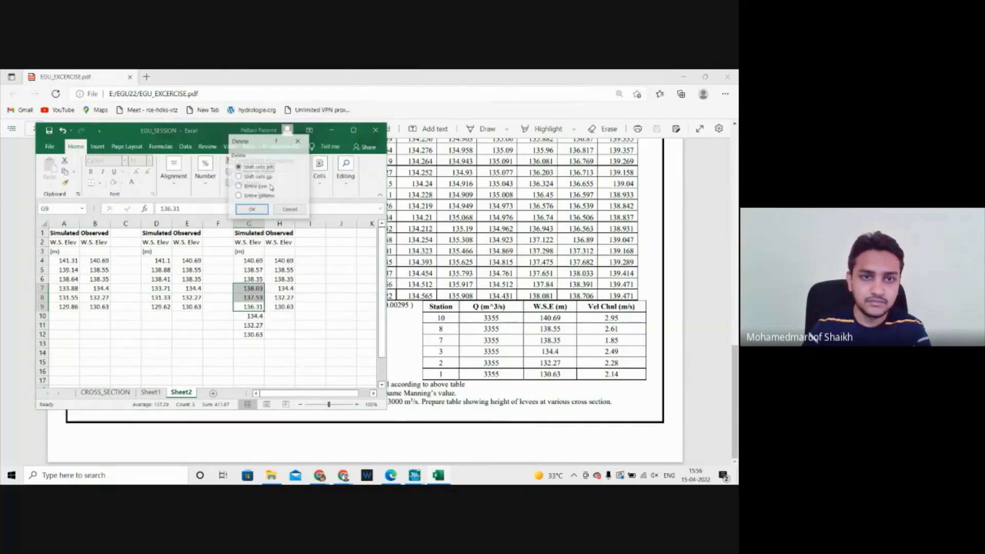
pyautogui.click(266, 177)
pyautogui.click(251, 209)
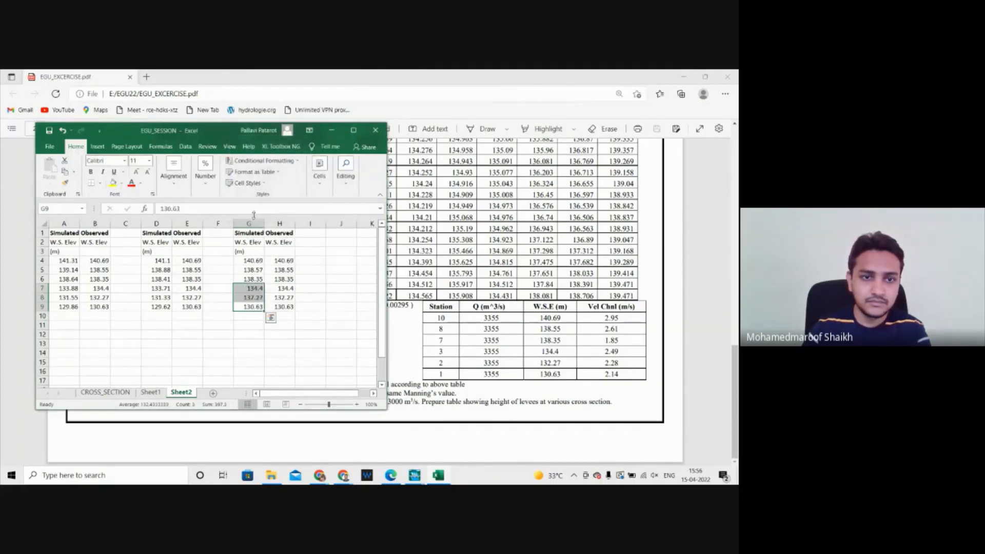
pyautogui.click(251, 334)
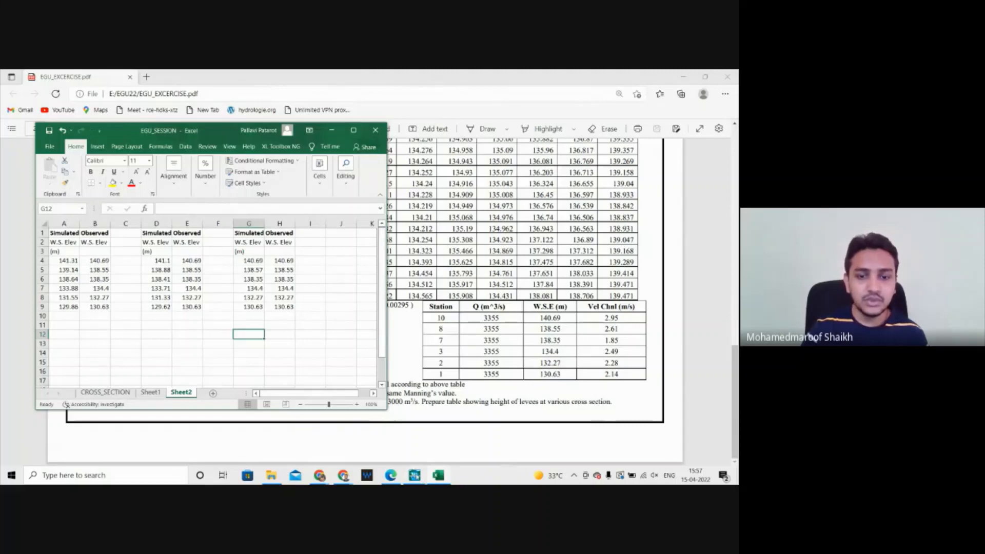
# Step: Compare the simulated and observed water surface elevations in G4:H9 station by station
pyautogui.moveTo(425, 471)
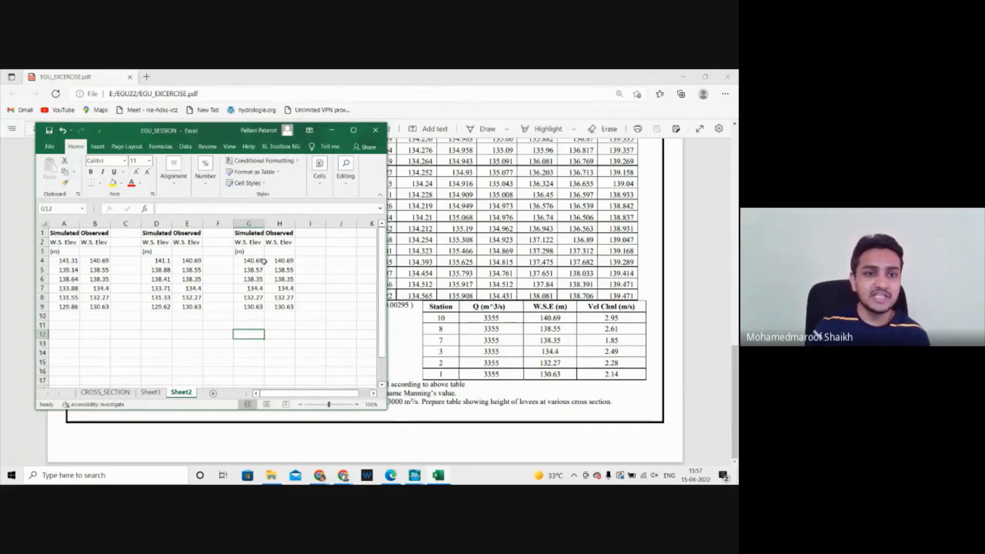
pyautogui.moveTo(249, 260); pyautogui.dragTo(284, 307)
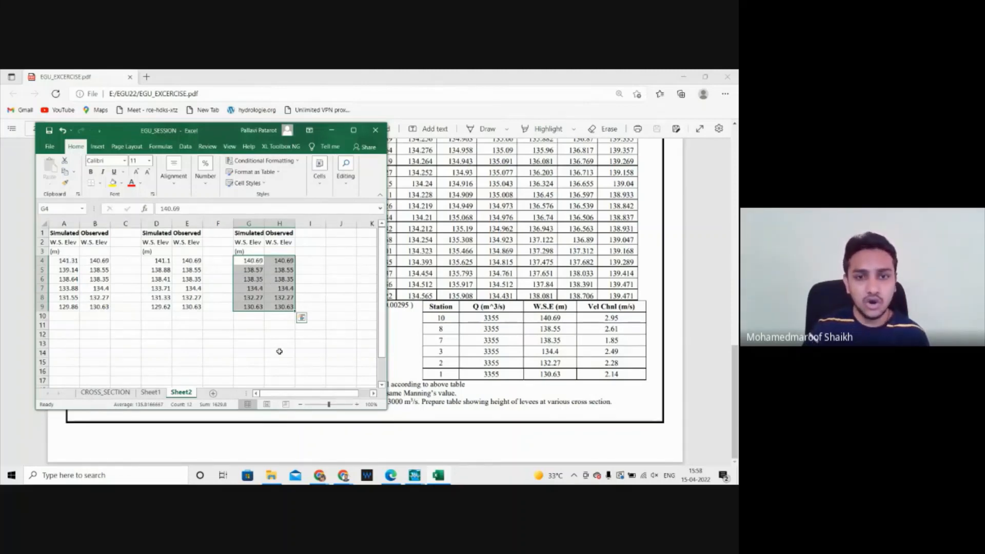
pyautogui.click(303, 353)
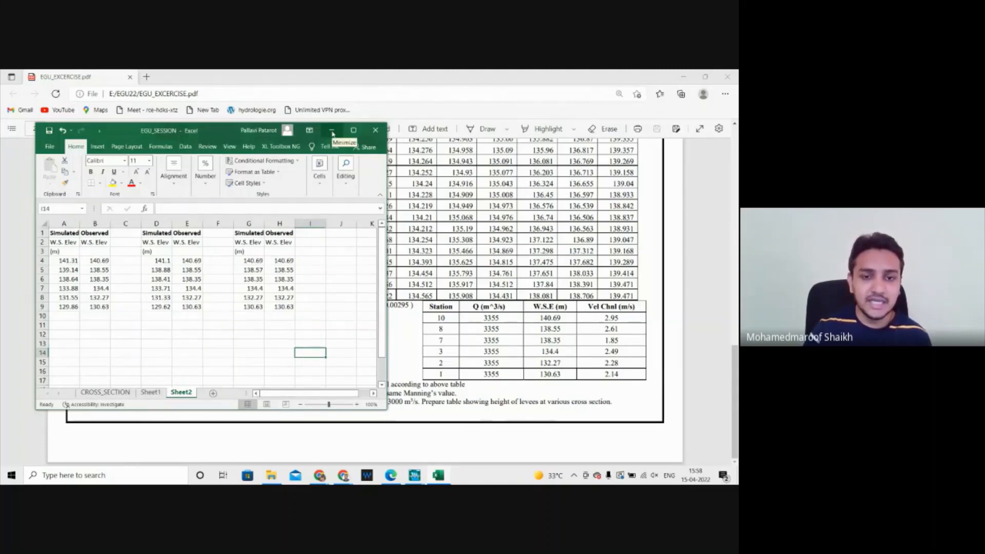
# Step: Switch to the main HEC-RAS window and open the cross section plot of river station 10, maximized
pyautogui.click(333, 131)
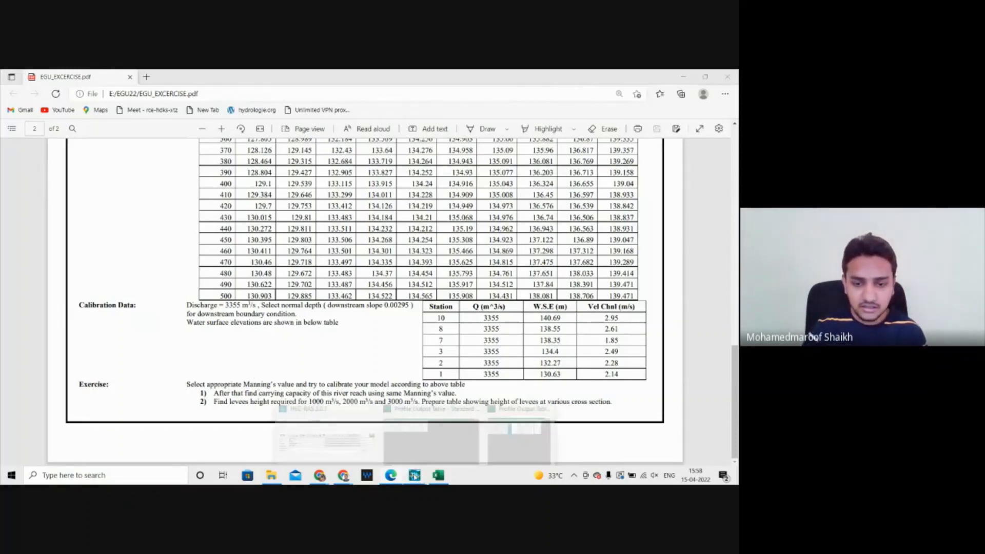
pyautogui.click(413, 474)
pyautogui.click(347, 453)
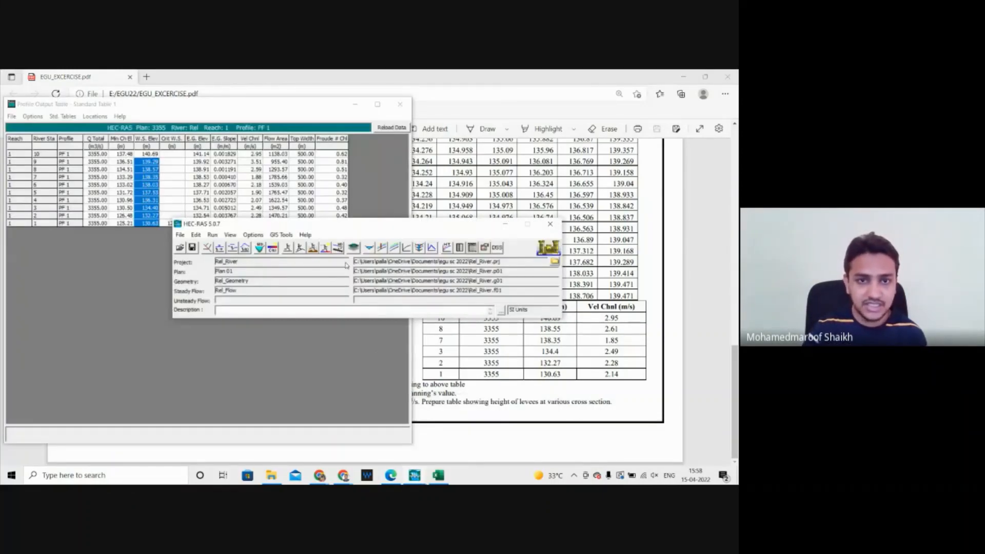
pyautogui.click(352, 248)
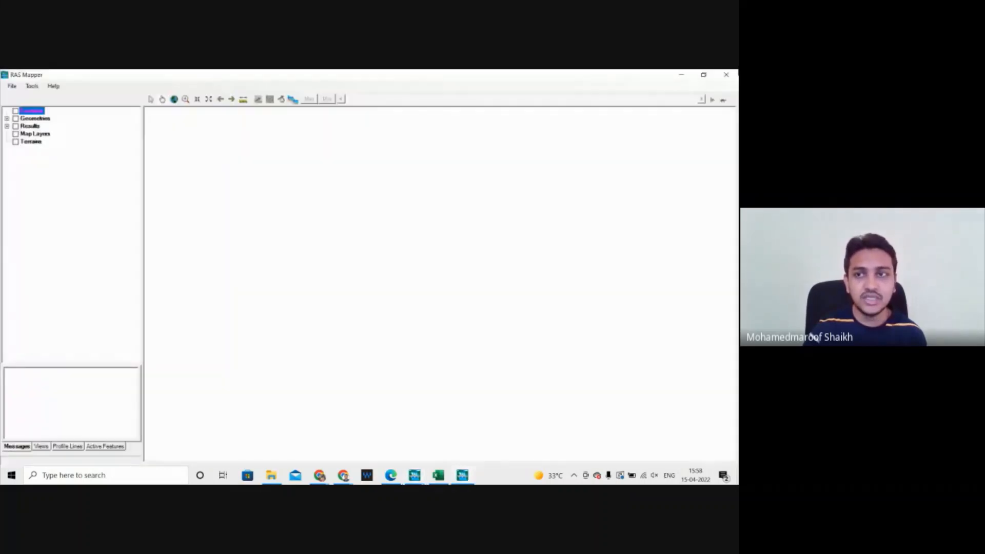
pyautogui.click(727, 75)
pyautogui.click(369, 247)
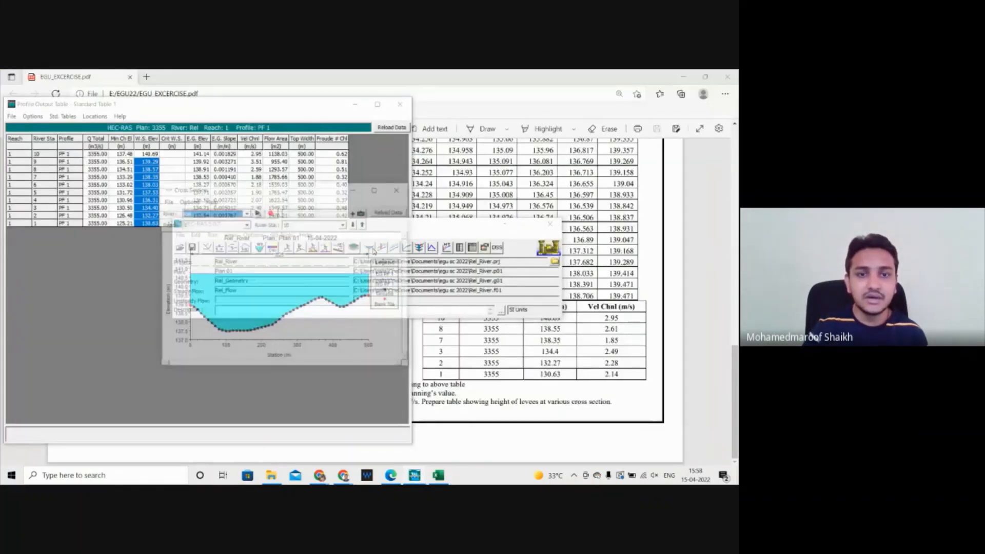
pyautogui.click(376, 191)
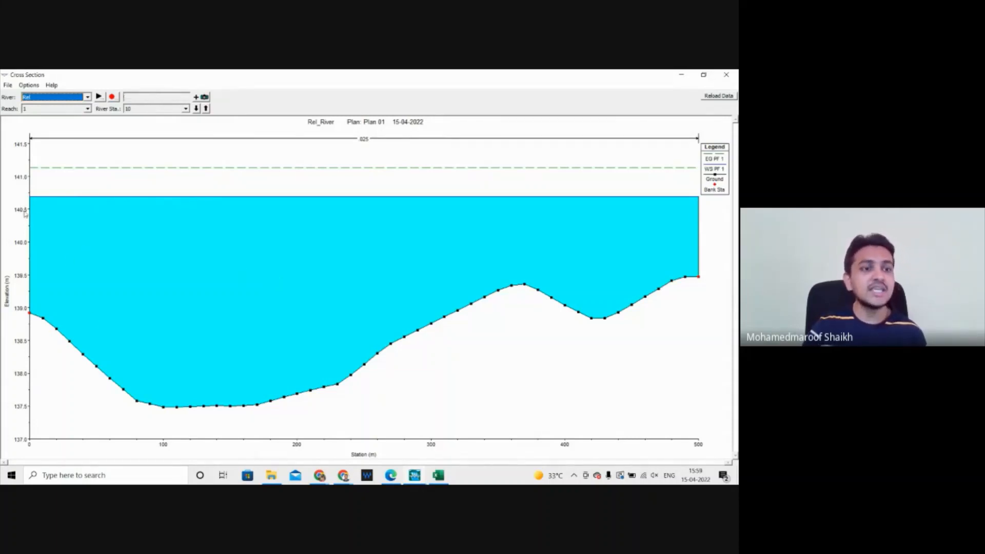
# Step: Step through the cross section plots downstream from river station 10 to station 3
pyautogui.click(196, 109)
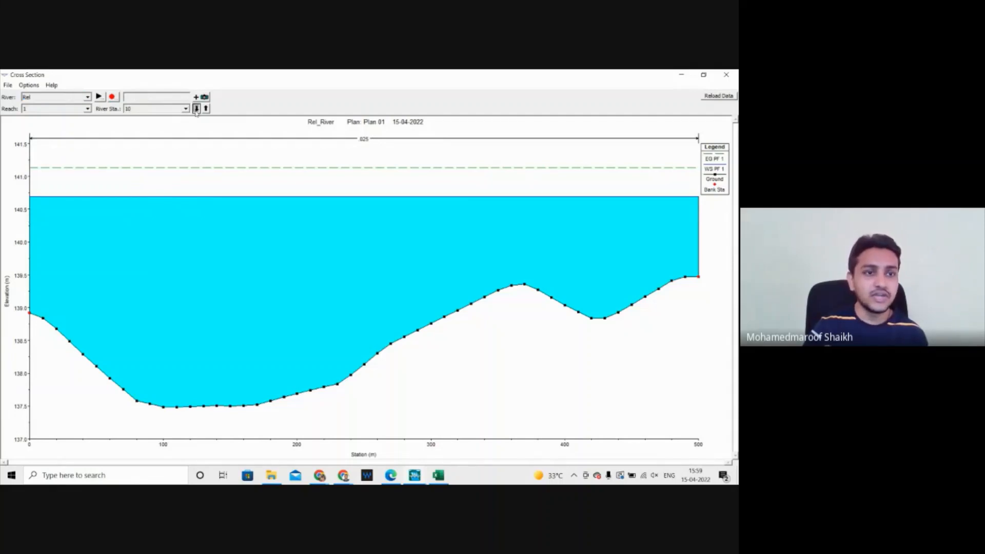
pyautogui.click(195, 108)
pyautogui.click(196, 109)
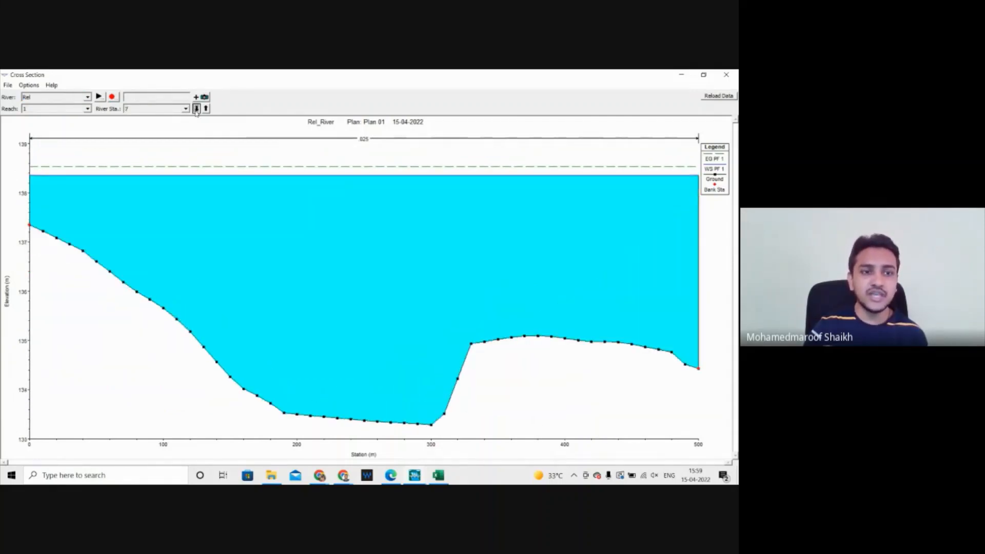
pyautogui.click(195, 109)
pyautogui.click(196, 109)
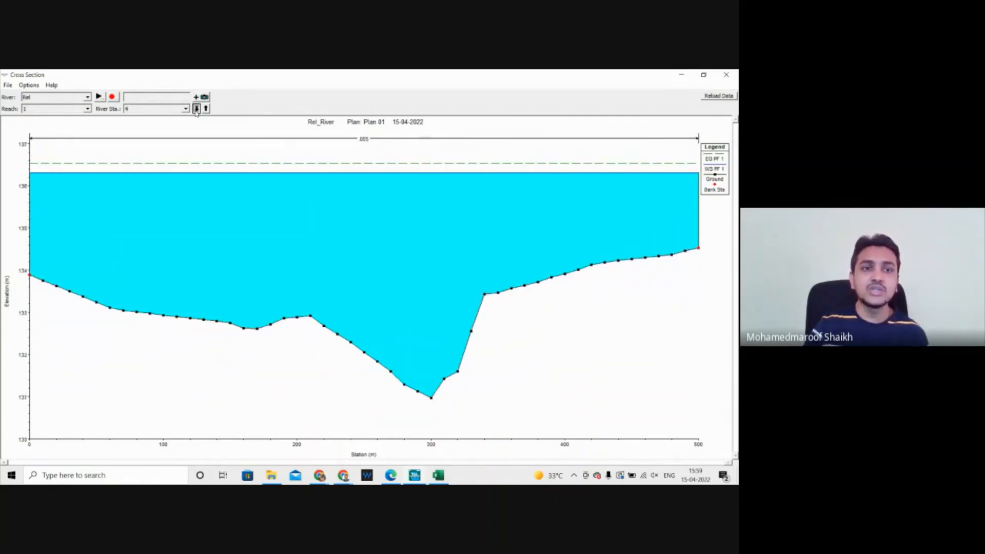
pyautogui.click(196, 109)
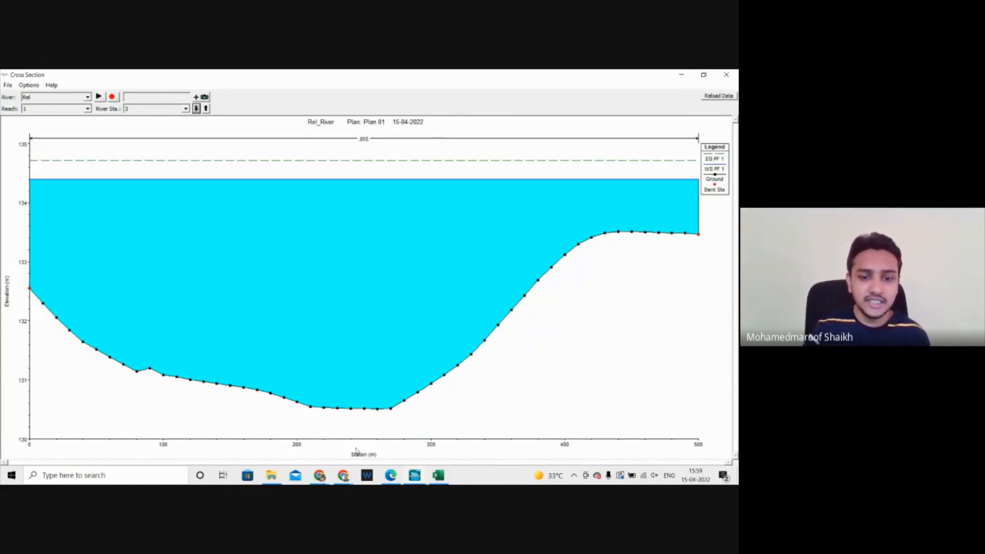
# Step: Set the PF 1 steady flow at river station 10 to 3000 m3/s, save the flow data and close the flow editor
pyautogui.click(417, 477)
pyautogui.click(267, 431)
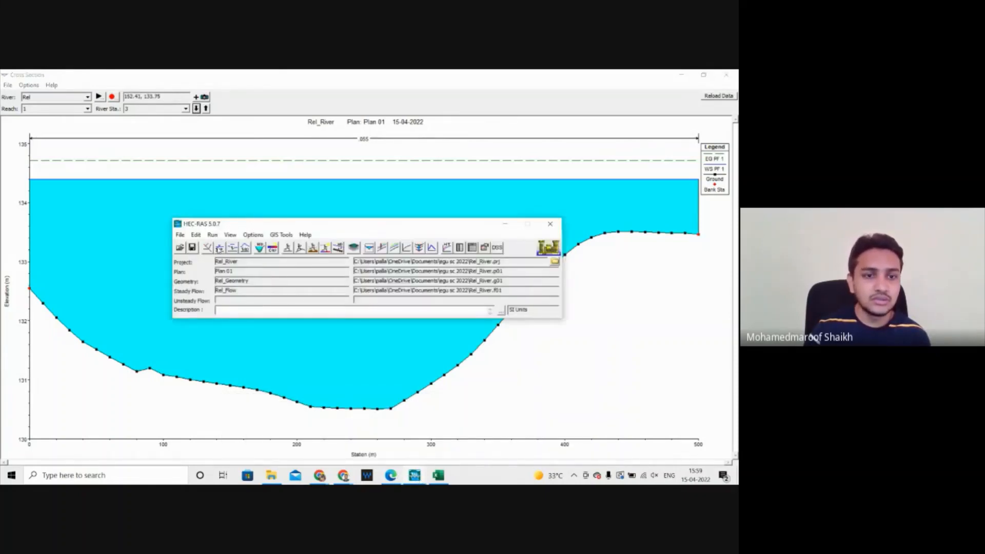
pyautogui.click(223, 249)
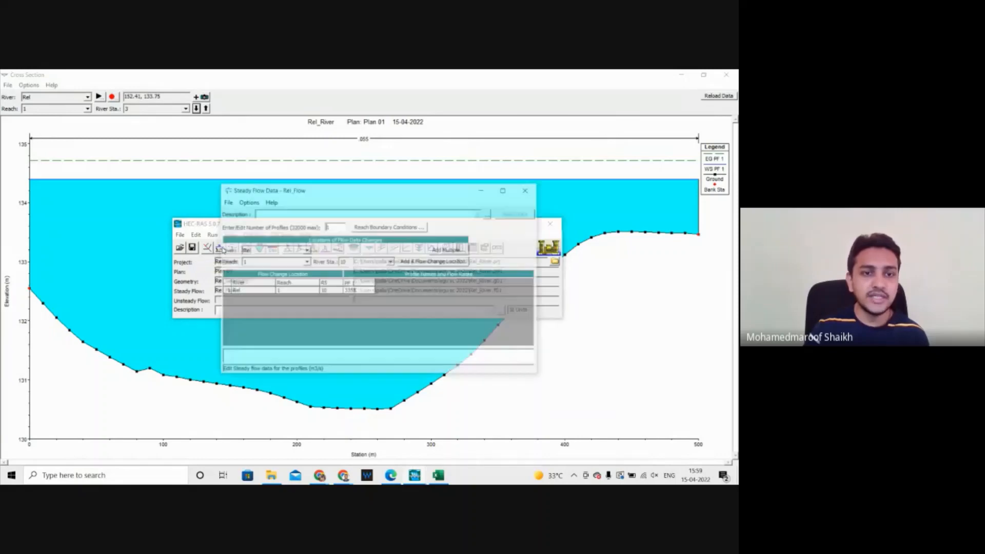
pyautogui.click(361, 291)
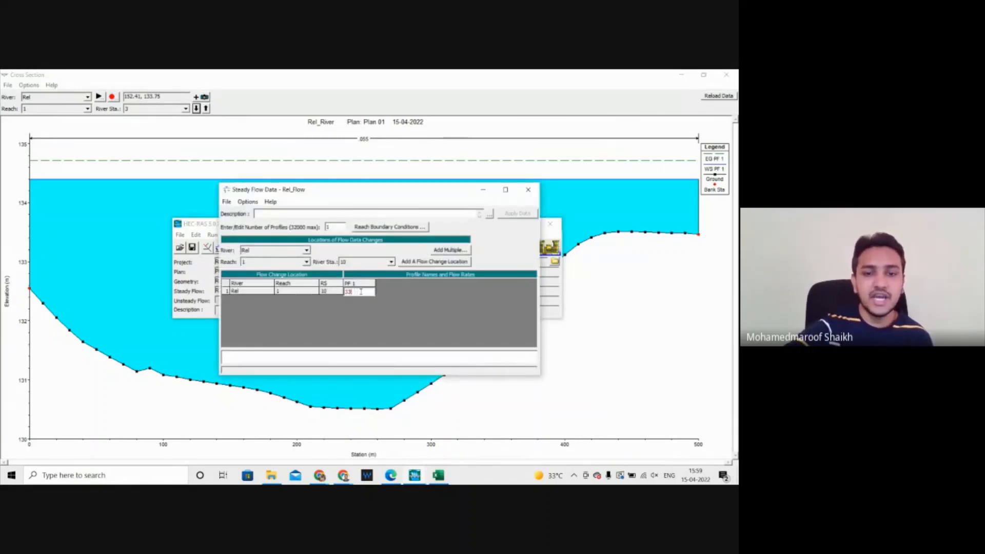
pyautogui.press('BackSpace')
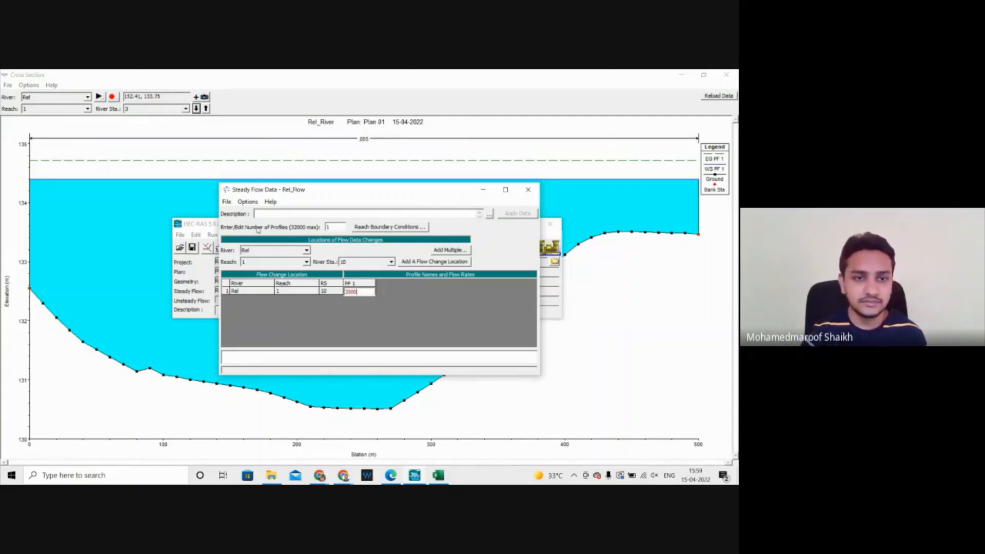
pyautogui.press('Return')
pyautogui.click(227, 202)
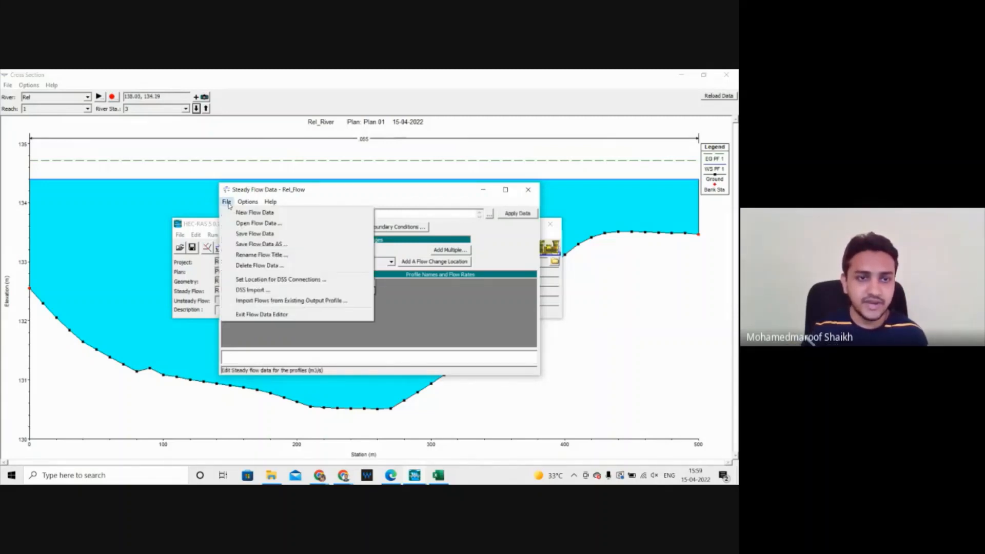
pyautogui.click(237, 234)
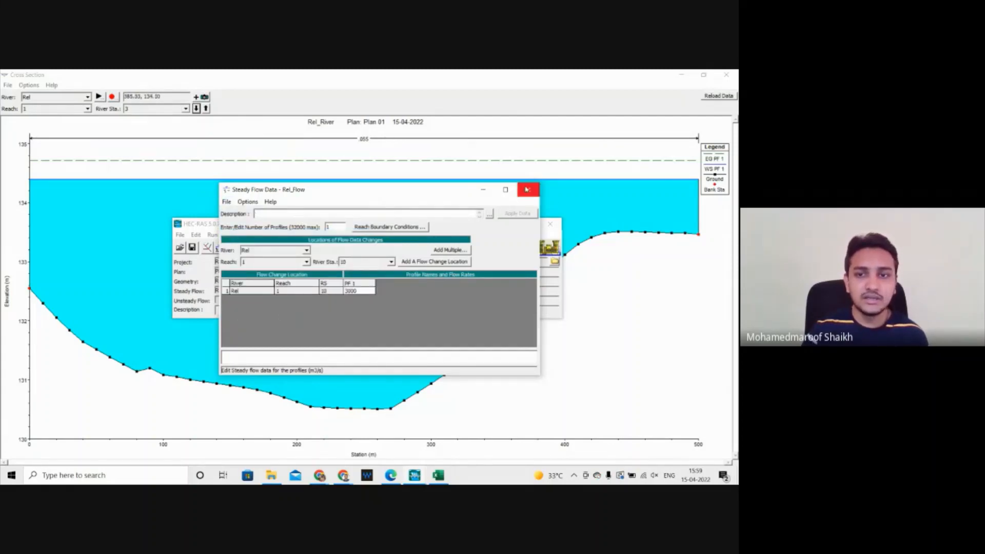
pyautogui.click(526, 189)
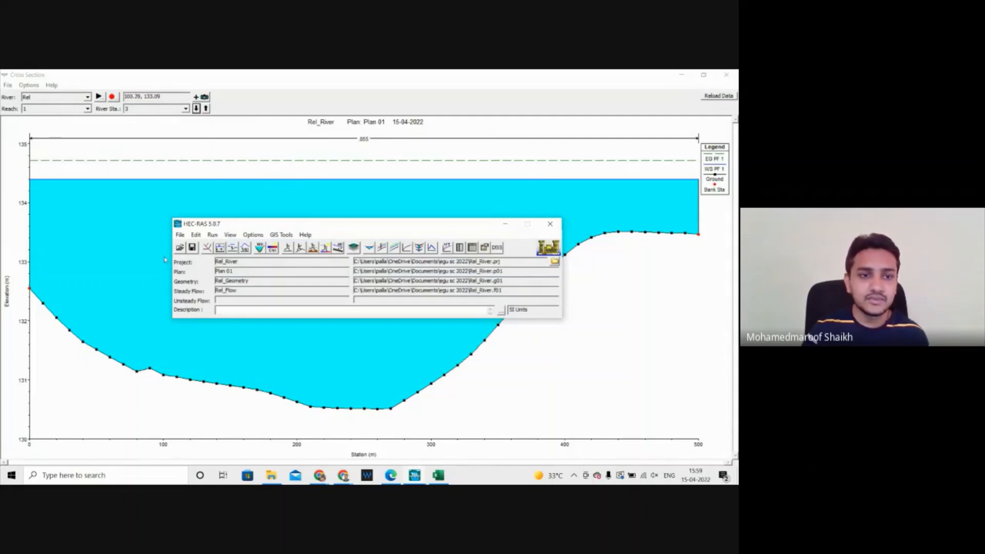
# Step: Save the project and compute the subcritical steady flow analysis of Plan 01 for the 3000 m3/s flow
pyautogui.click(180, 235)
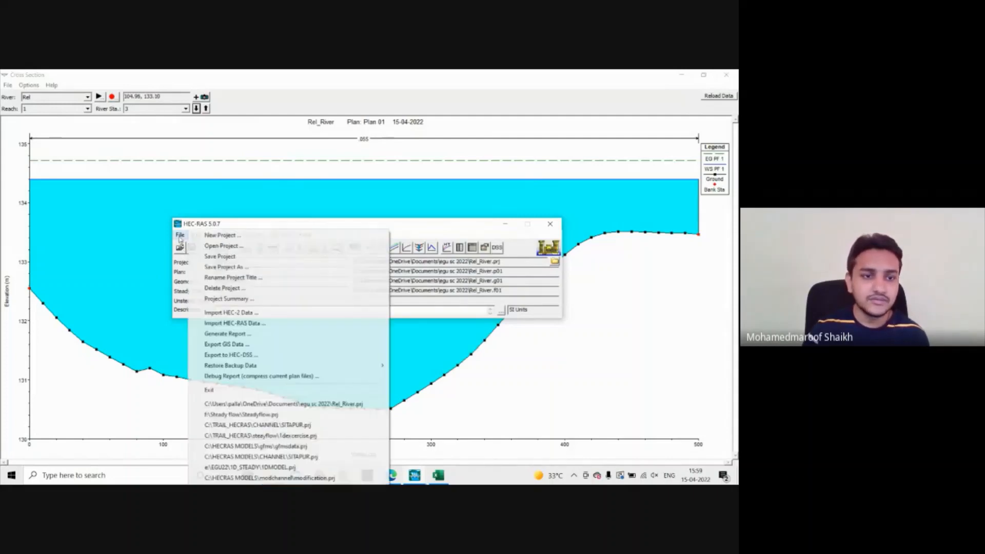
pyautogui.click(204, 258)
pyautogui.click(212, 235)
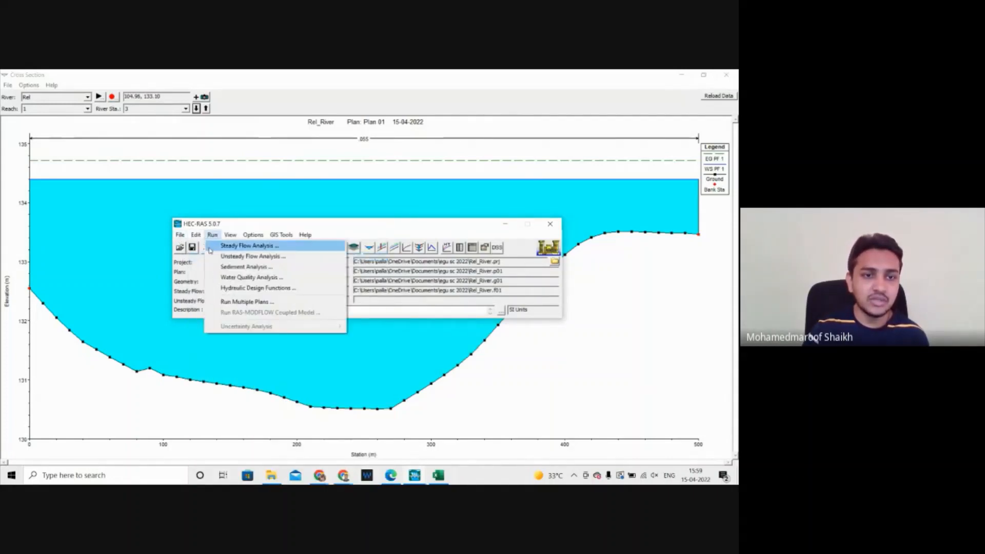
pyautogui.click(209, 249)
pyautogui.click(288, 333)
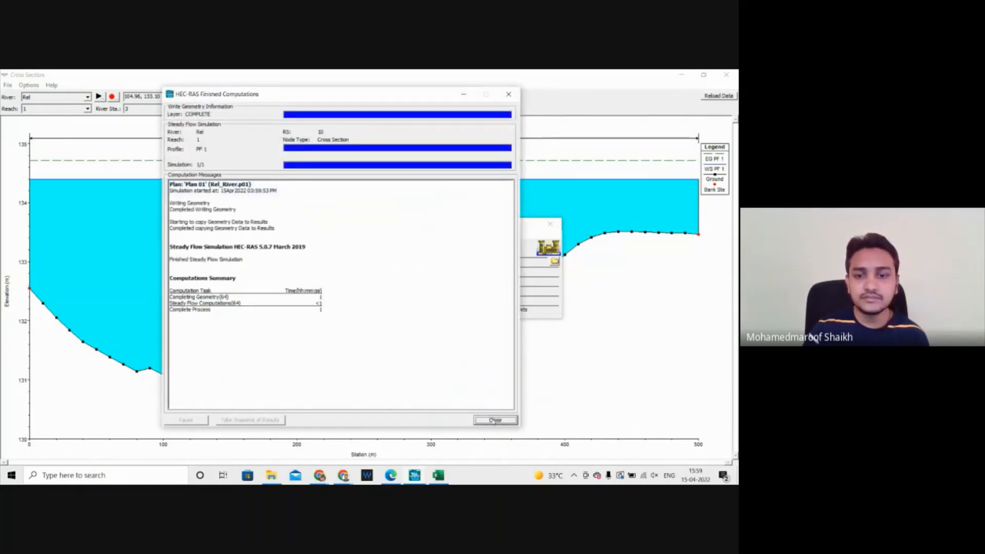
pyautogui.click(494, 420)
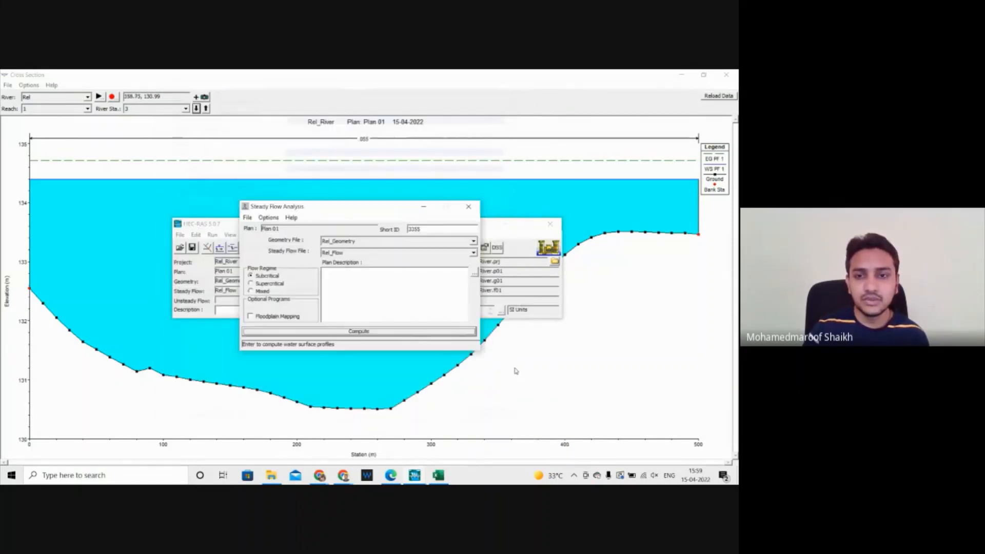
# Step: Close the old cross section plot, profile output table and Steady Flow Analysis window, and minimize the exercise PDF
pyautogui.click(526, 236)
pyautogui.click(726, 75)
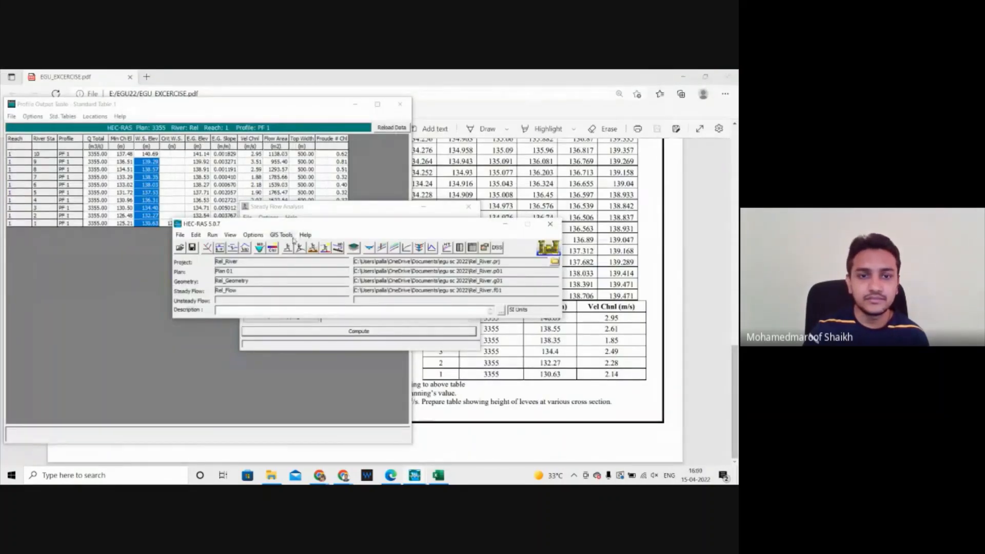
pyautogui.click(400, 104)
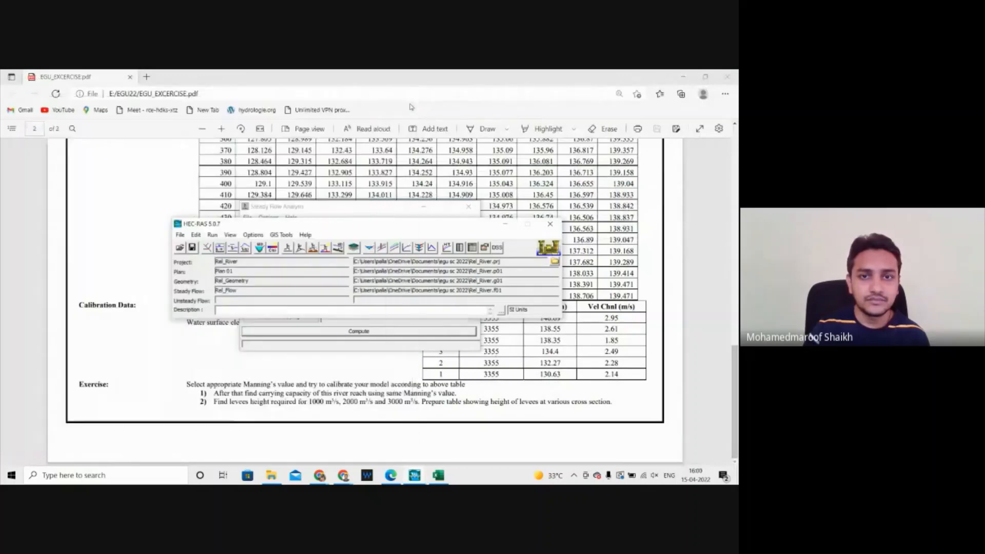
pyautogui.click(469, 206)
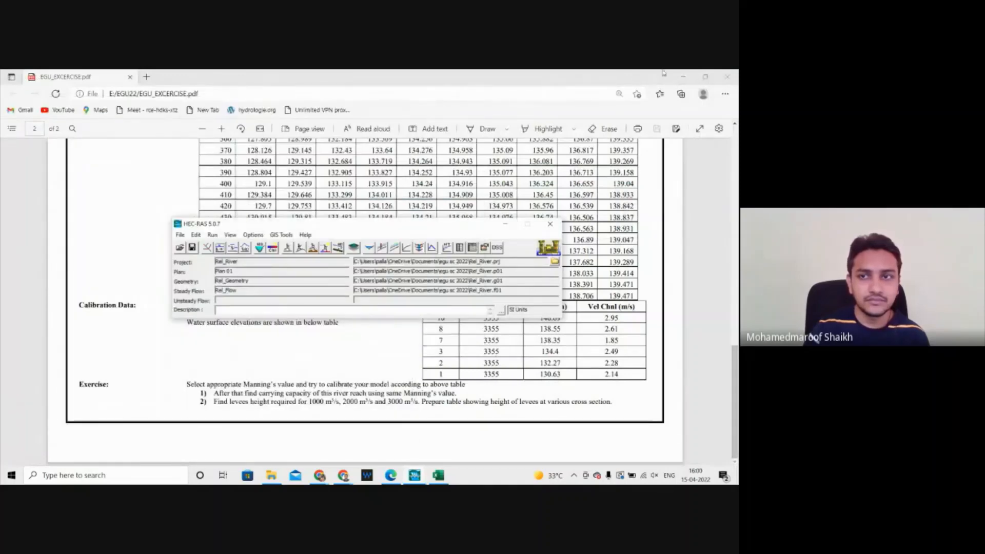
pyautogui.click(684, 75)
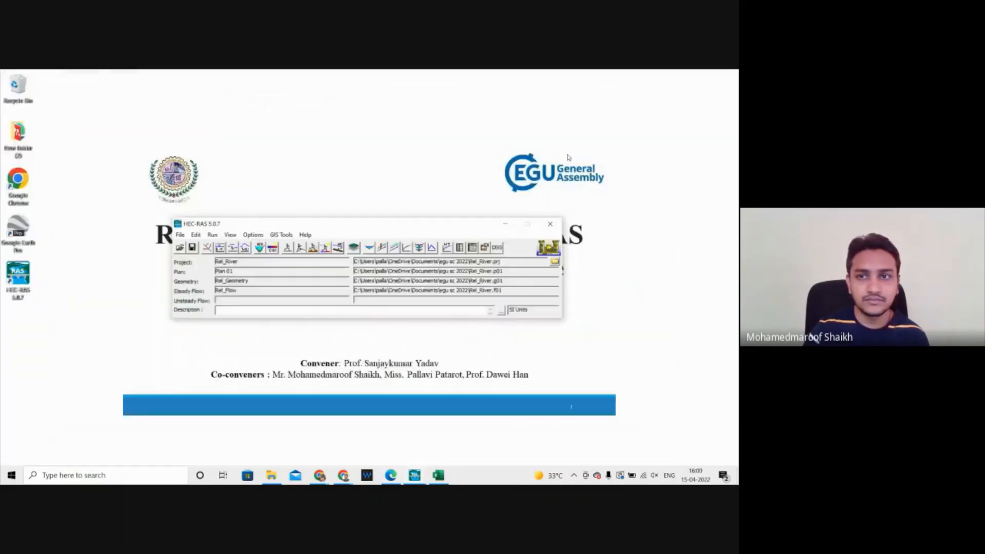
# Step: Examine the maximized cross section plot of river station 3 for the 3000 m3/s run, then close it
pyautogui.click(369, 248)
pyautogui.click(377, 189)
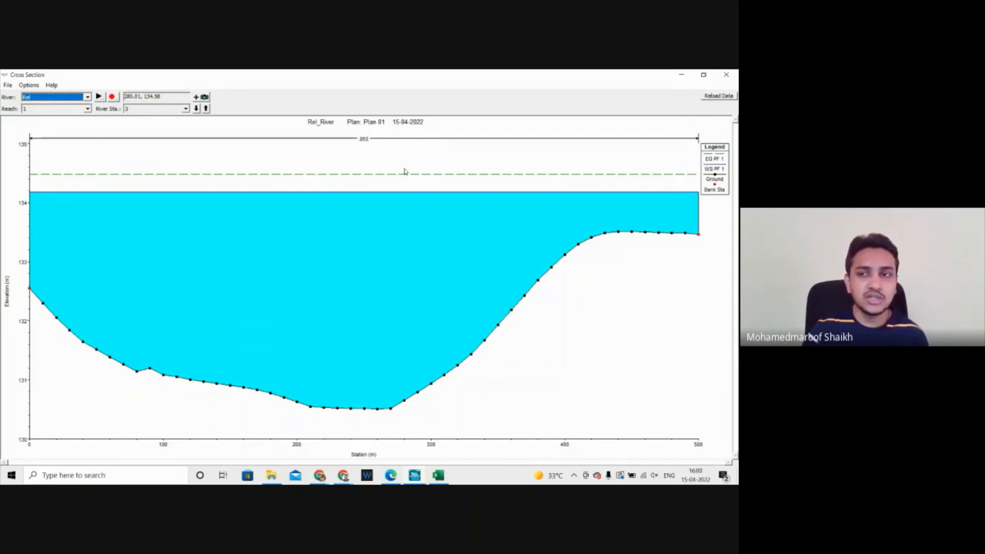
pyautogui.click(735, 72)
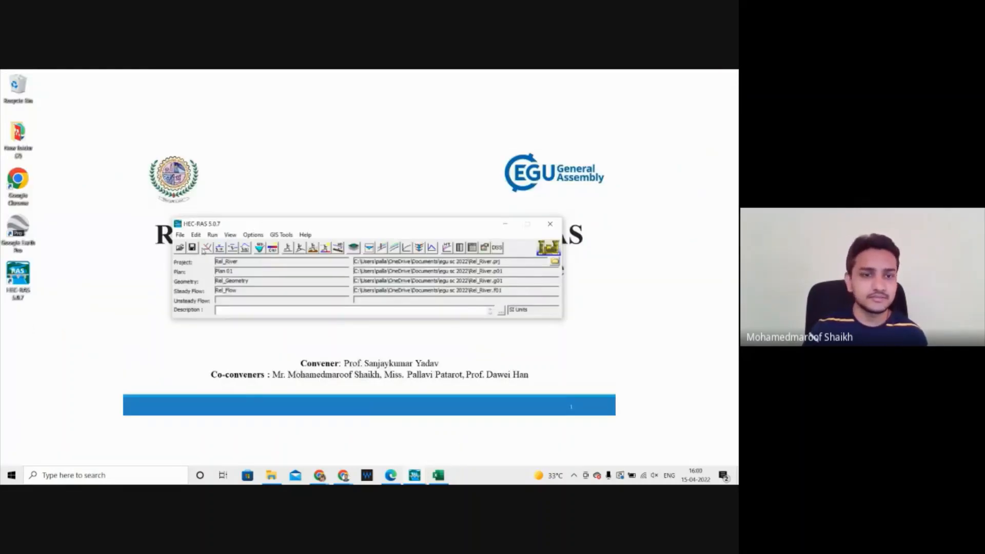
# Step: Change the PF 1 steady flow at river station 10 to 2000 m3/s, save the flow data and close the editor
pyautogui.click(220, 248)
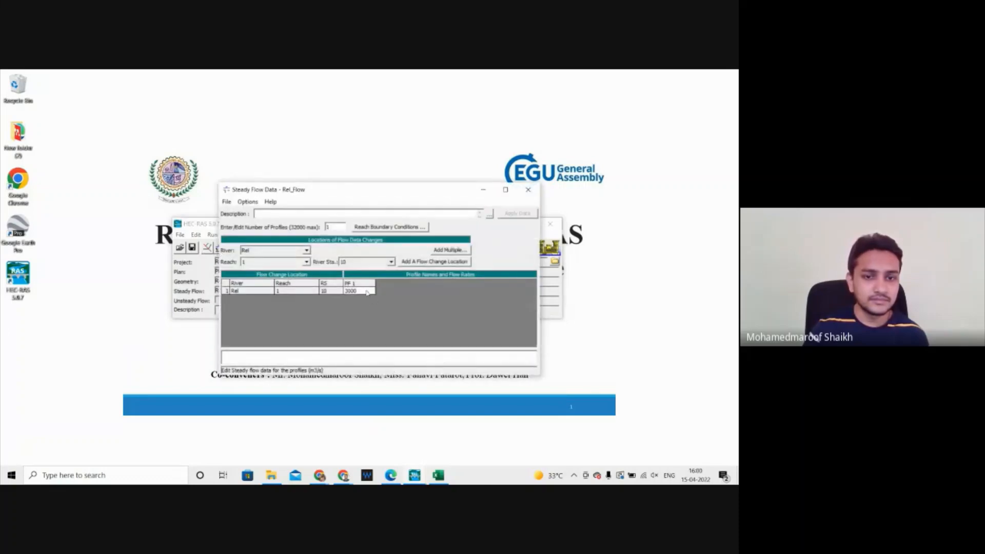
pyautogui.click(367, 292)
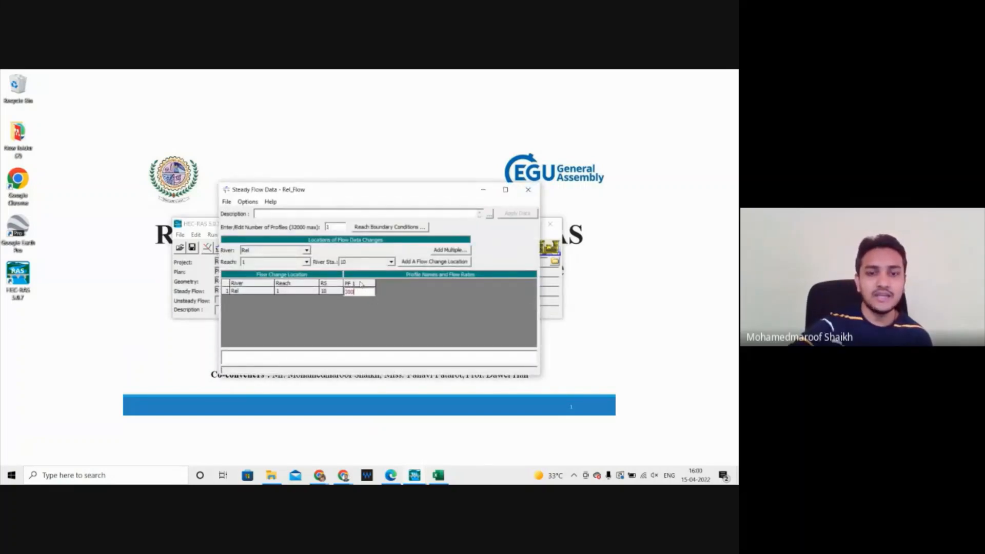
pyautogui.press('BackSpace')
pyautogui.press('BackSpace')
pyautogui.press('BackSpace')
pyautogui.press('BackSpace')
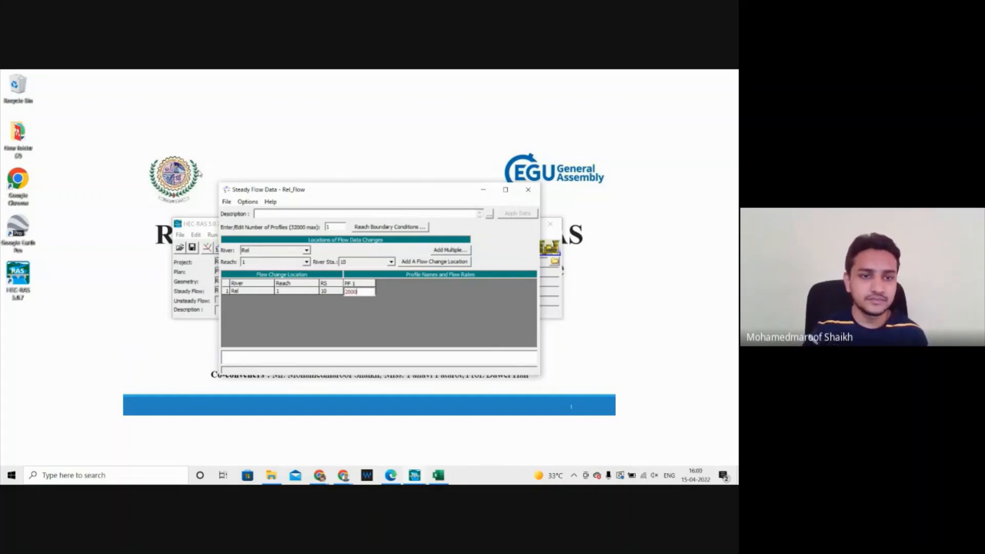
pyautogui.click(226, 202)
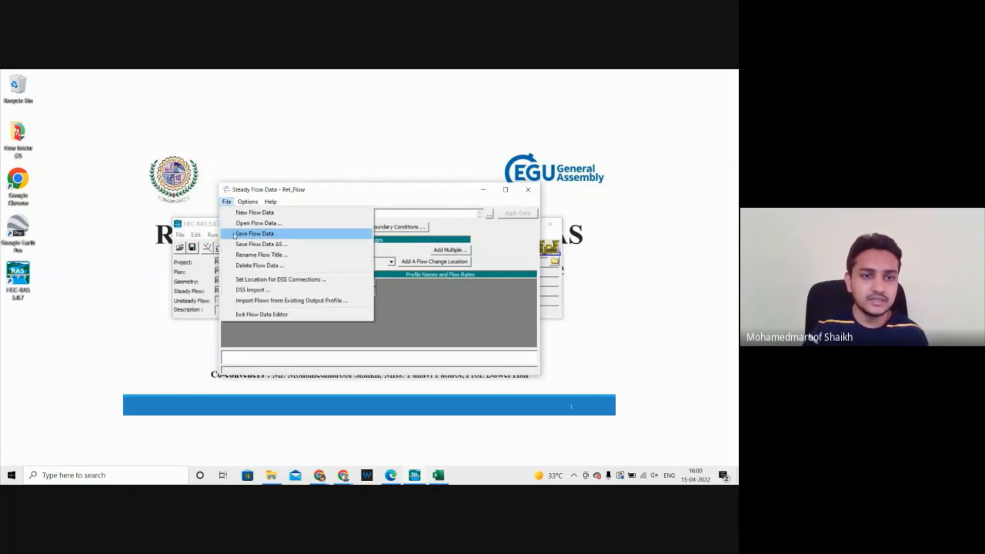
pyautogui.click(254, 234)
pyautogui.click(530, 194)
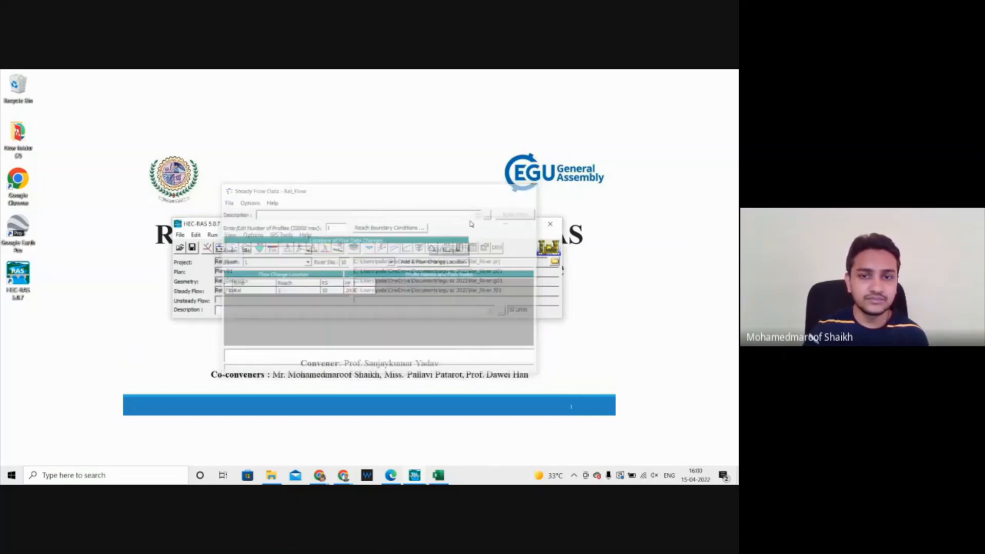
# Step: Save the project, compute the steady flow analysis for the 2000 m3/s flow and close the analysis window
pyautogui.click(180, 235)
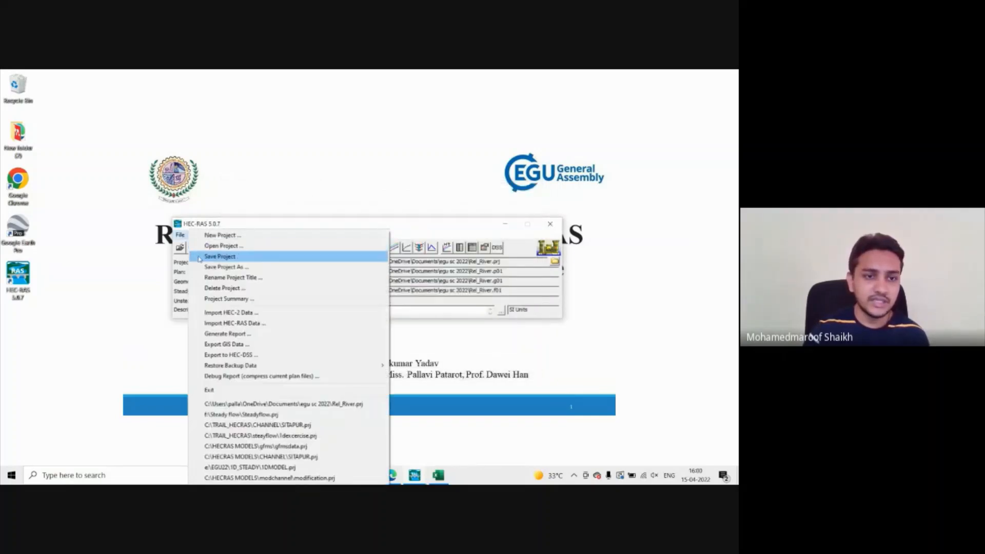
pyautogui.click(199, 257)
pyautogui.click(213, 235)
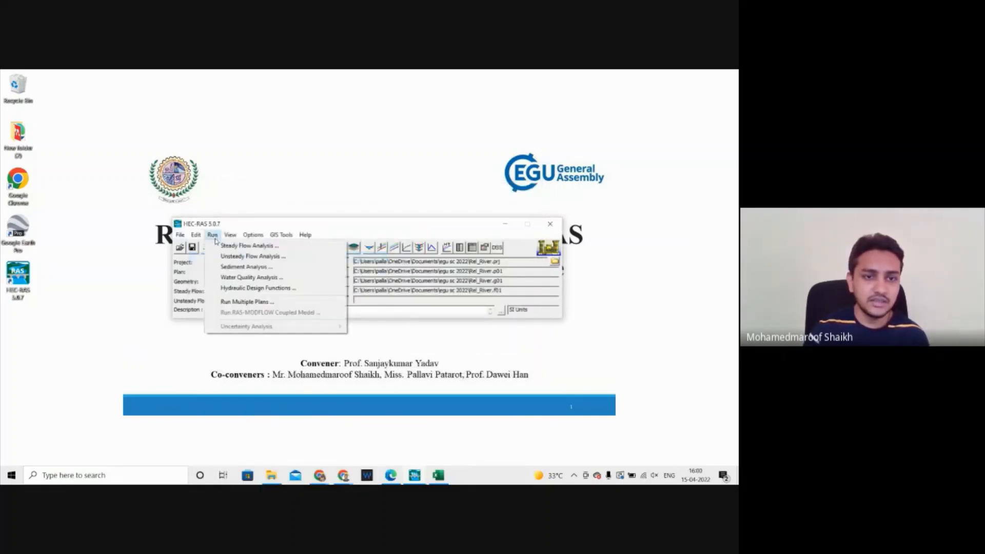
pyautogui.click(217, 245)
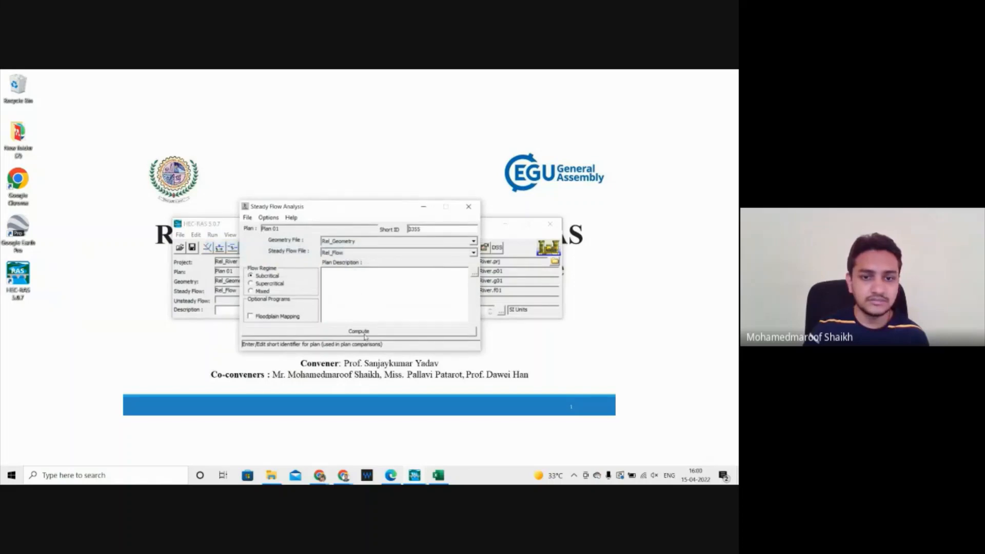
pyautogui.click(358, 331)
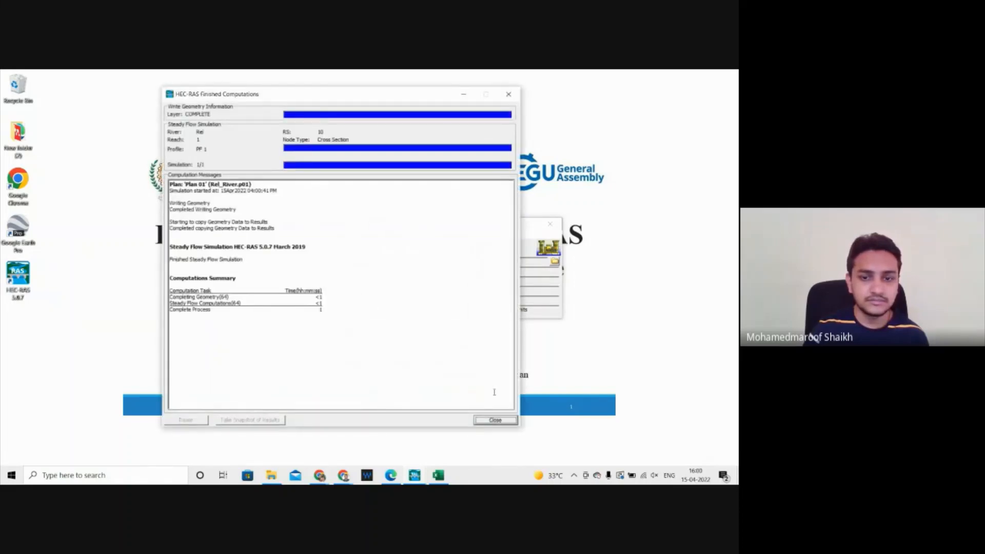
pyautogui.click(499, 421)
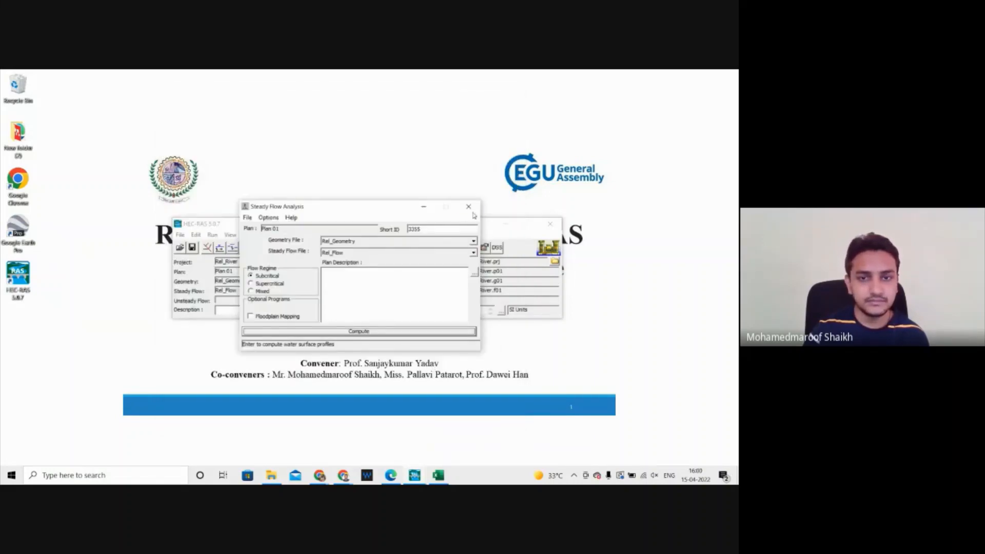
pyautogui.click(468, 206)
# Step: Open the cross section plot maximized, step upstream from river station 3 to station 8 checking the water surface, and close the plot
pyautogui.click(368, 248)
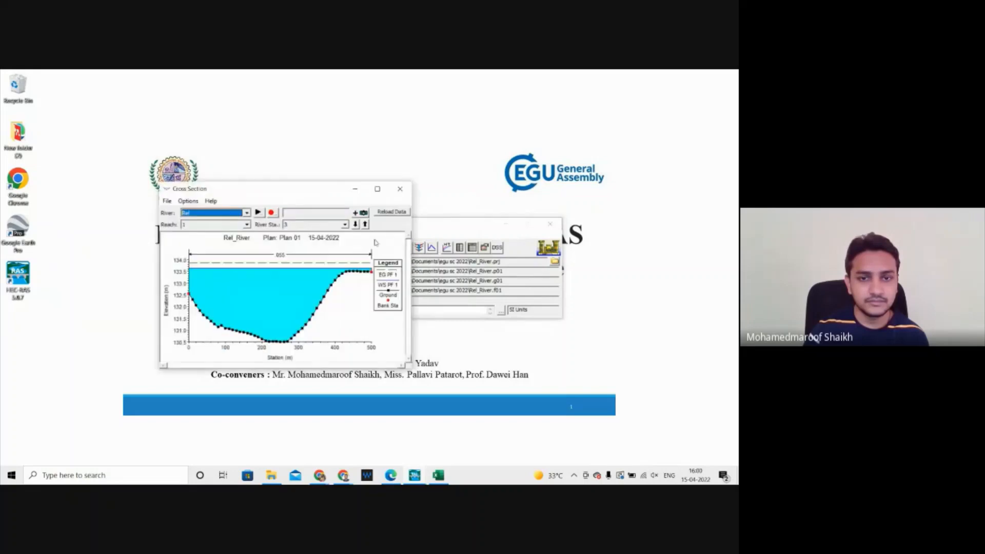
pyautogui.click(380, 191)
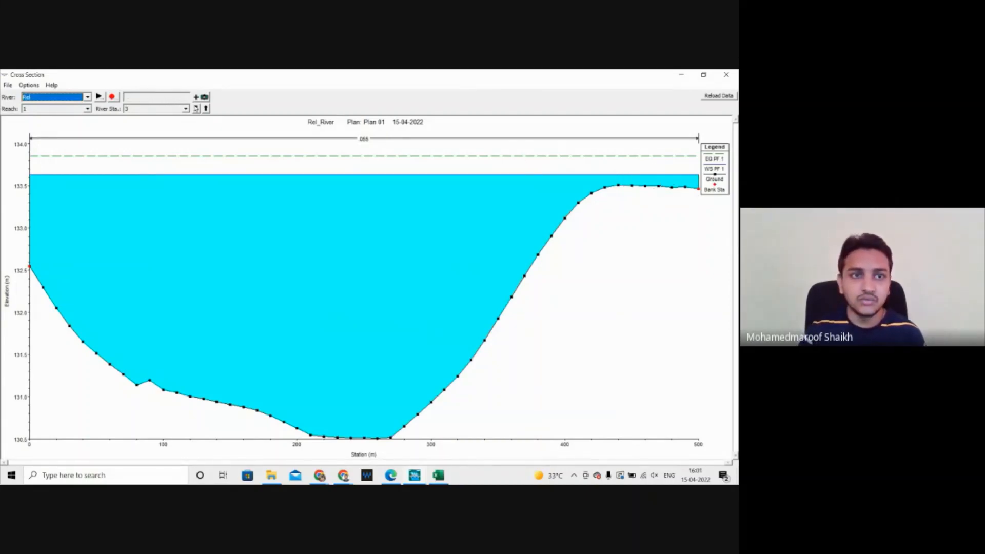
pyautogui.click(205, 109)
pyautogui.click(206, 108)
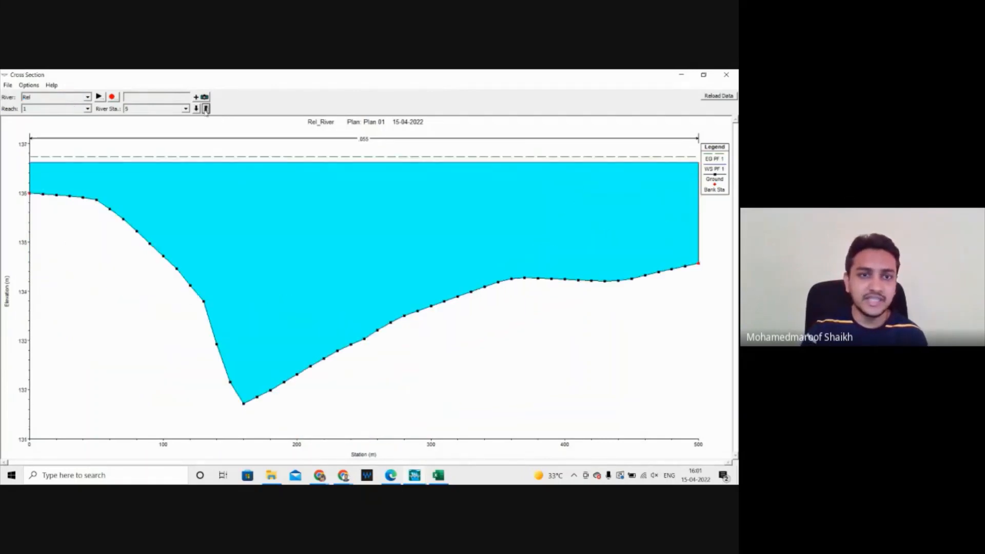
pyautogui.click(206, 108)
pyautogui.click(206, 108)
pyautogui.click(205, 108)
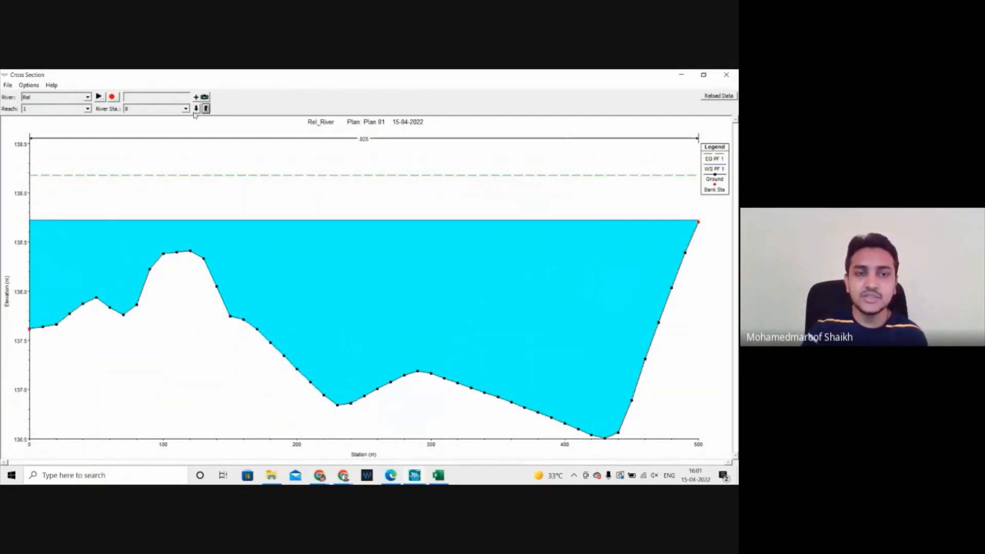
pyautogui.click(732, 73)
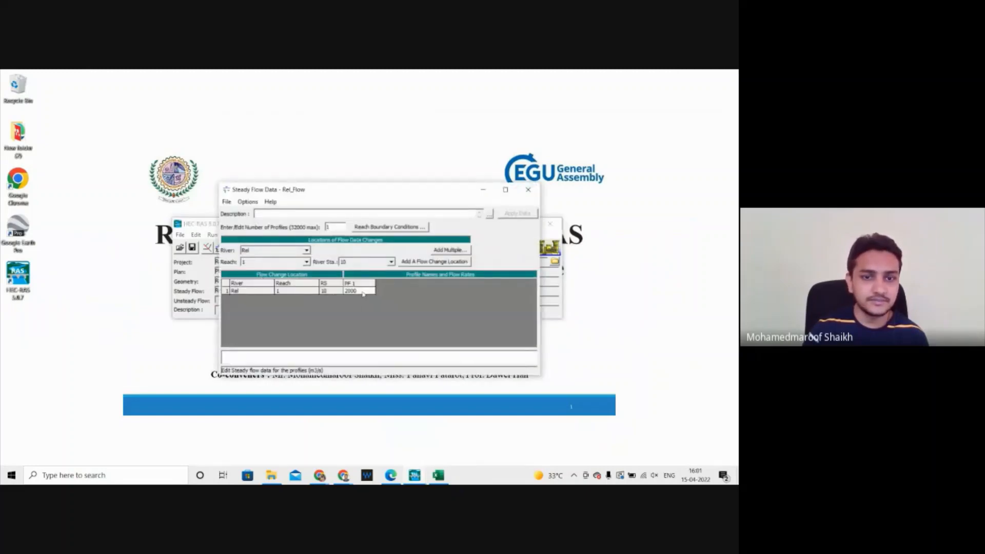
# Step: Lower the PF 1 steady flow at river station 10 to 1000 m3/s and save the flow data
pyautogui.click(363, 292)
pyautogui.write('1')
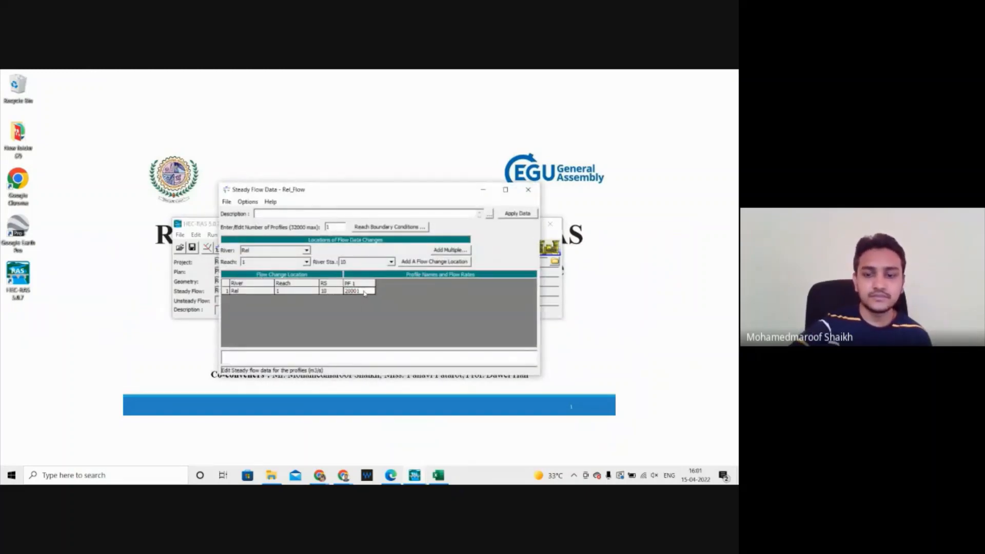
pyautogui.press('BackSpace')
pyautogui.press('BackSpace')
pyautogui.press('BackSpace')
pyautogui.press('BackSpace')
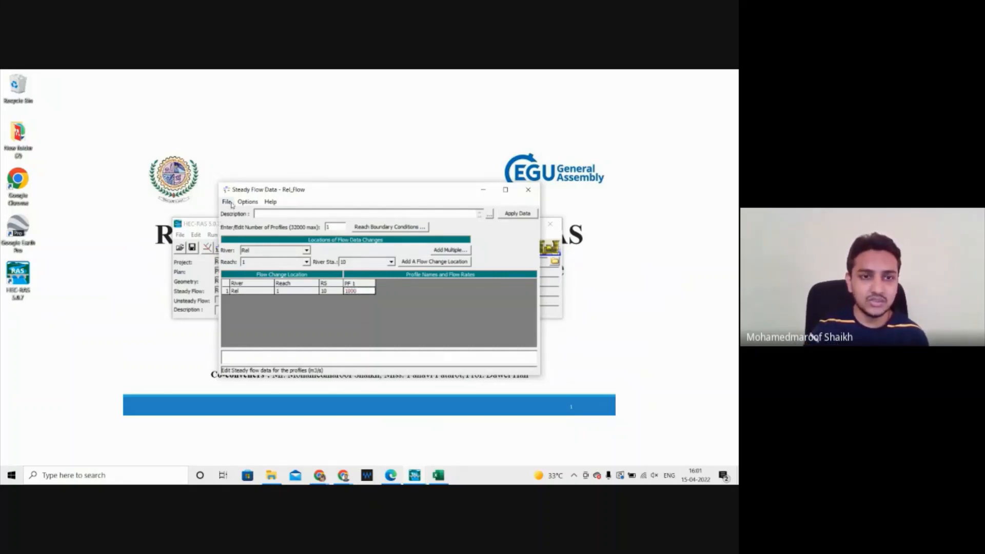
pyautogui.click(227, 203)
pyautogui.click(236, 232)
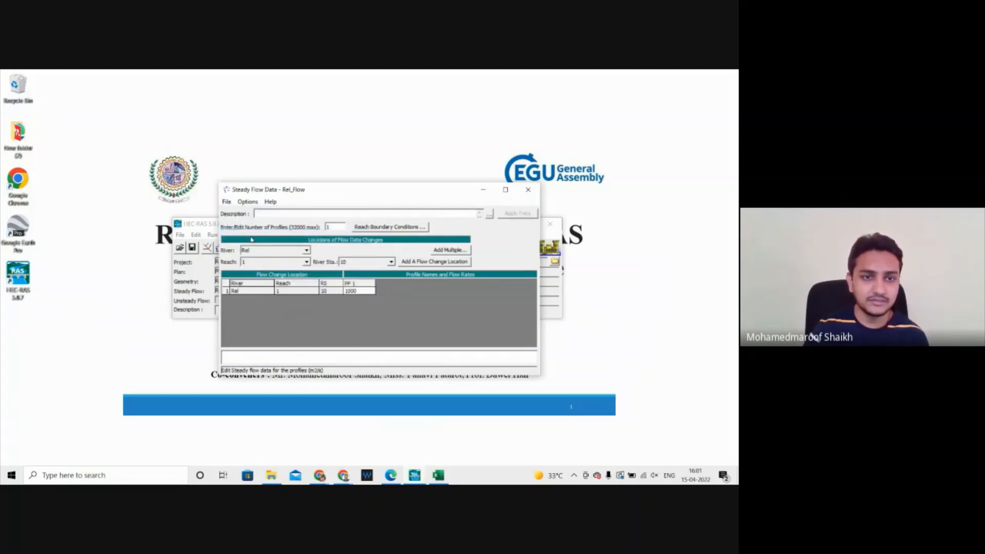
# Step: Close the flow editor, save the project and compute the steady flow analysis for the 1000 m3/s flow, closing the analysis windows when done
pyautogui.click(528, 189)
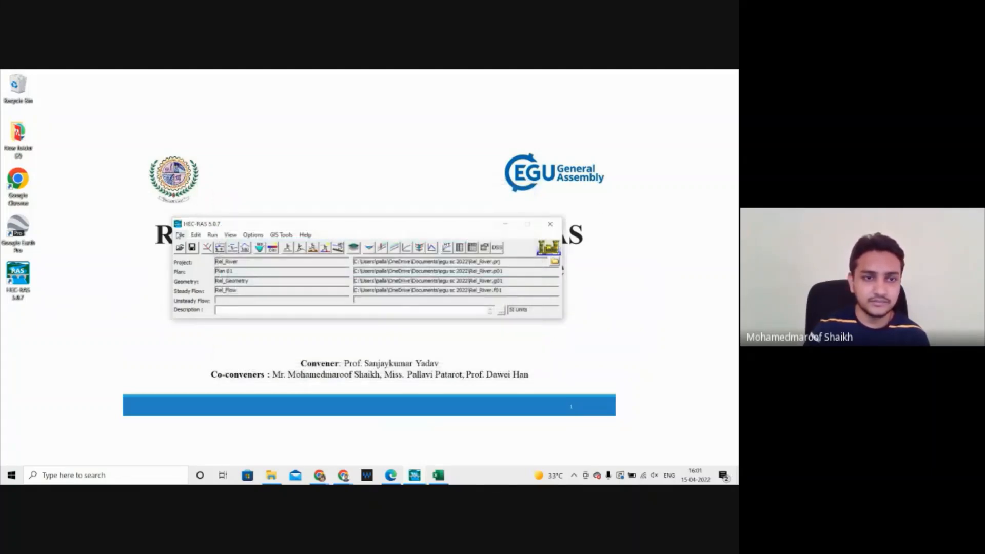
pyautogui.click(180, 234)
pyautogui.click(221, 256)
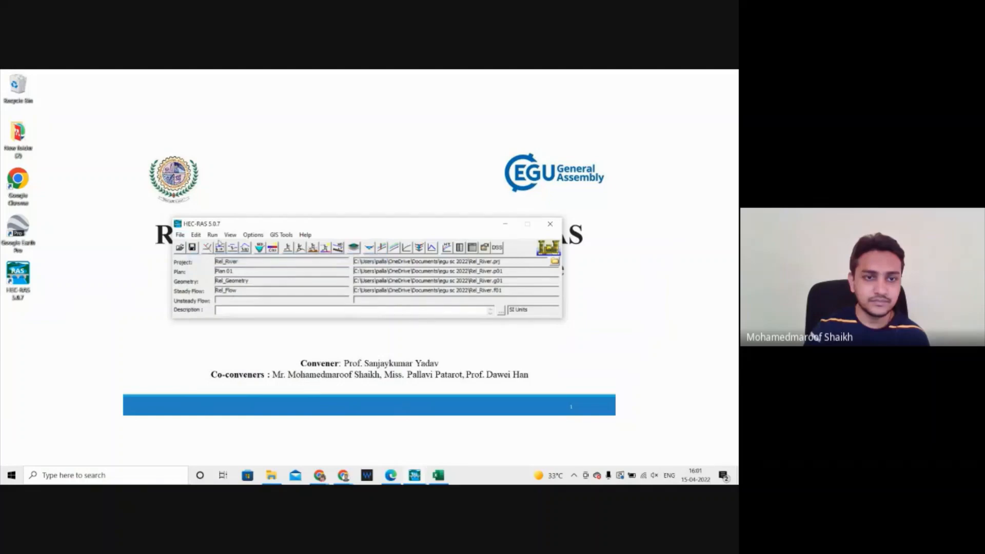
pyautogui.click(212, 236)
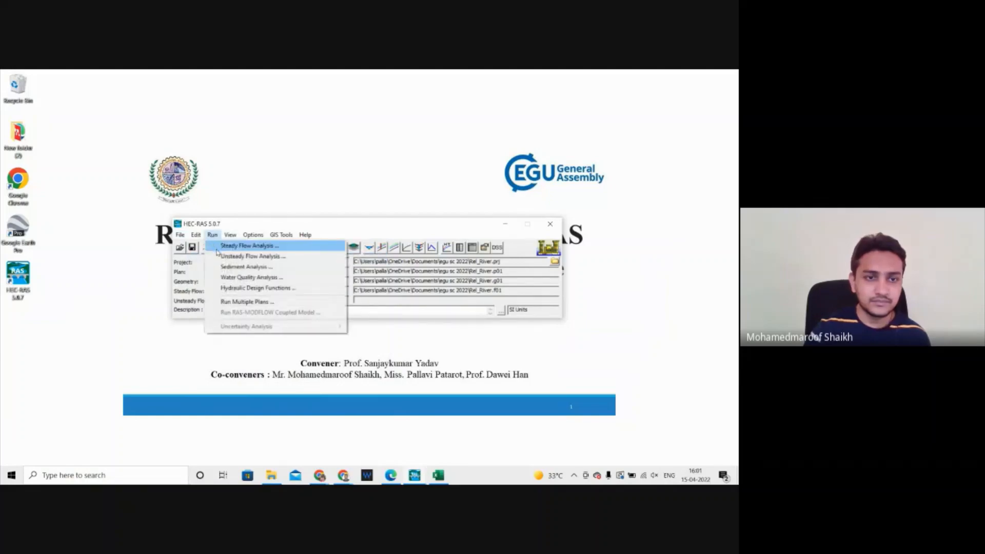
pyautogui.click(220, 248)
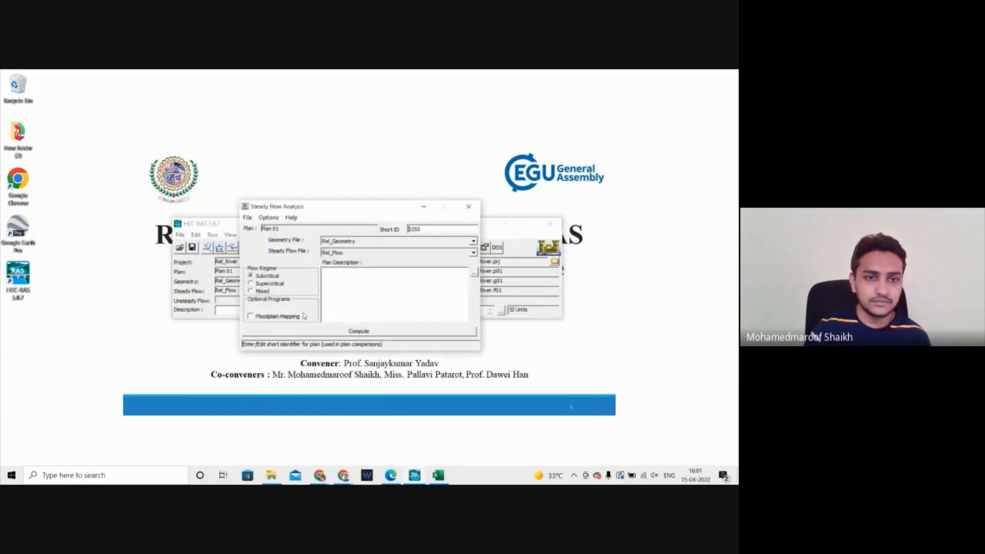
pyautogui.click(318, 336)
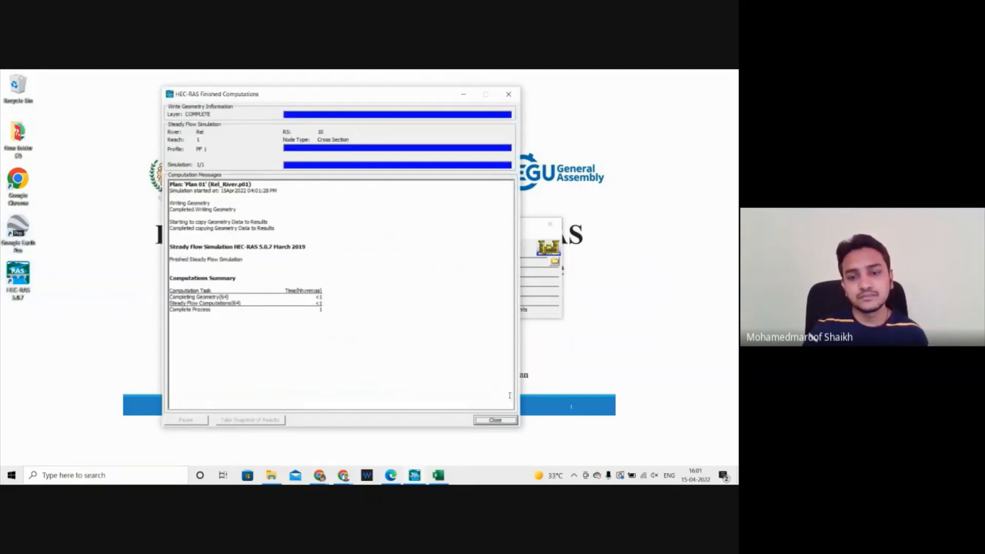
pyautogui.click(491, 422)
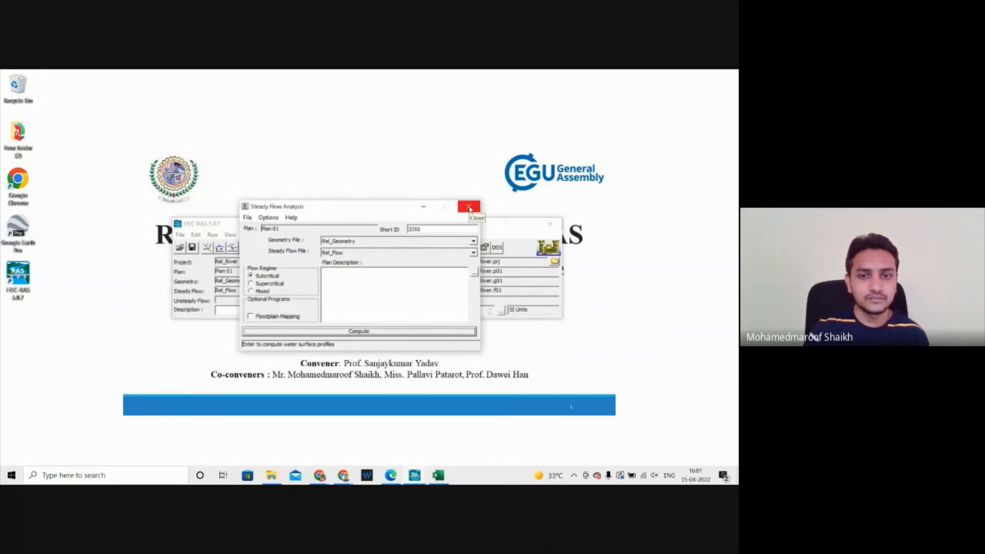
pyautogui.click(469, 207)
pyautogui.click(356, 246)
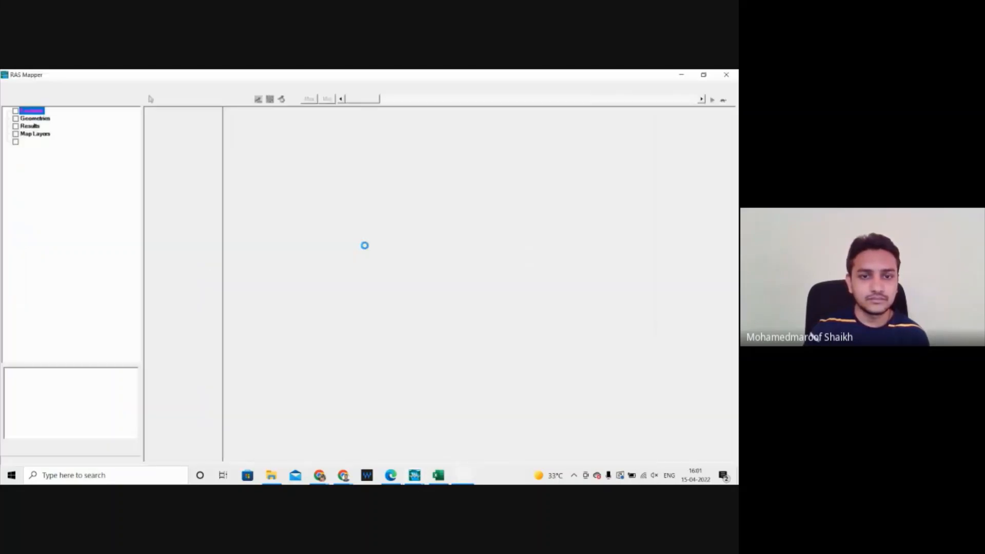
pyautogui.click(730, 75)
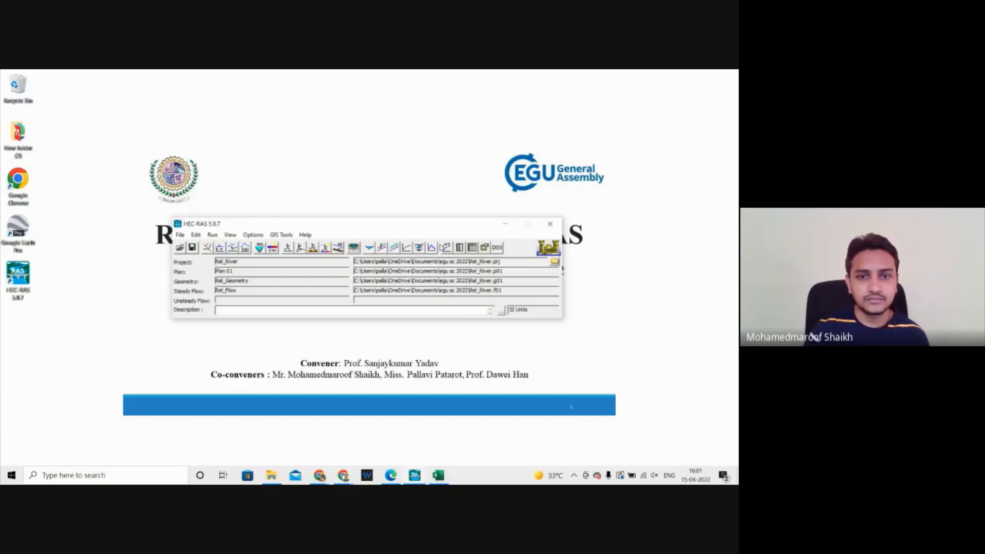
# Step: Open the cross section plot maximized and step upstream through all ten river stations, checking the water surface against the banks
pyautogui.click(368, 247)
pyautogui.click(377, 188)
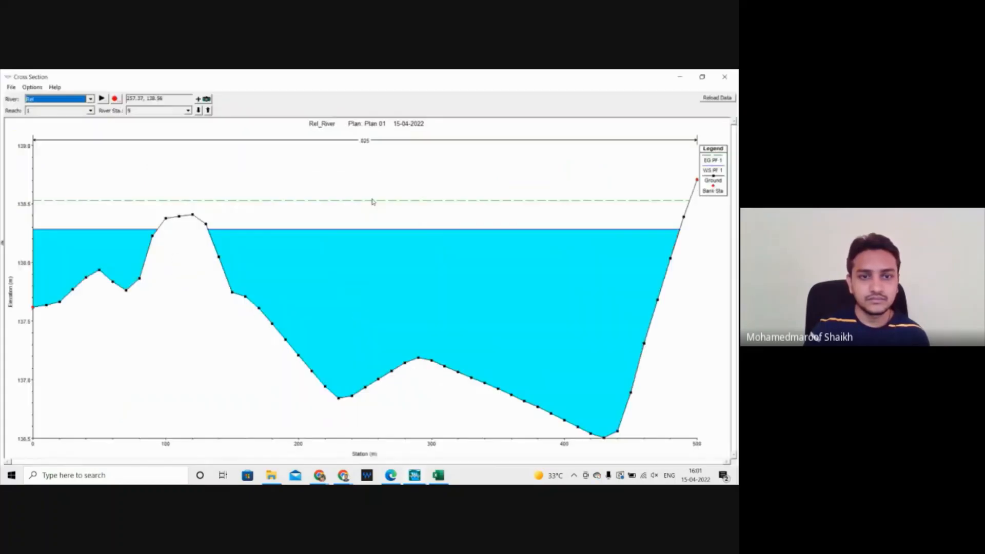
pyautogui.click(206, 108)
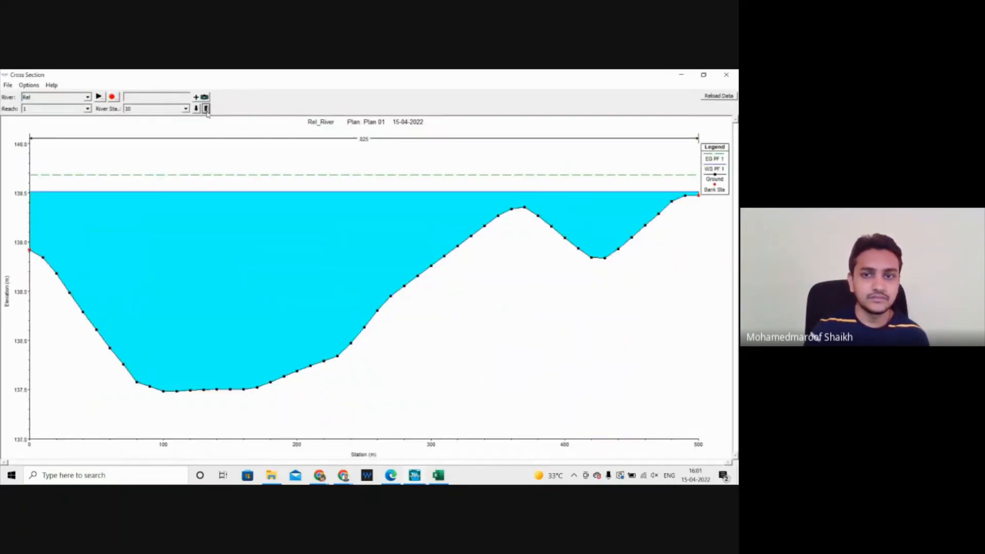
pyautogui.click(207, 109)
pyautogui.click(206, 109)
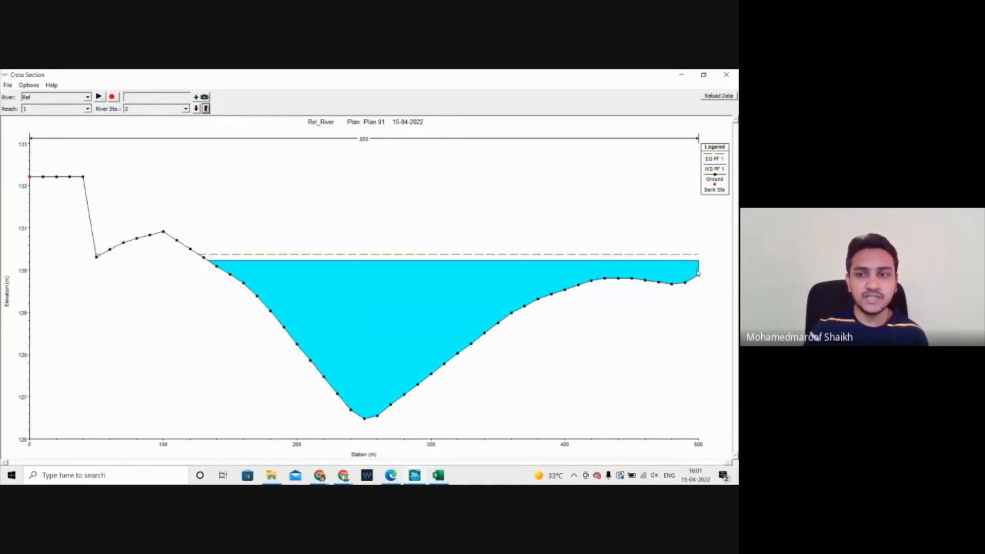
pyautogui.click(206, 109)
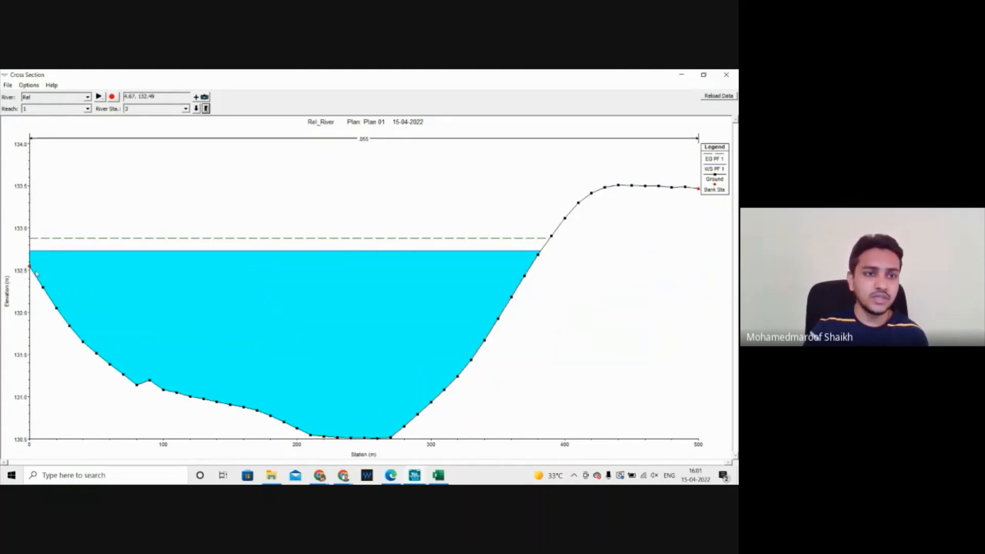
pyautogui.click(206, 109)
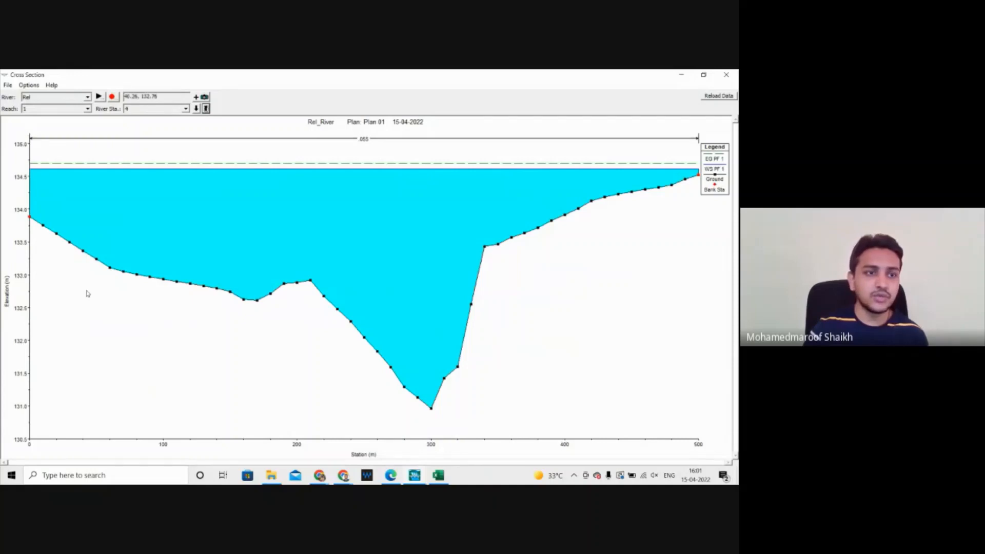
pyautogui.click(206, 109)
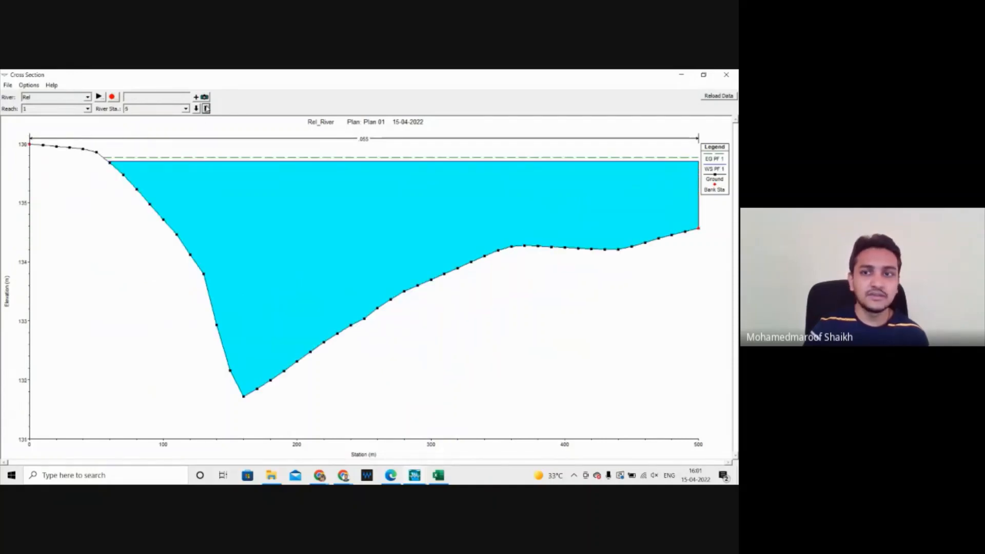
pyautogui.click(207, 109)
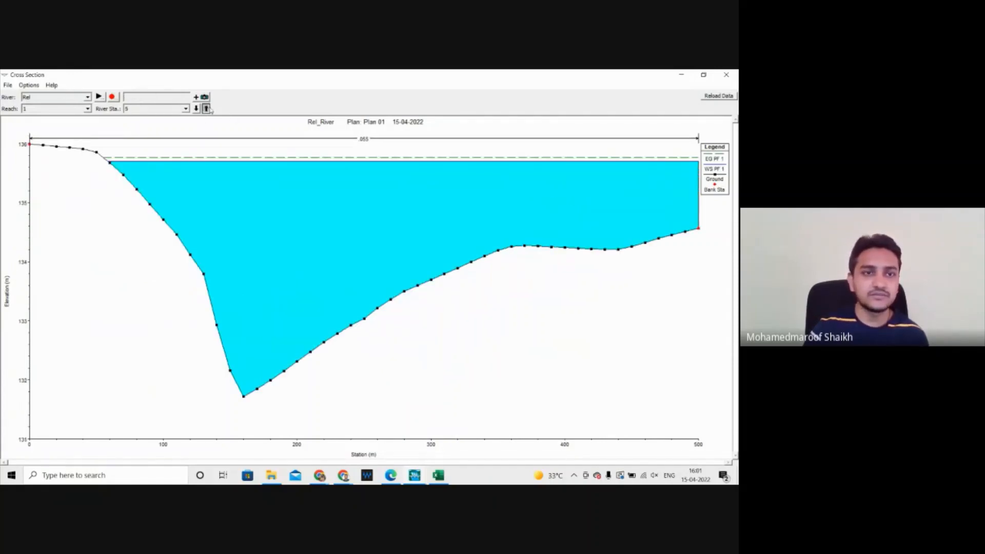
pyautogui.click(206, 109)
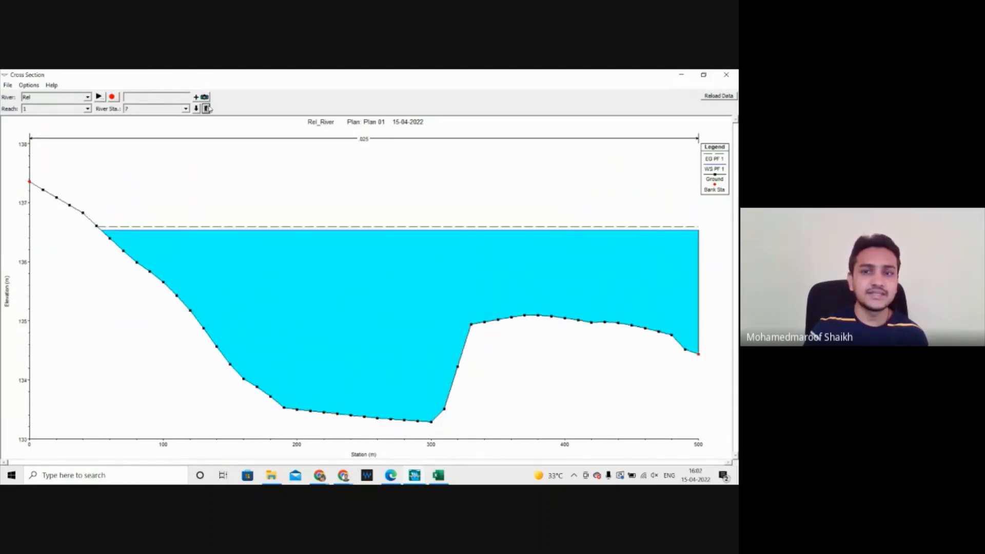
pyautogui.click(207, 108)
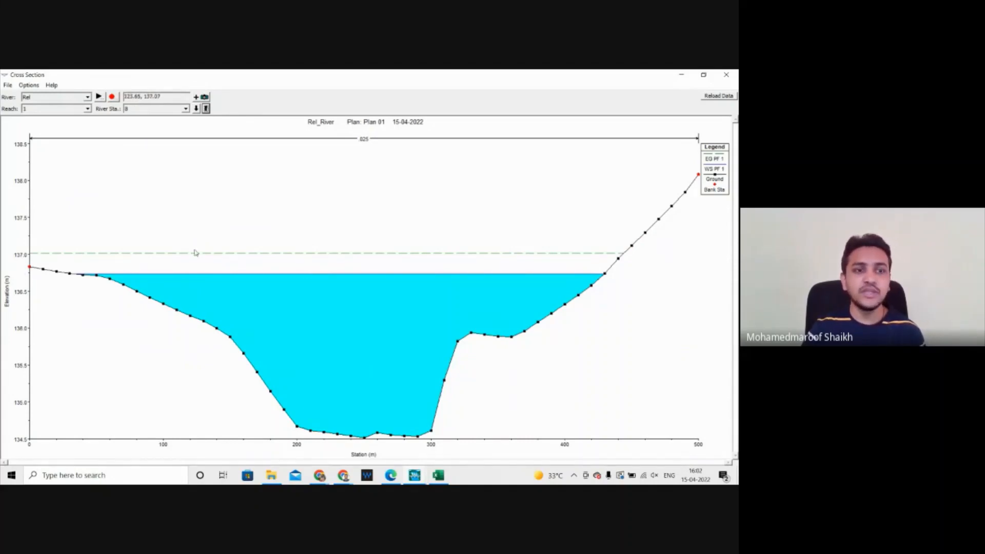
pyautogui.click(206, 109)
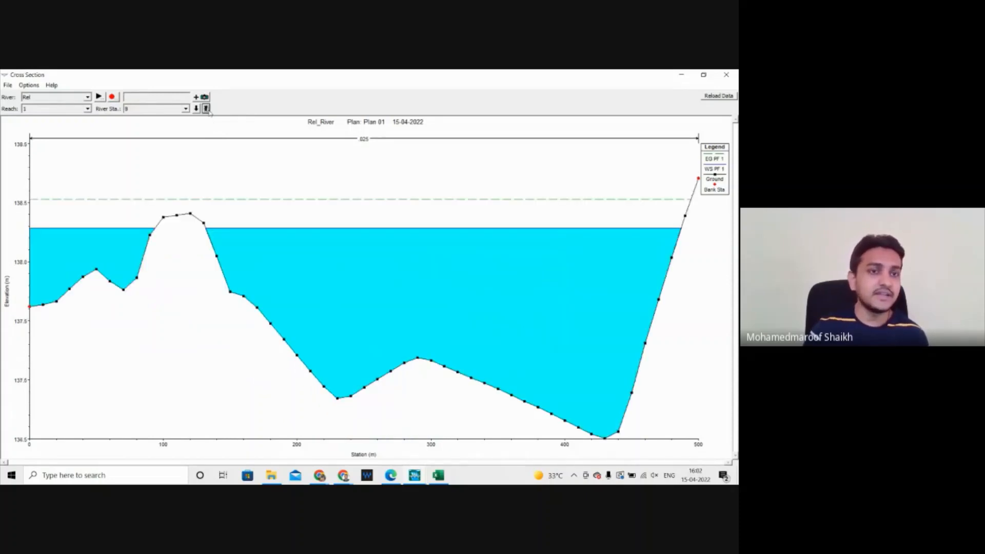
pyautogui.click(206, 109)
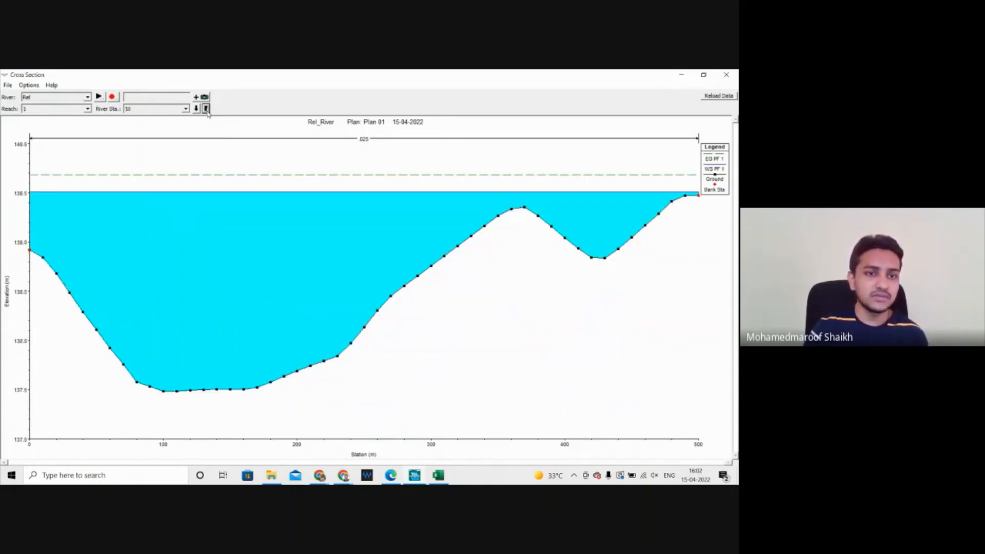
pyautogui.click(206, 108)
pyautogui.click(206, 109)
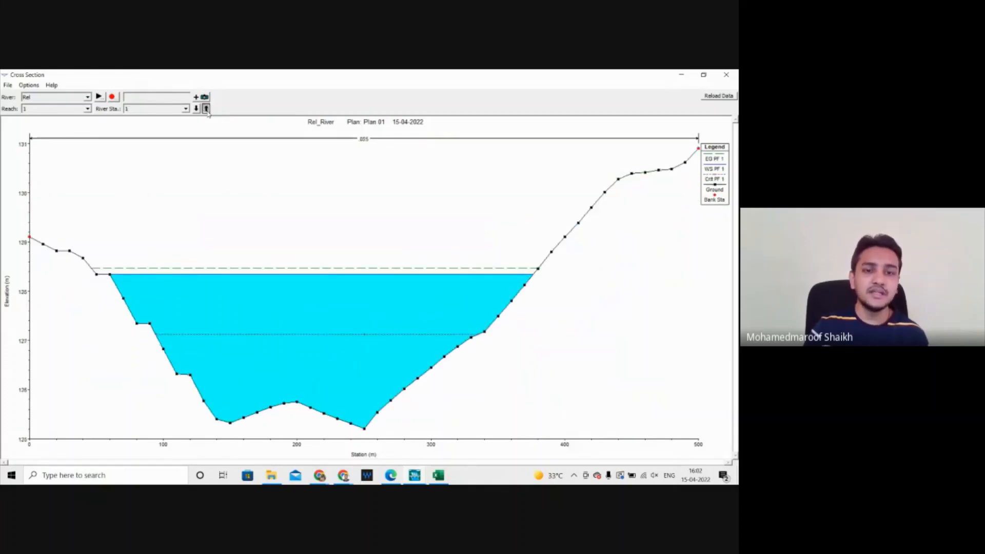
# Step: Recheck the water surface at river stations 1 to 5 and close the cross section plot
pyautogui.click(196, 109)
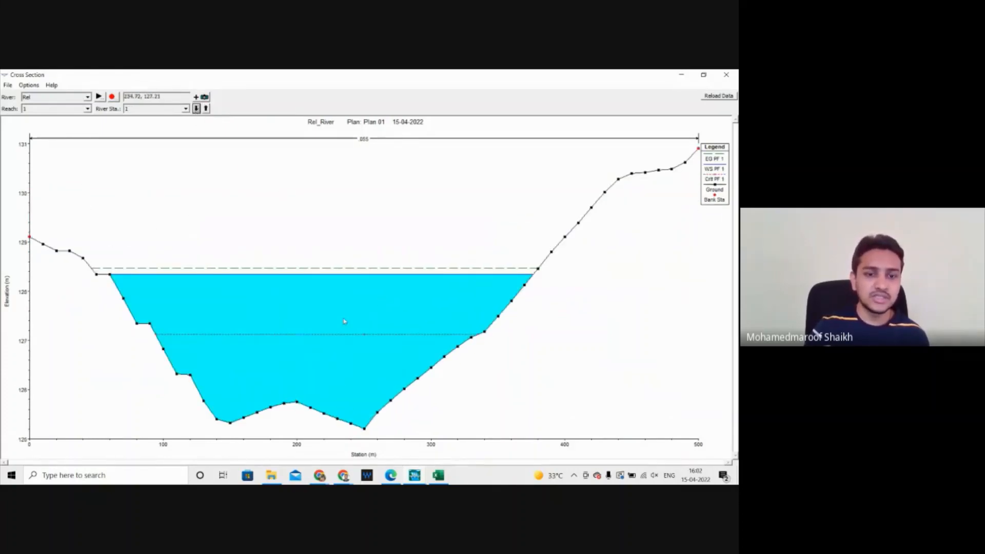
pyautogui.click(206, 108)
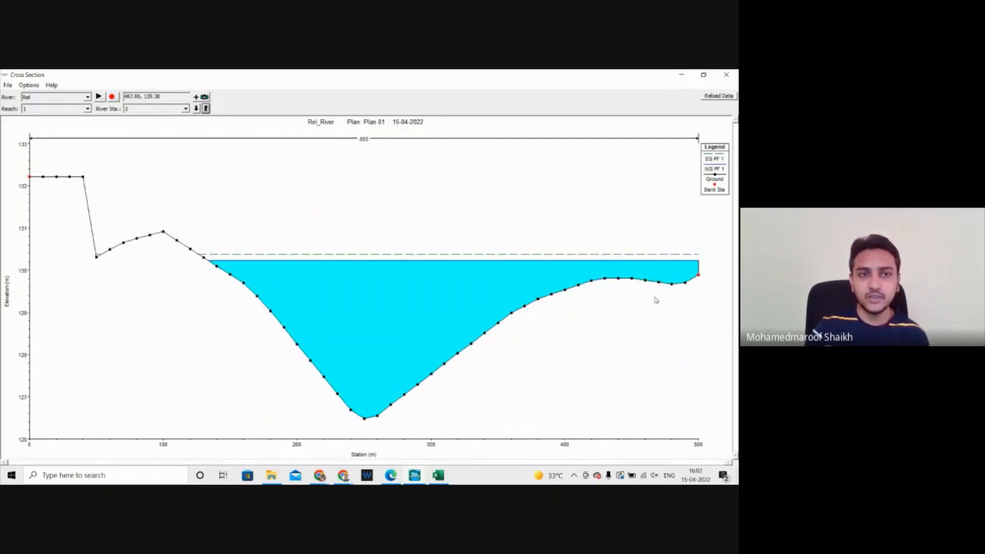
pyautogui.click(205, 109)
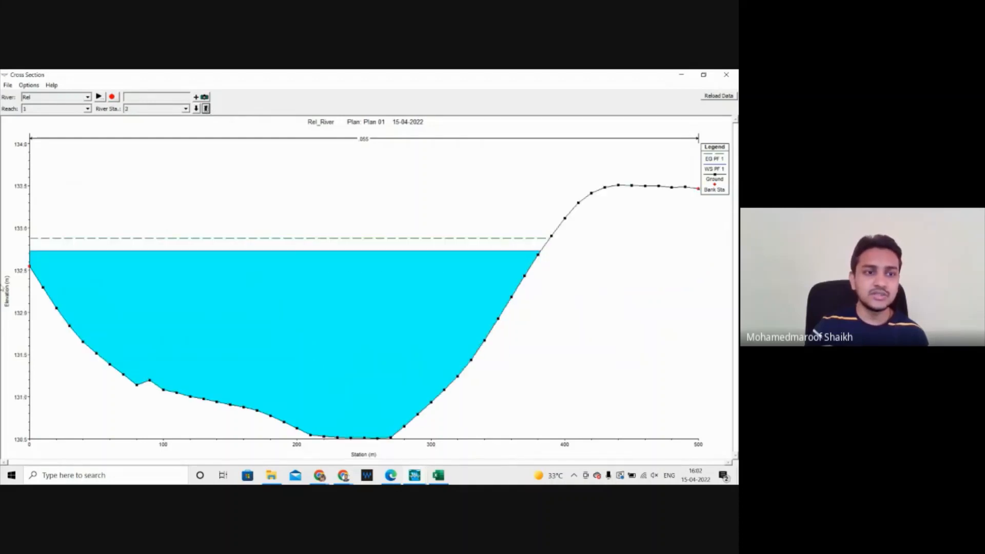
pyautogui.click(209, 110)
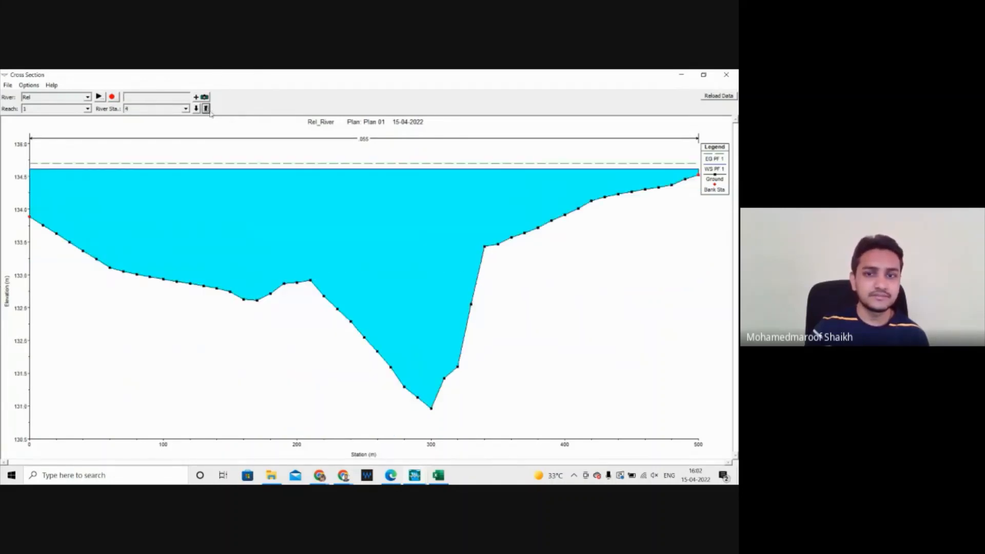
pyautogui.click(206, 110)
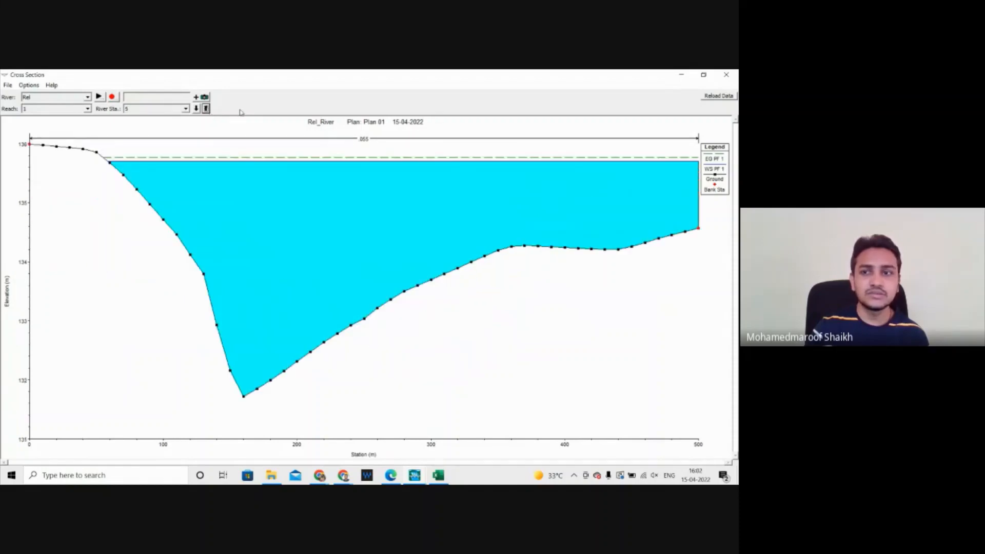
pyautogui.click(726, 77)
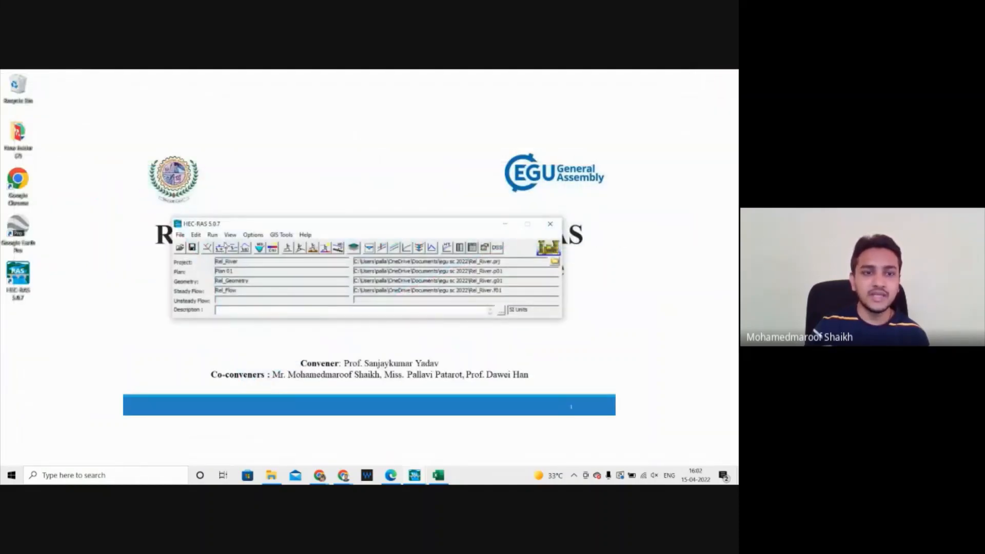
# Step: Lower the PF 1 steady flow at river station 10 to 500 m3/s, save the flow data and close the editor
pyautogui.click(219, 247)
pyautogui.click(363, 291)
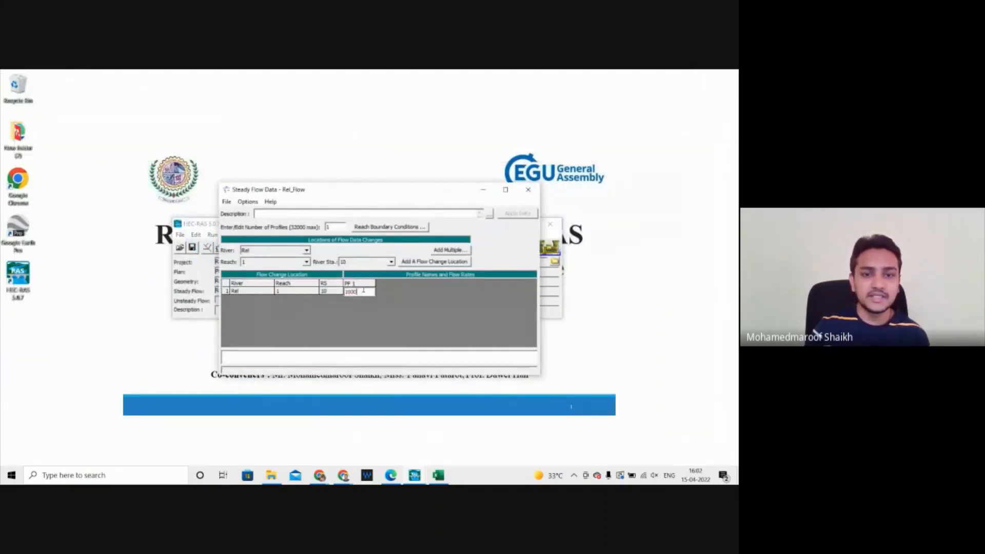
pyautogui.press('BackSpace')
pyautogui.press('BackSpace')
pyautogui.press('BackSpace')
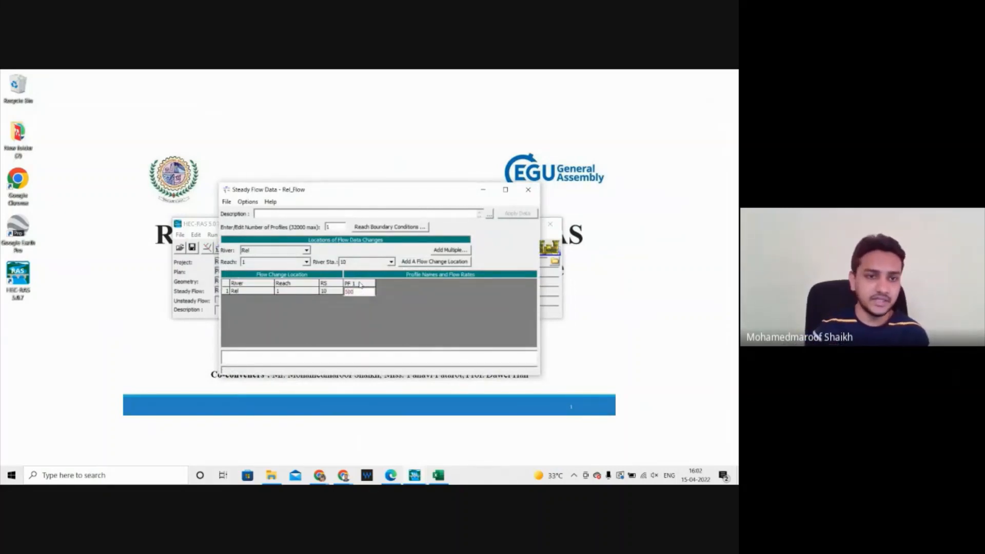
pyautogui.click(227, 201)
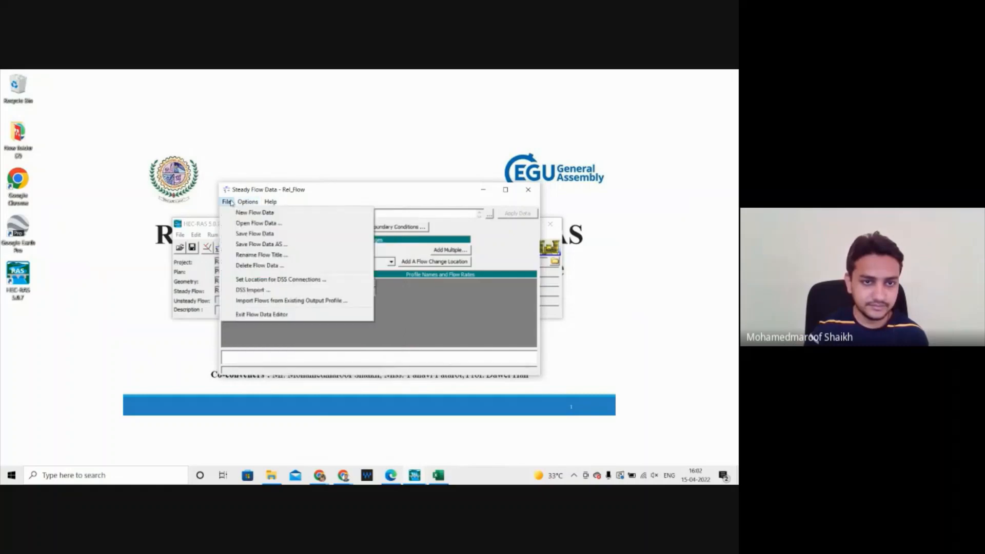
pyautogui.click(255, 233)
pyautogui.click(528, 189)
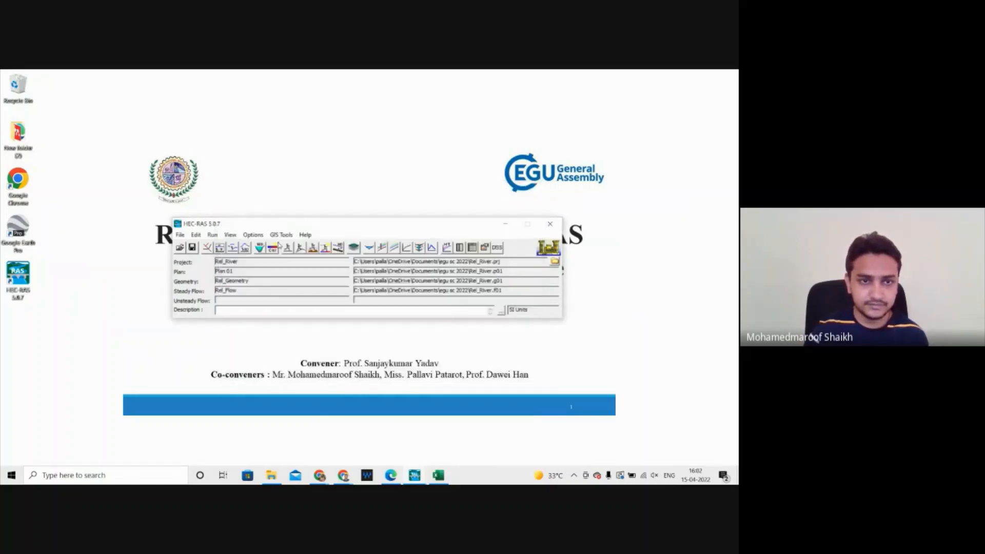
# Step: Compute the steady flow analysis for the 500 m3/s flow and open the cross section plot
pyautogui.click(212, 234)
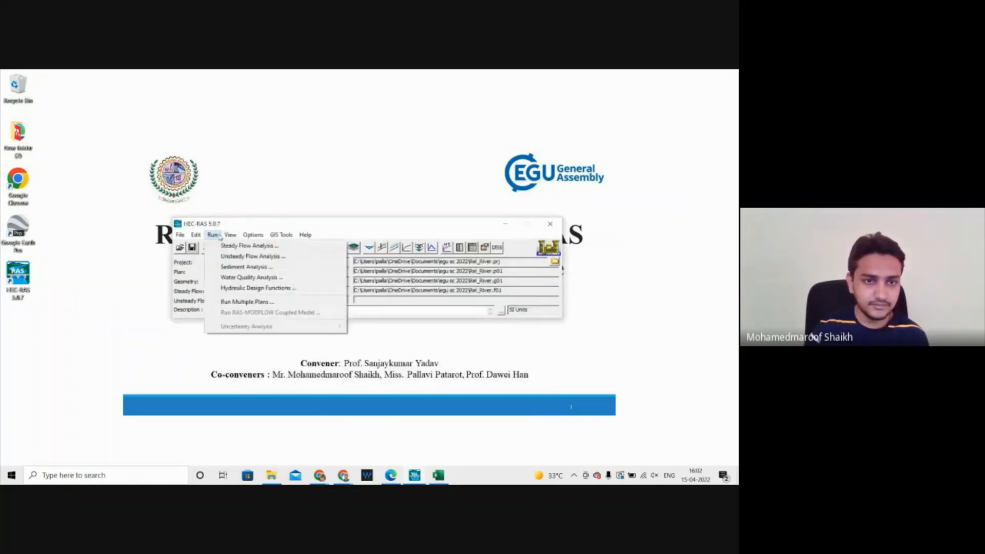
pyautogui.click(236, 245)
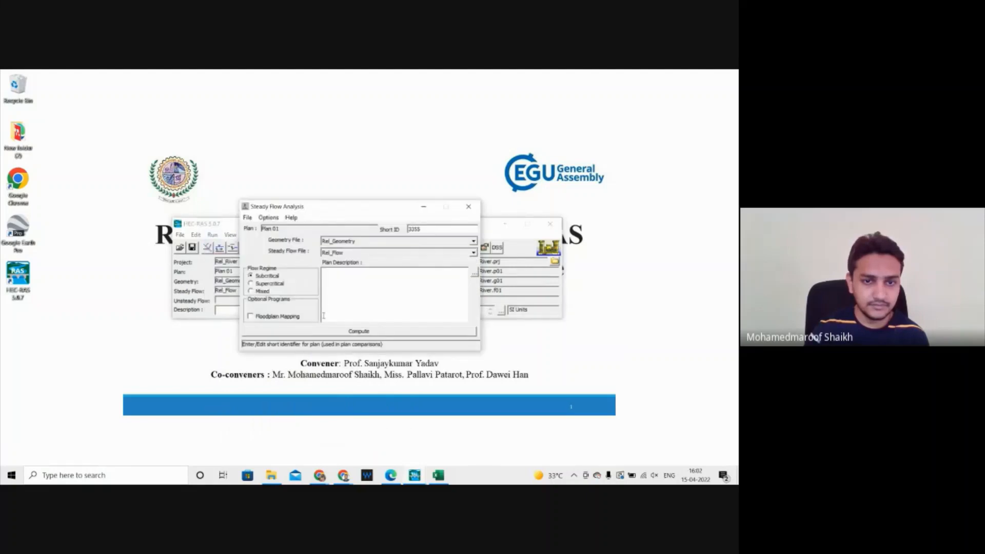
pyautogui.click(327, 335)
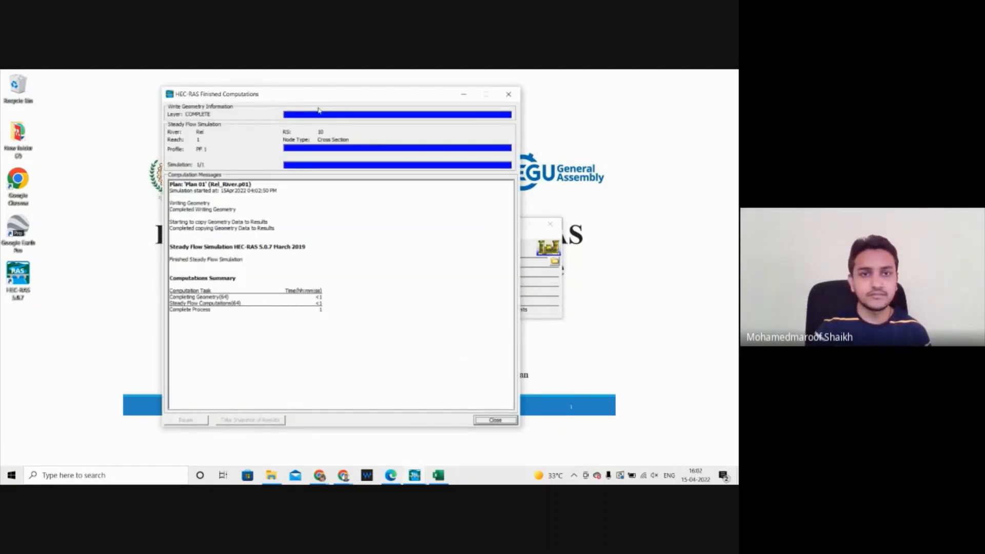
pyautogui.click(495, 420)
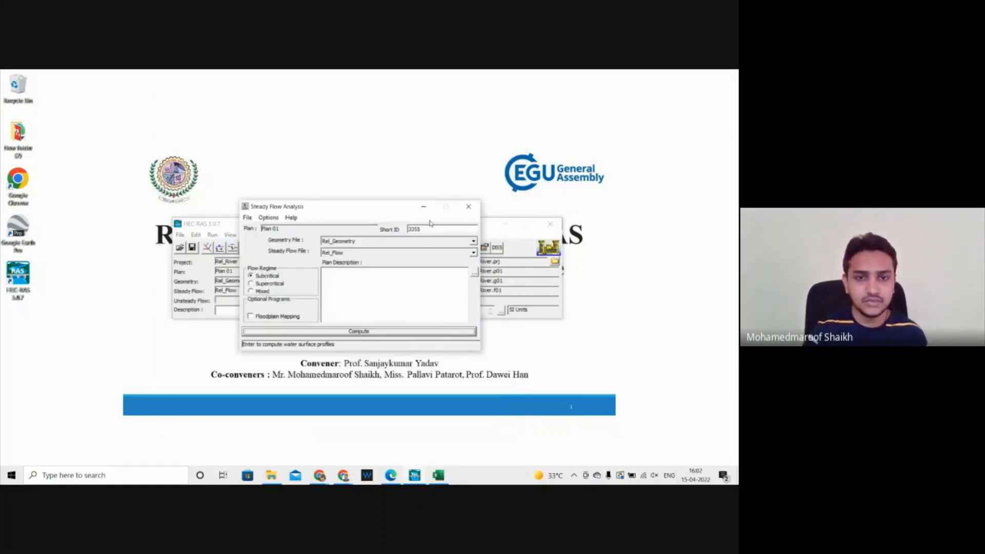
pyautogui.click(469, 206)
pyautogui.click(354, 248)
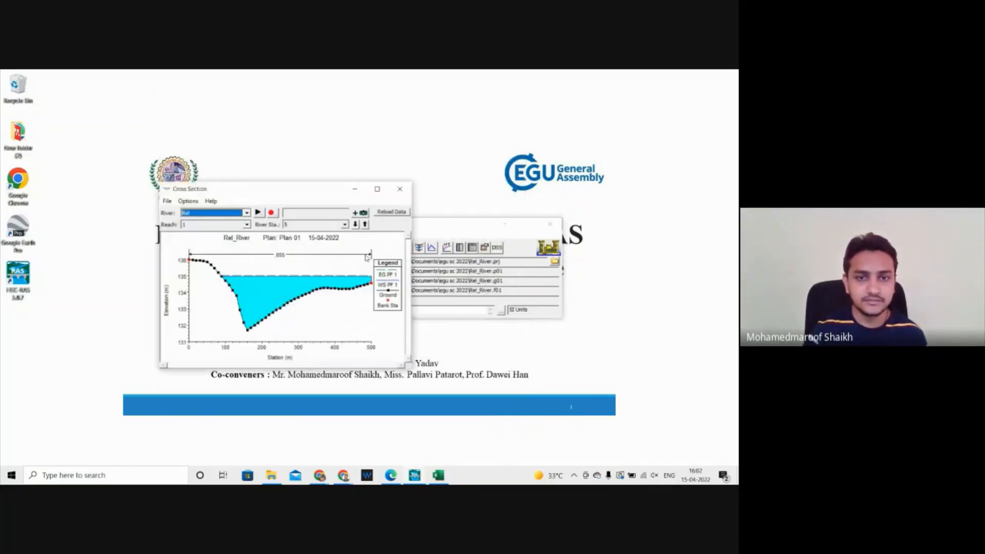
# Step: Maximize the cross section plot, step upstream through the river stations checking the water surface against the banks, and close the plot
pyautogui.click(378, 188)
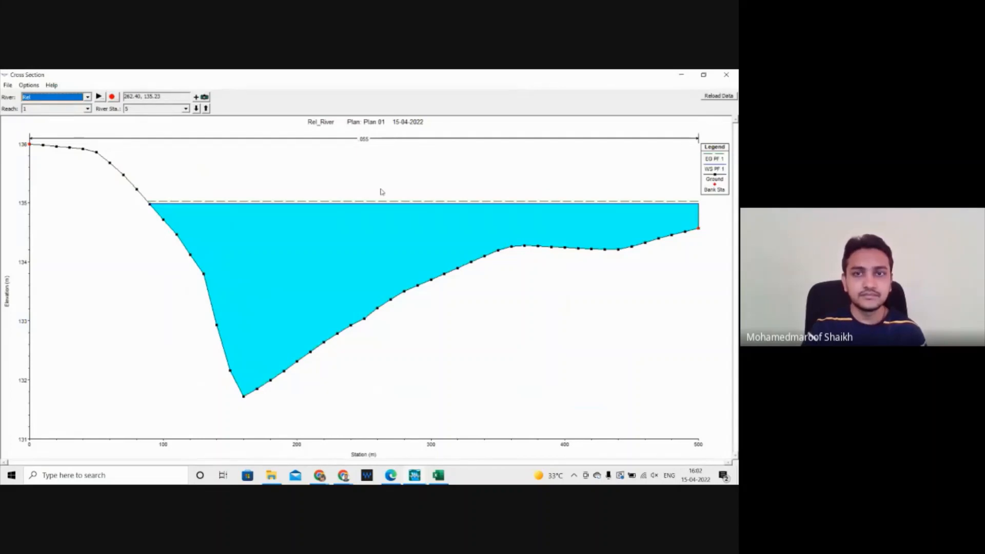
pyautogui.click(206, 108)
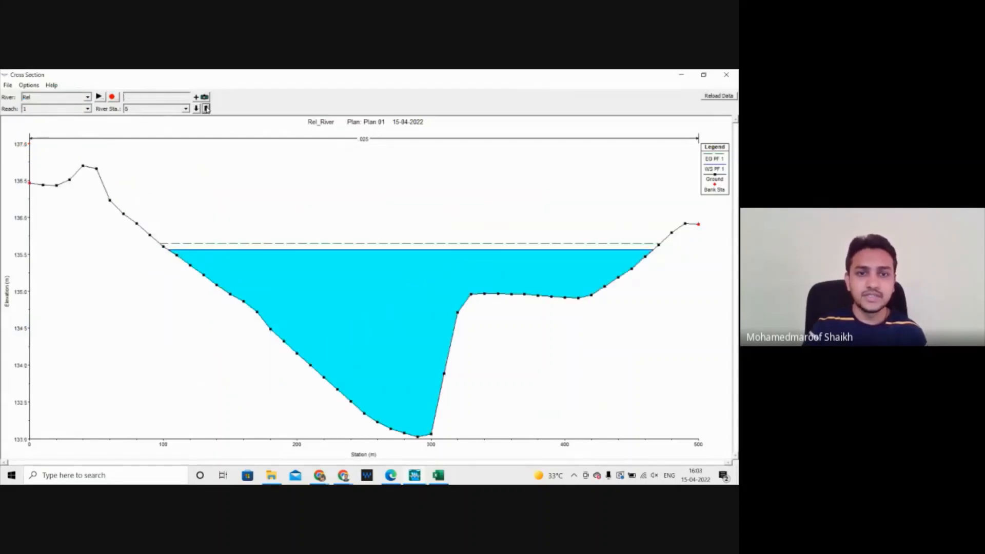
pyautogui.click(206, 109)
pyautogui.click(206, 109)
pyautogui.click(206, 109)
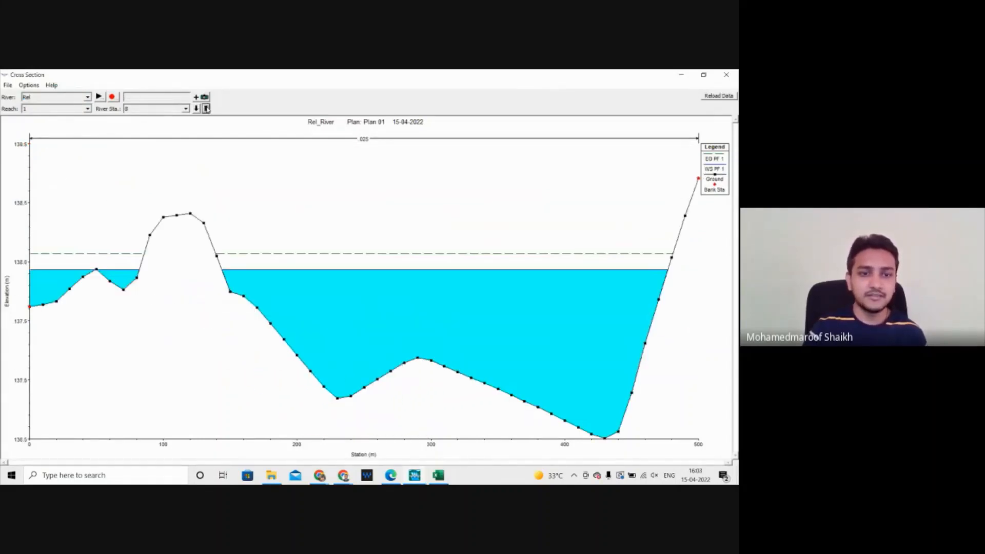
pyautogui.click(206, 108)
pyautogui.click(206, 109)
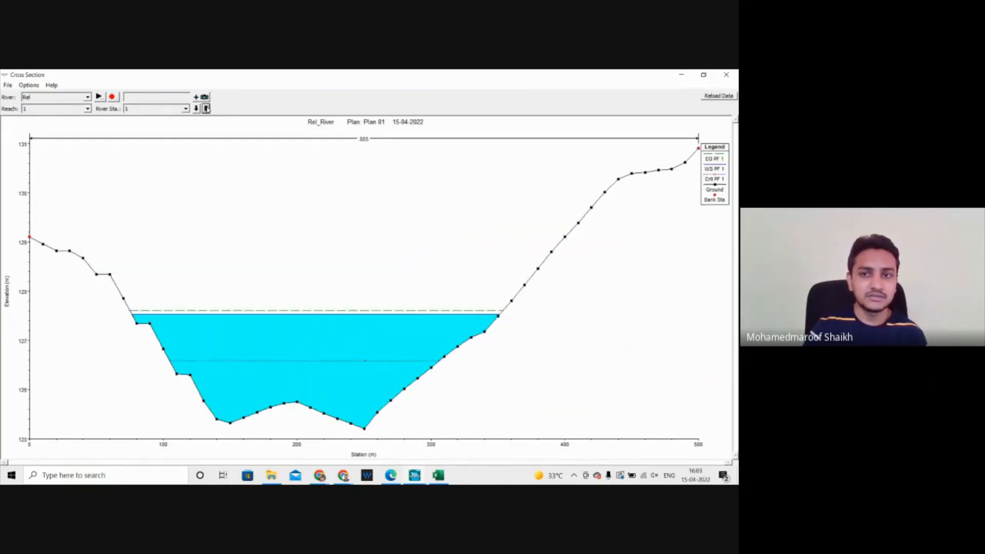
pyautogui.click(206, 108)
pyautogui.click(205, 108)
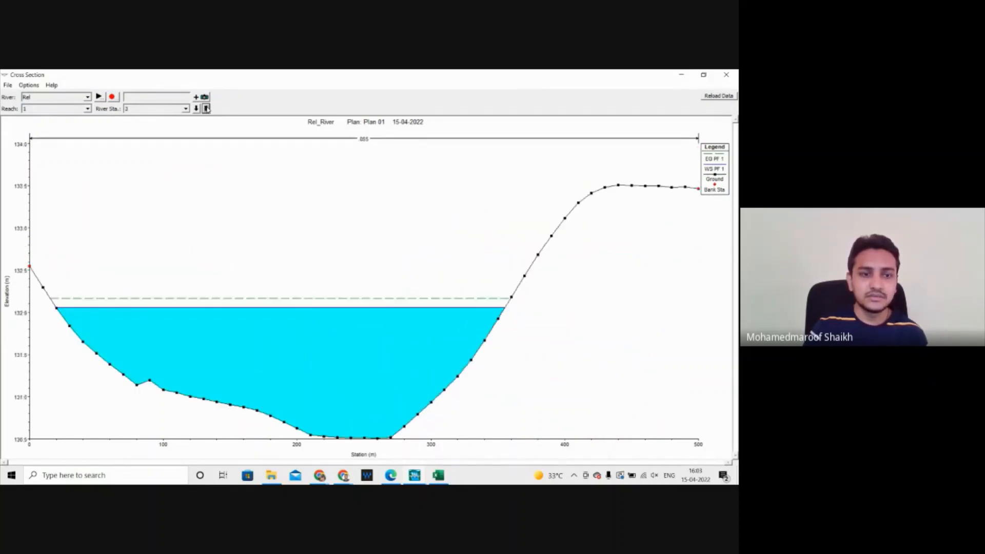
pyautogui.click(205, 109)
pyautogui.click(205, 108)
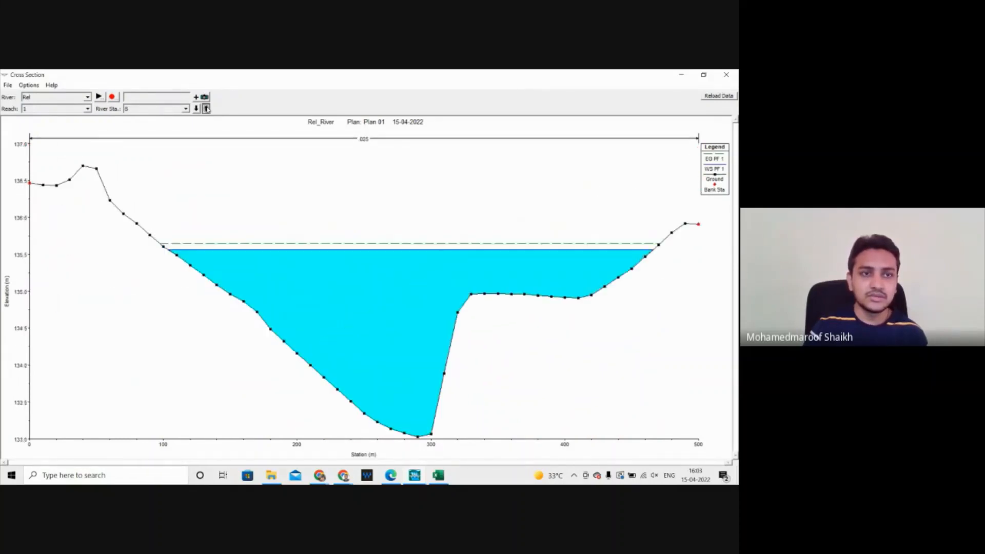
pyautogui.click(206, 109)
pyautogui.click(206, 108)
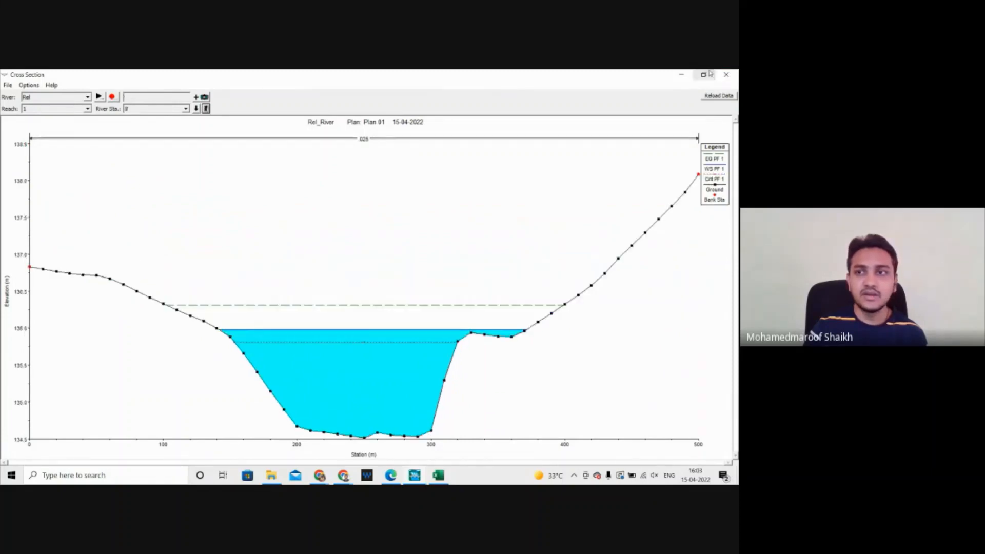
pyautogui.click(726, 74)
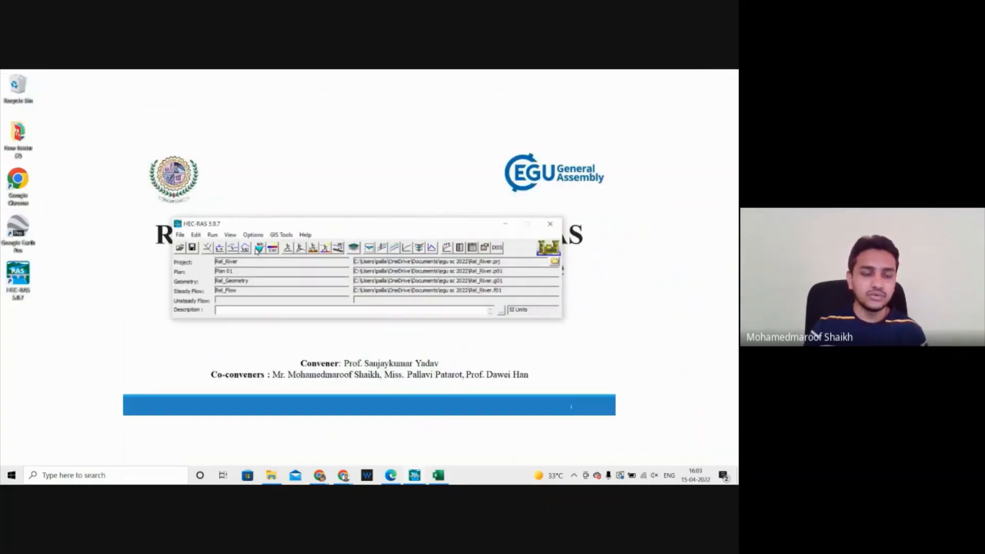
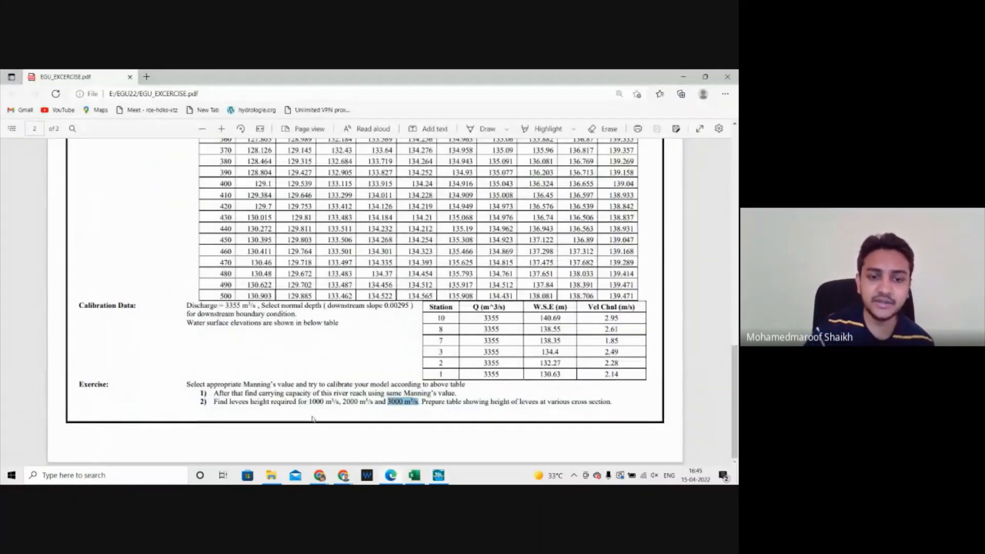
# Step: Switch to HEC-RAS, set the PF 1 steady flow at river station 10 to 3000 m3/s, save the flow data and close the editor
pyautogui.click(391, 403)
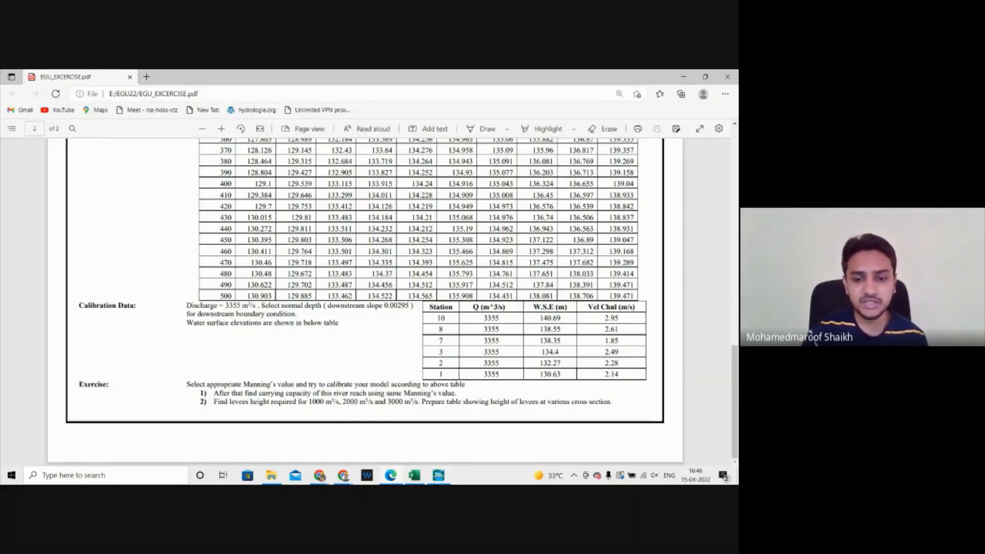
pyautogui.click(438, 475)
pyautogui.click(219, 248)
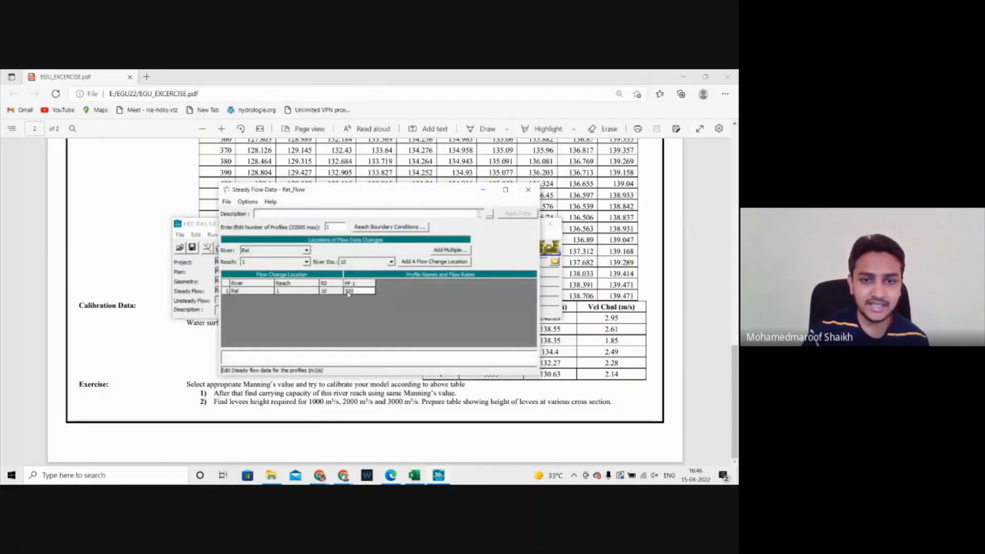
pyautogui.click(356, 291)
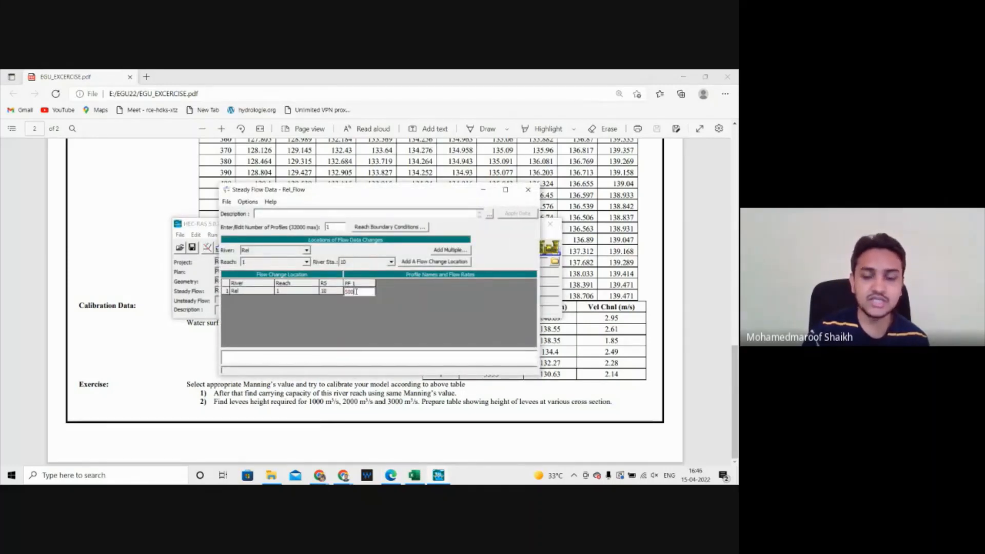
pyautogui.press('BackSpace')
pyautogui.press('BackSpace')
pyautogui.press('BackSpace')
pyautogui.write('30')
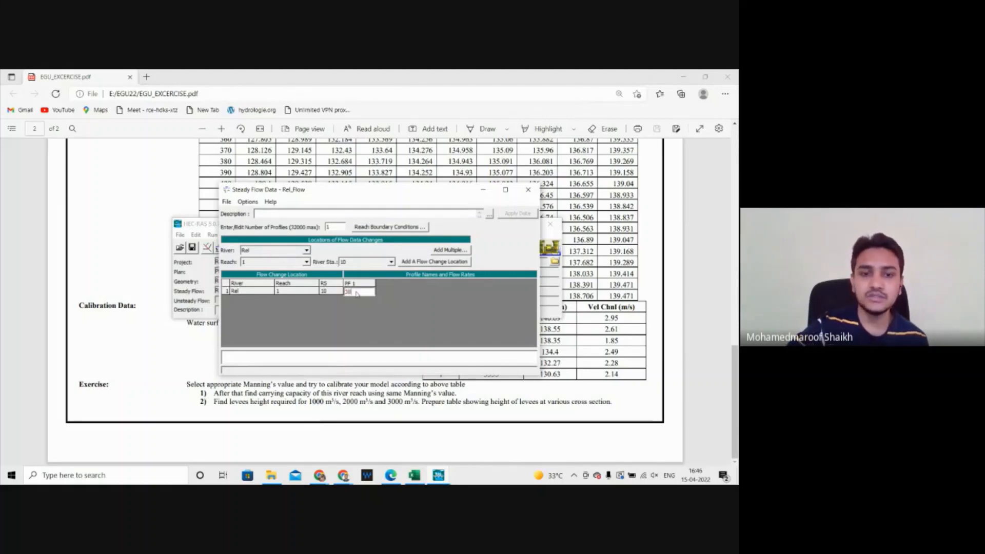
pyautogui.write('00')
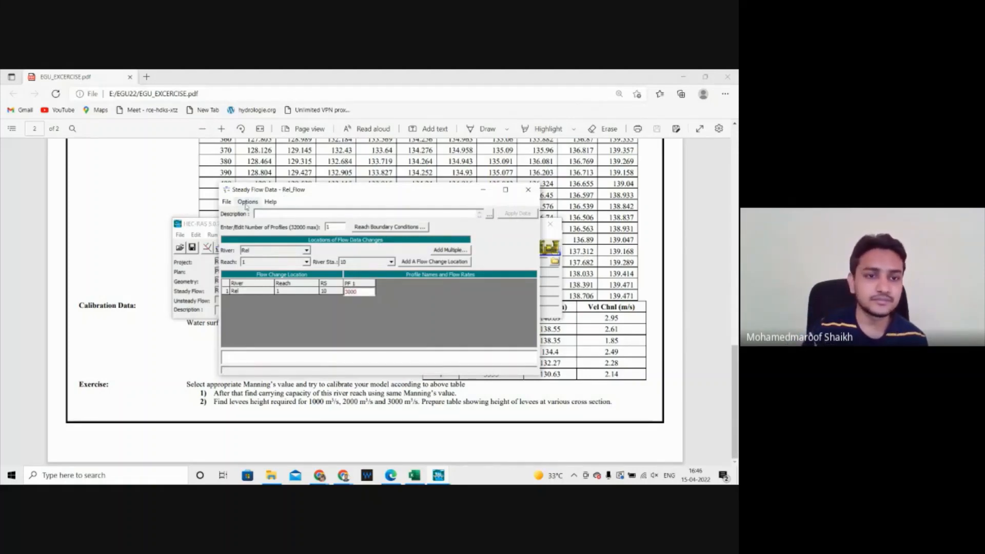
pyautogui.click(227, 201)
pyautogui.click(232, 235)
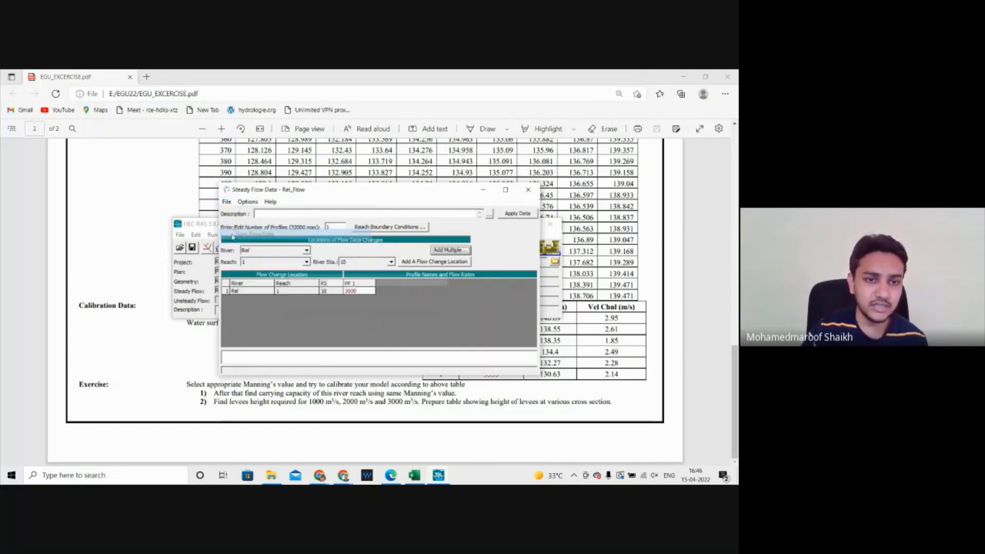
pyautogui.click(527, 189)
# Step: Save the project, compute the subcritical steady flow analysis for Plan 01 and open the profile output table
pyautogui.click(180, 235)
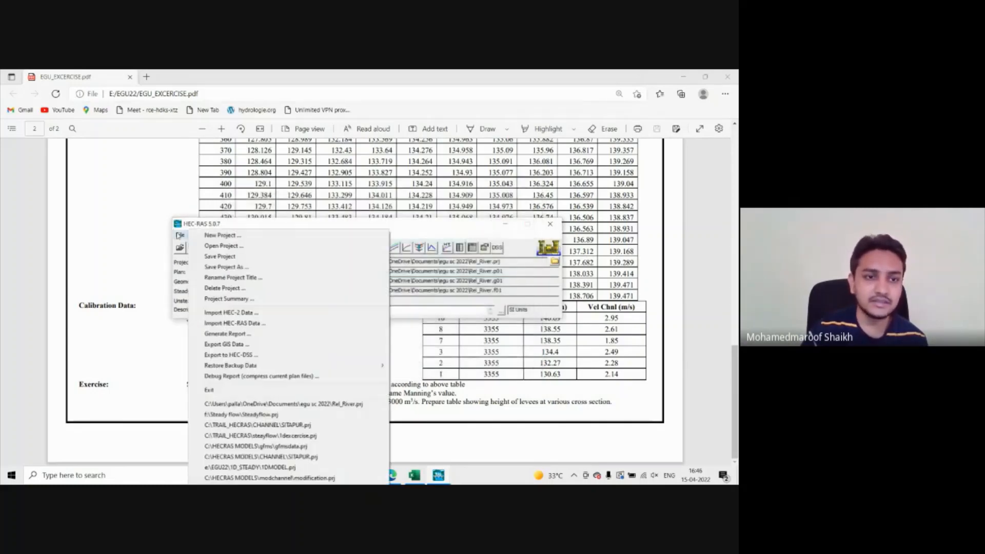
pyautogui.click(199, 256)
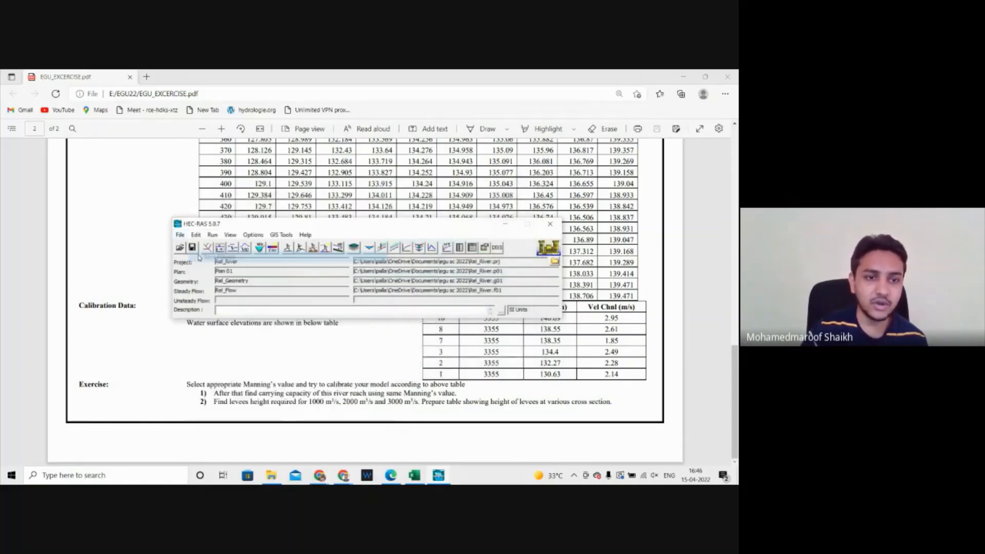
pyautogui.click(212, 235)
pyautogui.click(230, 244)
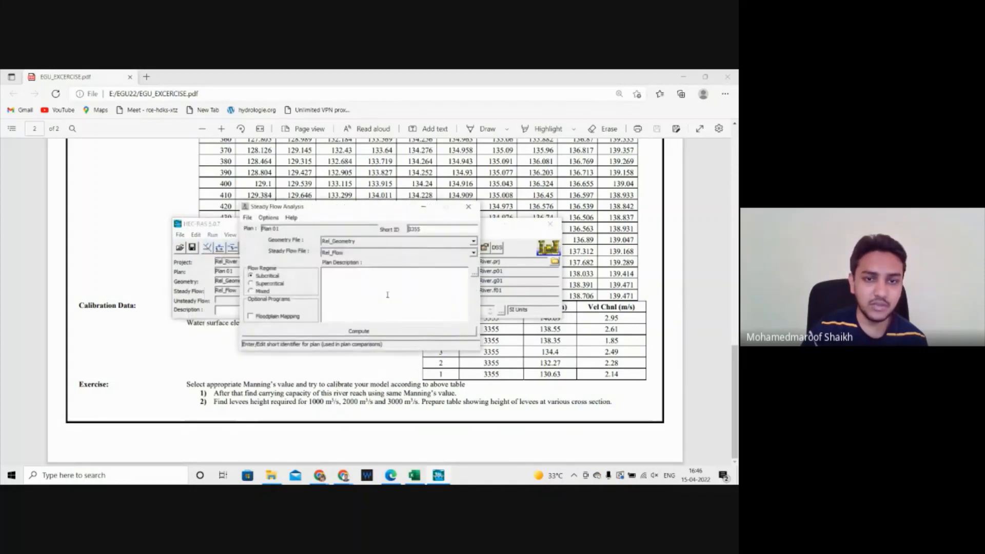
pyautogui.click(366, 334)
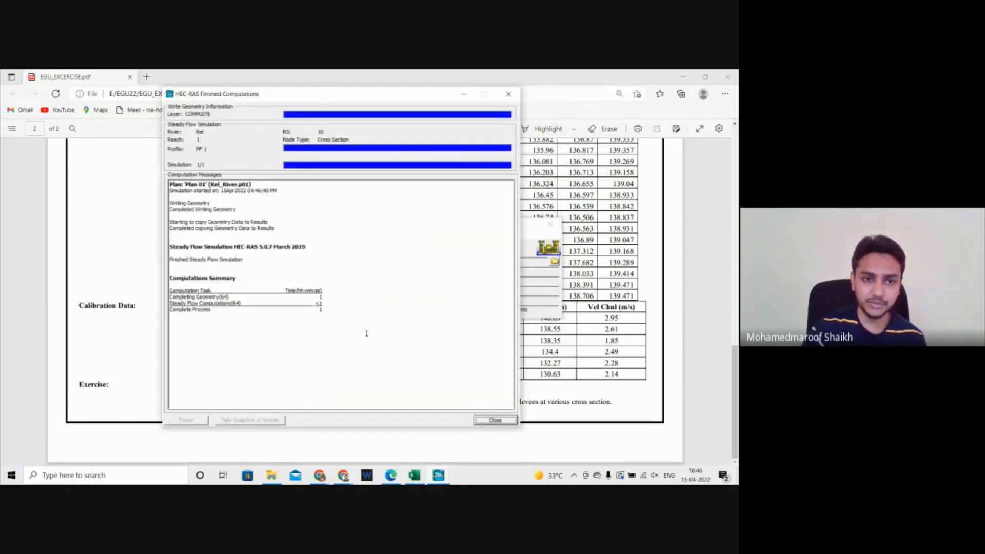
pyautogui.click(501, 421)
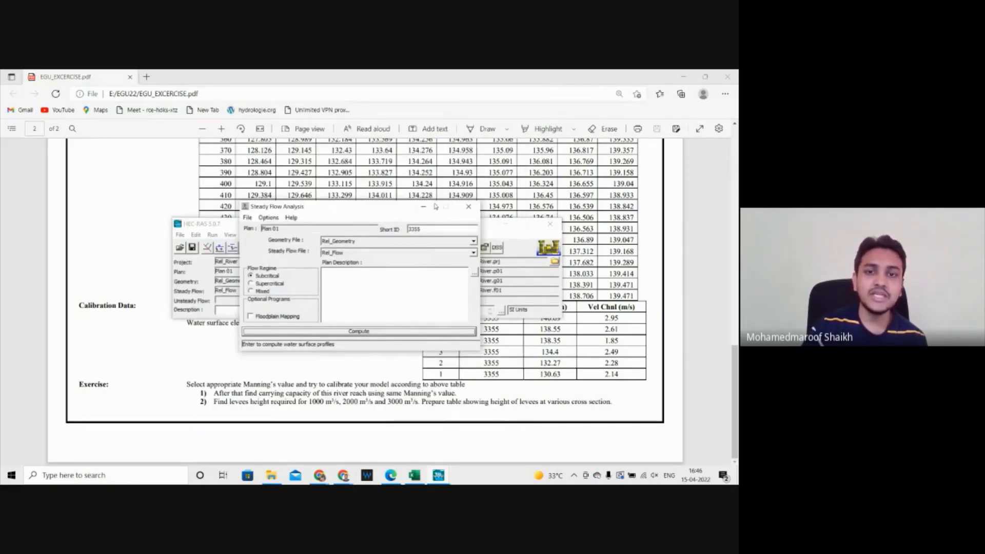
pyautogui.click(468, 207)
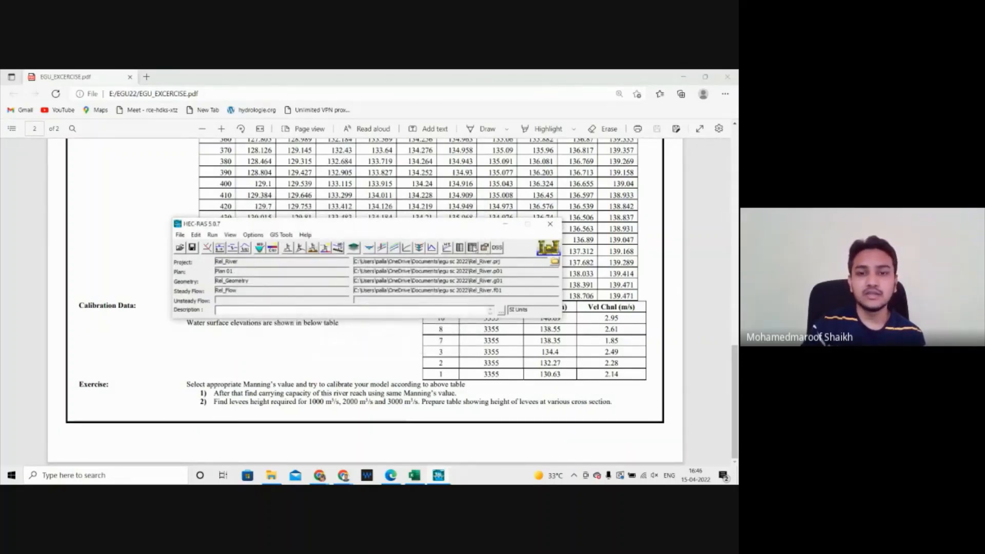
pyautogui.click(472, 247)
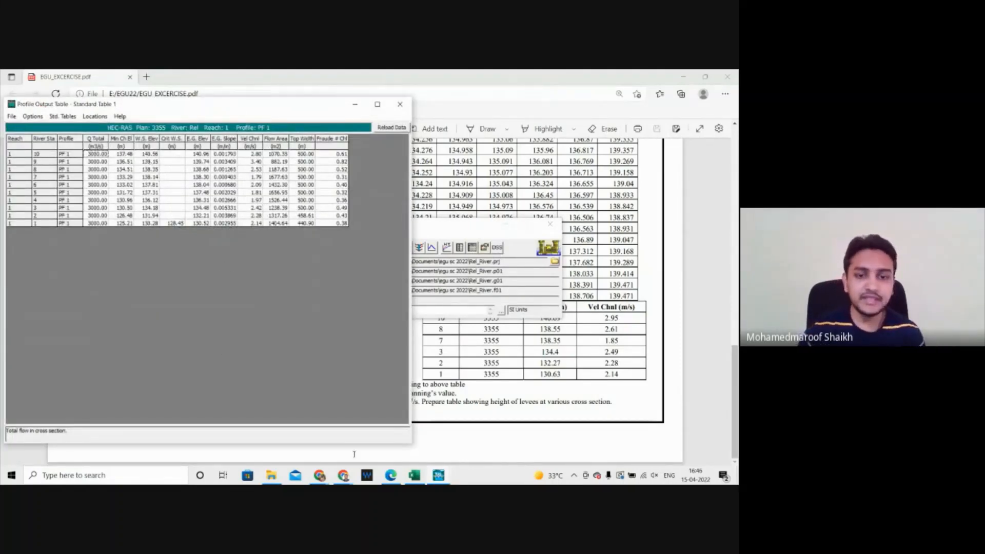
# Step: In the EGU_SESSION Excel workbook, apply thick outside borders to the left bank table A2:D12 and the right bank table F2:H12 on Sheet3
pyautogui.click(413, 476)
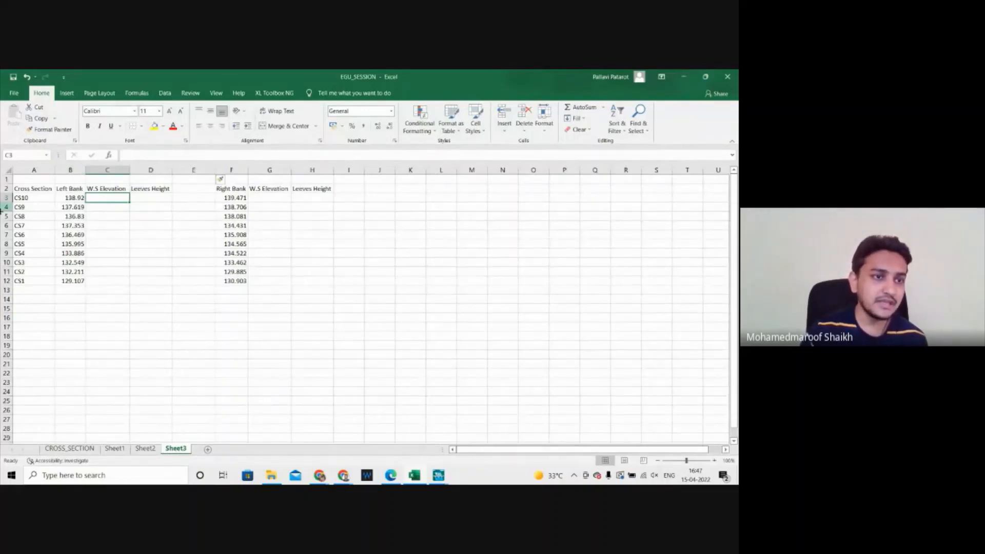
pyautogui.moveTo(20, 188); pyautogui.dragTo(146, 278)
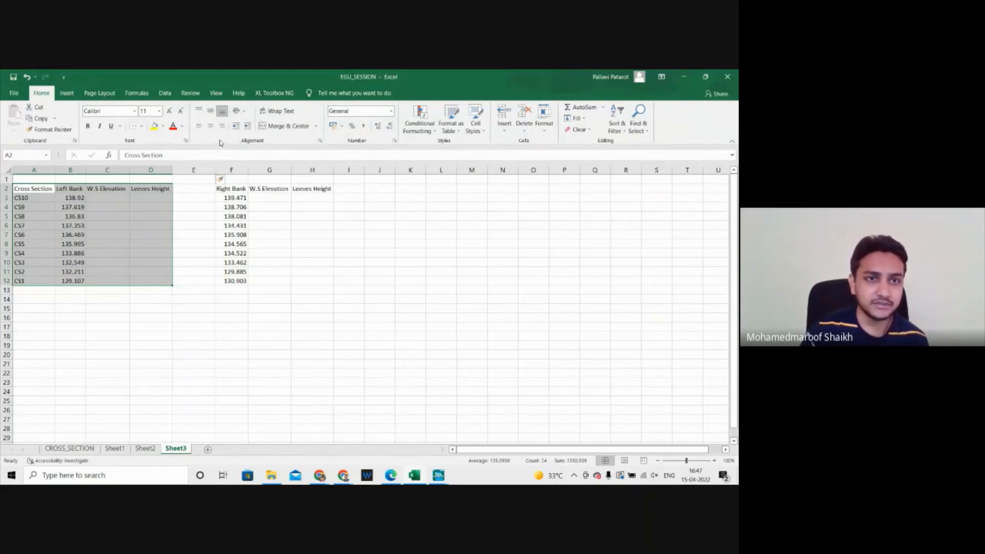
pyautogui.click(141, 126)
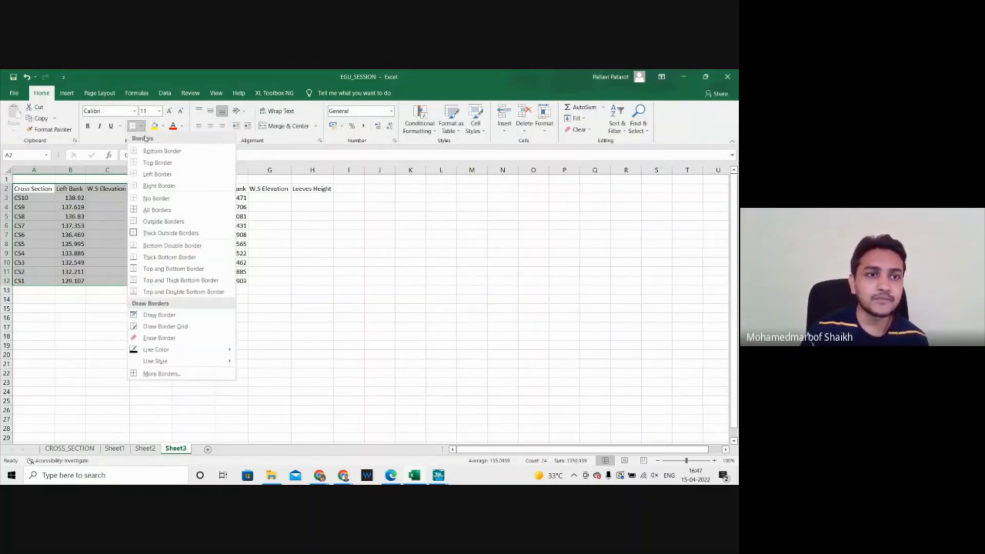
pyautogui.click(150, 236)
pyautogui.click(231, 216)
pyautogui.moveTo(230, 189); pyautogui.dragTo(298, 285)
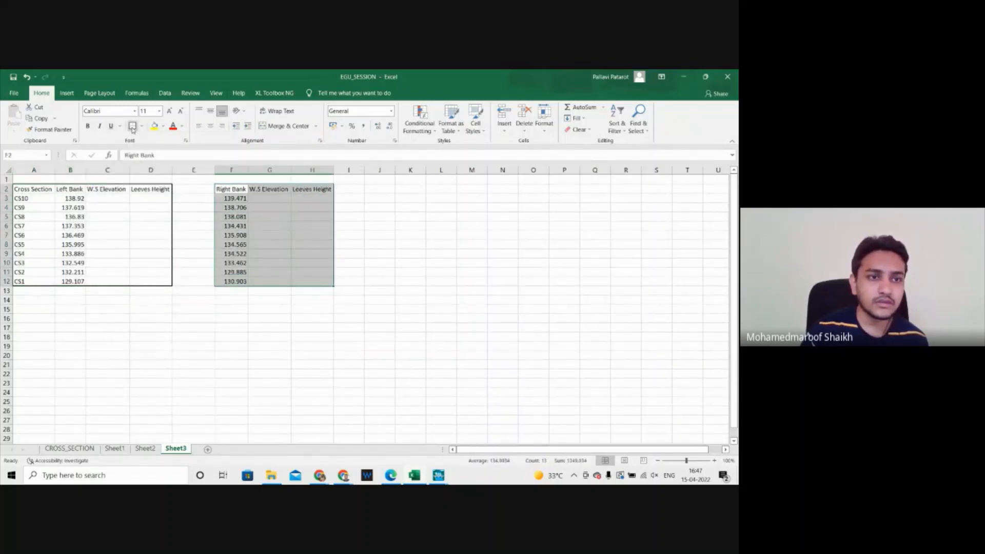
pyautogui.click(174, 318)
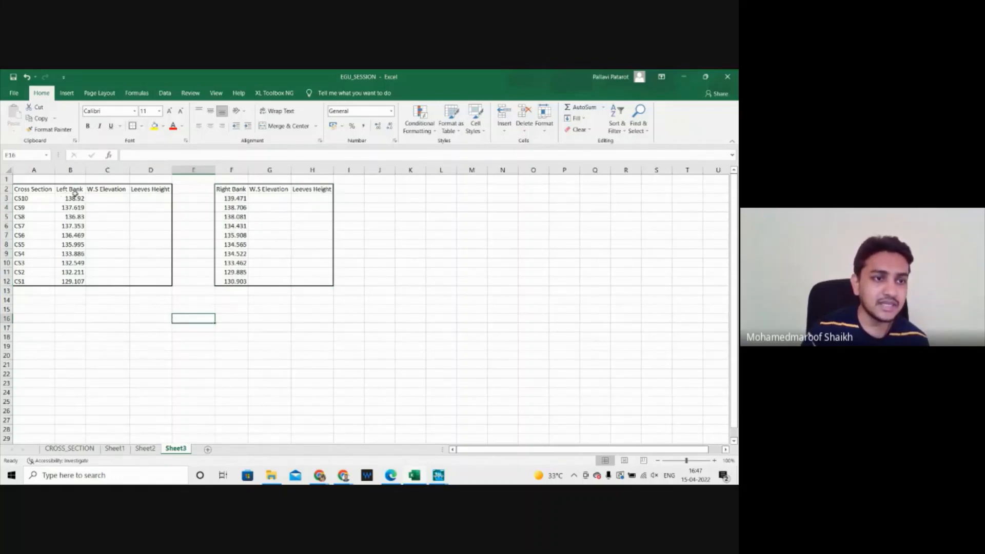
# Step: Examine the station 0 elevations of the cross sections on the CROSS_SECTION sheet as the source of the left bank levels
pyautogui.click(80, 449)
pyautogui.scroll(5, 178, 329)
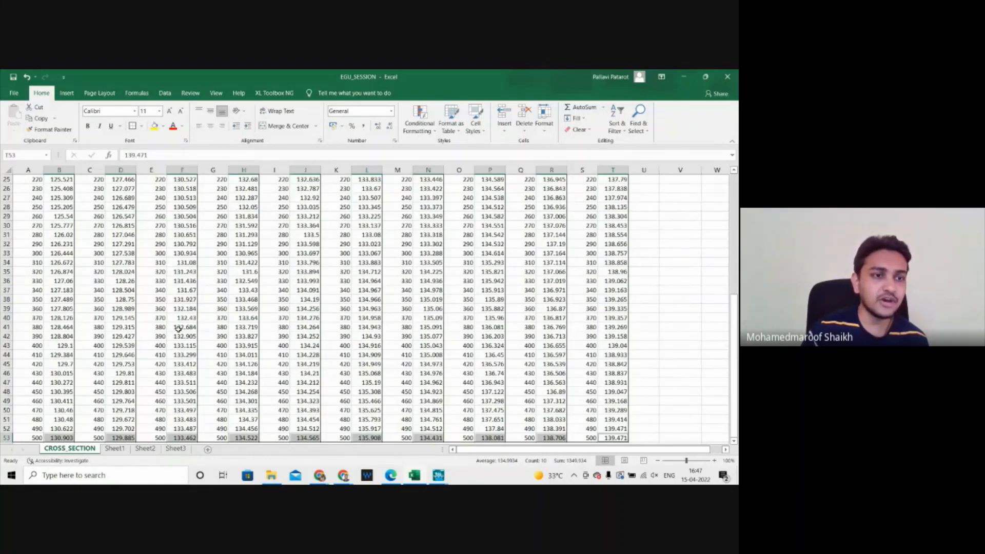
pyautogui.scroll(8, 179, 329)
pyautogui.click(59, 198)
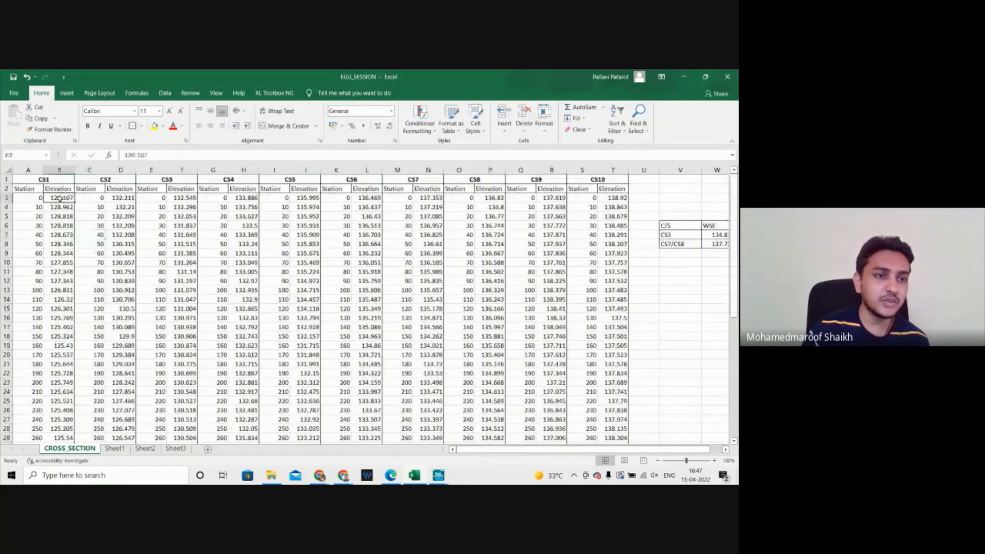
pyautogui.click(126, 199)
pyautogui.click(244, 200)
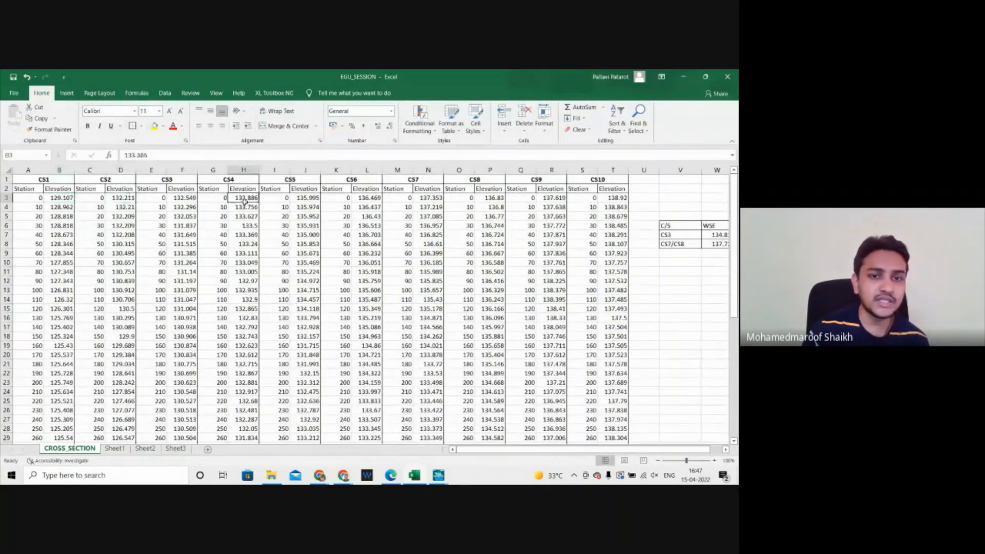
pyautogui.click(366, 199)
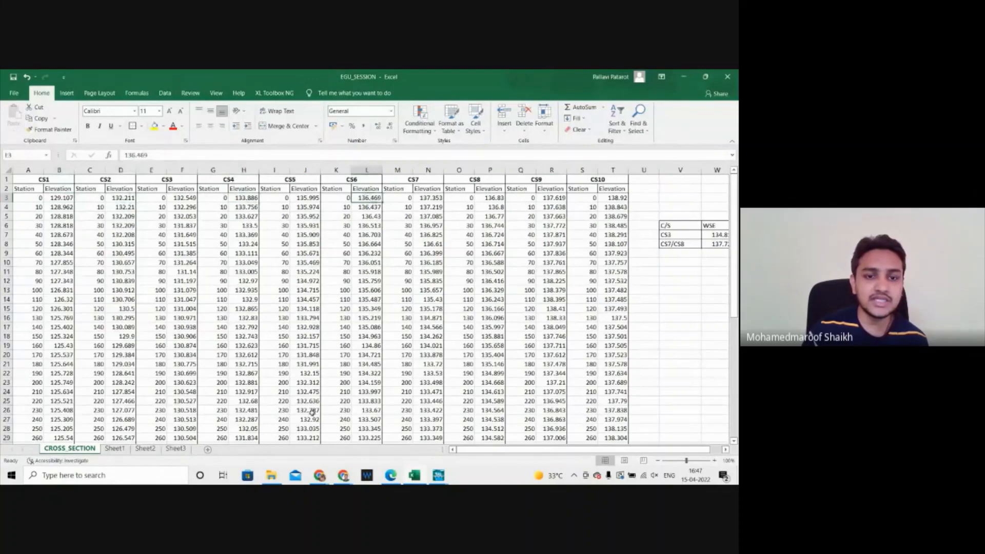
# Step: Review the left bank and right bank elevation columns on Sheet3 and return to the CROSS_SECTION sheet
pyautogui.click(175, 448)
pyautogui.moveTo(72, 198); pyautogui.dragTo(75, 291)
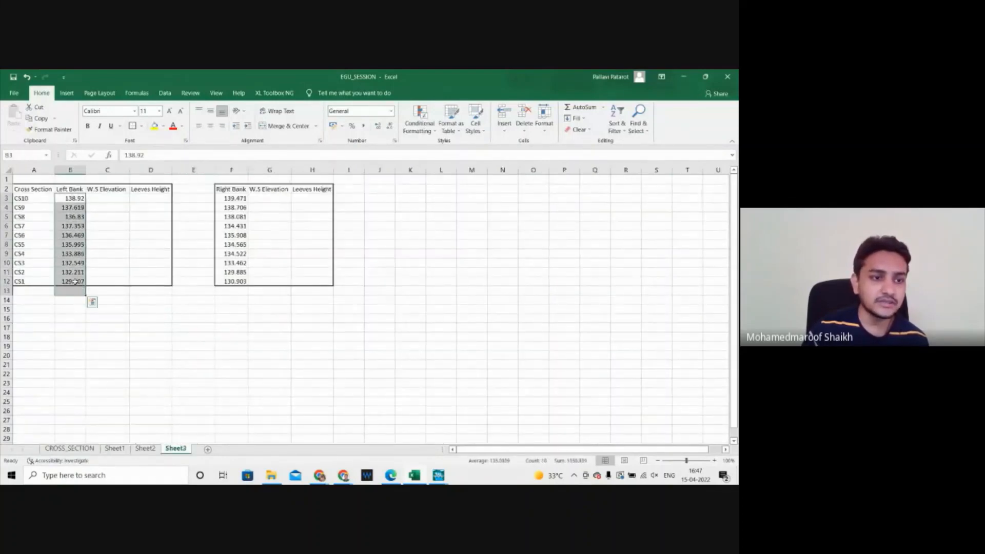
pyautogui.click(75, 281)
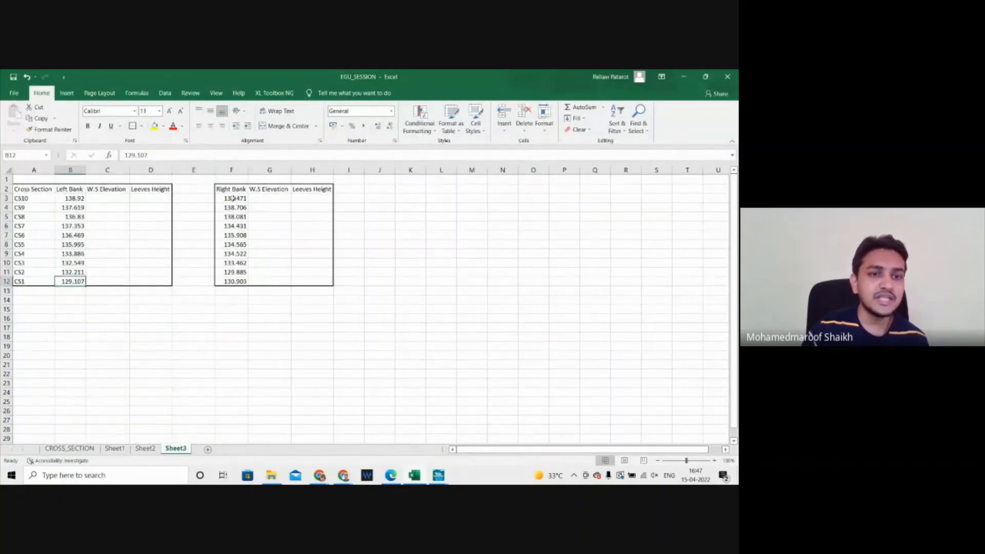
pyautogui.moveTo(233, 198); pyautogui.dragTo(241, 284)
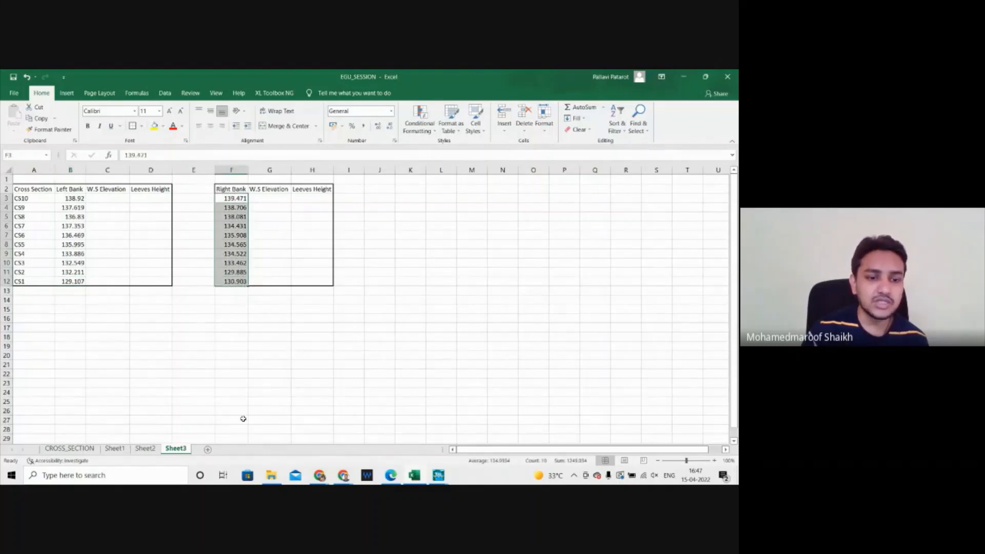
pyautogui.click(70, 448)
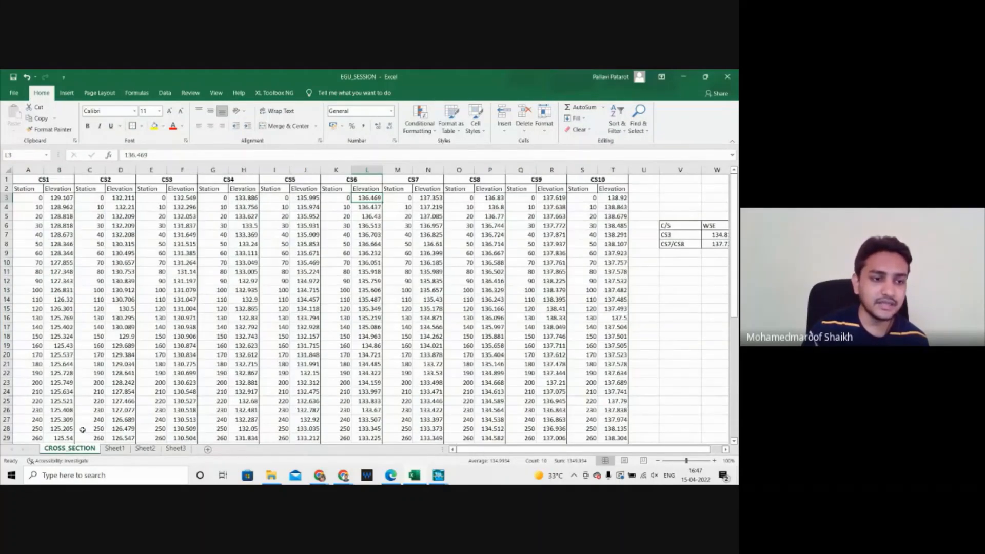
# Step: Examine the station 500 elevations on the CROSS_SECTION sheet as the source of the right bank levels and return to Sheet3
pyautogui.scroll(-11, 71, 390)
pyautogui.click(64, 354)
pyautogui.click(122, 355)
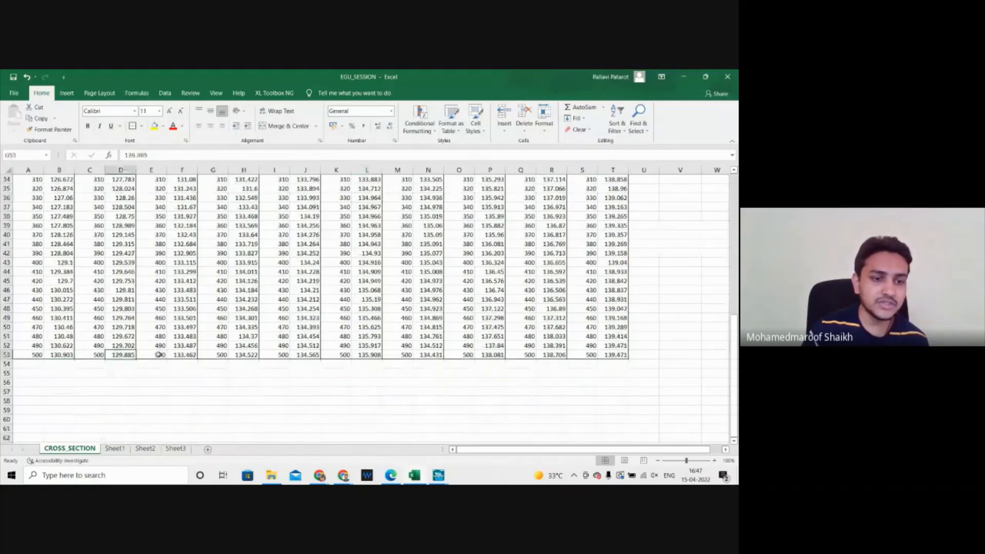
pyautogui.click(185, 355)
pyautogui.click(244, 355)
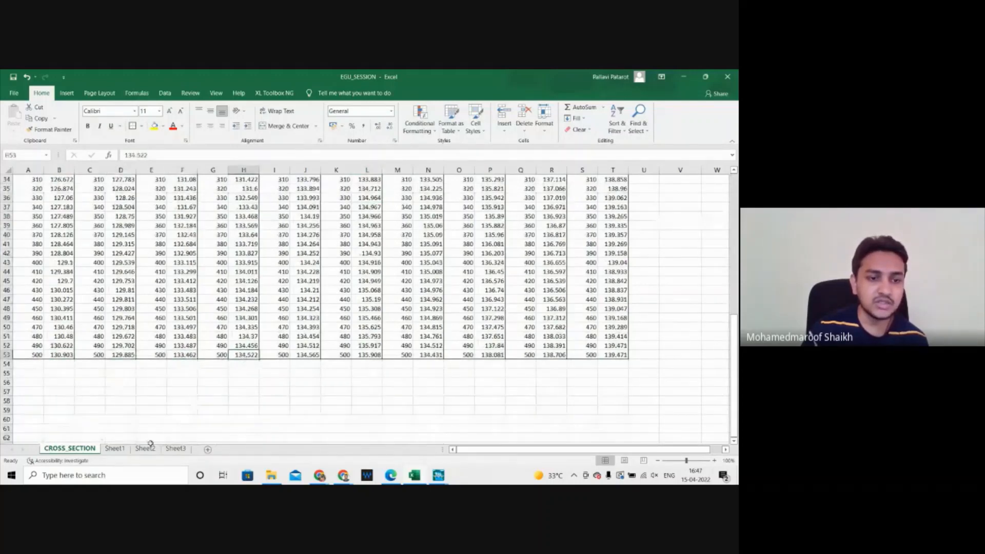
pyautogui.click(176, 448)
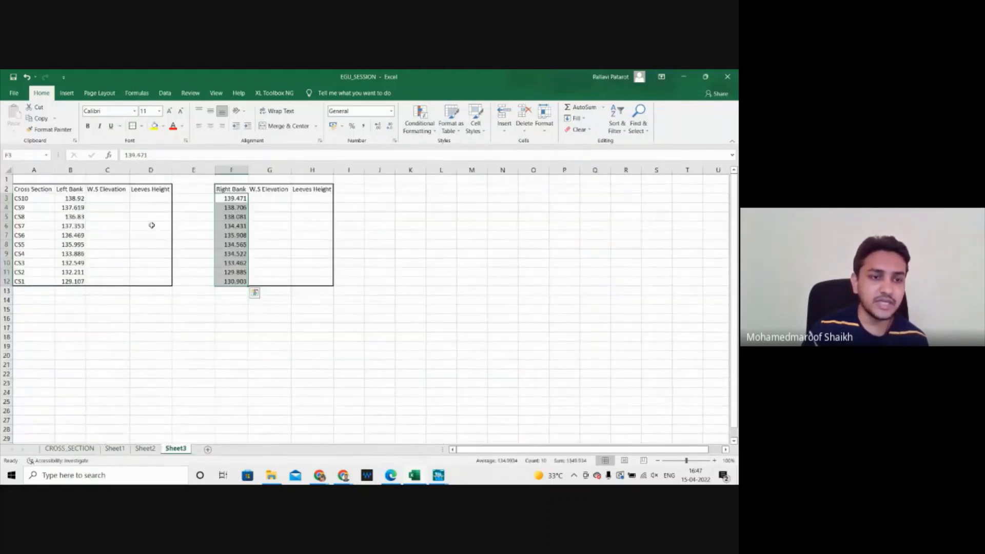
# Step: Copy the W.S. Elev values of river stations 10 to 1 from the HEC-RAS profile output table into C3:C12 of Sheet3 in Excel
pyautogui.click(46, 226)
pyautogui.click(98, 199)
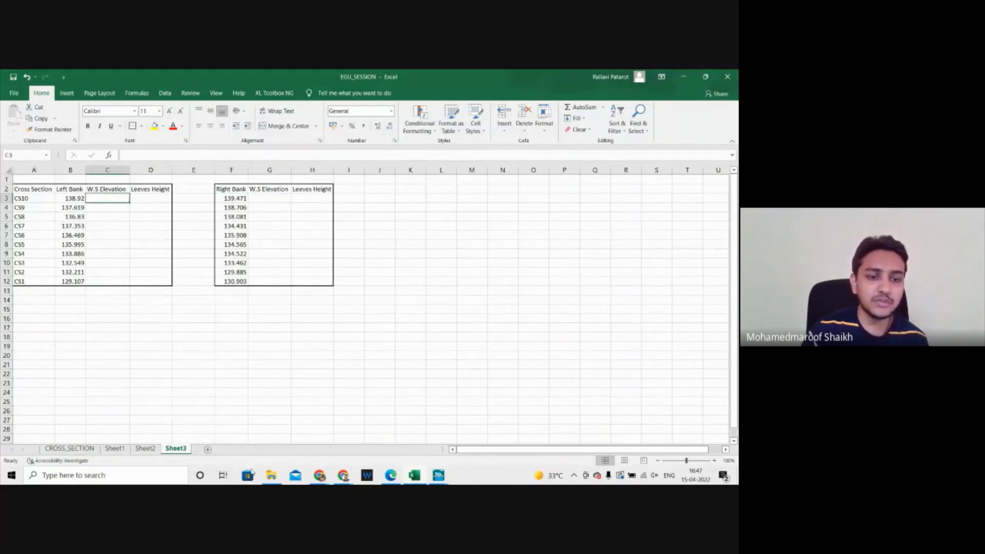
pyautogui.click(413, 478)
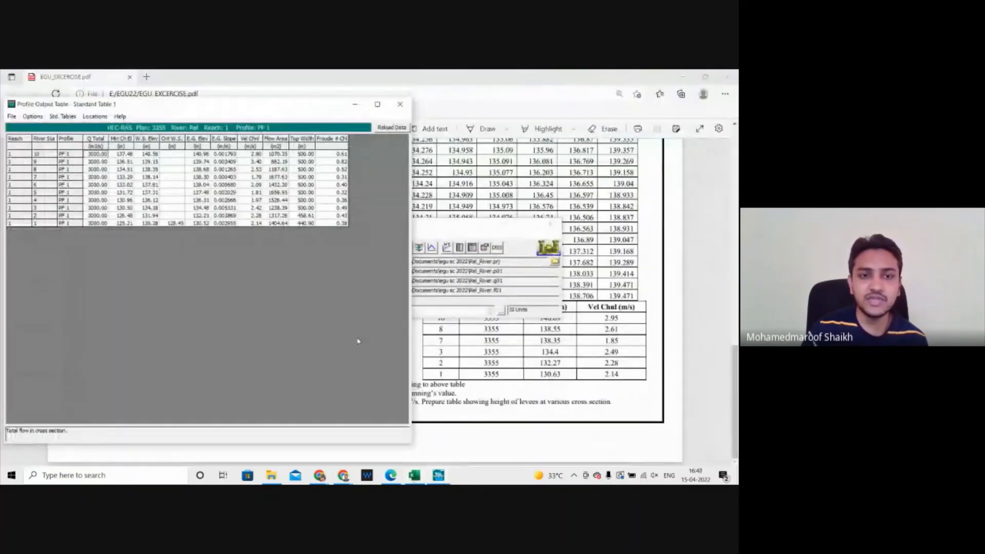
pyautogui.click(377, 105)
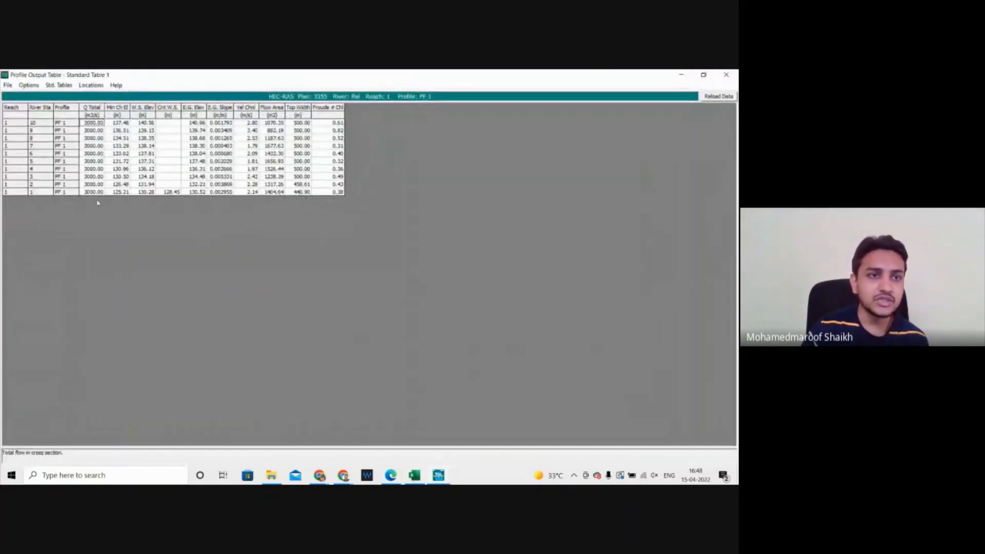
pyautogui.moveTo(147, 129); pyautogui.dragTo(155, 201)
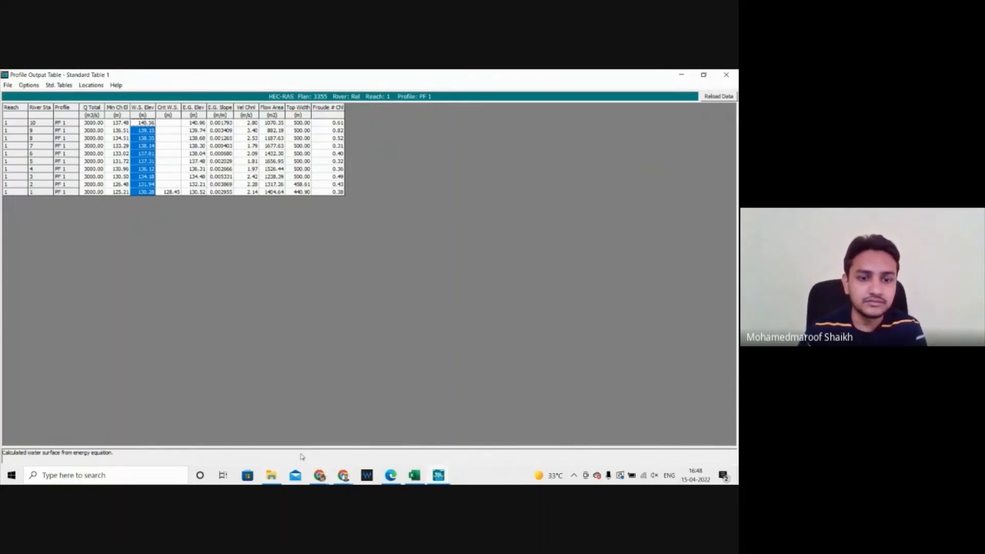
pyautogui.click(416, 476)
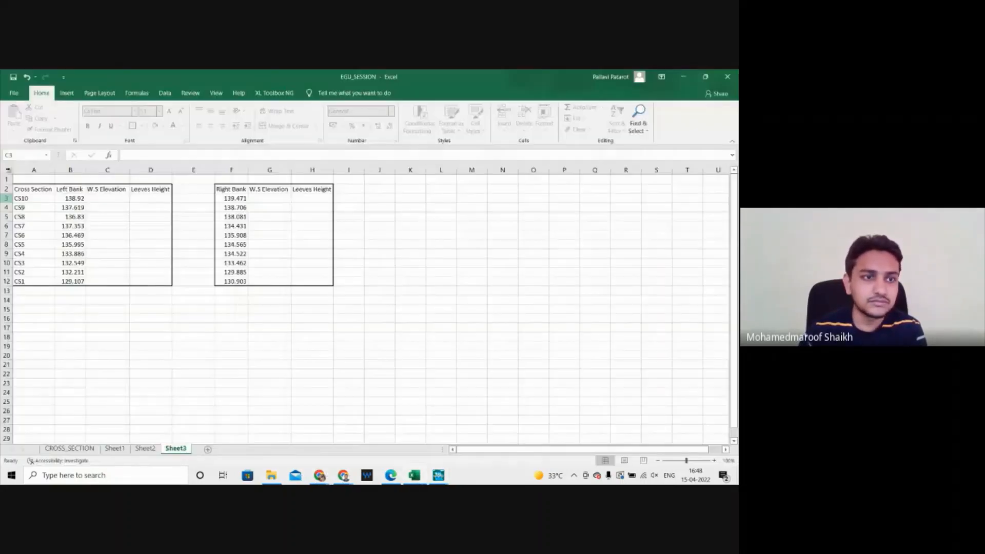
pyautogui.write('140.56 139.15 138.35 138.14 137.81 137.31 136.12 134.18 131.94 130.28')
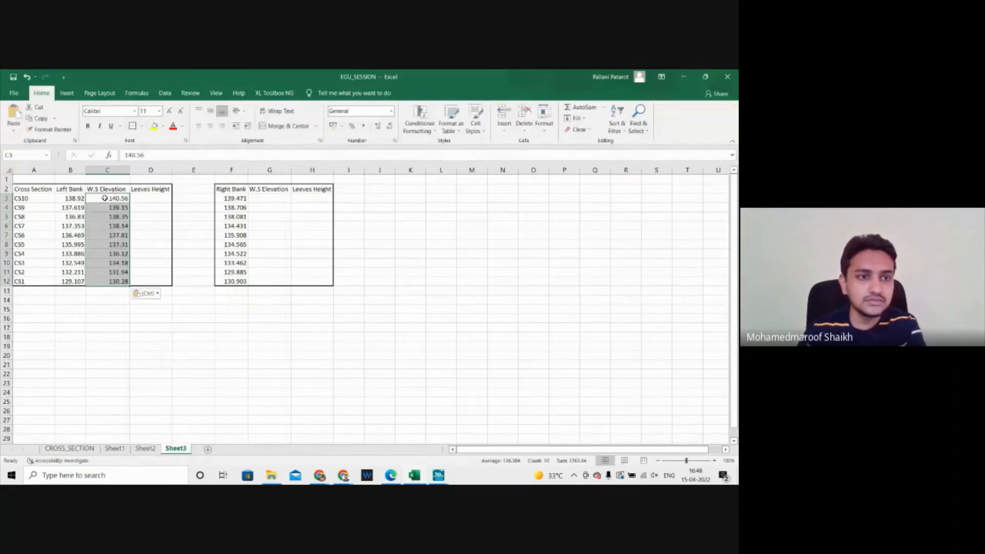
# Step: Paste the same water surface elevations into G3:G12 of the right bank table
pyautogui.click(282, 199)
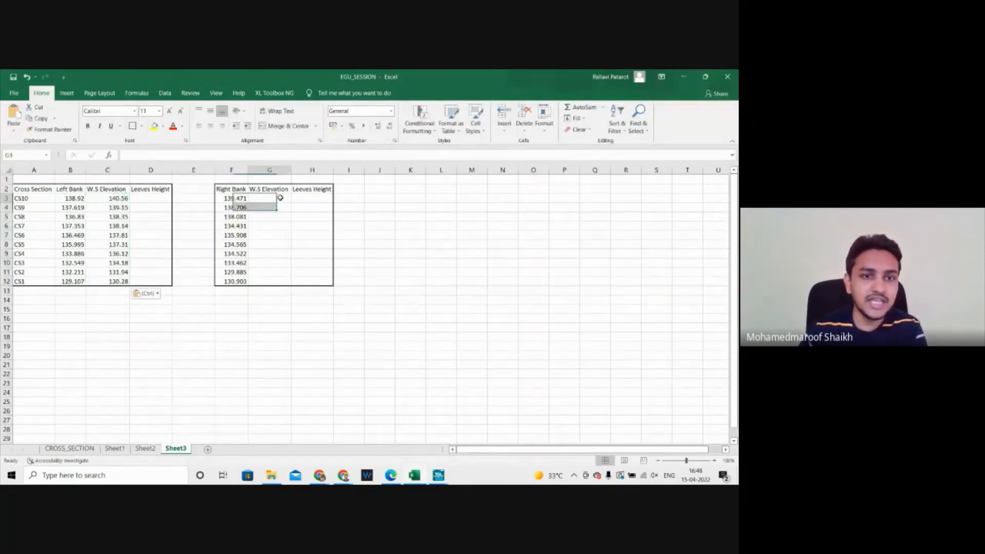
pyautogui.write('140.56 139.15 138.35 138.14 137.81 137.31 136.12 134.18 131.94 130.28')
pyautogui.click(324, 222)
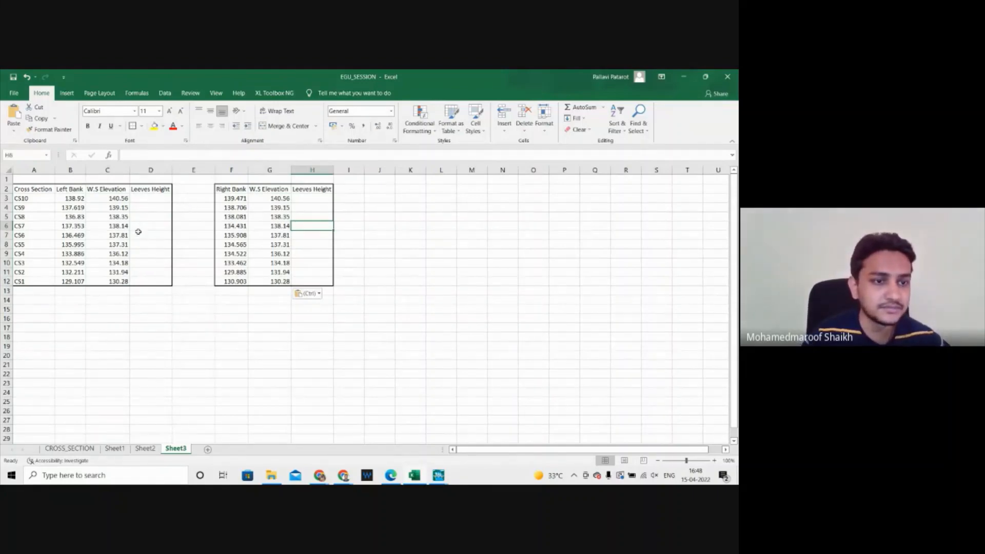
# Step: Calculate the left bank levee heights with =C3-B3 in D3 and fill the formula down to D12
pyautogui.click(147, 198)
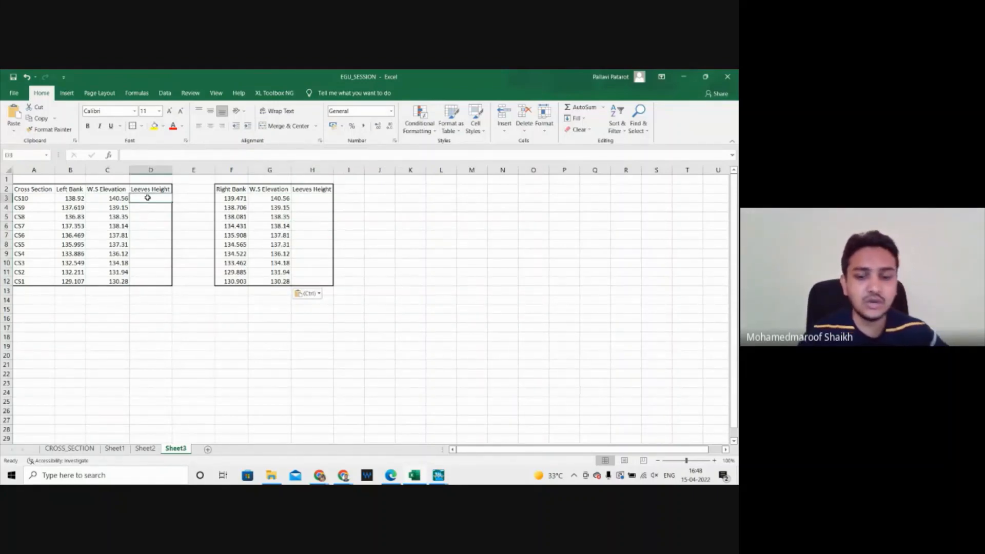
pyautogui.write('=')
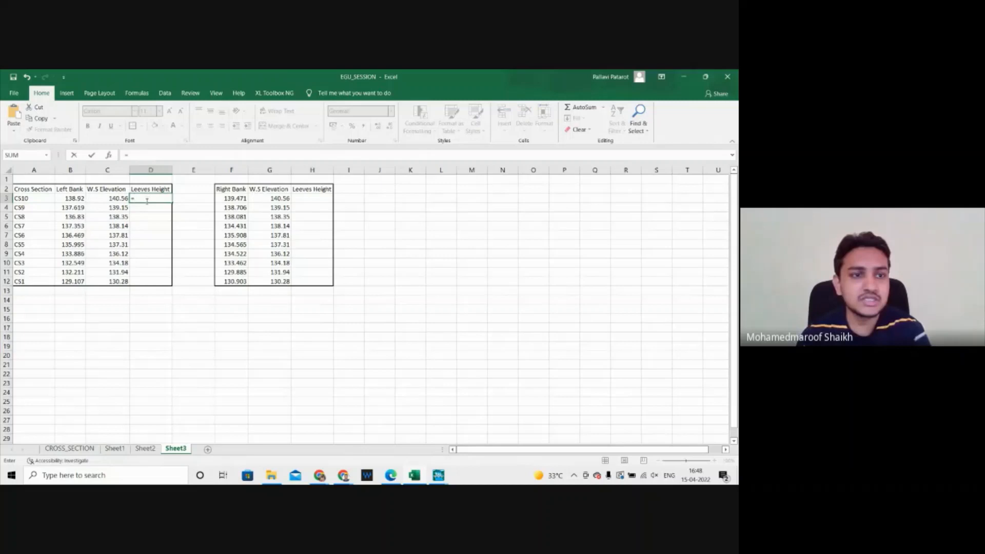
pyautogui.click(117, 197)
pyautogui.write('-')
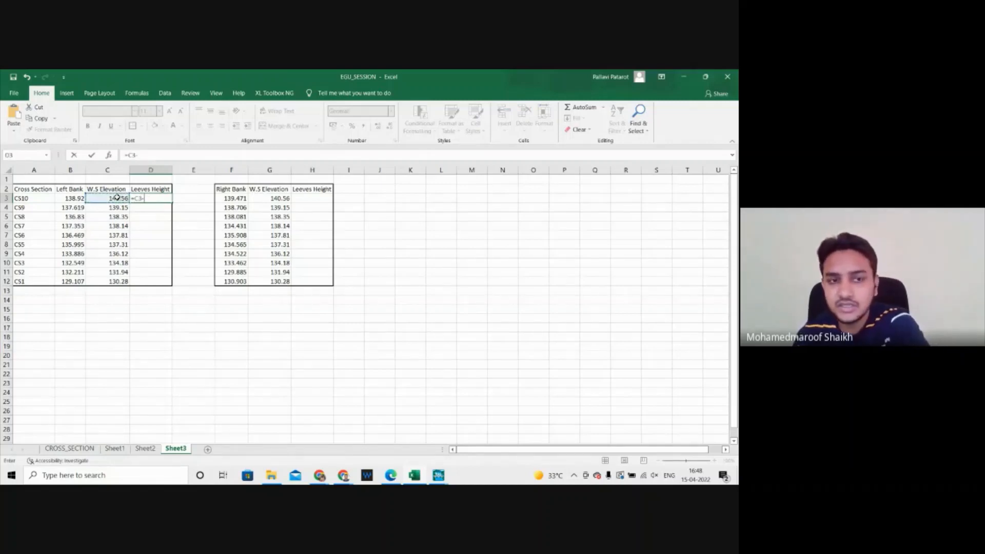
pyautogui.click(72, 198)
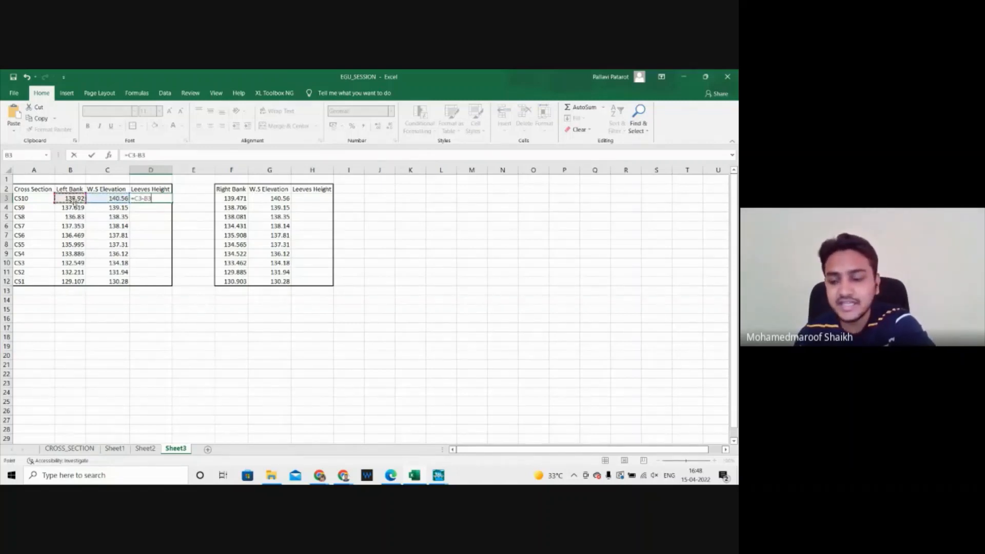
pyautogui.press('Return')
pyautogui.click(151, 192)
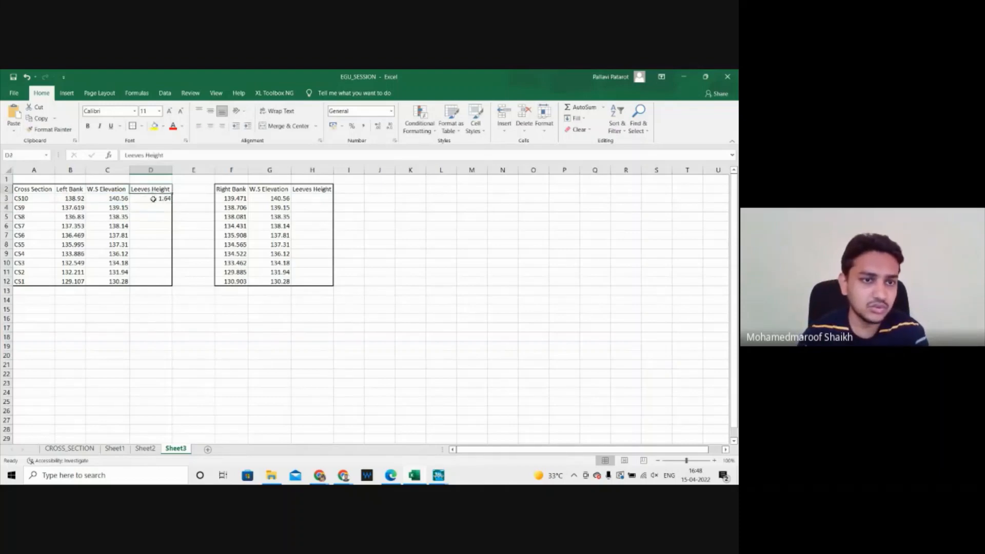
pyautogui.click(159, 199)
pyautogui.moveTo(173, 203); pyautogui.dragTo(167, 284)
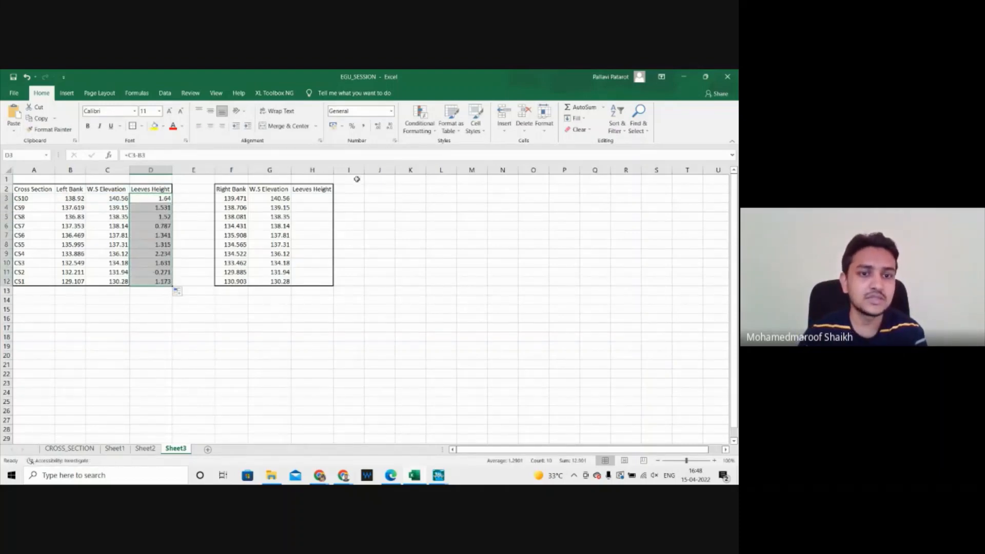
# Step: Calculate the right bank levee heights with =G3-F3 in H3 and fill the formula down to H12
pyautogui.click(312, 201)
pyautogui.write('=')
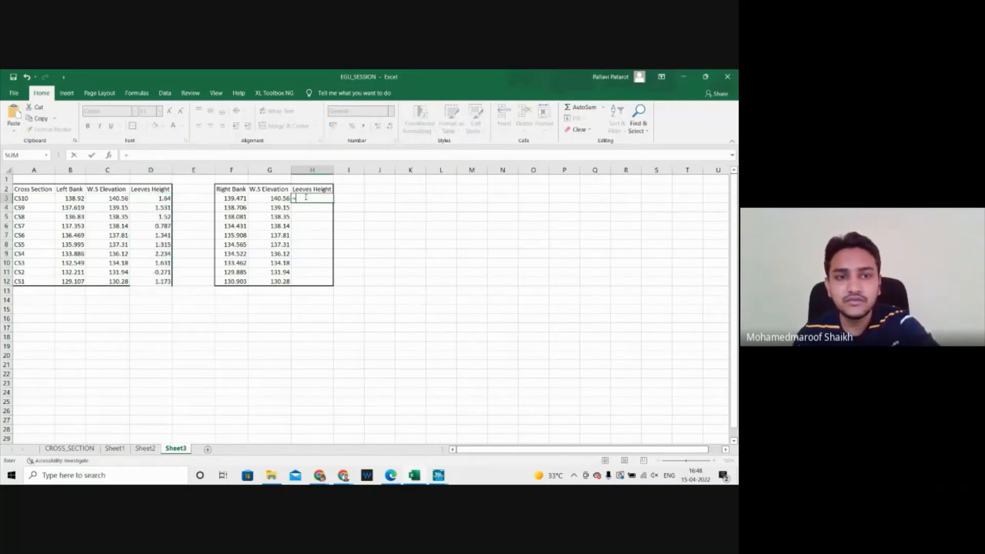
pyautogui.click(276, 199)
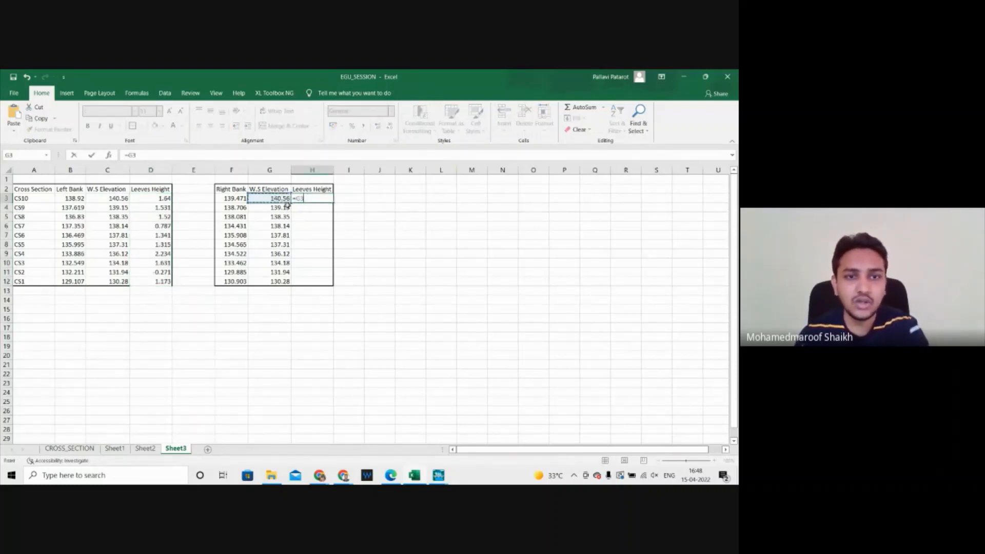
pyautogui.write('-')
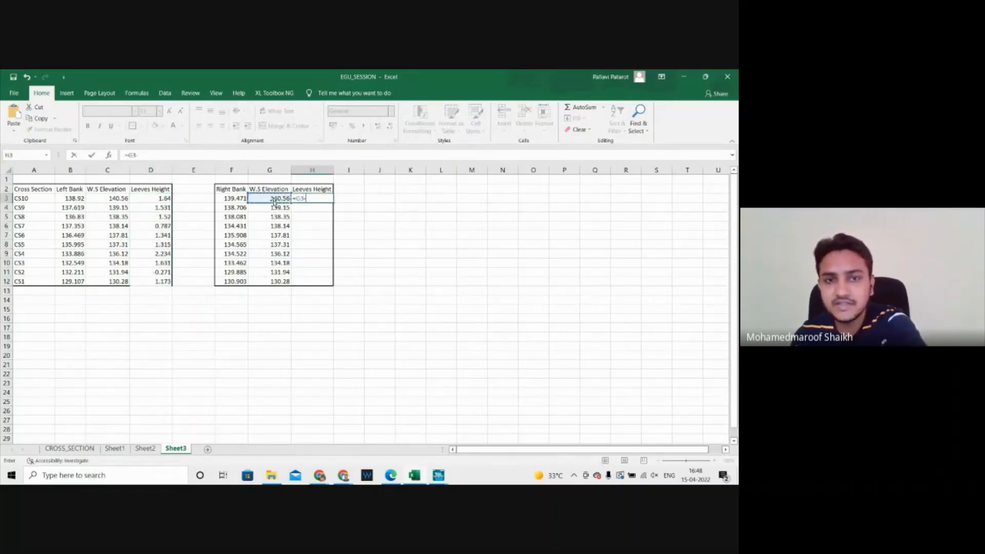
pyautogui.click(235, 200)
pyautogui.press('Return')
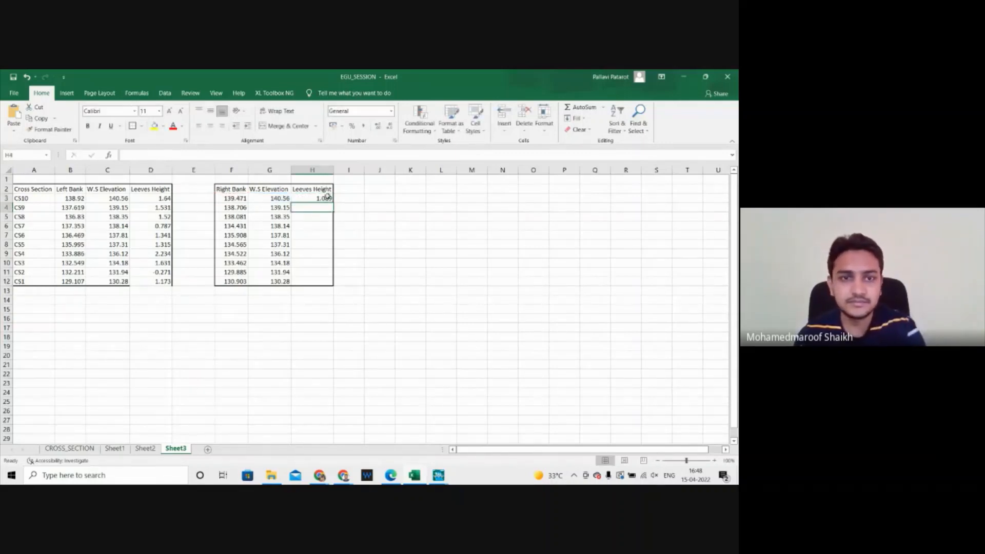
pyautogui.click(327, 198)
pyautogui.moveTo(334, 203); pyautogui.dragTo(334, 286)
# Step: Review the left bank levee heights in D3:D12 and the levee heights for both banks in the CS10 row
pyautogui.moveTo(156, 198); pyautogui.dragTo(163, 278)
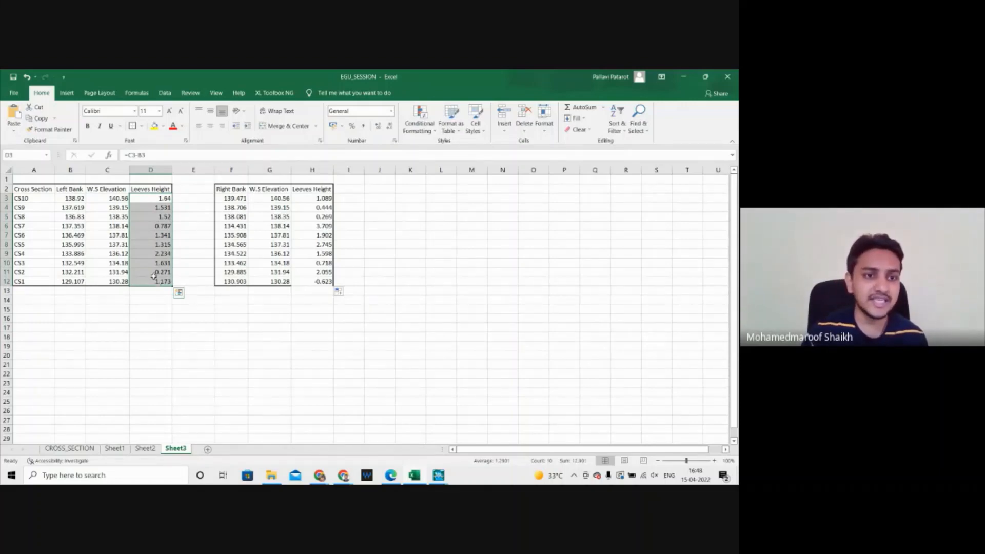
pyautogui.click(149, 200)
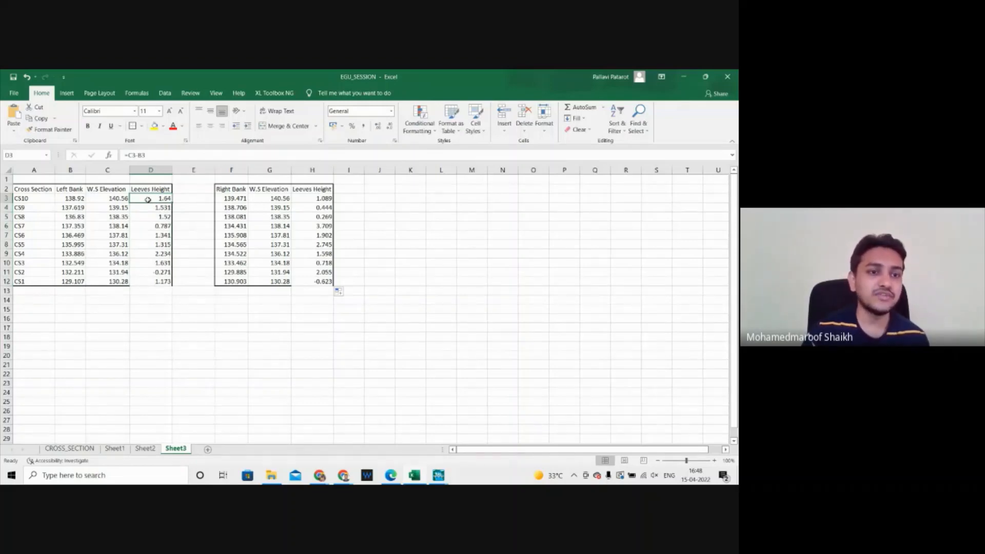
pyautogui.click(6, 198)
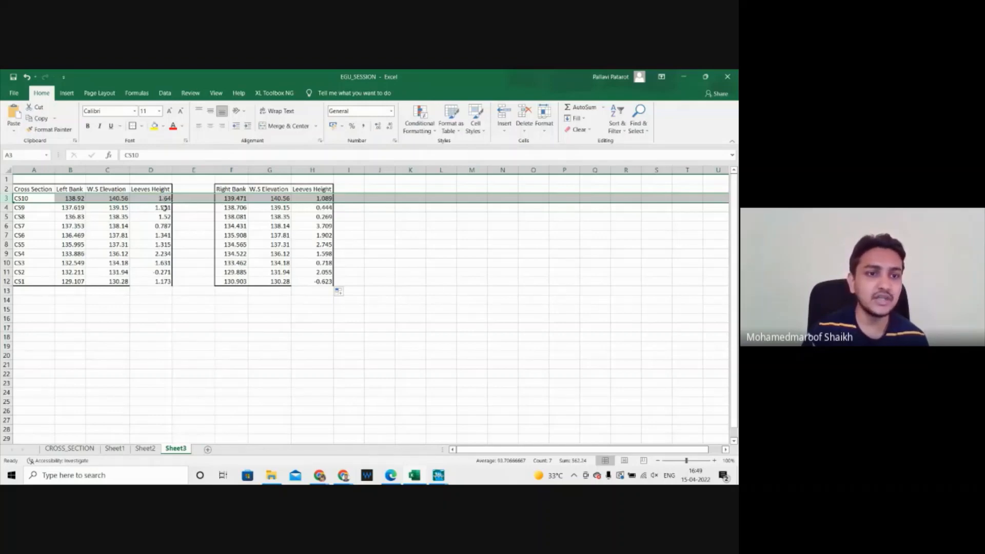
pyautogui.click(149, 326)
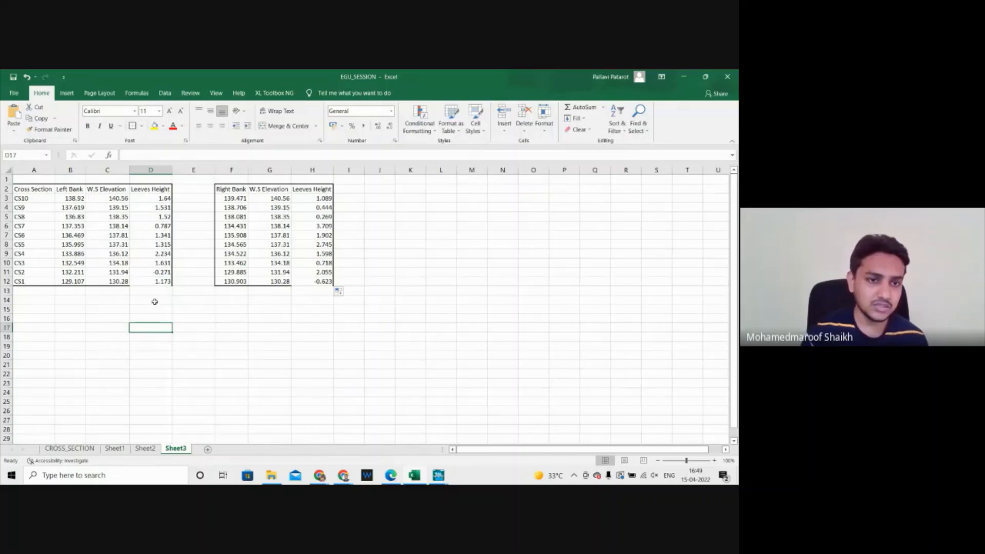
# Step: Check the levee exercise discharges of 1000 and 2000 m³/s in EGU_EXCERCISE.pdf in Edge, then return to the Excel workbook
pyautogui.click(392, 476)
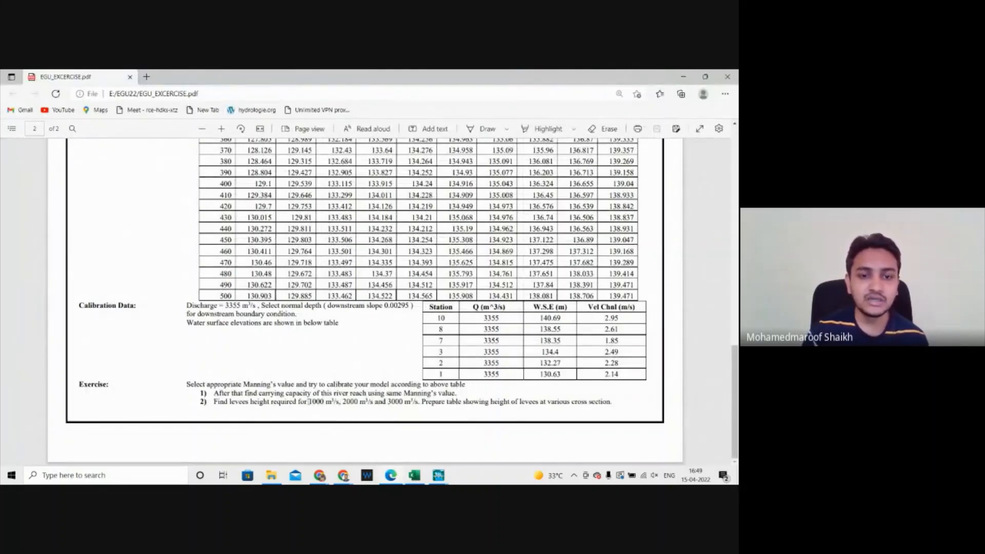
pyautogui.moveTo(310, 401); pyautogui.dragTo(346, 408)
pyautogui.click(343, 401)
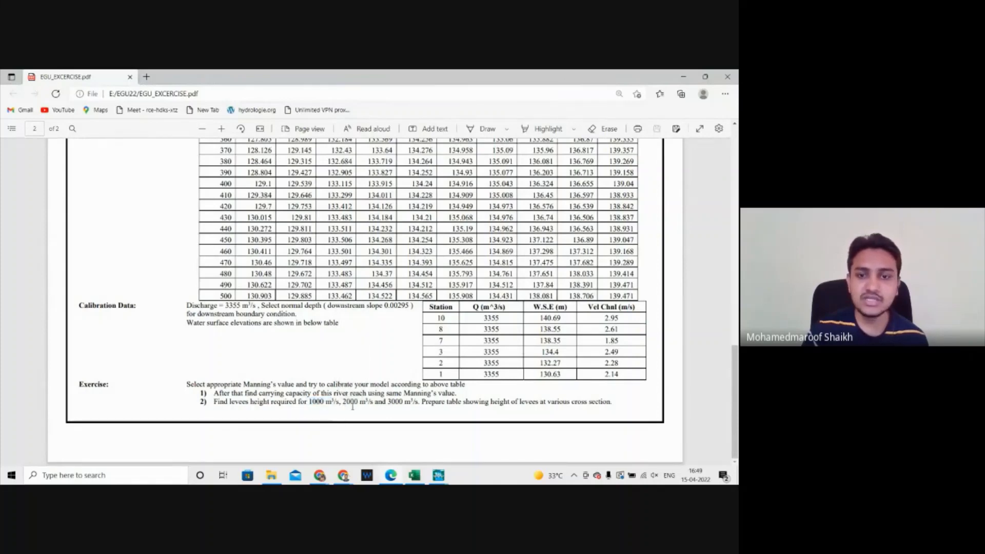
pyautogui.click(414, 477)
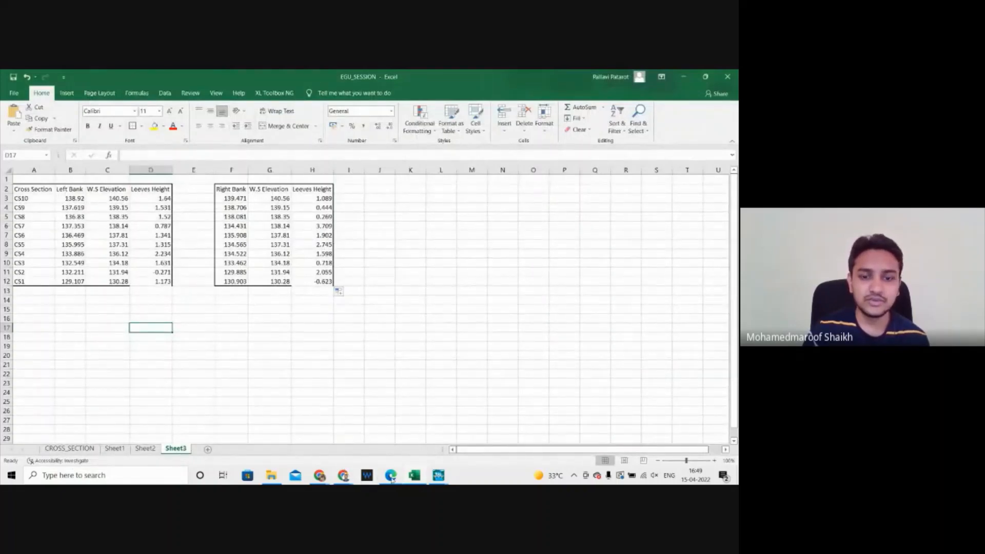
pyautogui.moveTo(390, 480)
pyautogui.click(380, 445)
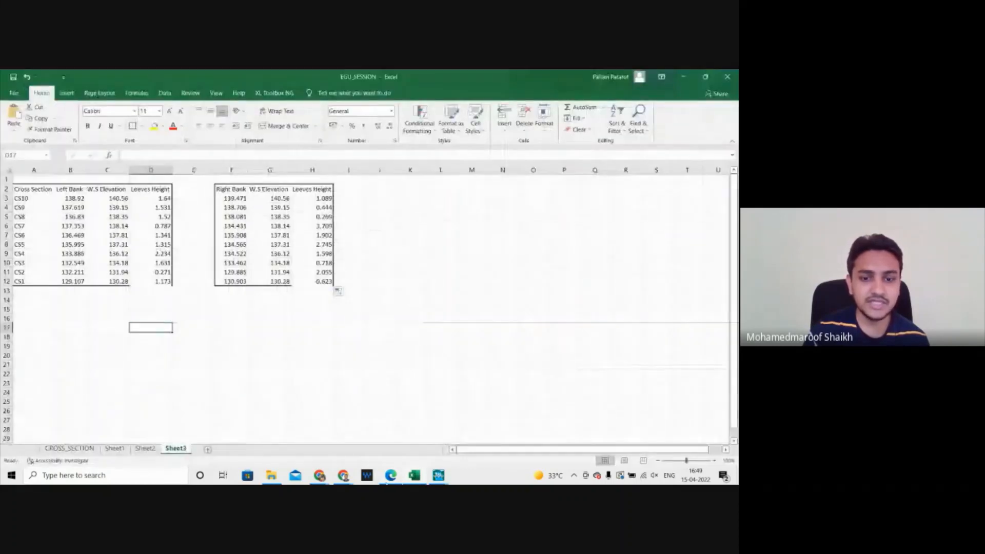
pyautogui.moveTo(390, 479)
pyautogui.moveTo(390, 438)
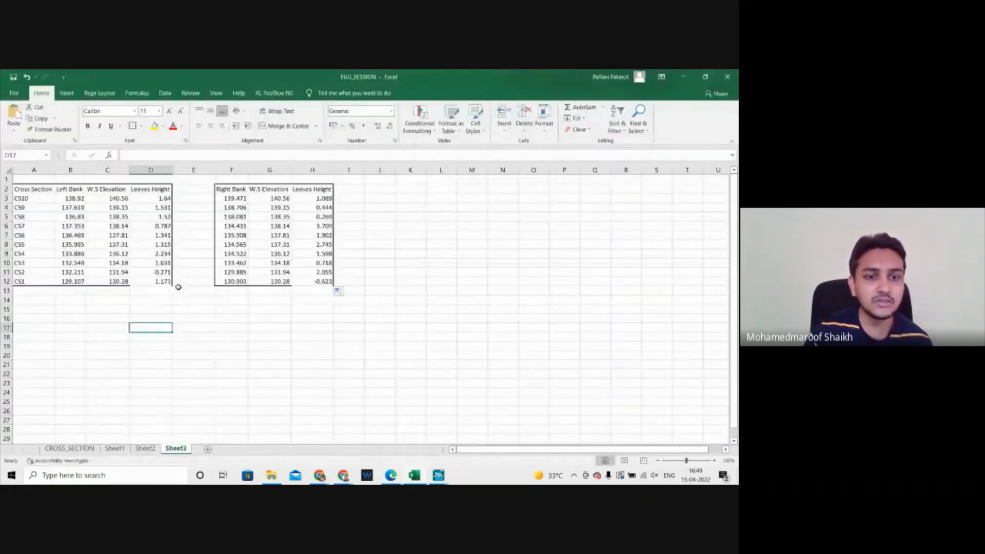
pyautogui.click(390, 477)
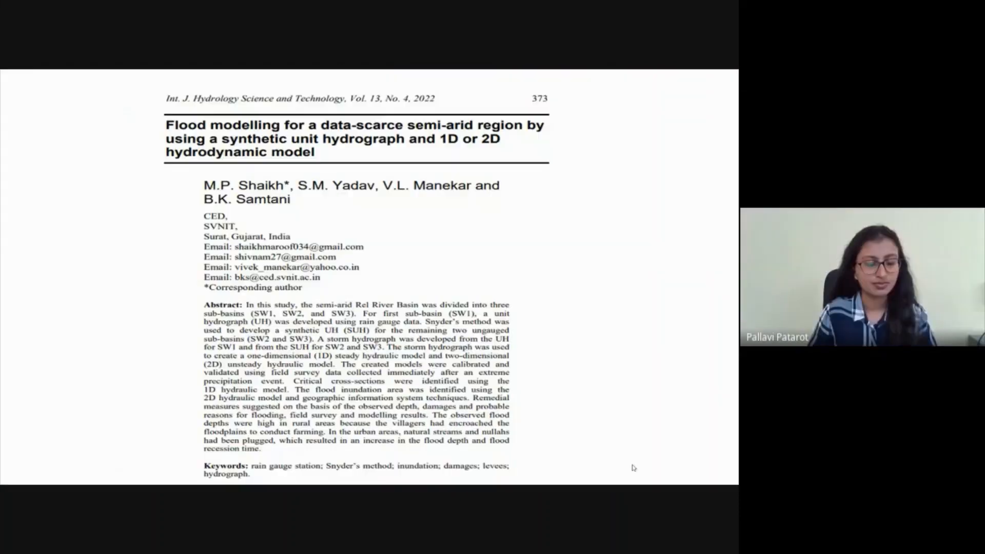